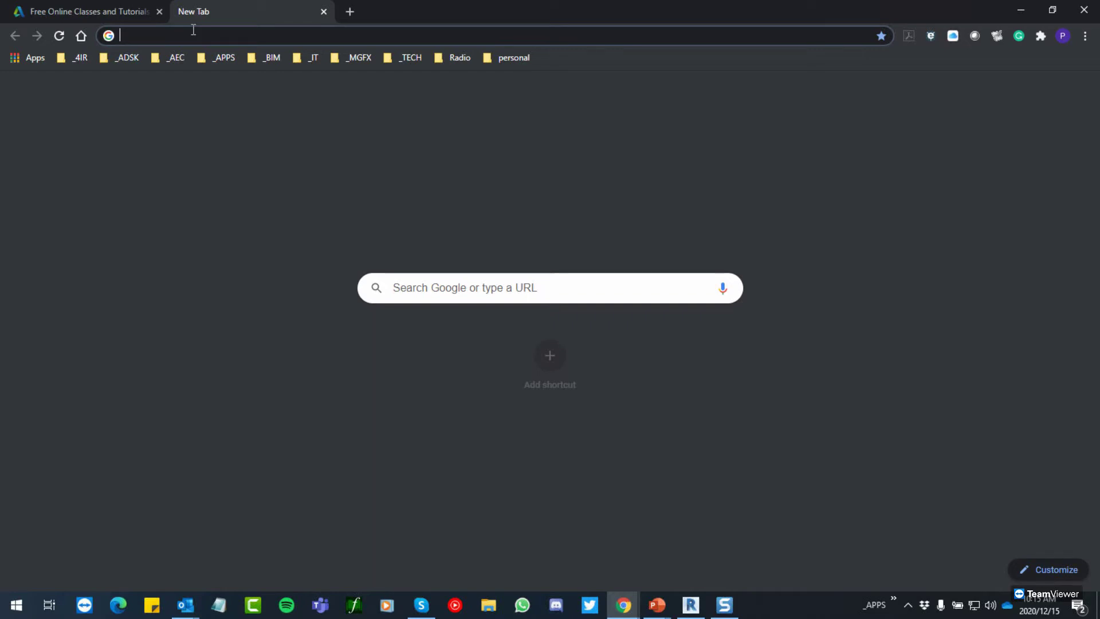
Step: Search the web for "ravitr 2021 content download" and open the Autodesk Revit 2021 Content page
text(ravitr 2021 c)
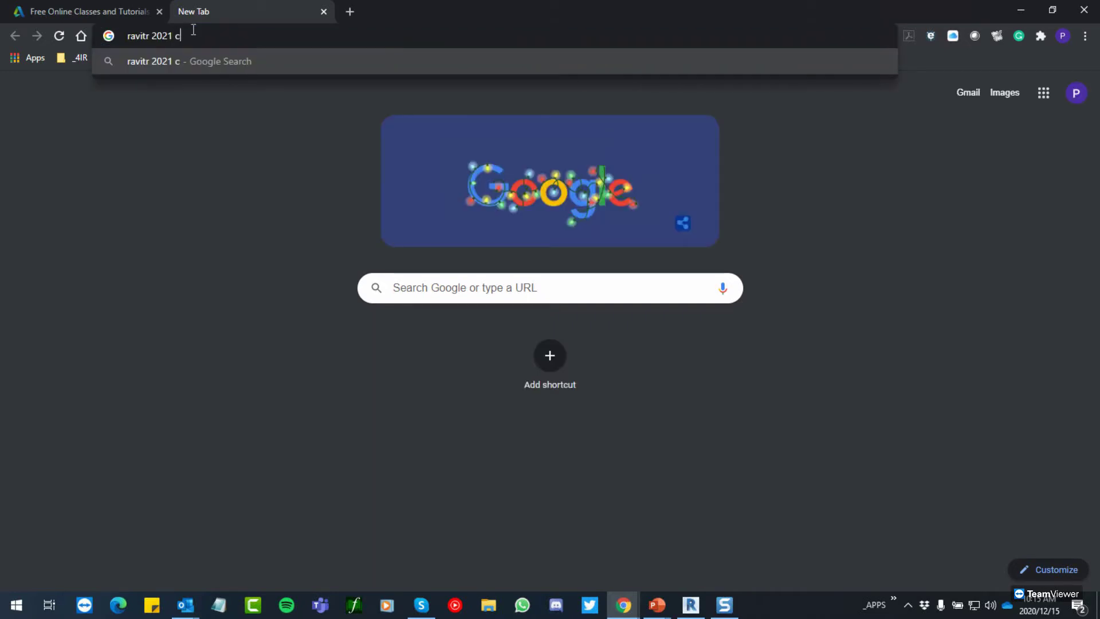
text(ontent download)
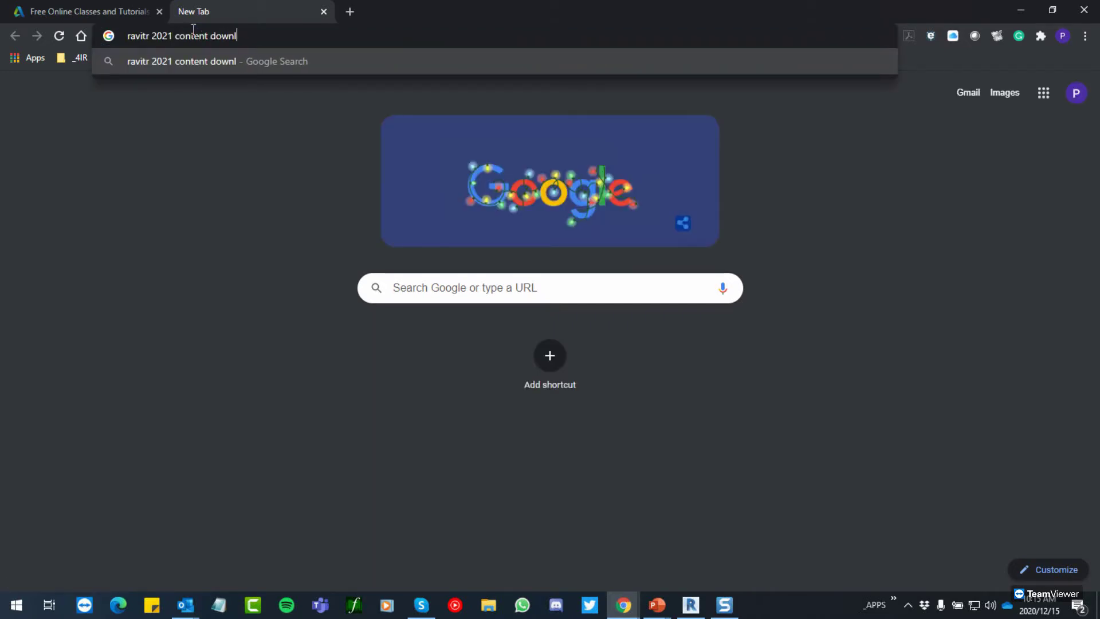
key(Return)
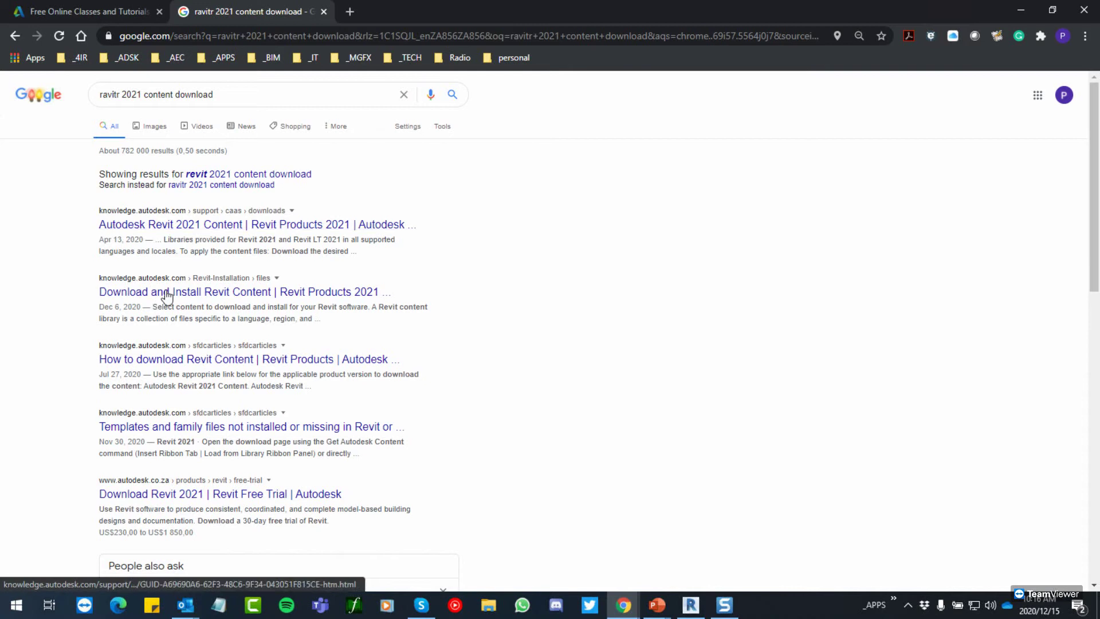
click(210, 228)
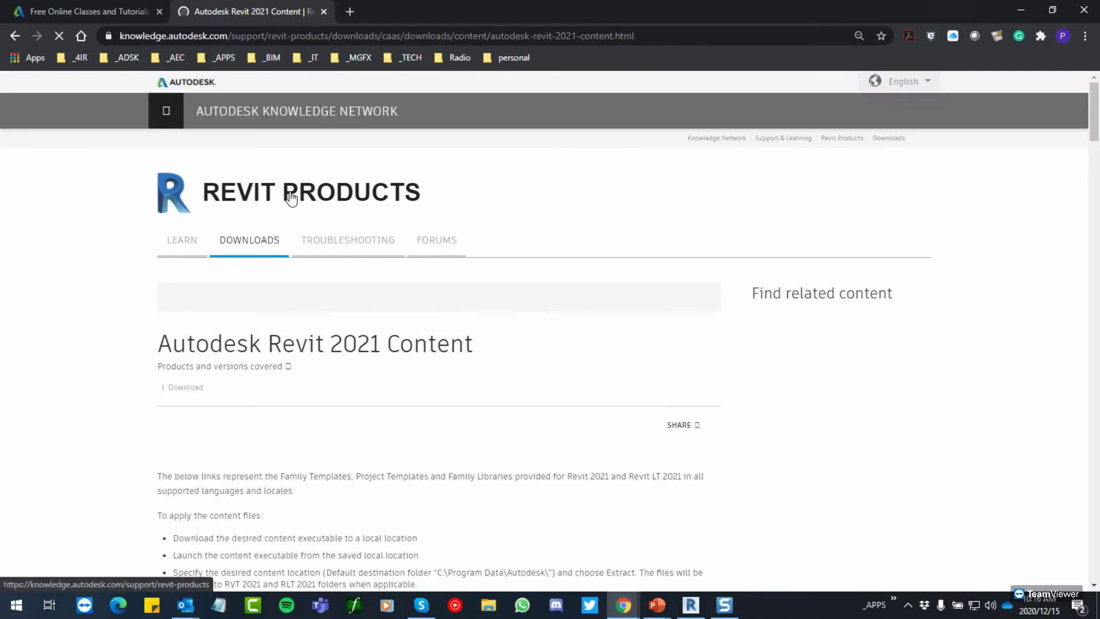
Step: Look through the content downloads by language to find the English - South Africa template and library packages
scroll(269, 299, down, 4)
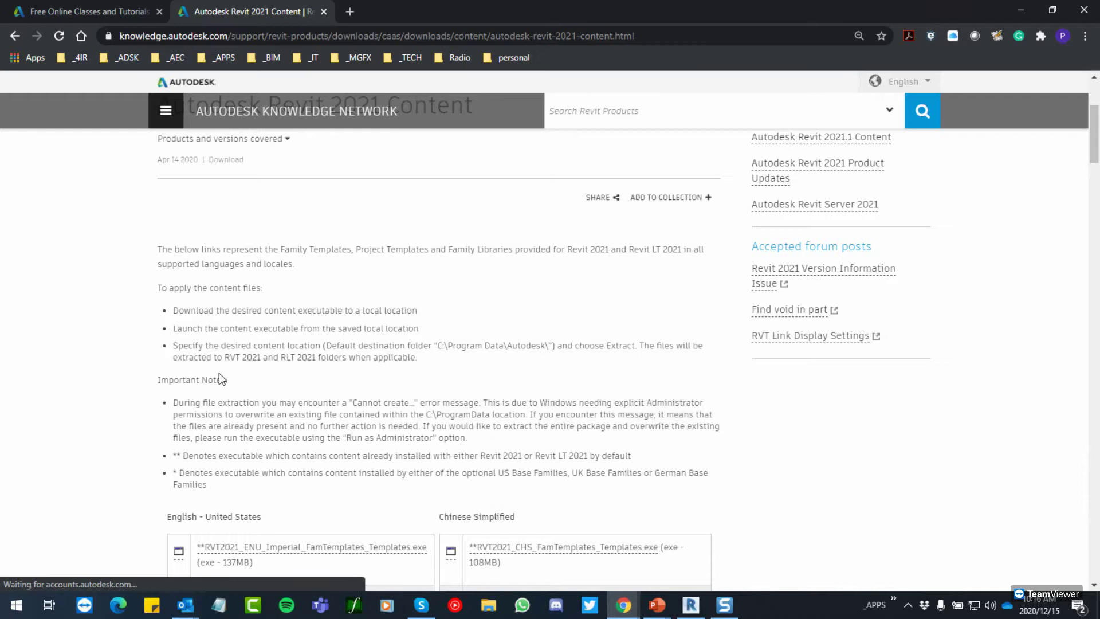
scroll(219, 373, down, 1)
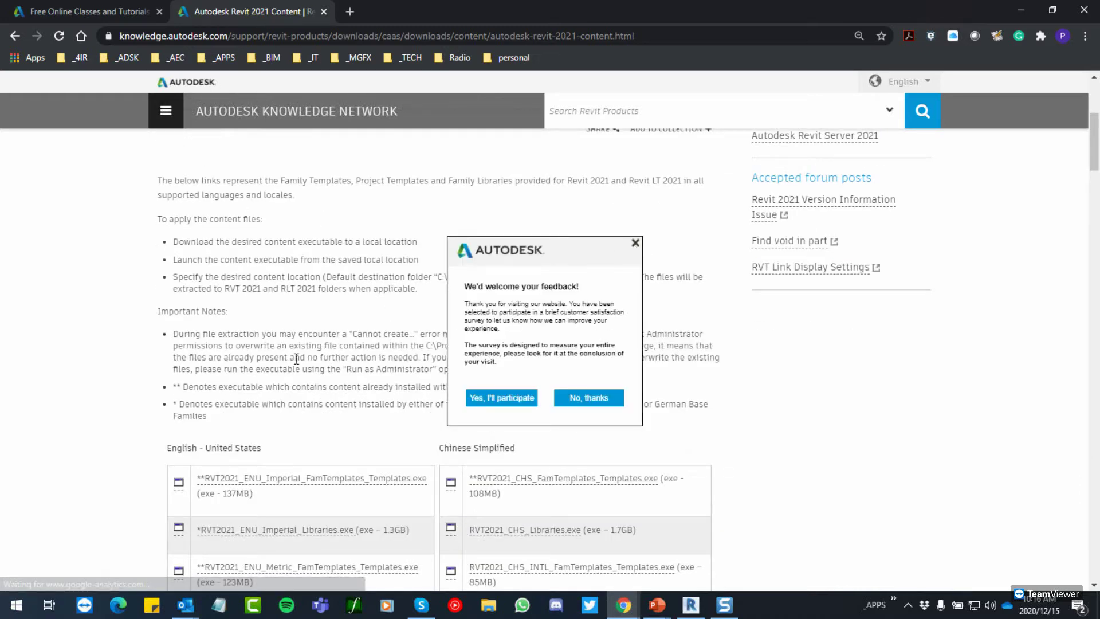
click(190, 347)
scroll(189, 347, down, 9)
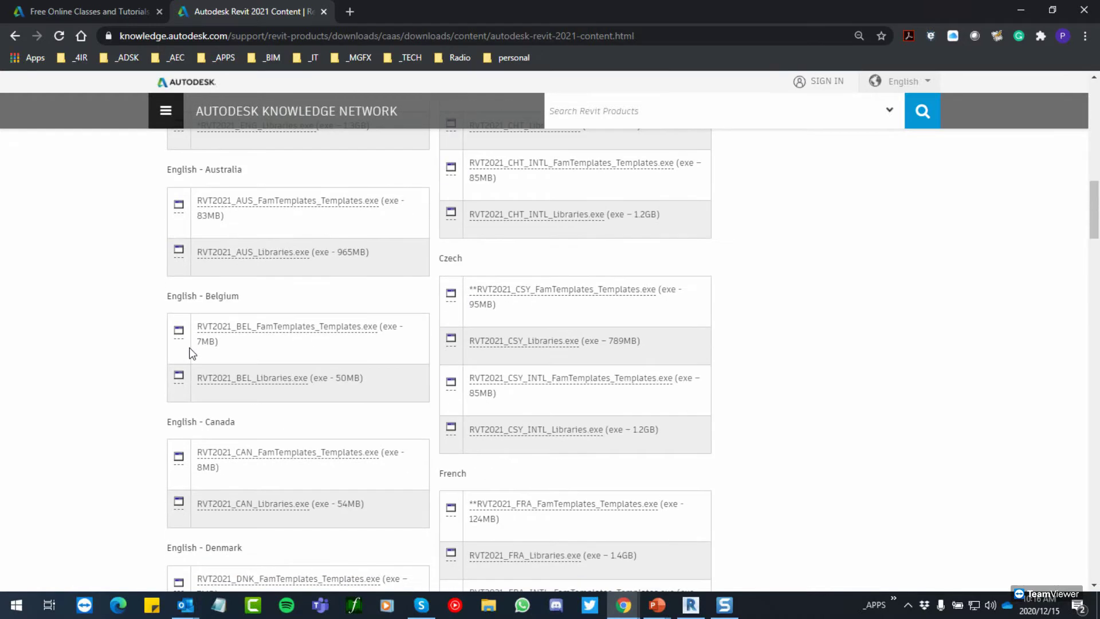
scroll(189, 347, down, 12)
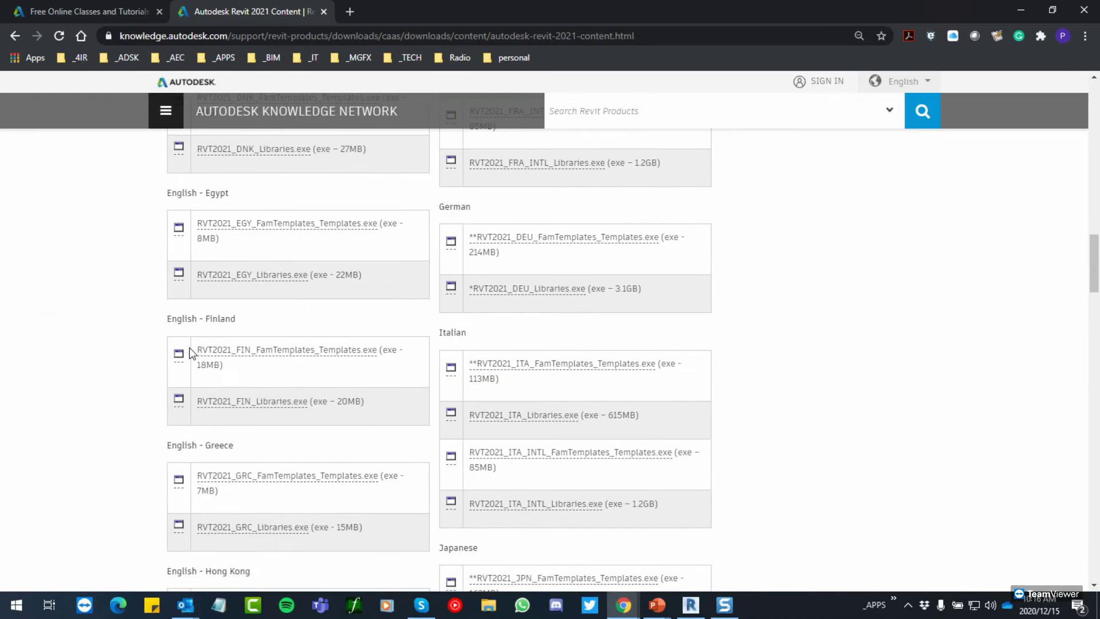
scroll(190, 348, down, 20)
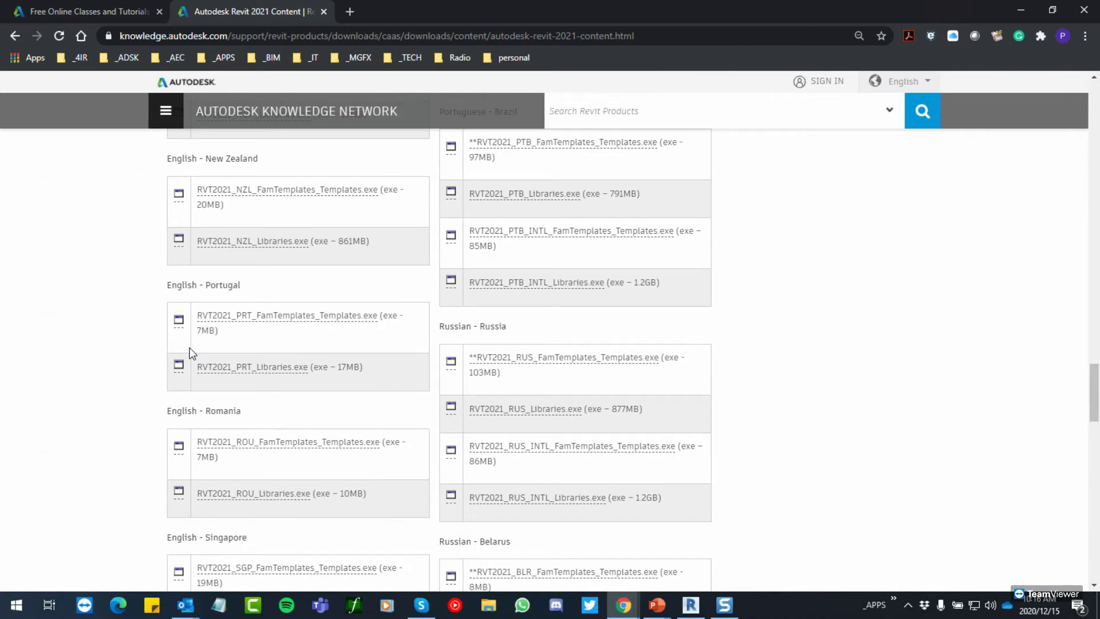
scroll(189, 347, down, 6)
scroll(215, 310, up, 4)
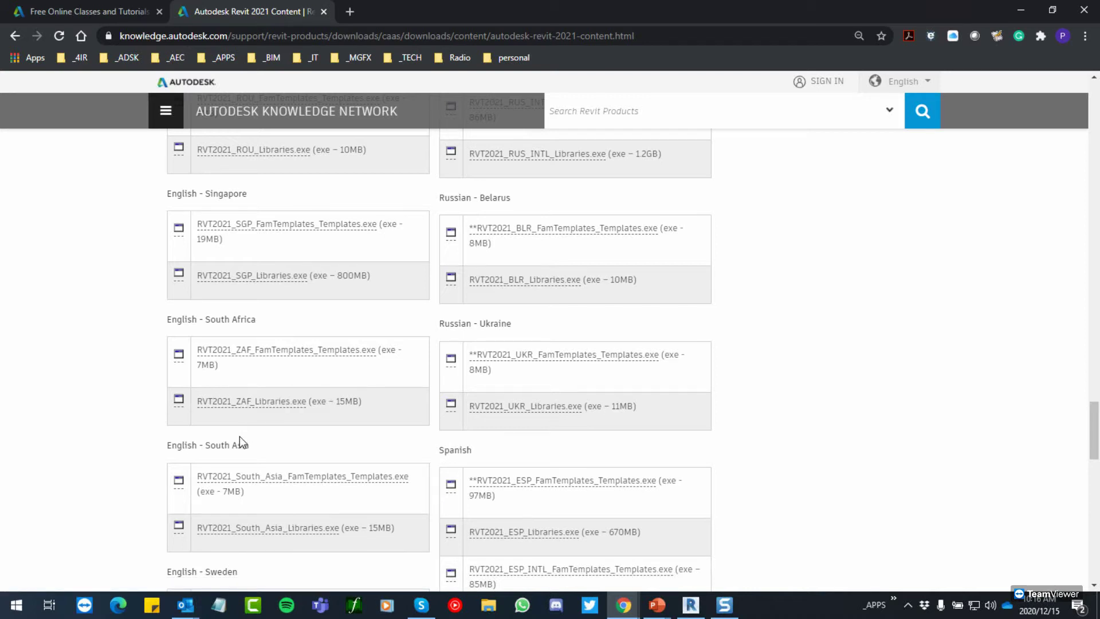
click(273, 403)
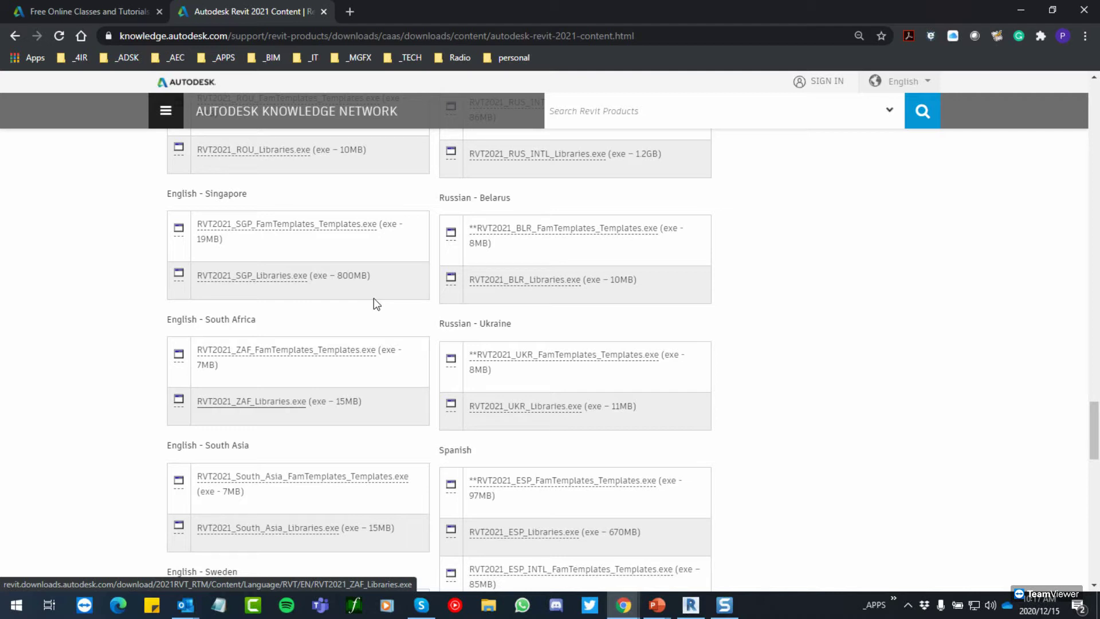
click(361, 243)
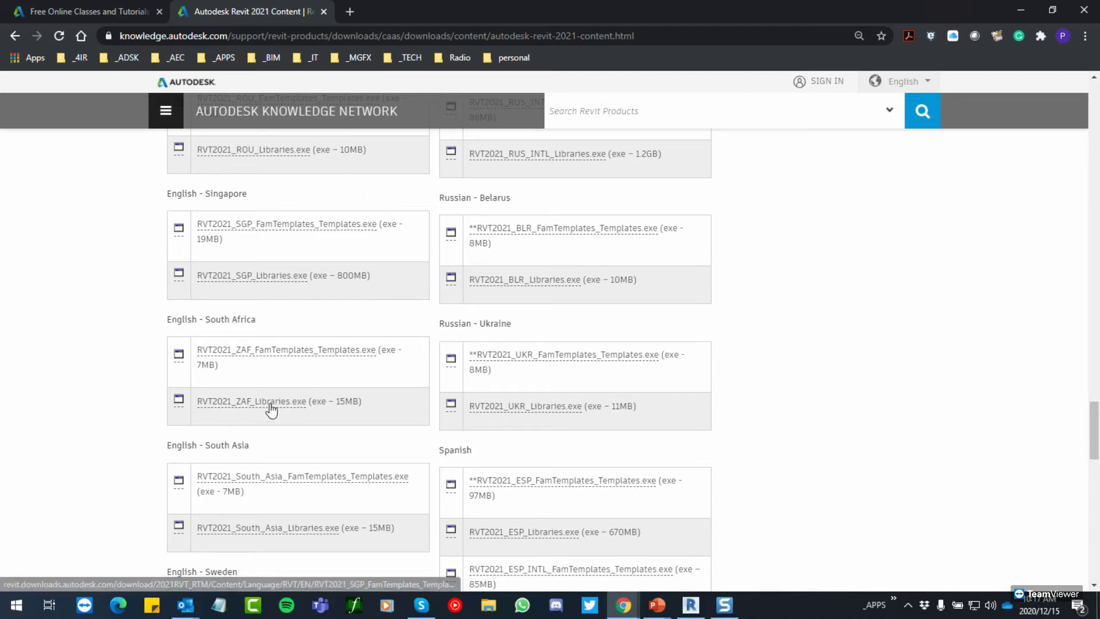
Step: Switch to File Explorer and open the English library folder inside the Autodesk RVT 2021 Libraries folder
click(488, 607)
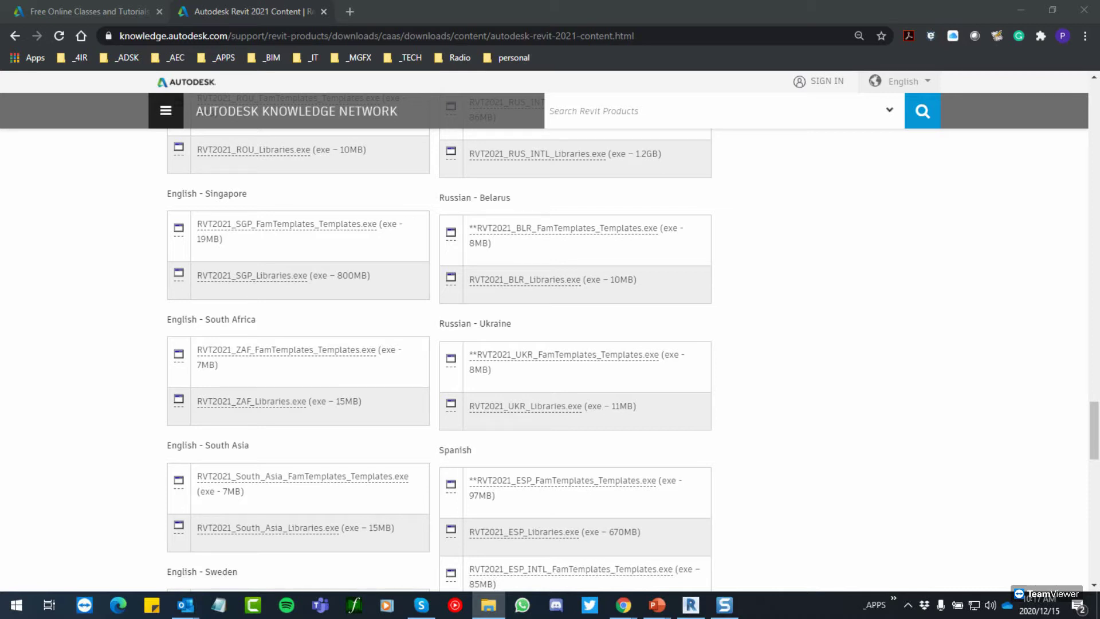
key(alt+Tab)
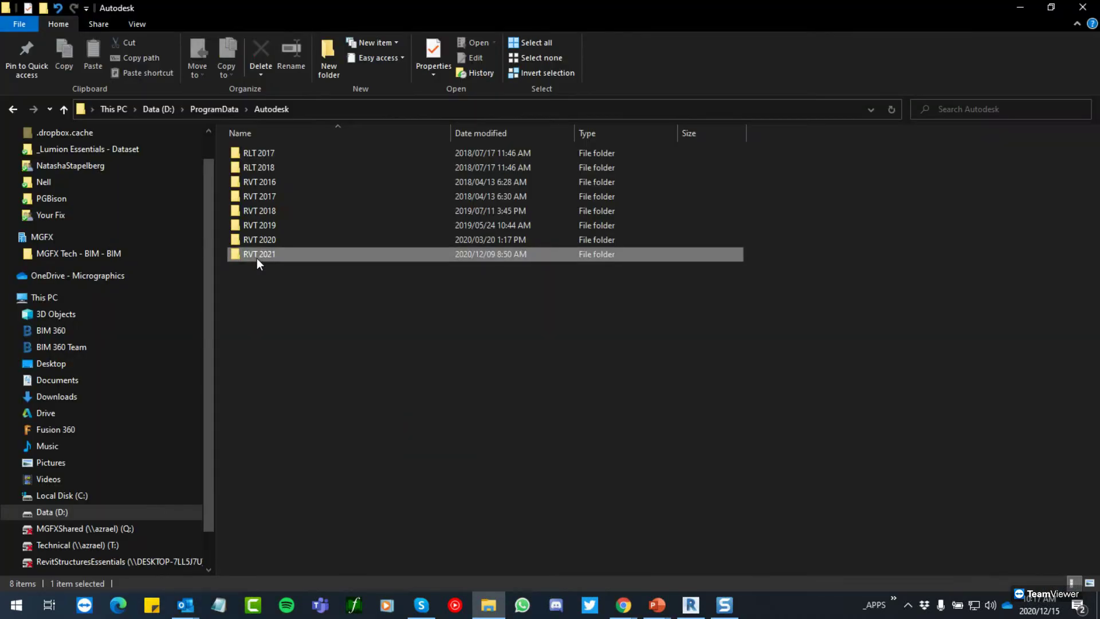
double_click(257, 257)
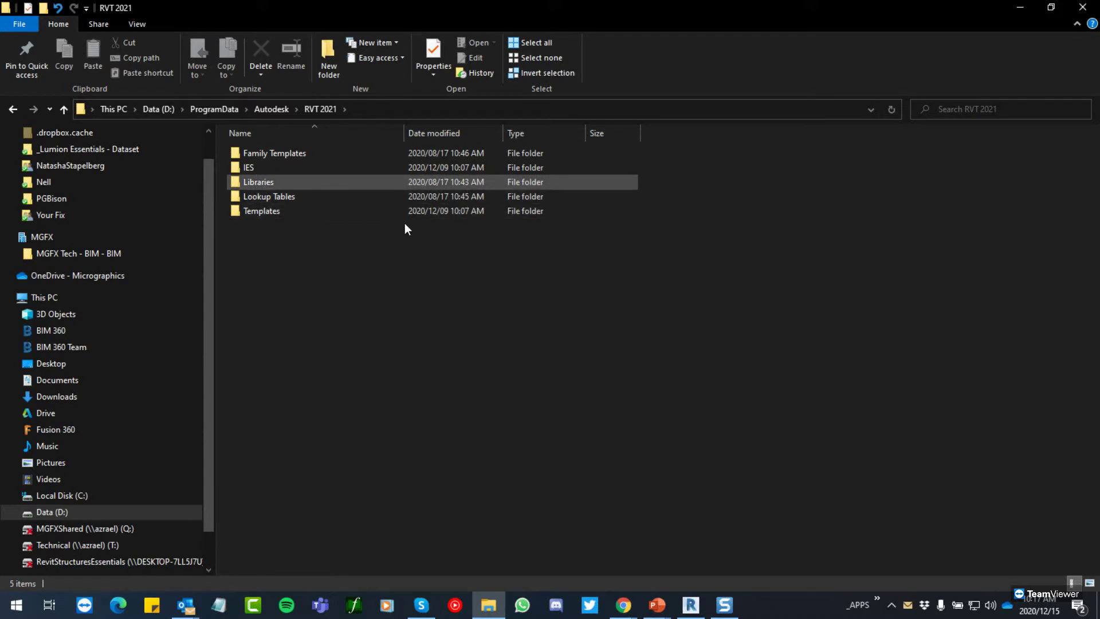
key(Return)
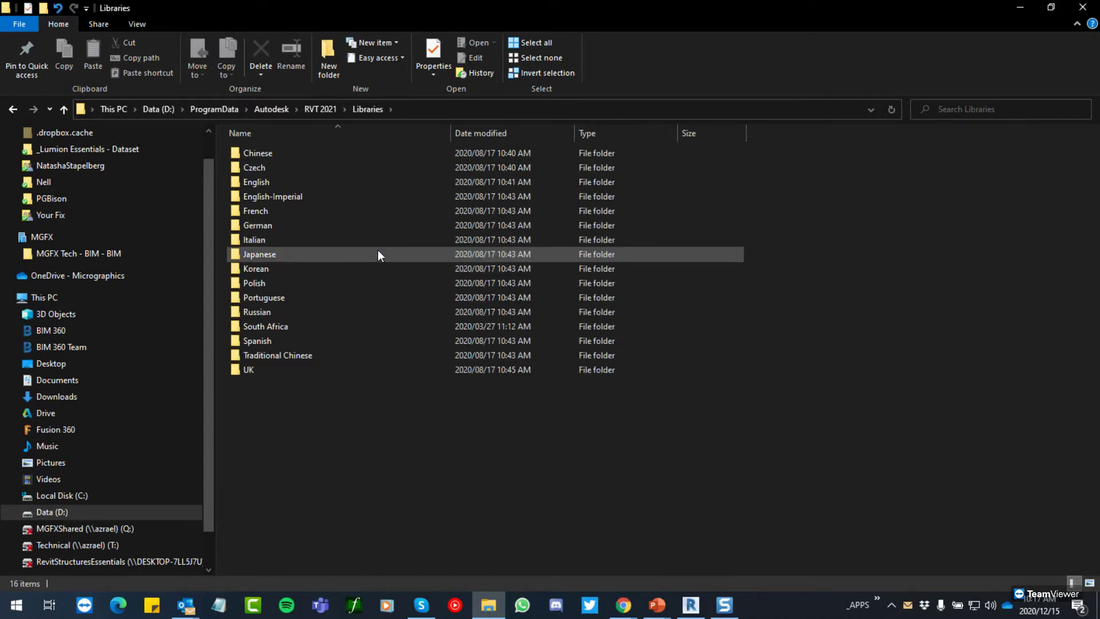
click(260, 181)
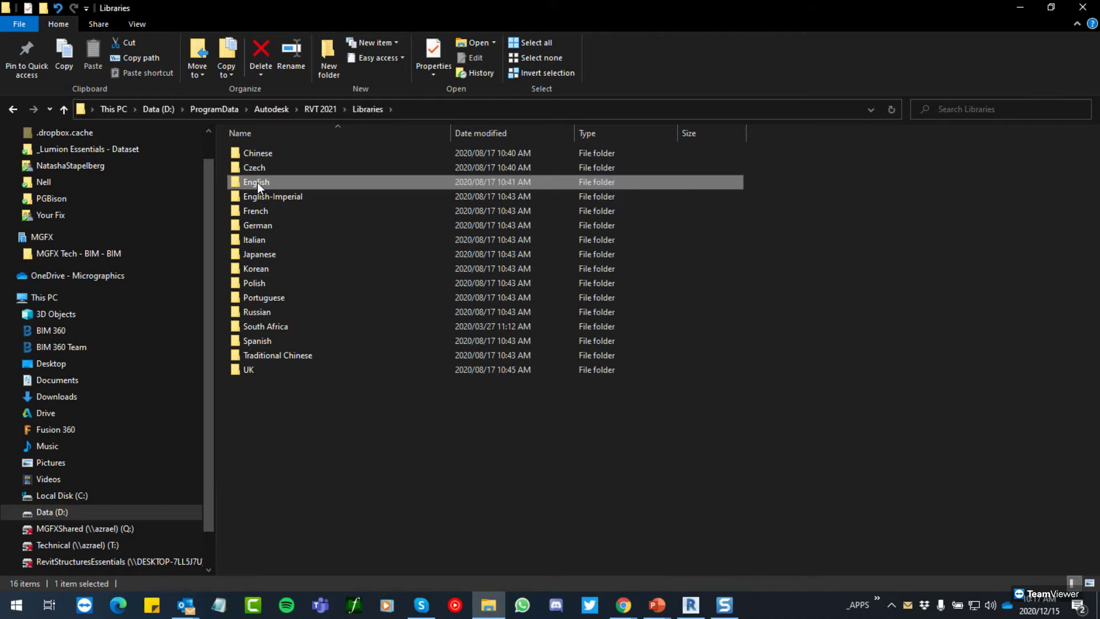
double_click(257, 182)
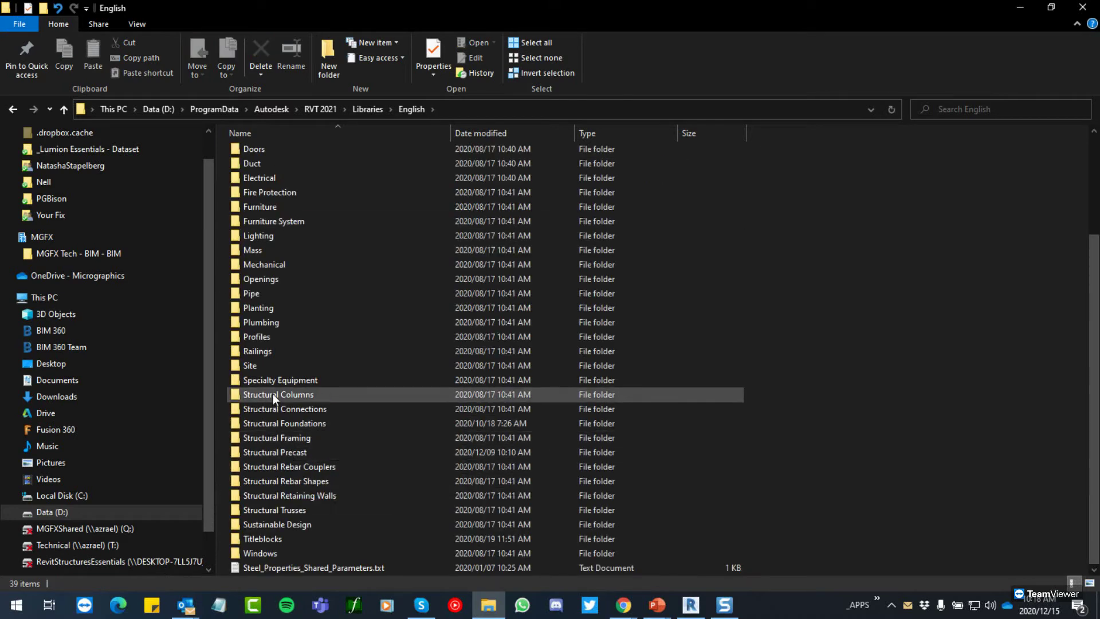
Step: Examine the category folders in the English library, including Structural Columns, Structural Foundations, Structural Framing, Boundary Conditions and Columns
click(278, 395)
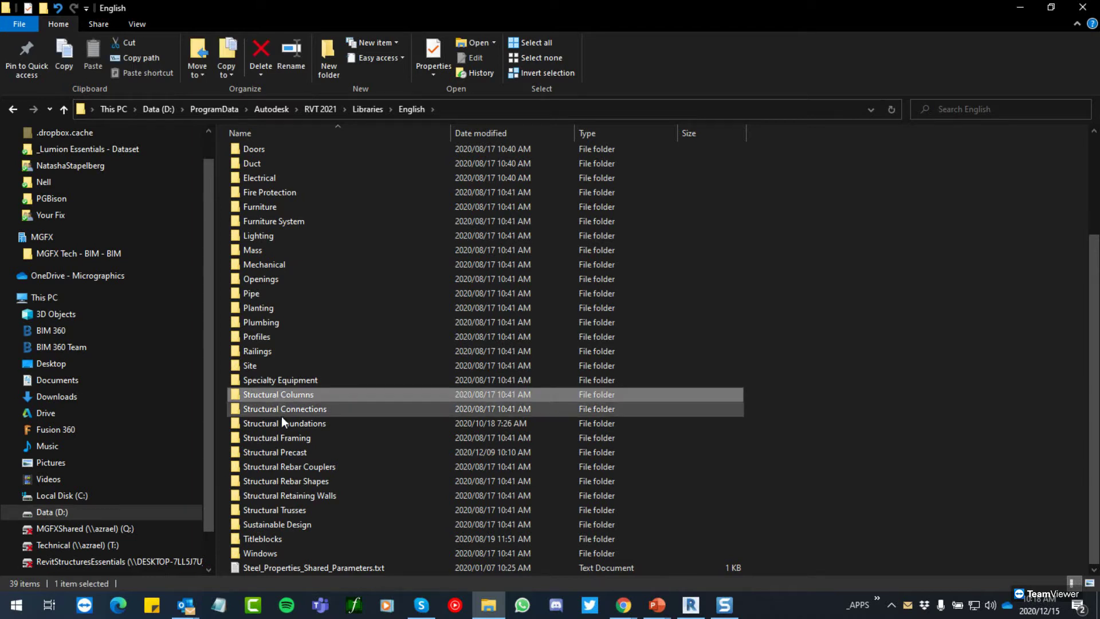
click(292, 423)
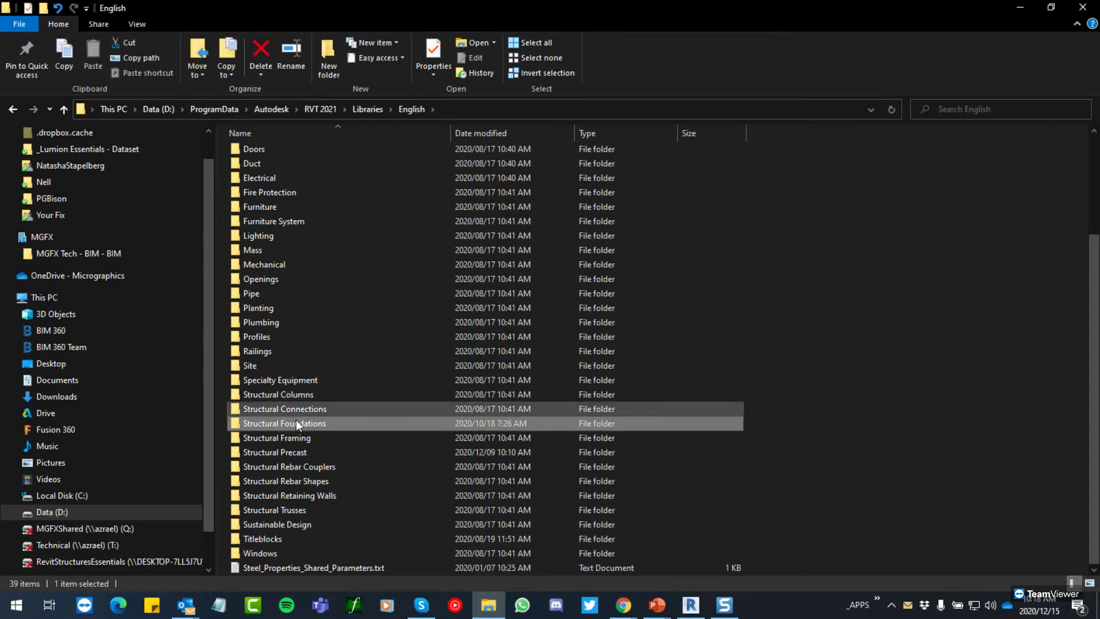
click(293, 436)
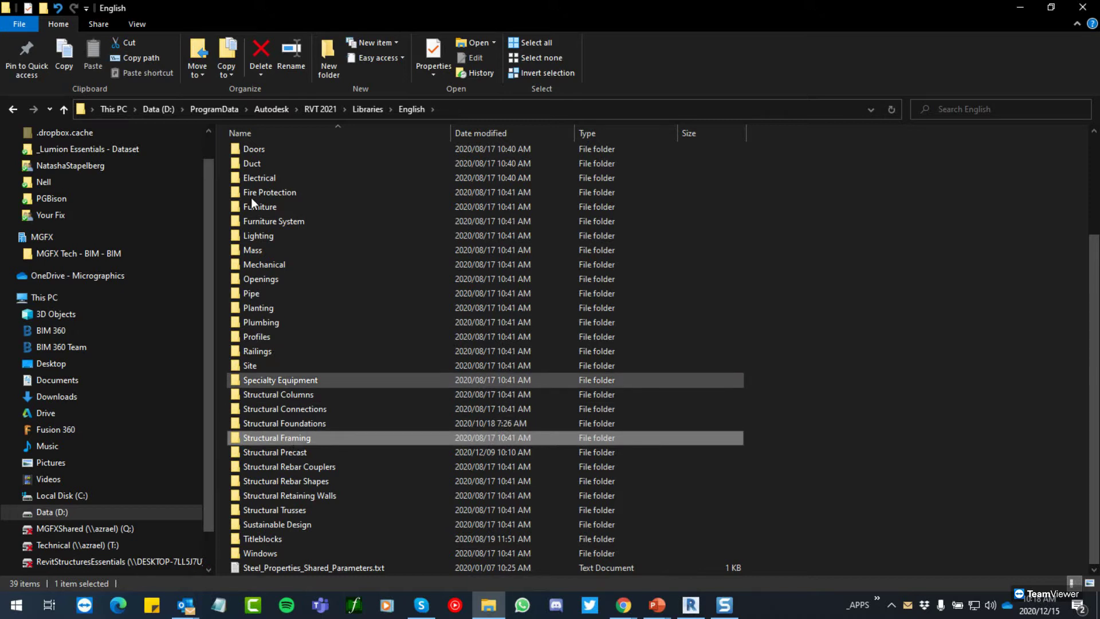
scroll(278, 170, up, 3)
click(277, 170)
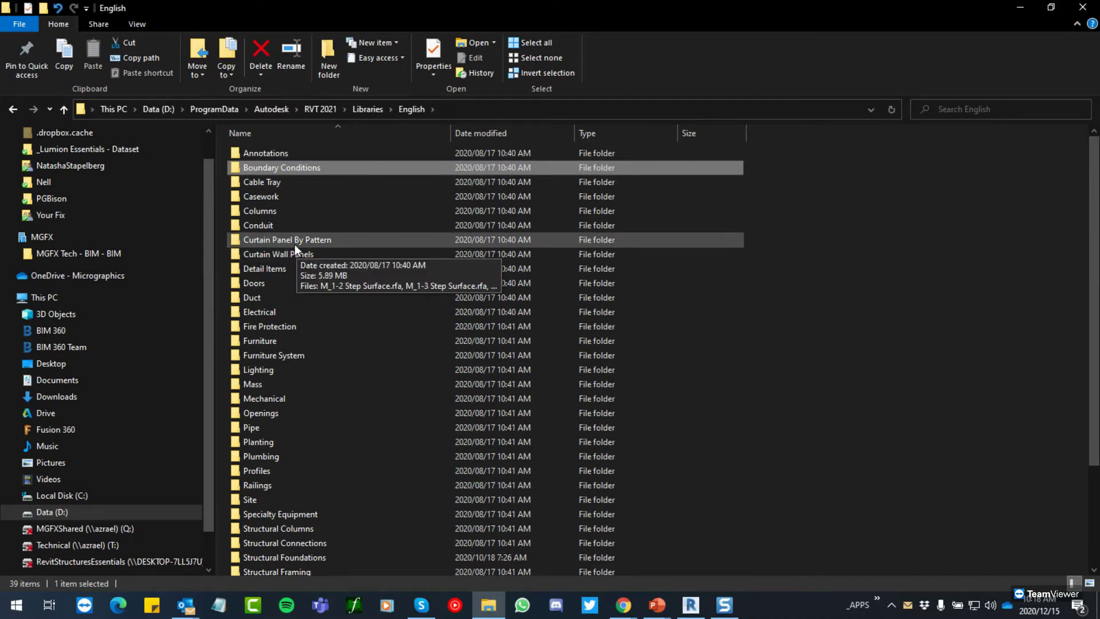
scroll(283, 303, down, 3)
click(281, 394)
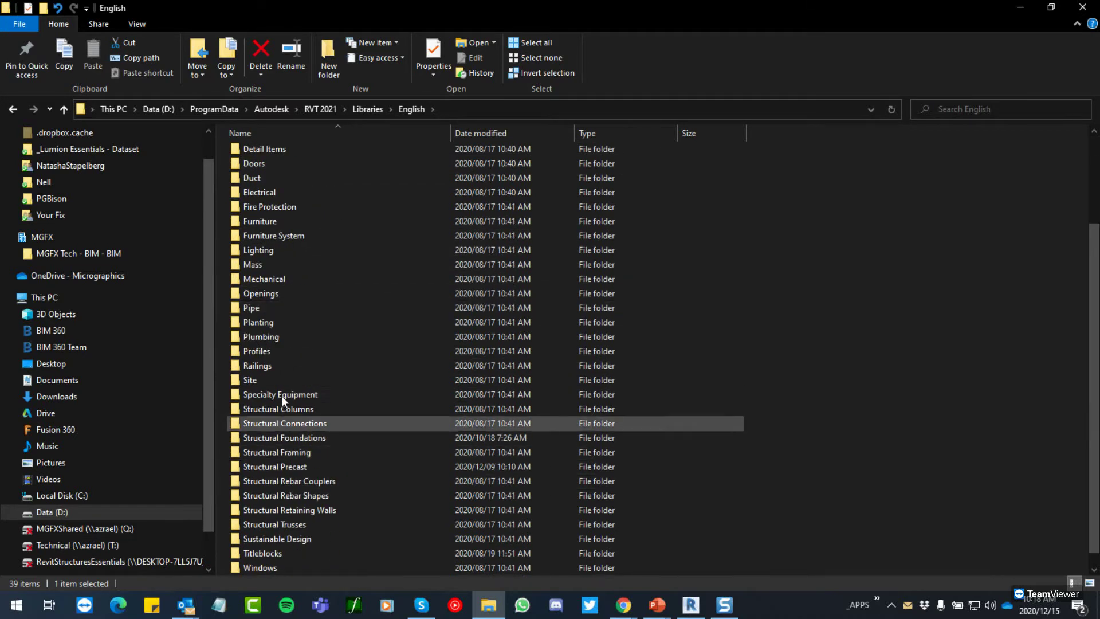
scroll(272, 370, up, 3)
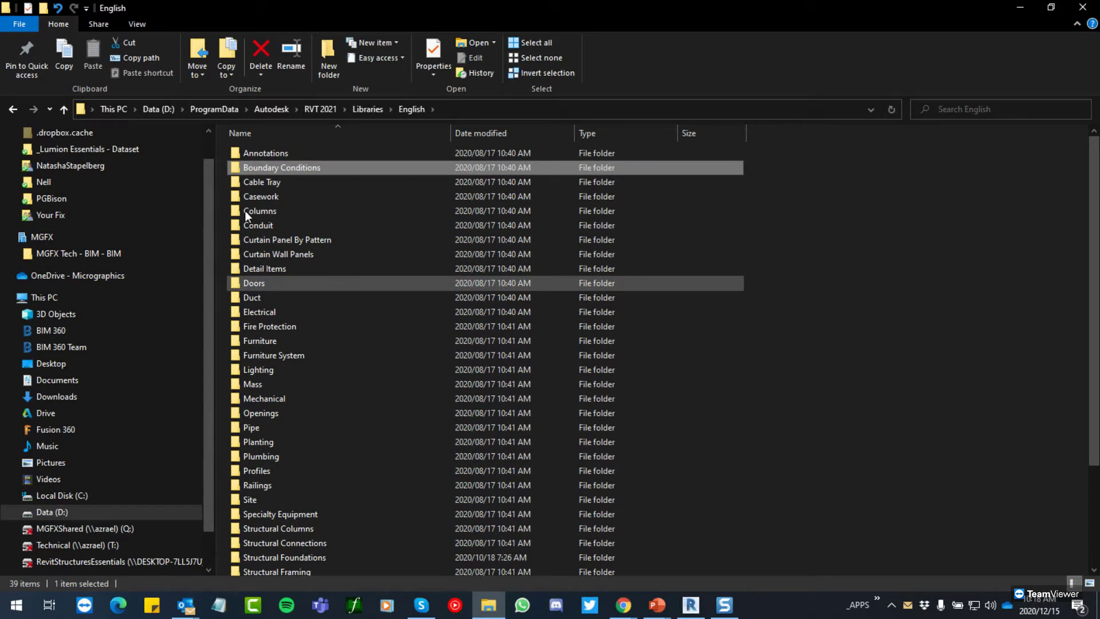
click(266, 211)
scroll(332, 467, down, 3)
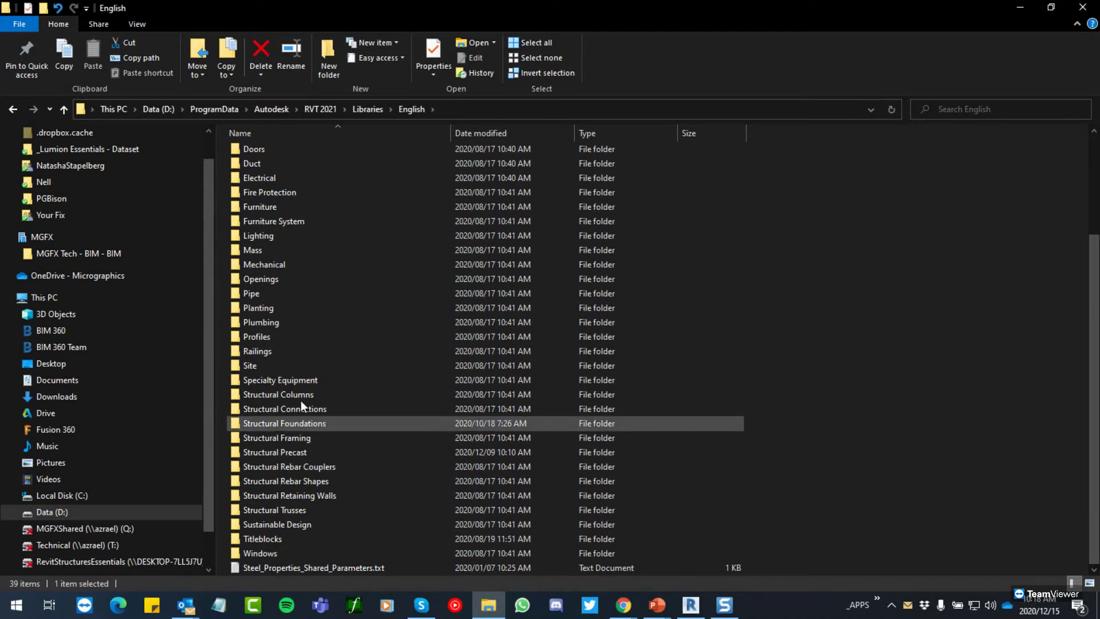
click(301, 400)
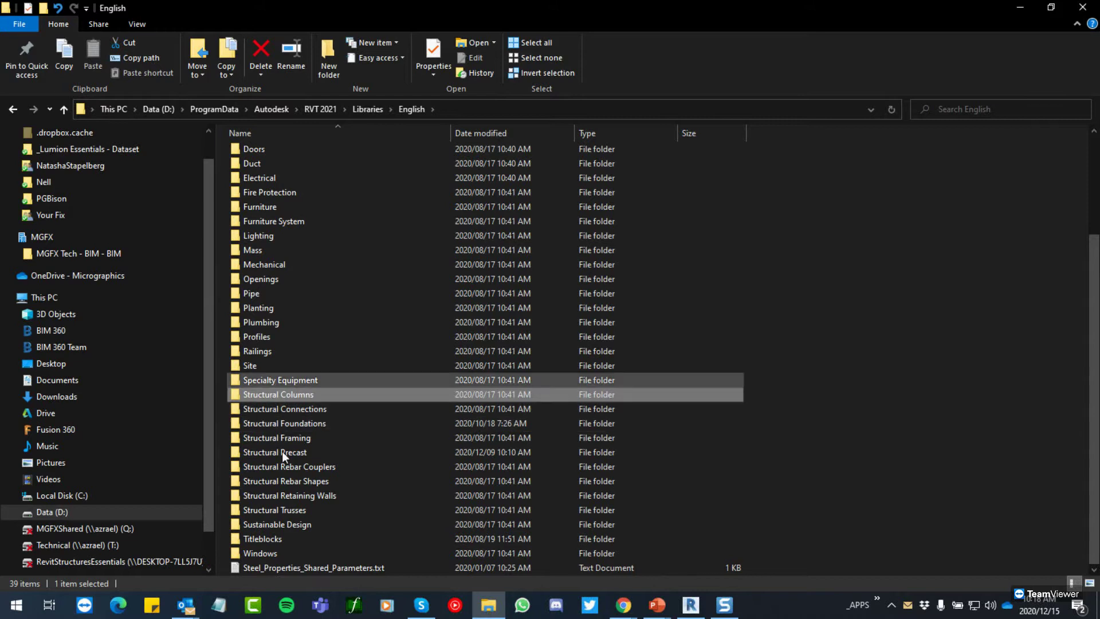
Step: Go back to Libraries and view the South Africa Specific families under South Africa's Structural Rebar Shapes
click(367, 108)
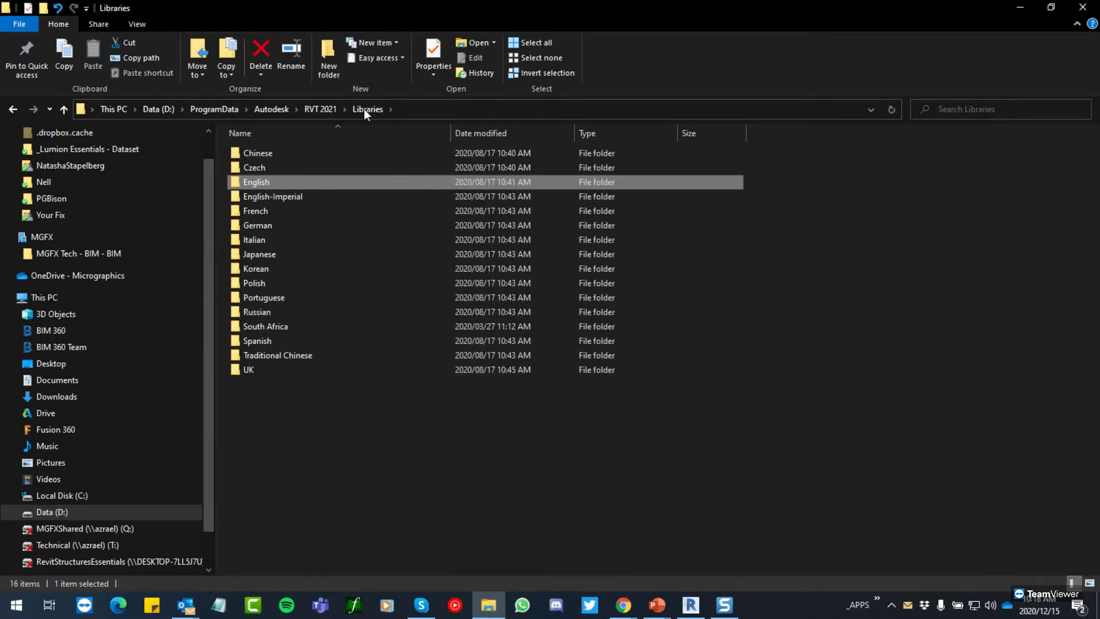
double_click(261, 329)
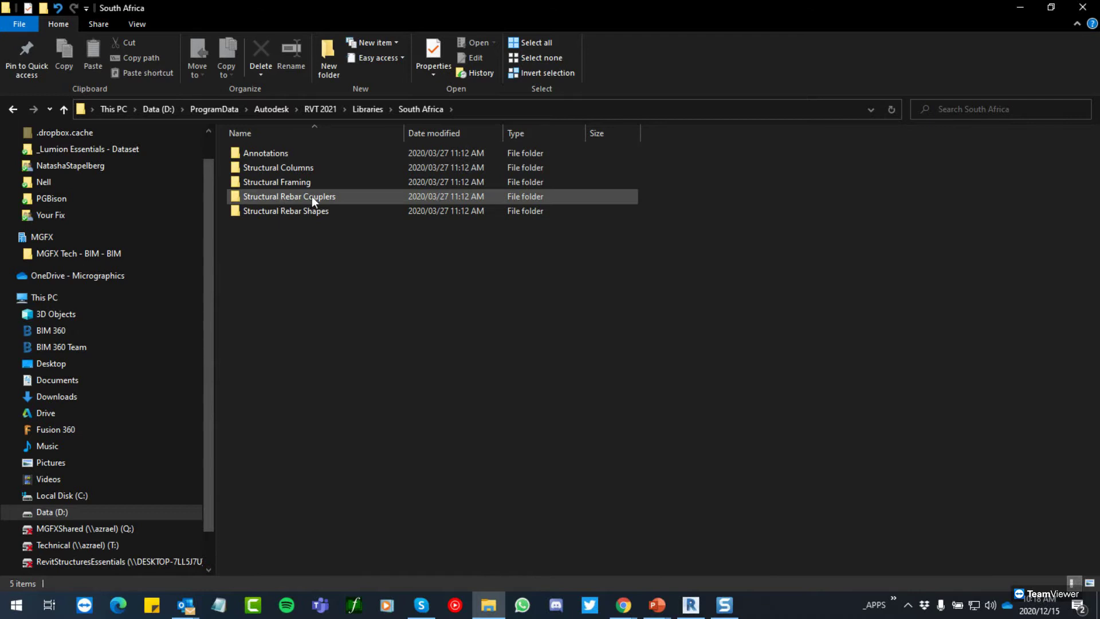
double_click(281, 213)
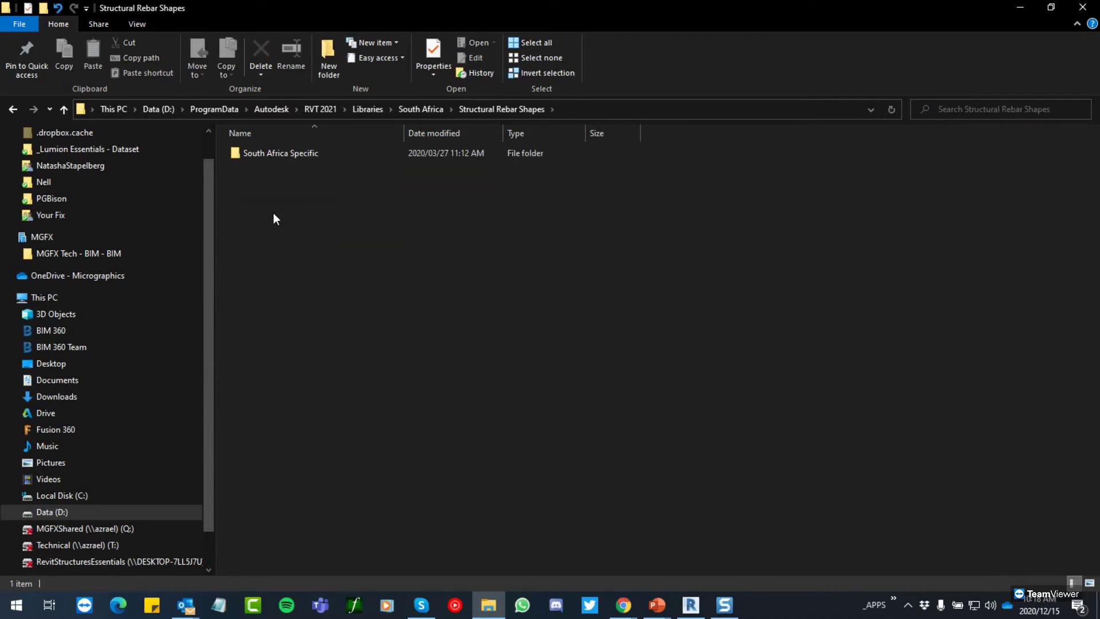
double_click(264, 157)
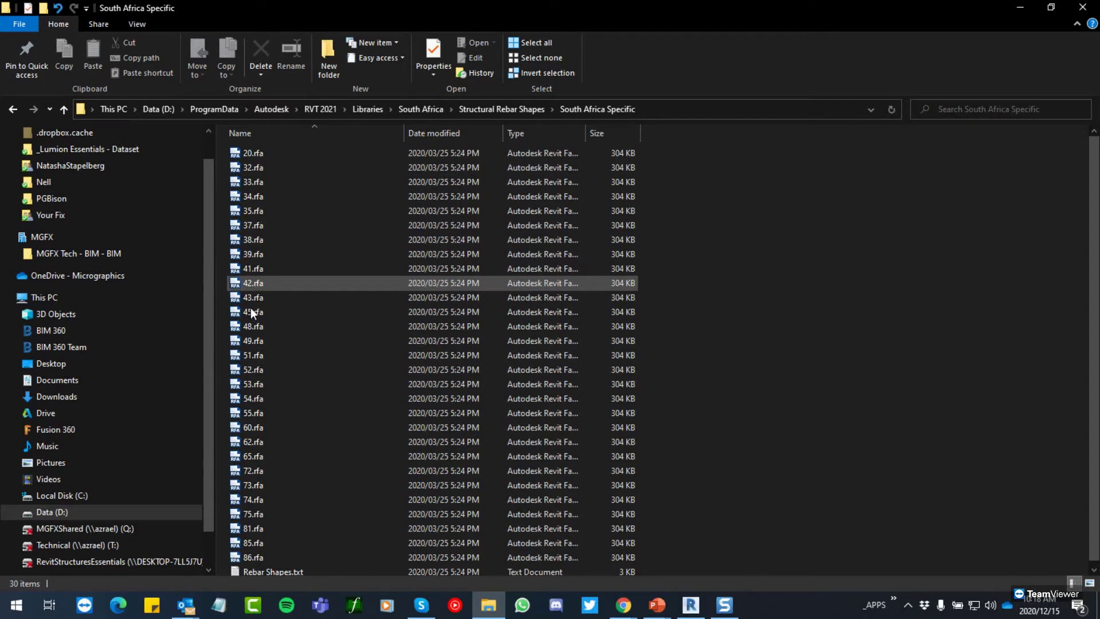
Step: Return to the South Africa library folder and open the Steel folder within Structural Columns
click(506, 107)
click(423, 109)
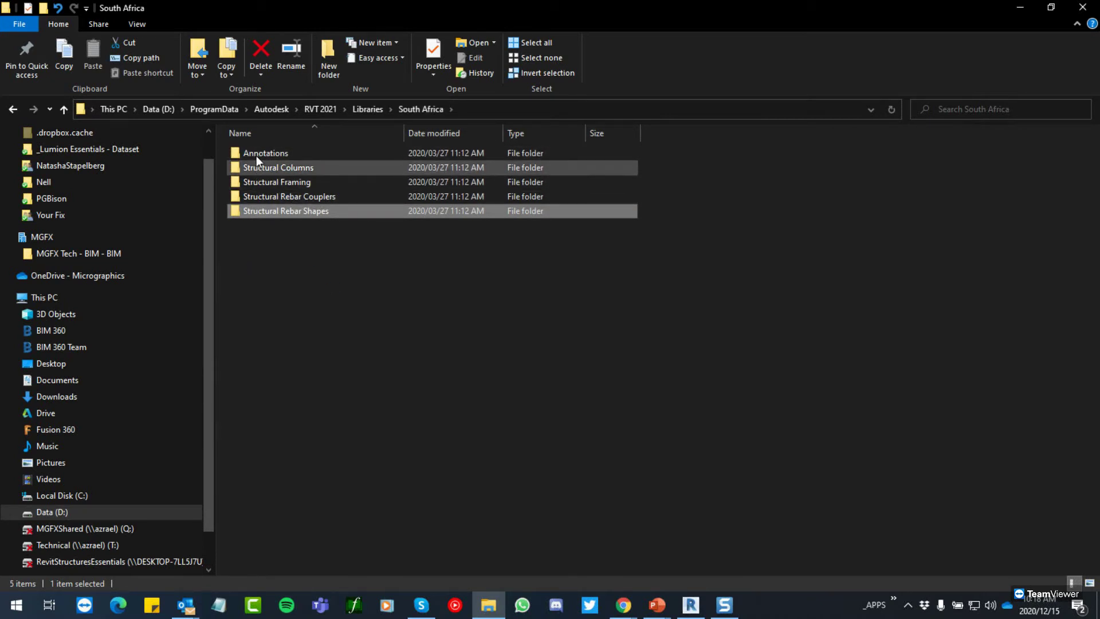
click(274, 181)
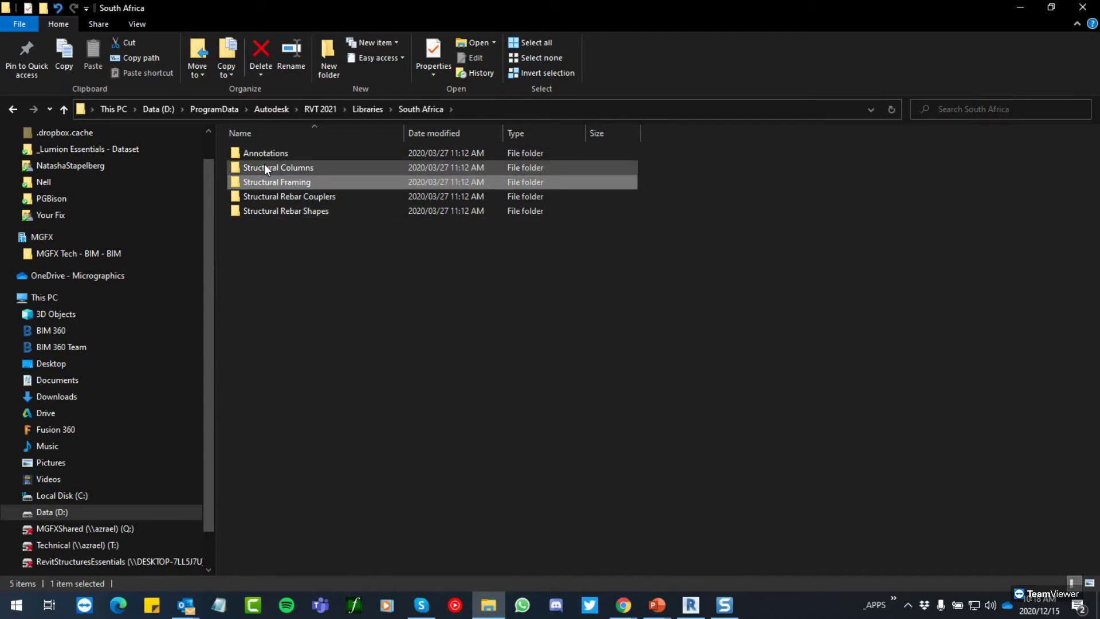
double_click(265, 168)
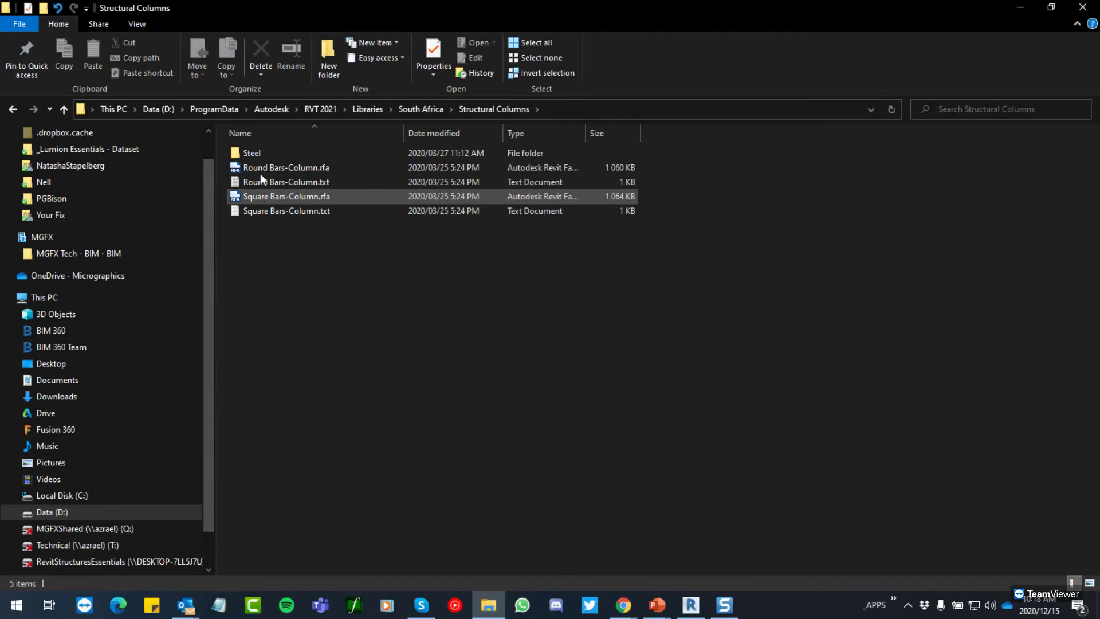
double_click(249, 154)
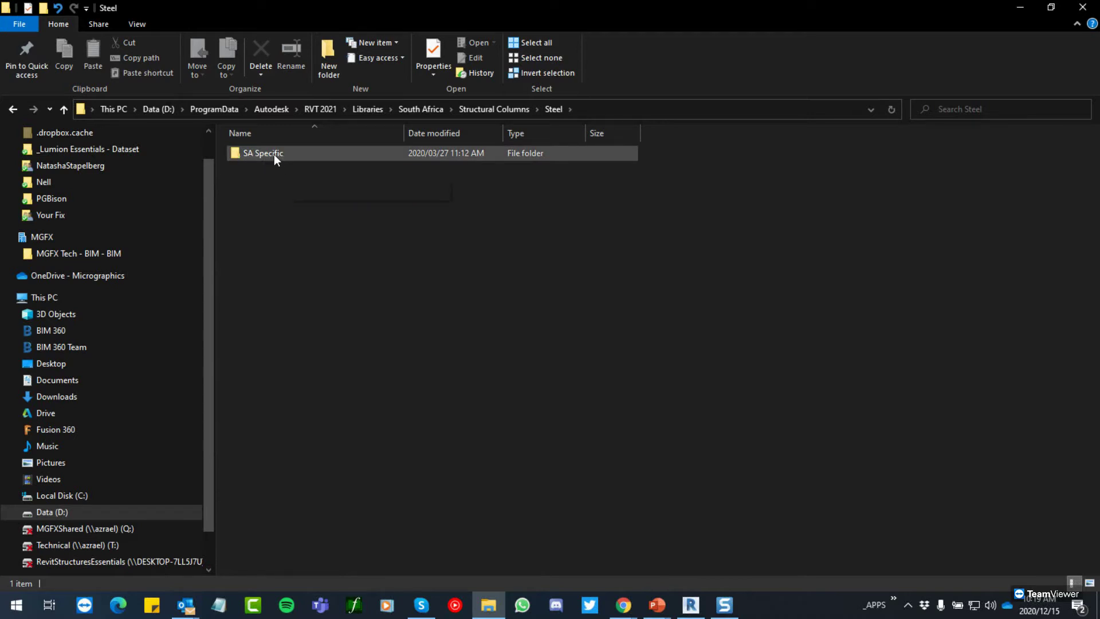
mouse_move(274, 153)
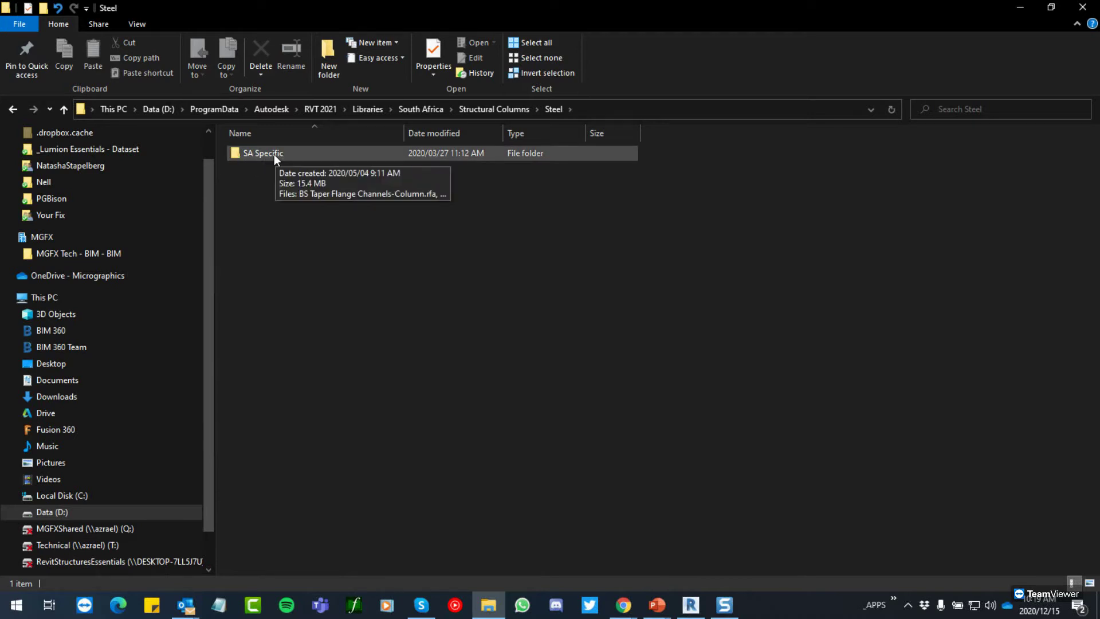
Step: Open the SA Specific folder within Steel and look through its column families and matching text files
double_click(274, 154)
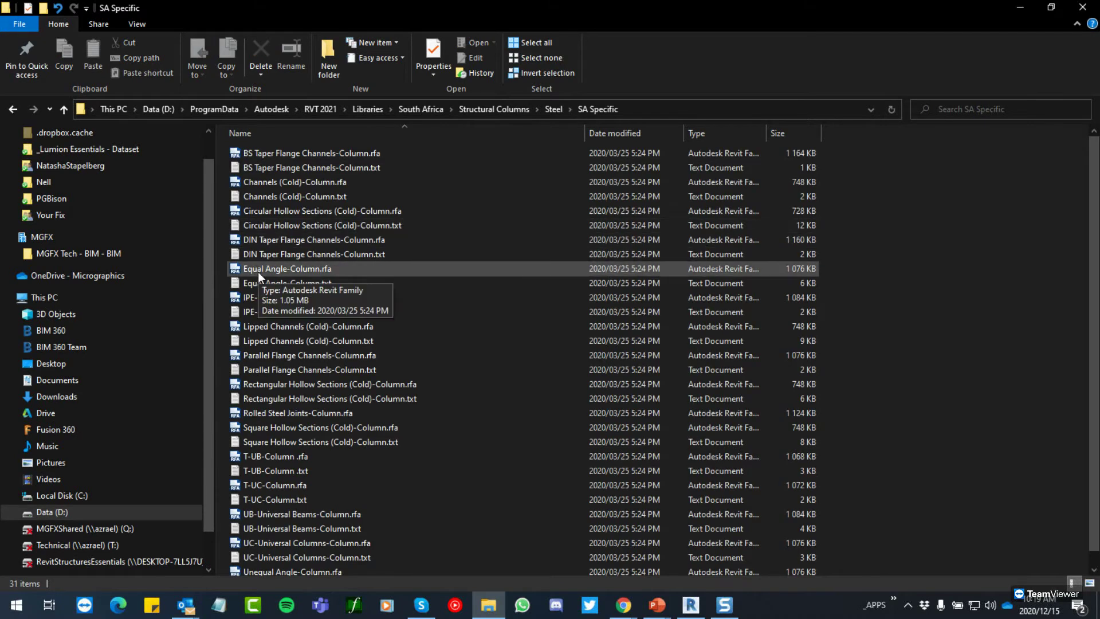
scroll(258, 272, down, 1)
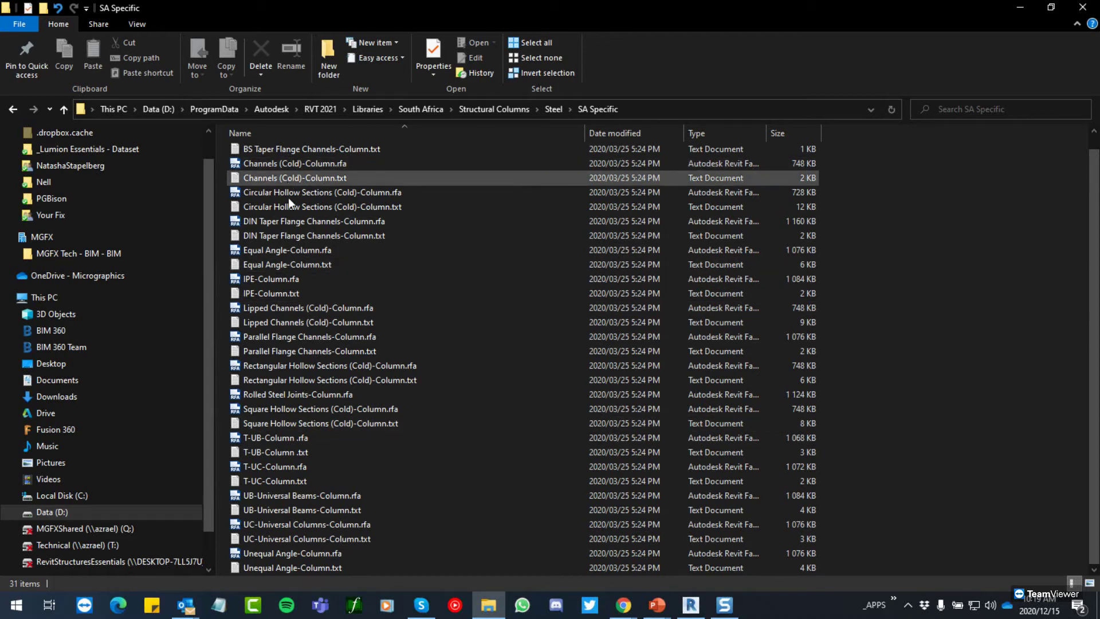
scroll(293, 215, up, 1)
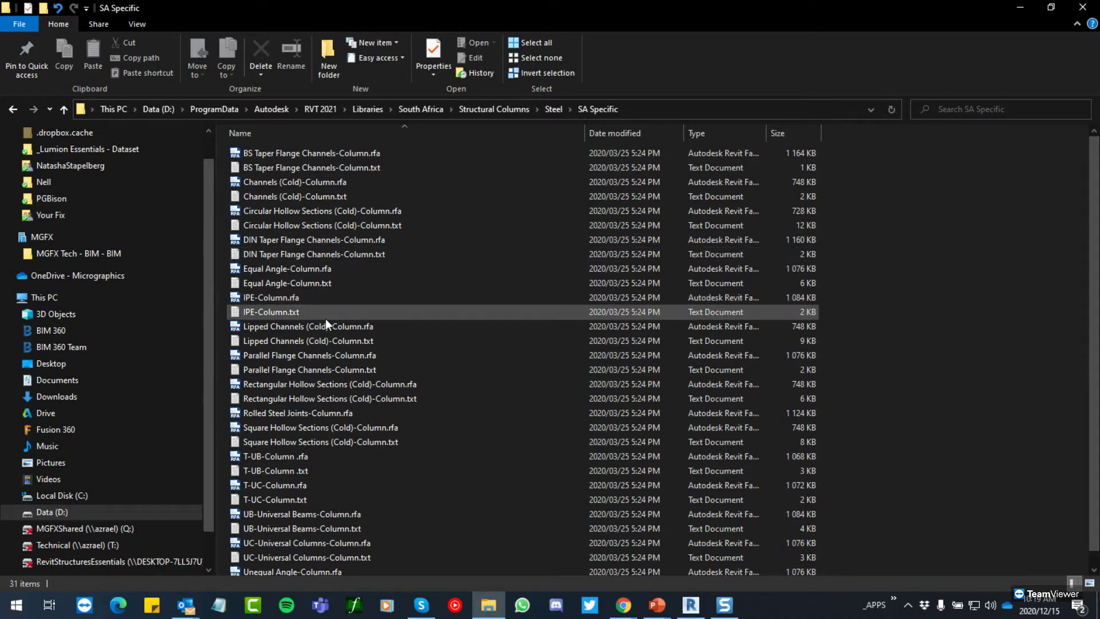
scroll(280, 418, down, 1)
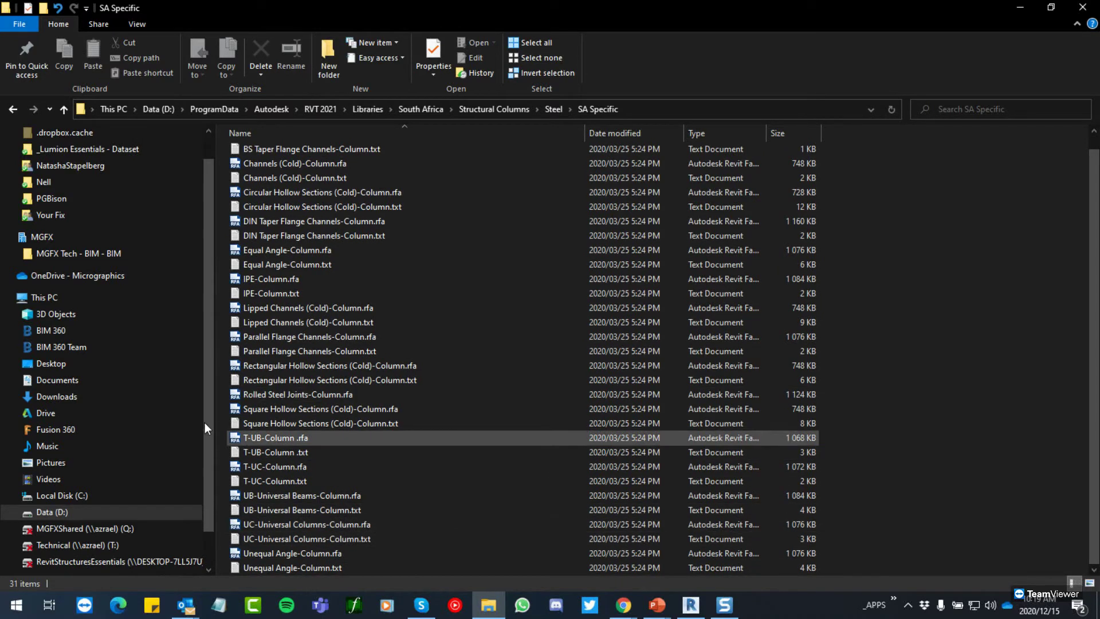
Step: Open the T-UB-Column .txt type catalogue and enlarge its window so each section's data fits on one line
click(310, 447)
right_click(293, 452)
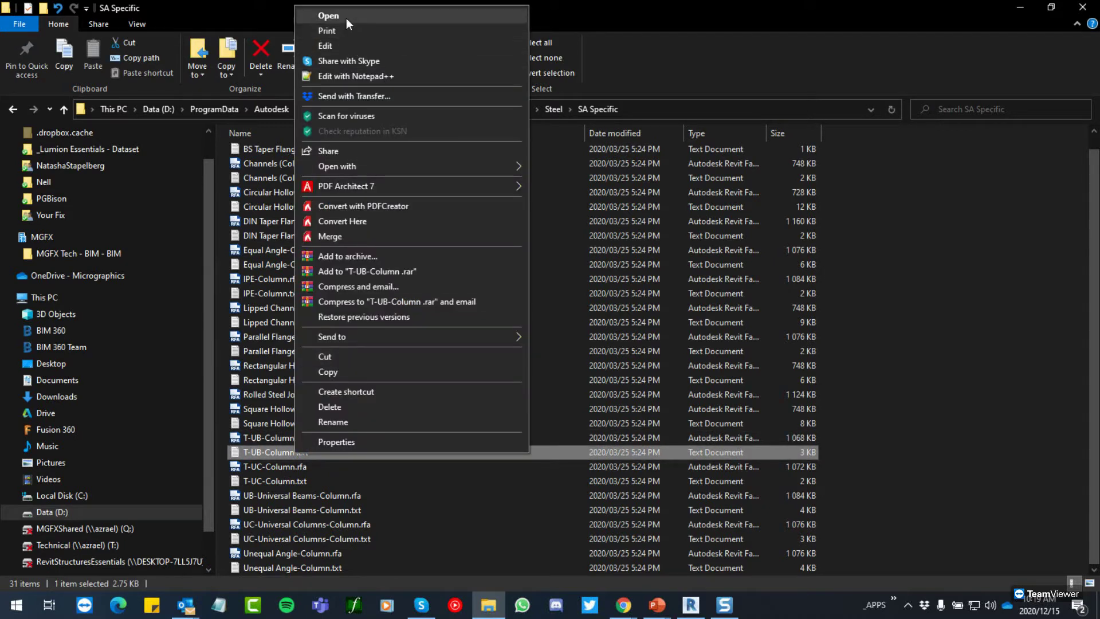
click(346, 17)
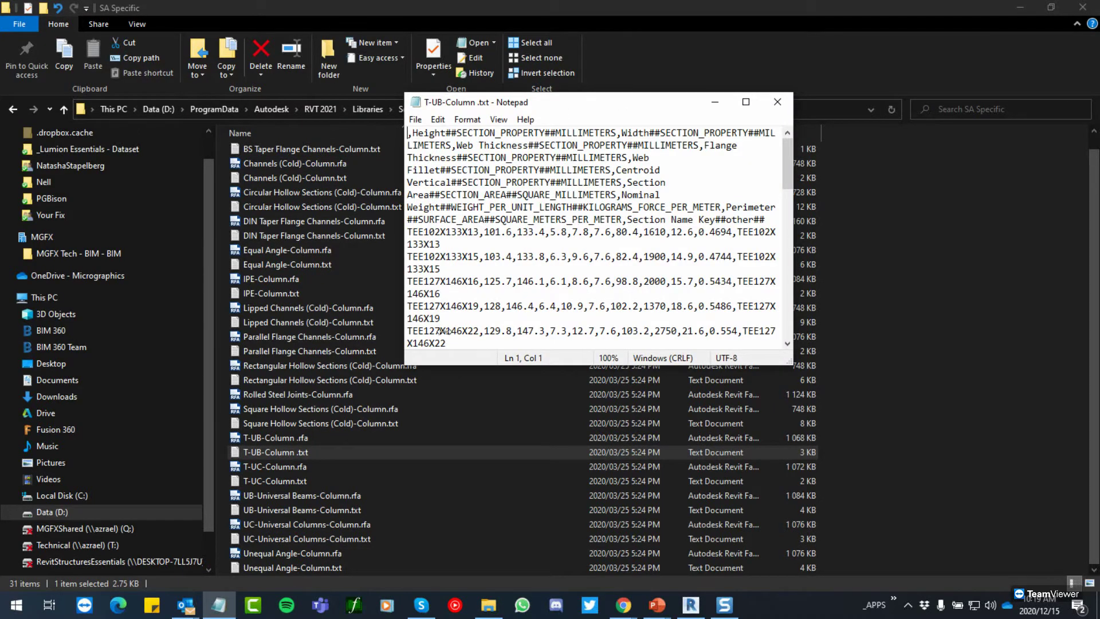
drag(516, 102, 165, 71)
drag(655, 373, 1058, 530)
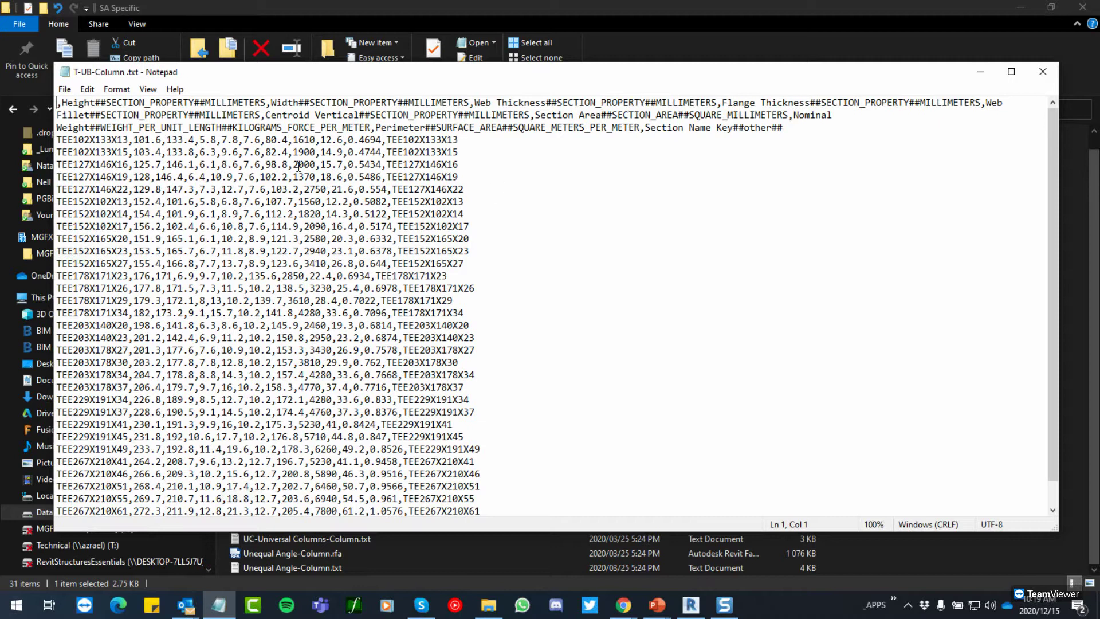
Step: Examine the catalogue's Section Name Key heading and the entries TEE102X133X13 and TEE102X133X15, and close the file
scroll(361, 321, down, 1)
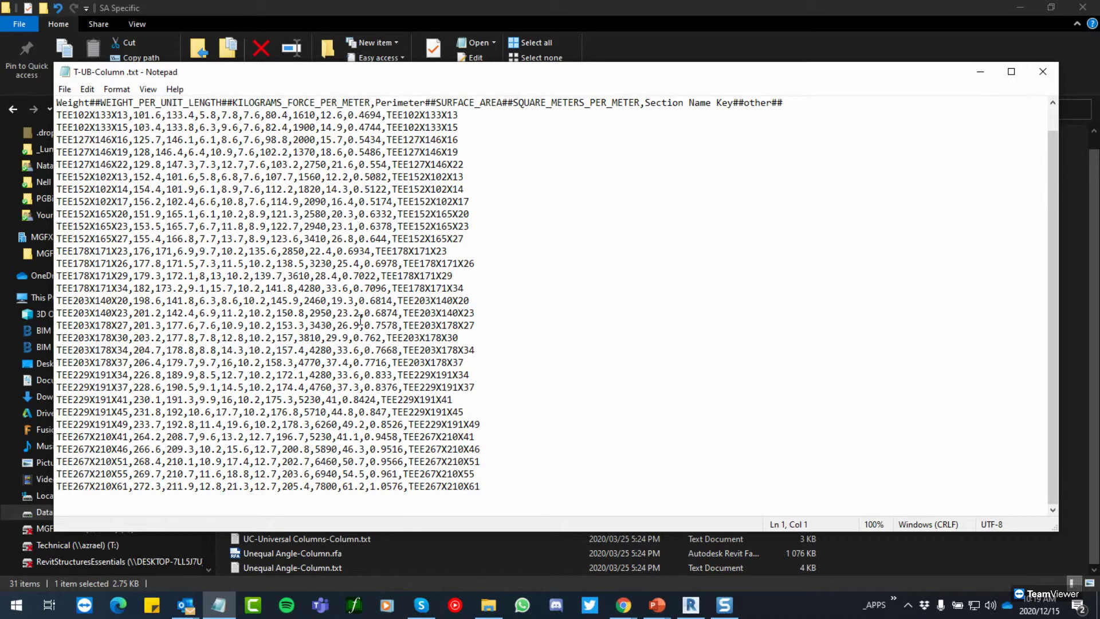
scroll(349, 298, up, 1)
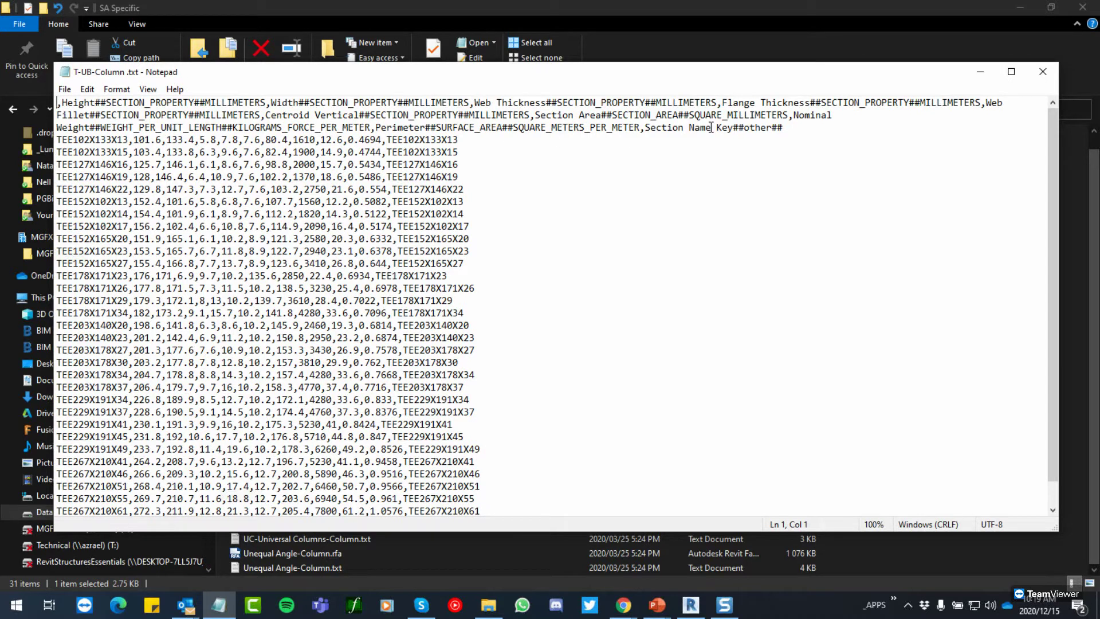
drag(647, 126, 786, 125)
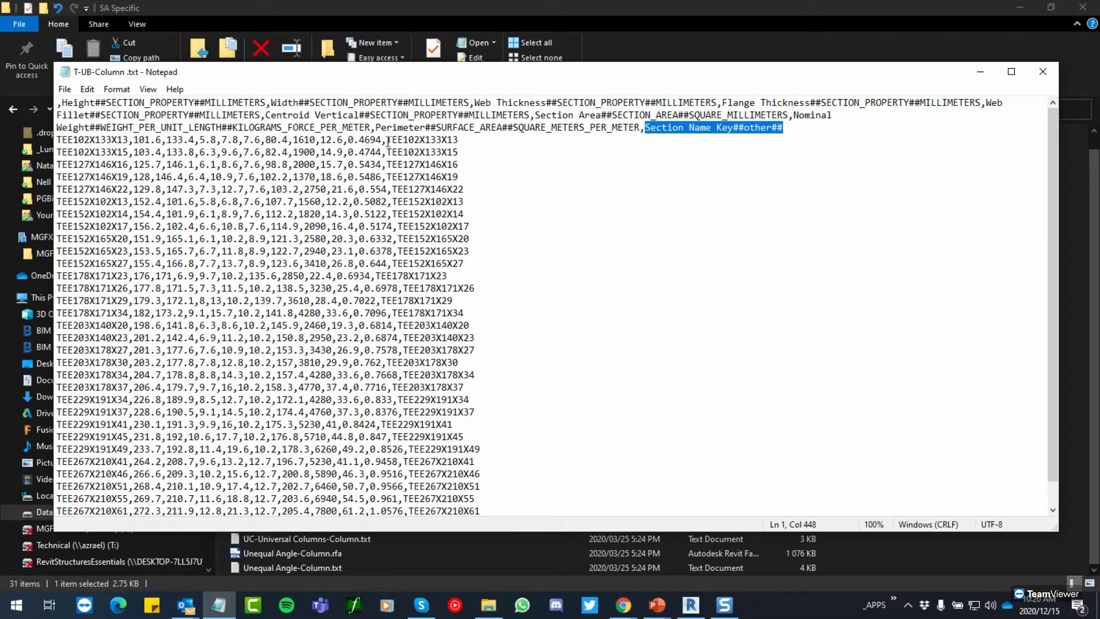
drag(387, 139, 461, 141)
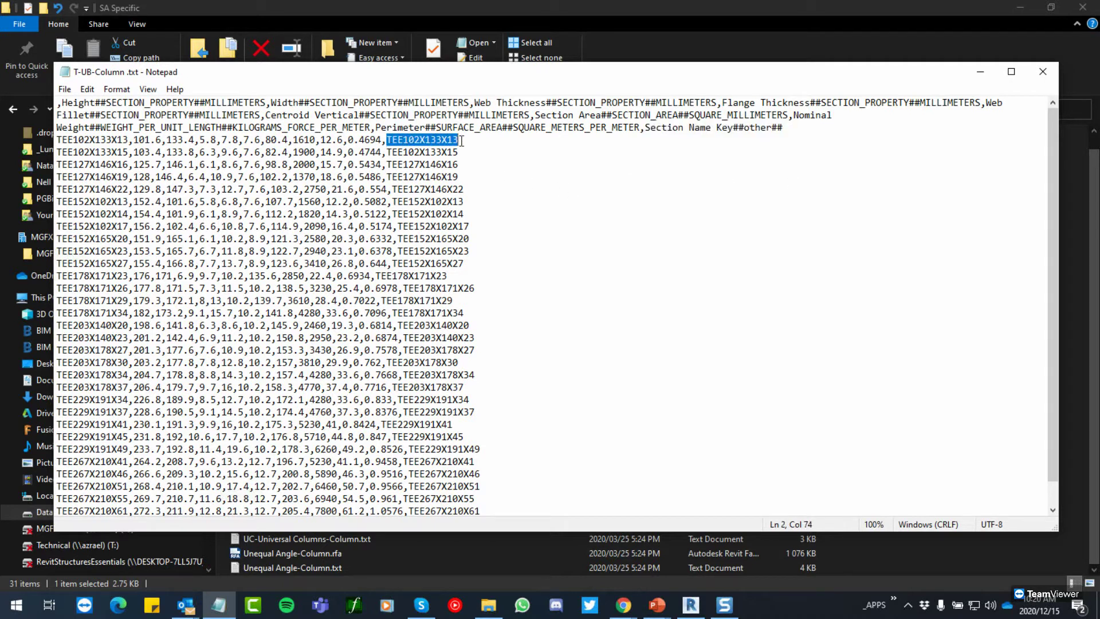
drag(388, 153, 459, 152)
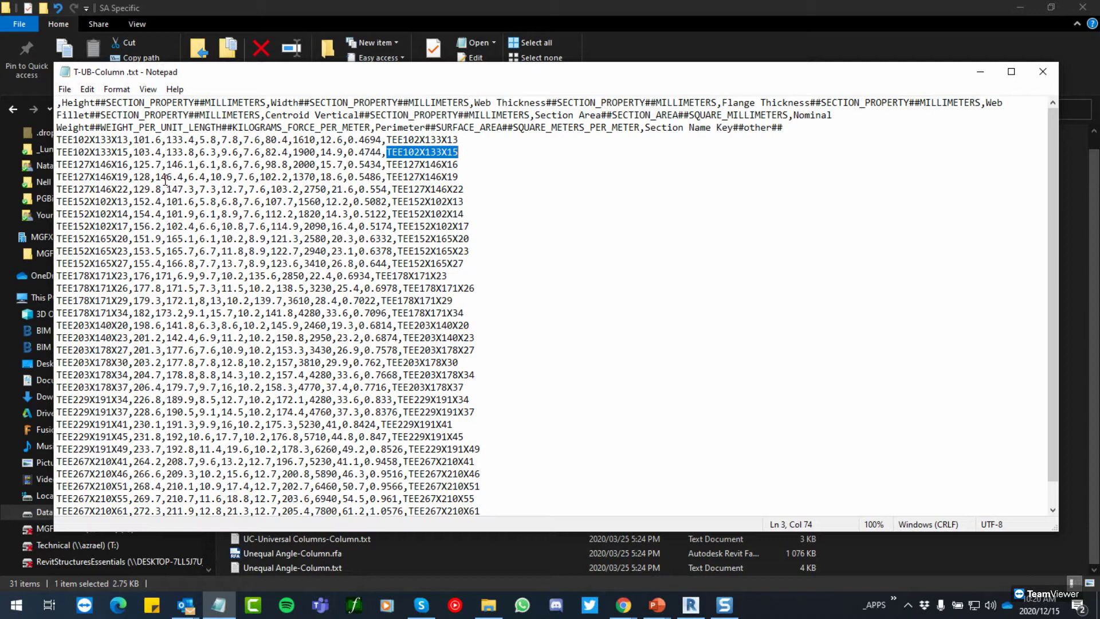
scroll(261, 348, down, 1)
scroll(261, 348, up, 1)
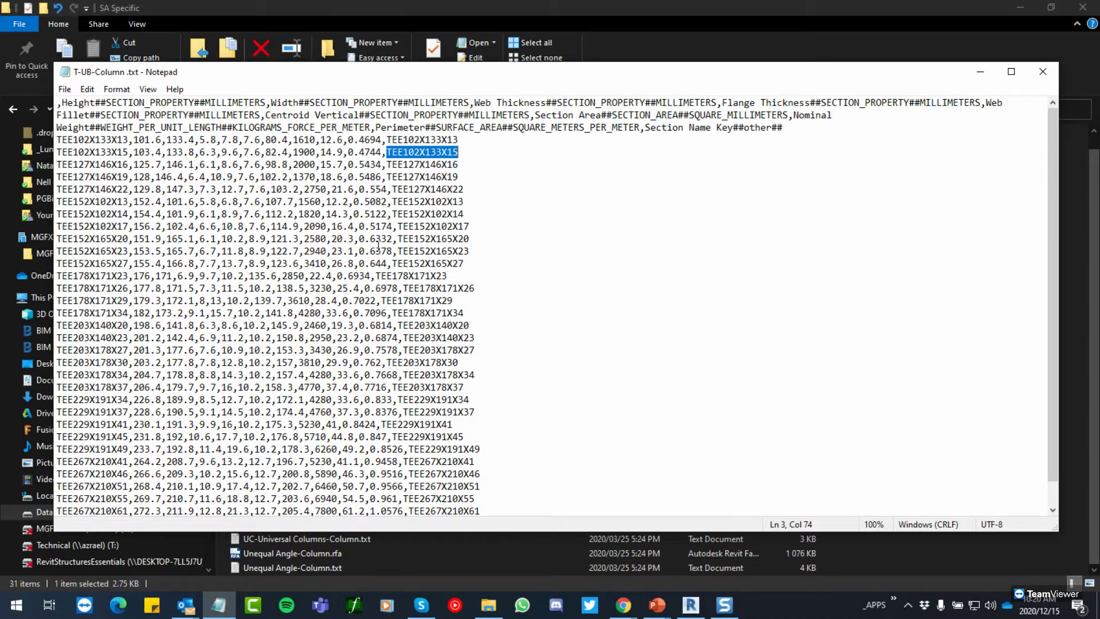
click(1042, 71)
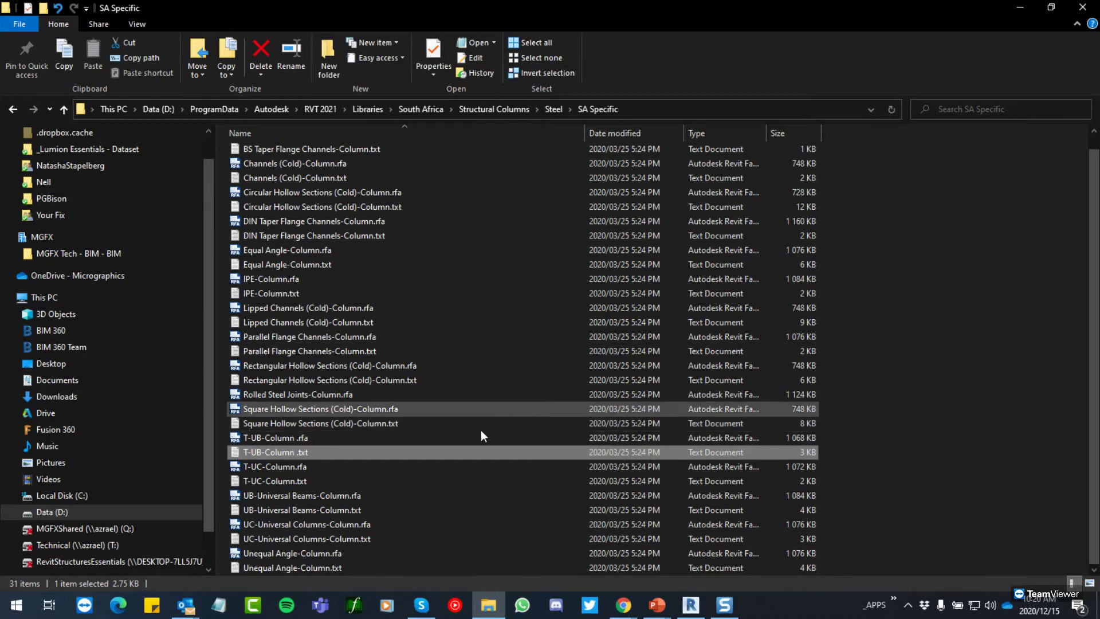
Step: Switch to Revit and open the recent model named Revit
click(771, 614)
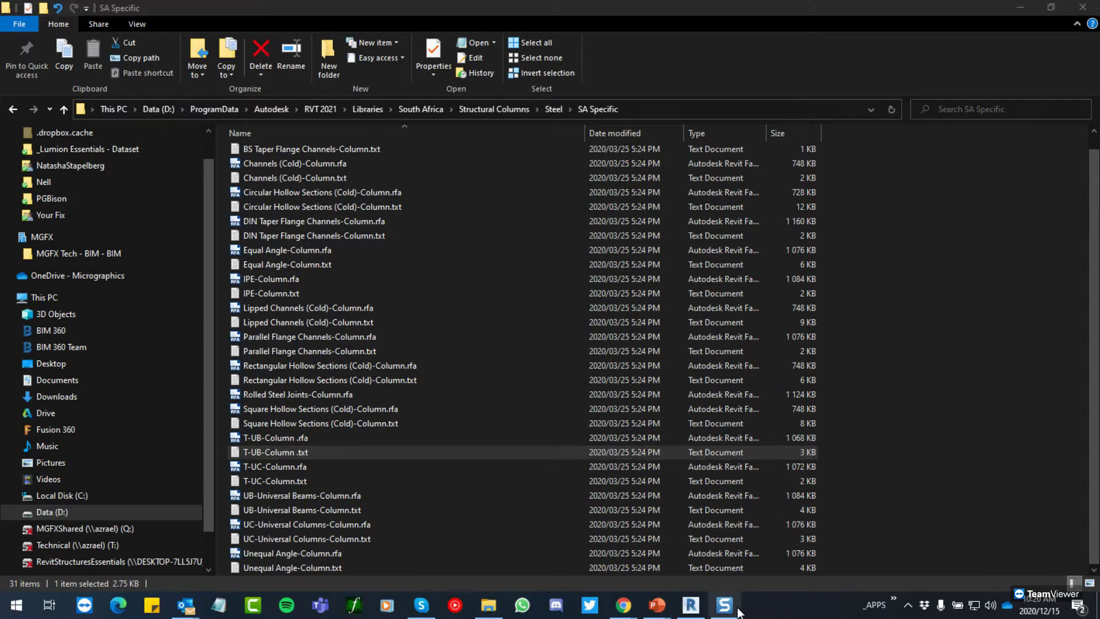
click(691, 609)
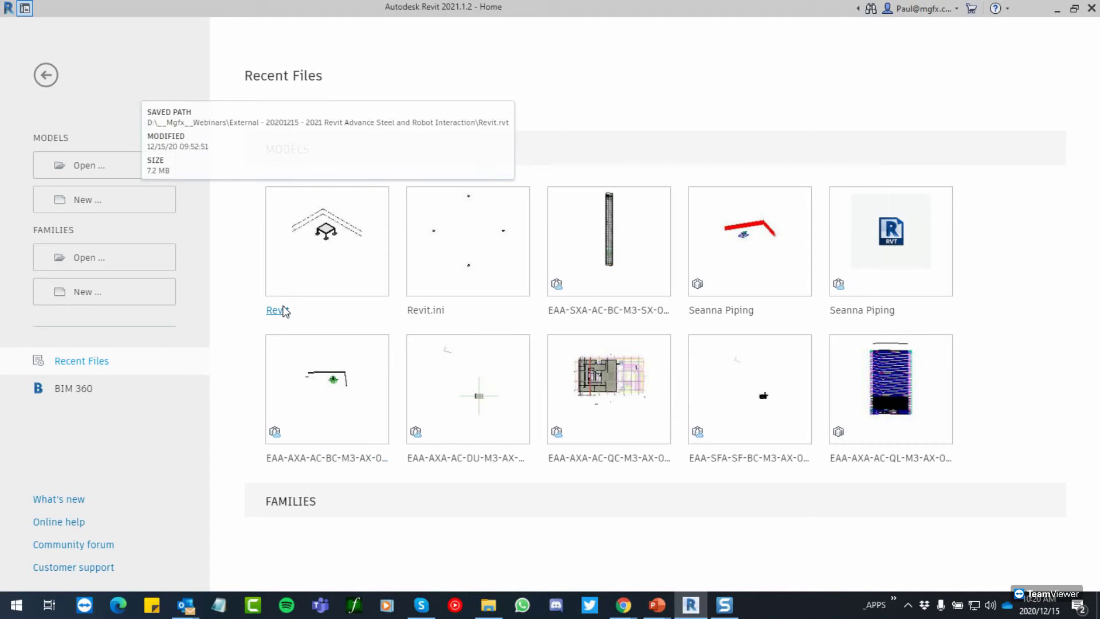
click(280, 310)
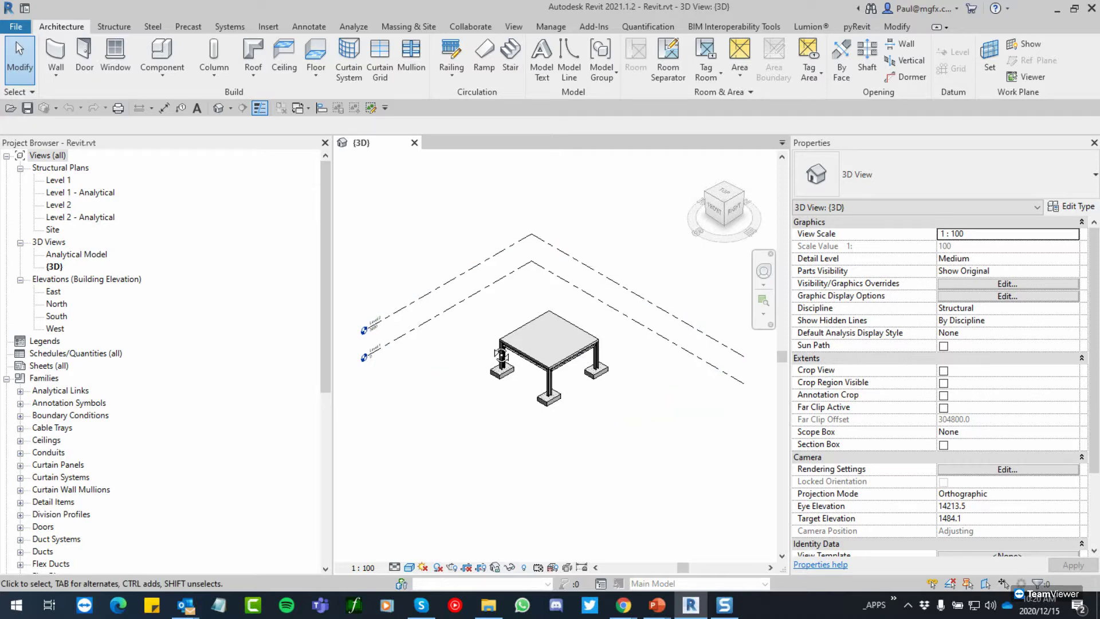
Step: Examine the slab, steel columns, beams and footings of the structure from several angles in the {3D} view
scroll(498, 350, up, 5)
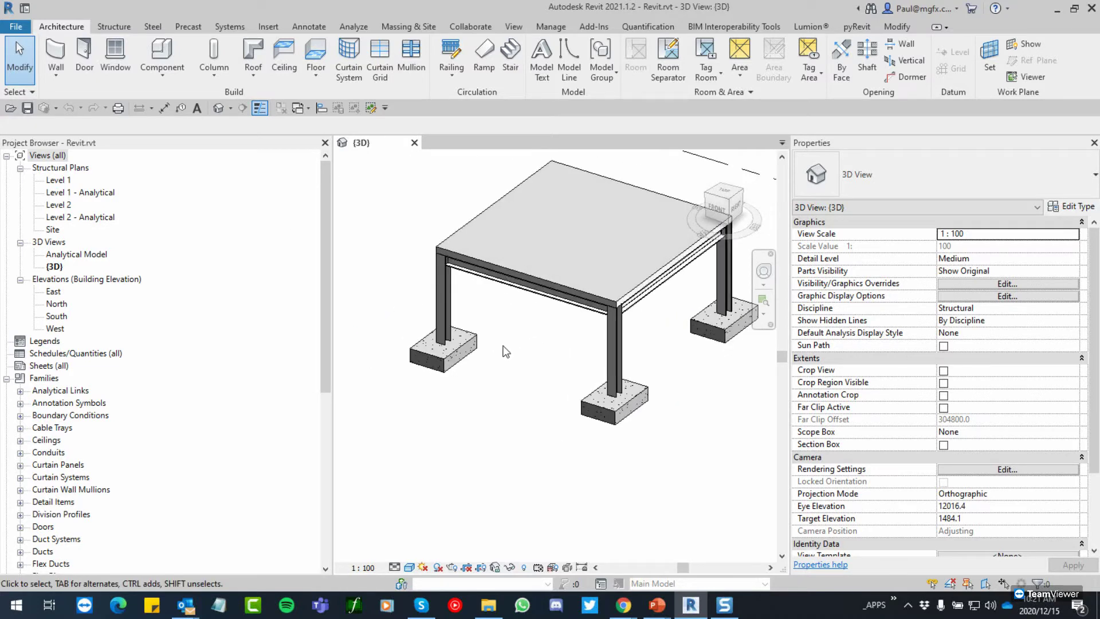
scroll(506, 351, down, 2)
shift+middle_drag(506, 352, 500, 379)
scroll(500, 380, up, 4)
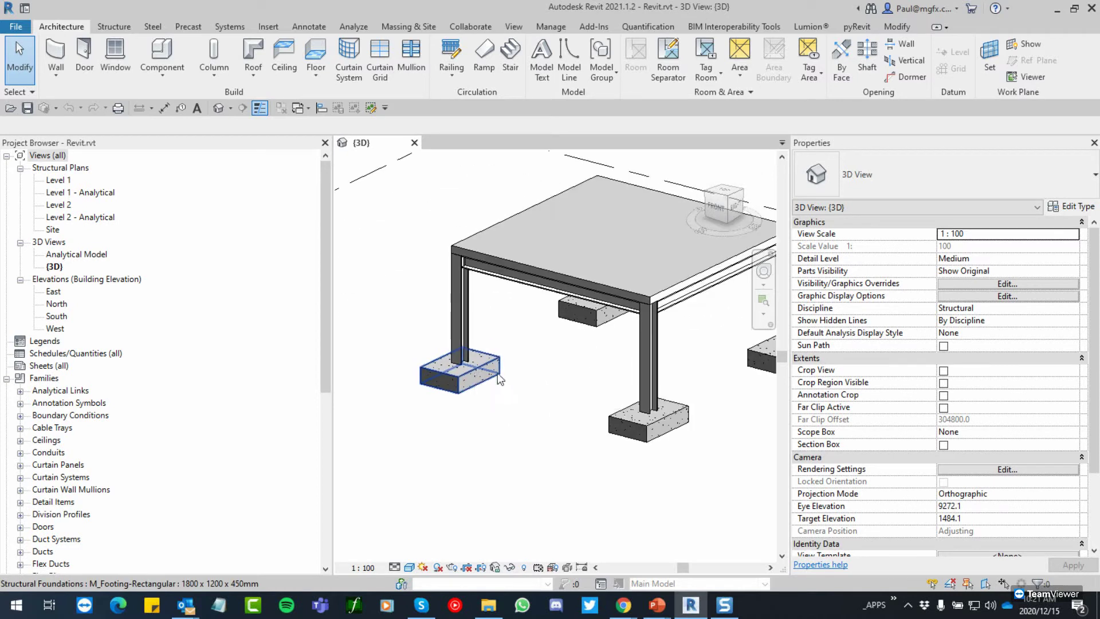
scroll(500, 380, down, 2)
shift+middle_drag(565, 475, 442, 300)
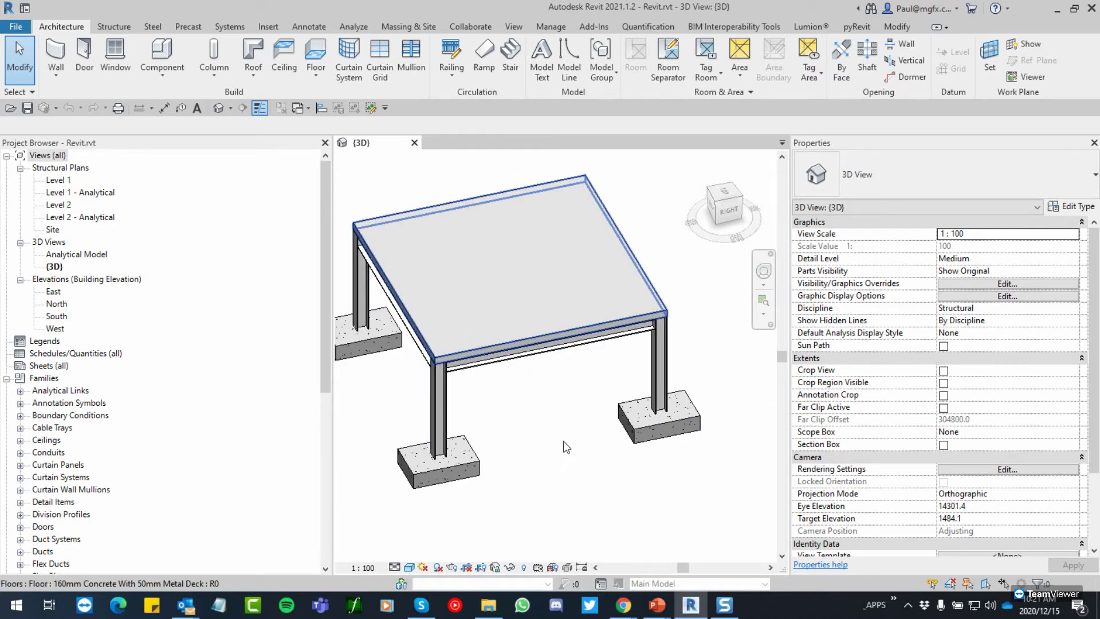
scroll(521, 424, down, 1)
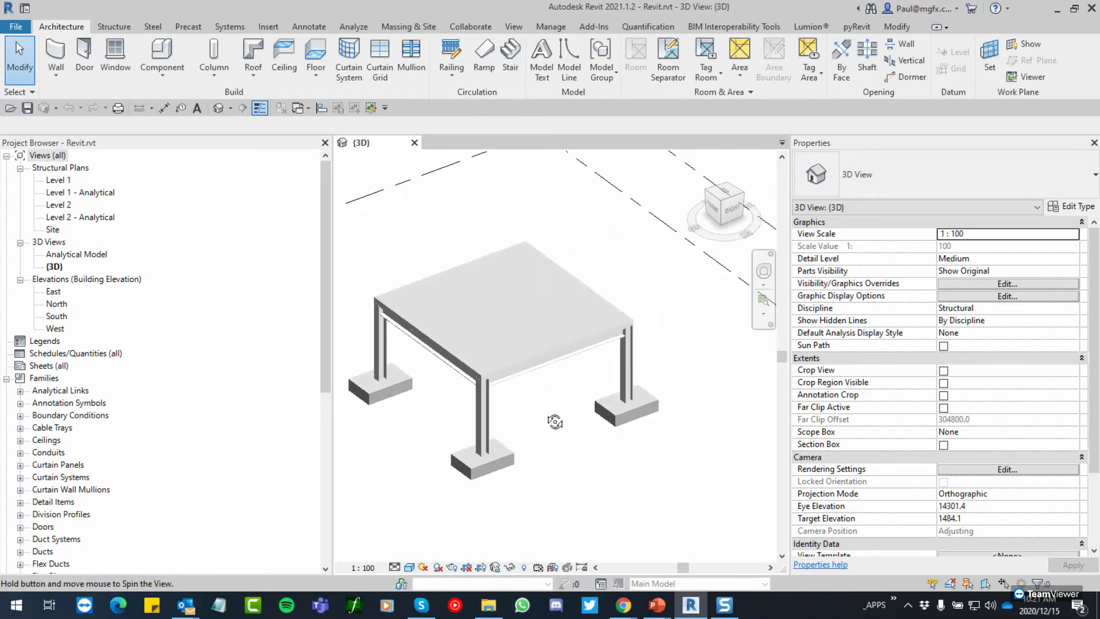
shift+middle_drag(555, 441, 573, 401)
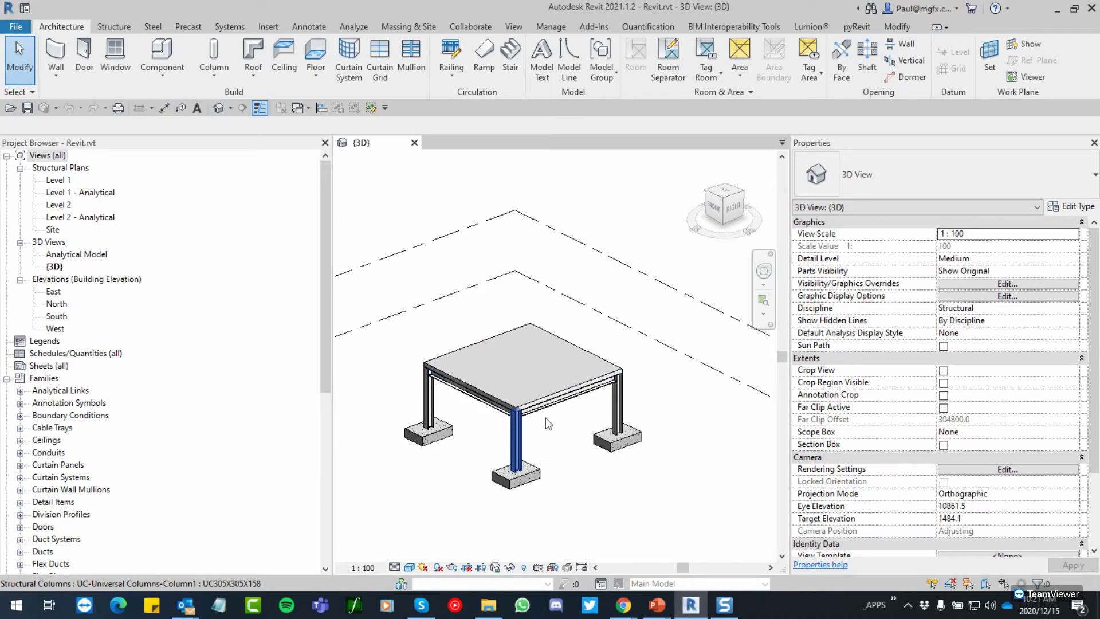
shift+middle_drag(440, 410, 535, 442)
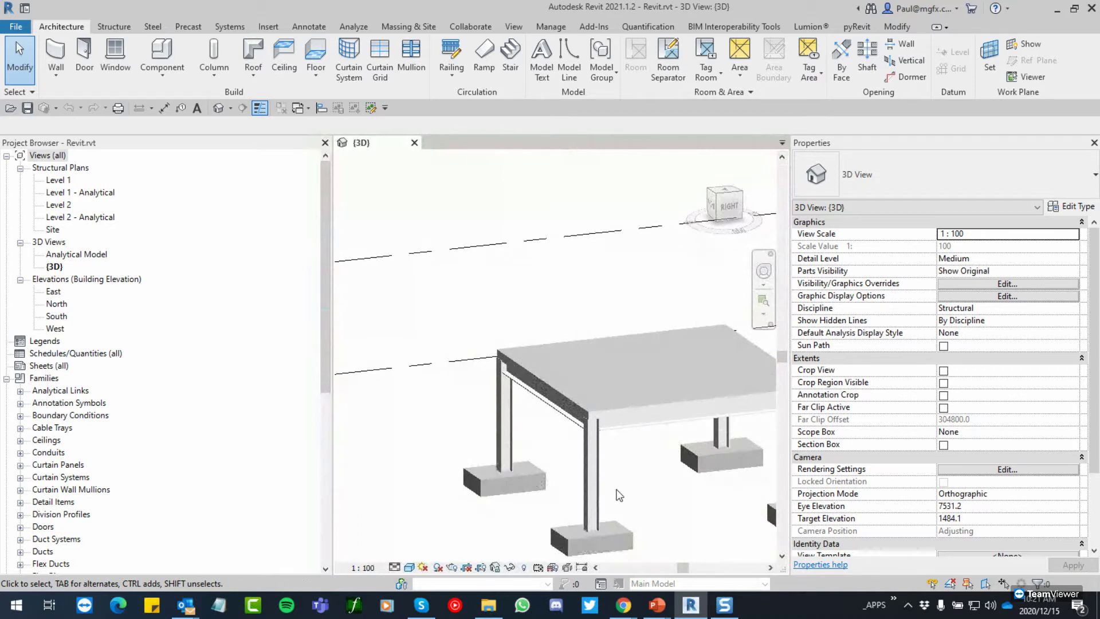
shift+middle_drag(559, 441, 596, 465)
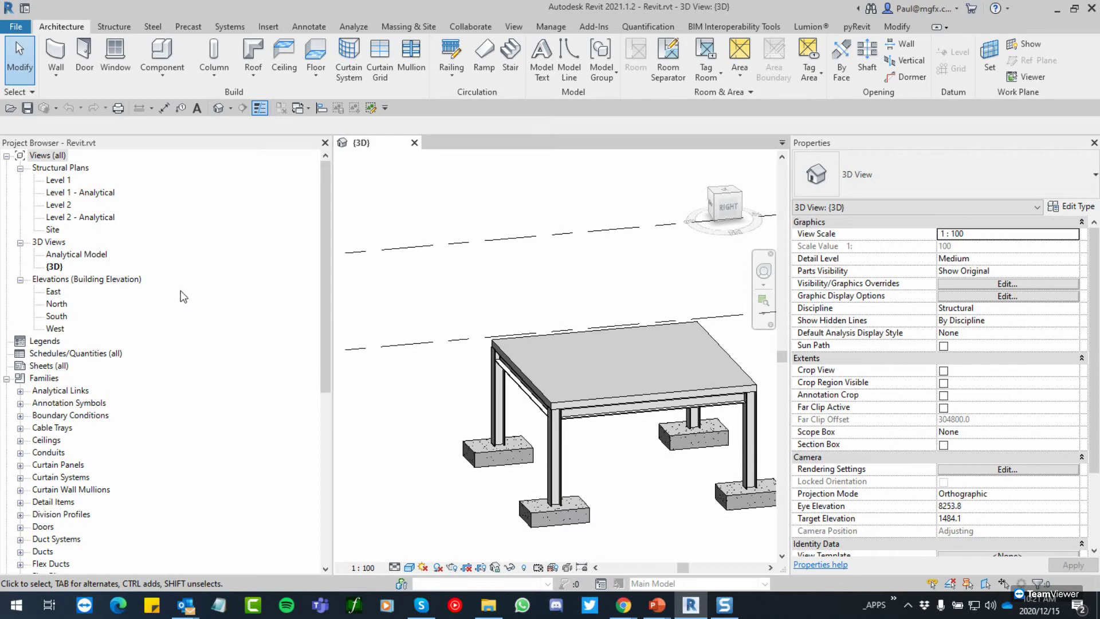
Step: Open the Analytical Model 3D view and frame the whole analytical structure with its loads and supports
click(63, 254)
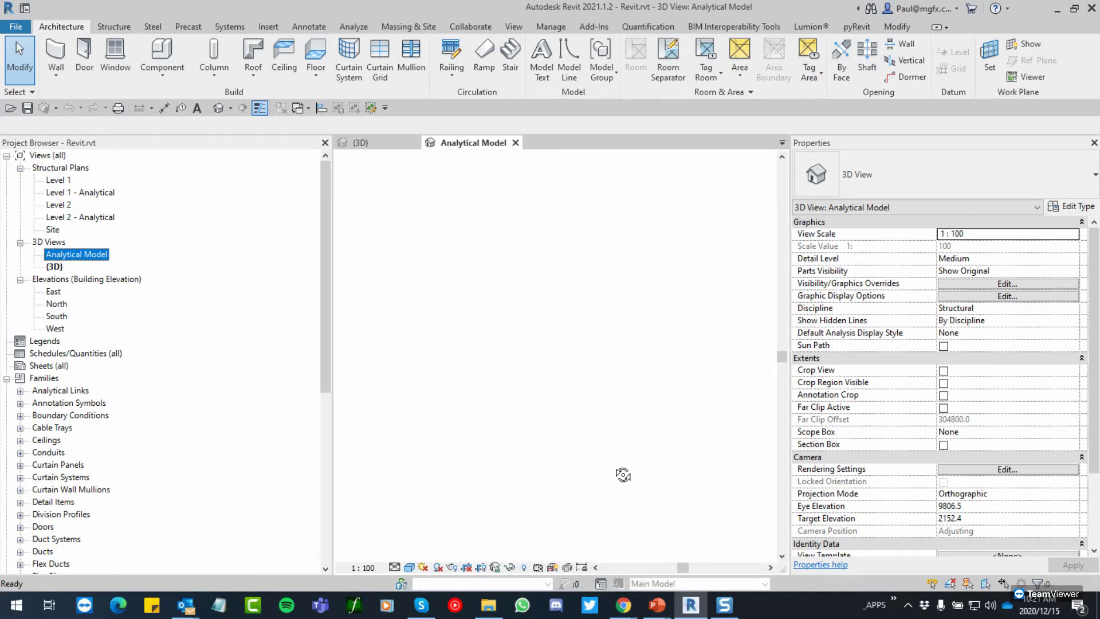
scroll(612, 457, up, 3)
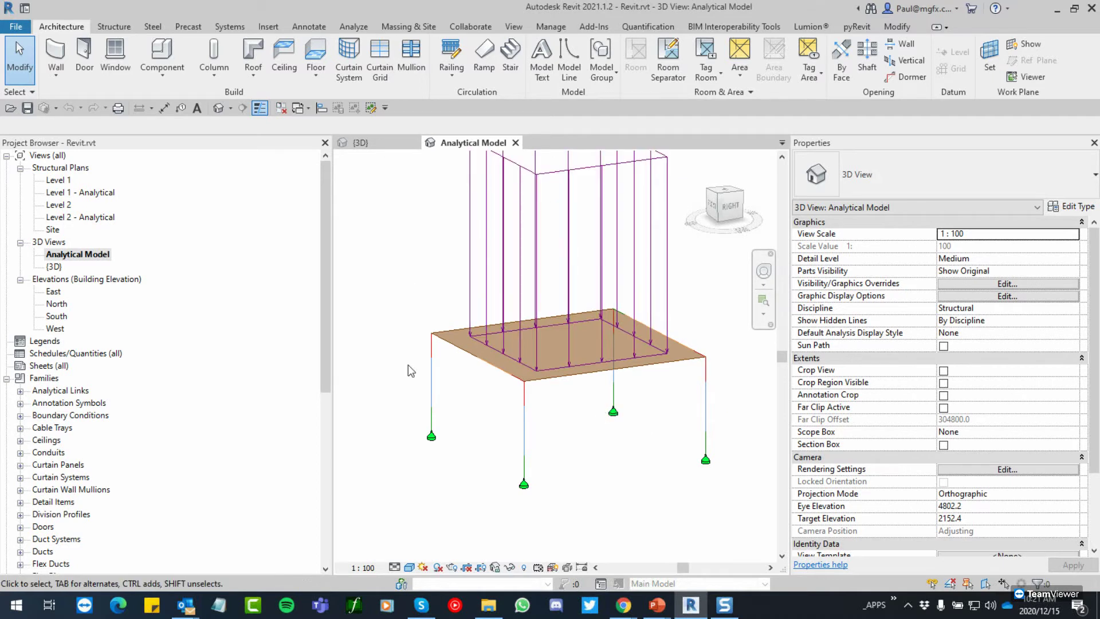
middle_drag(560, 458, 549, 471)
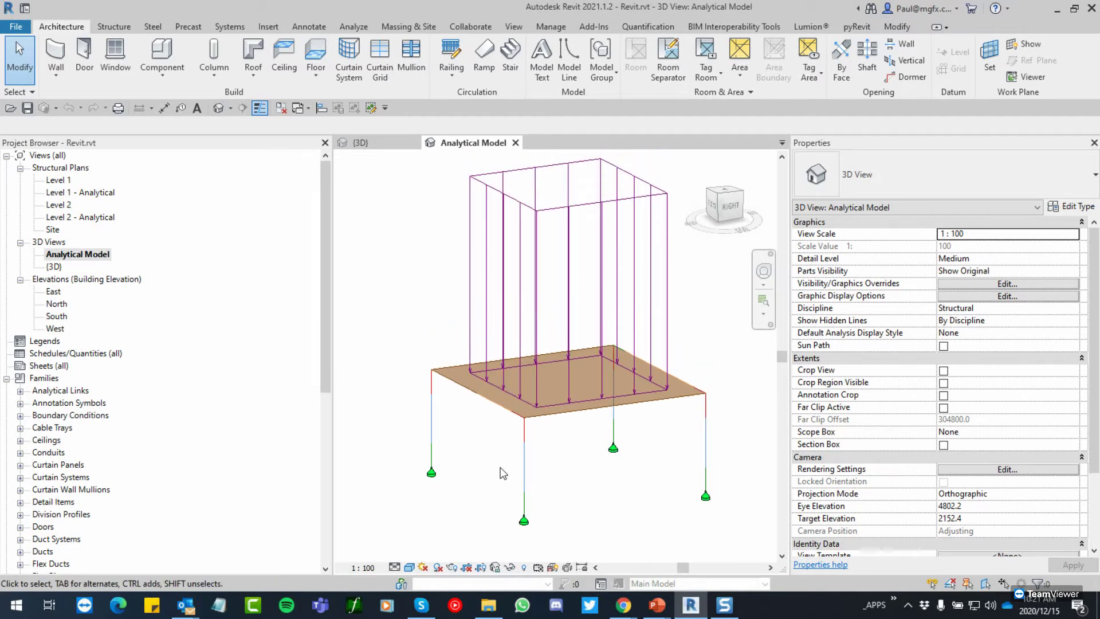
Step: Turn on the visibility of Analytical Nodes in the Analytical Model view's Visibility/Graphic Overrides
key(v)
key(v)
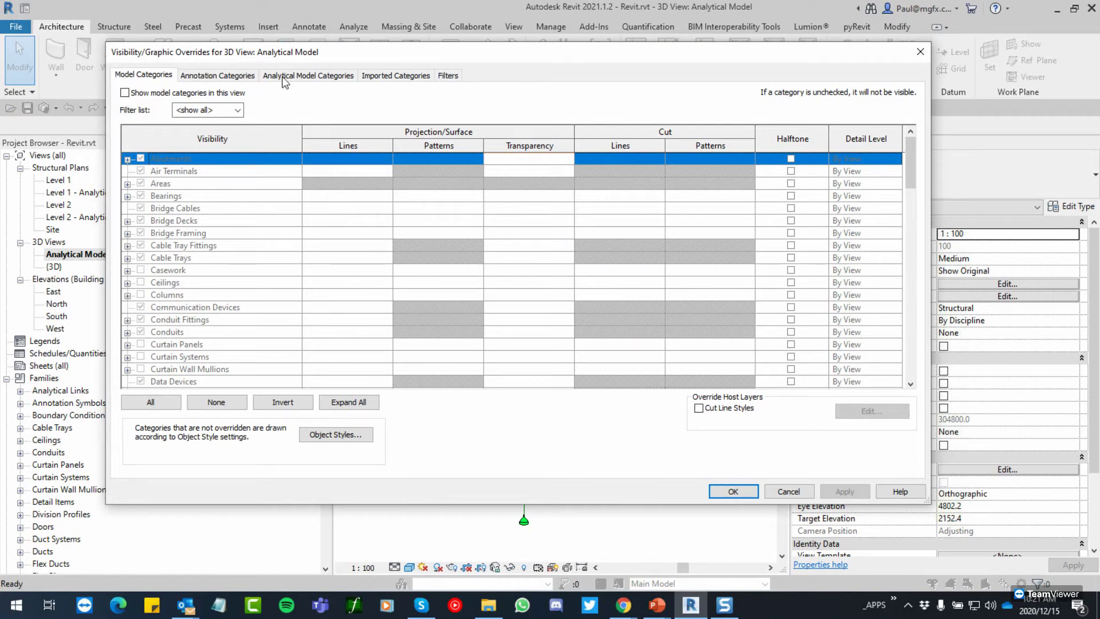
click(311, 76)
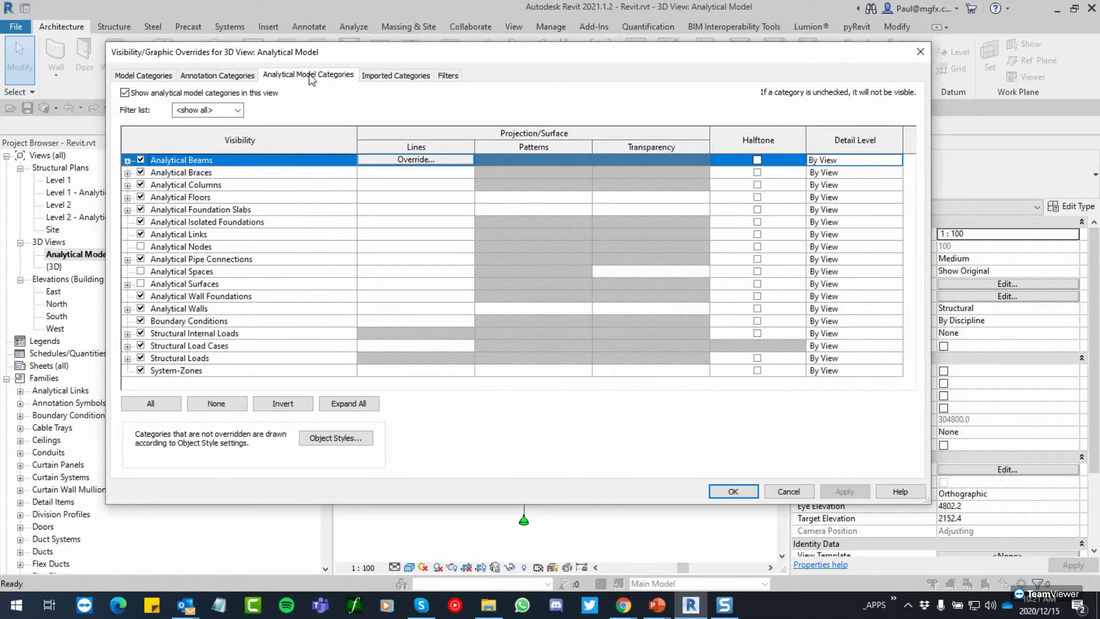
click(183, 309)
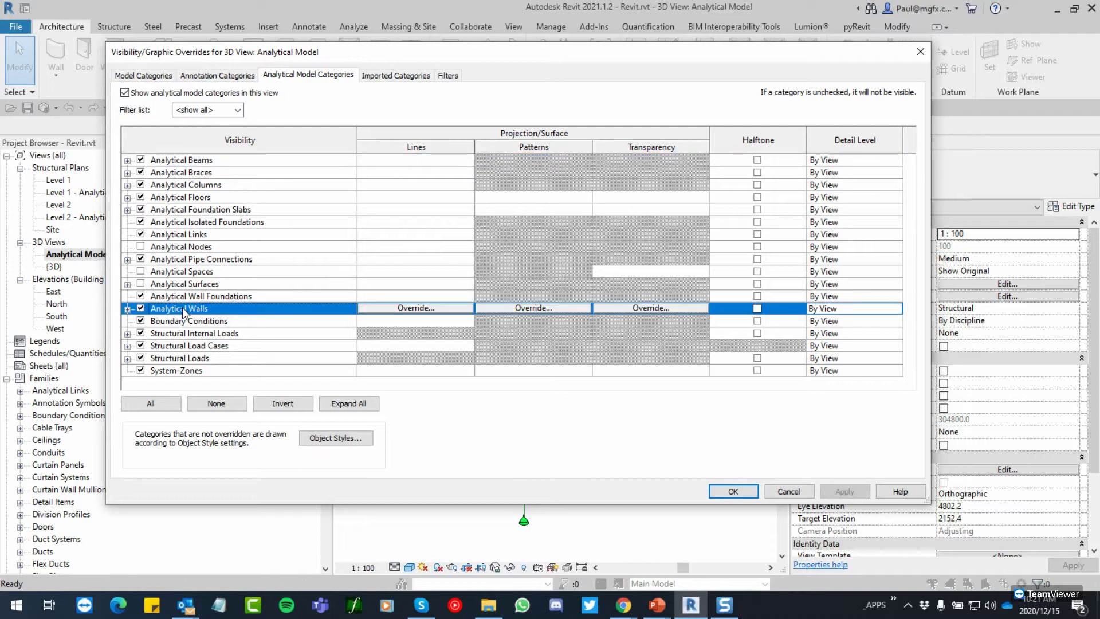
click(141, 247)
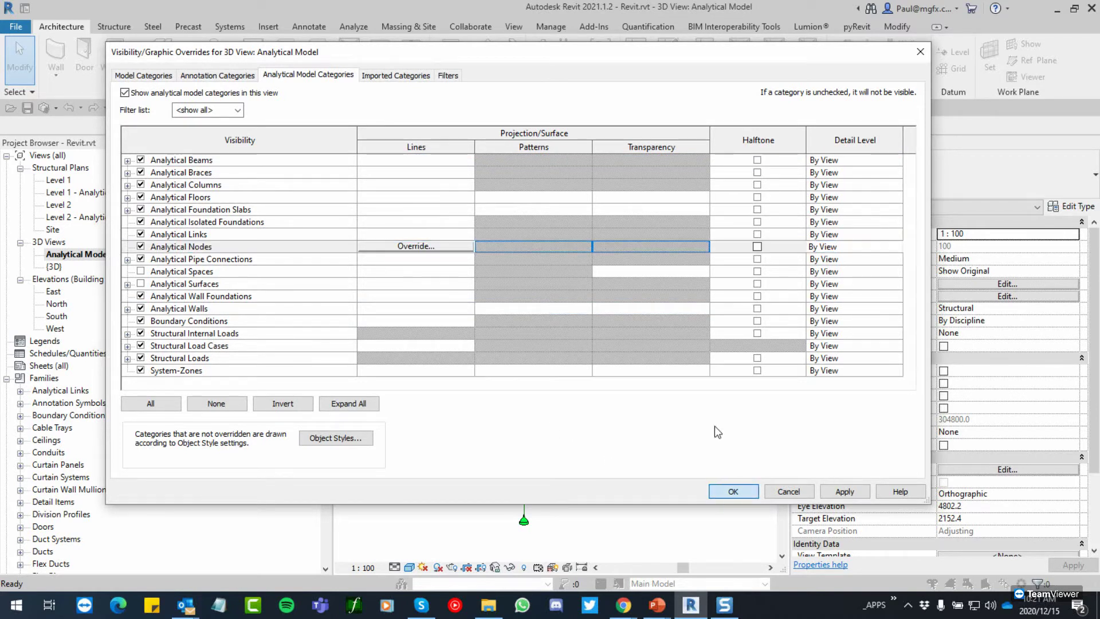
click(732, 491)
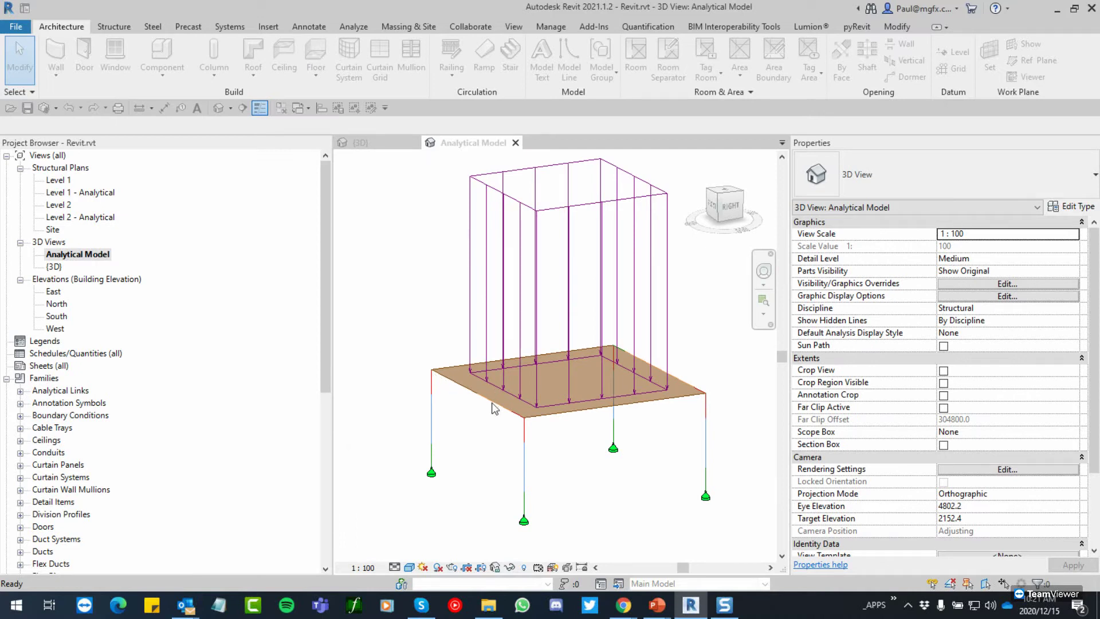
Step: Select the analytical node at the slab's corner and check its connection status
scroll(424, 353, up, 5)
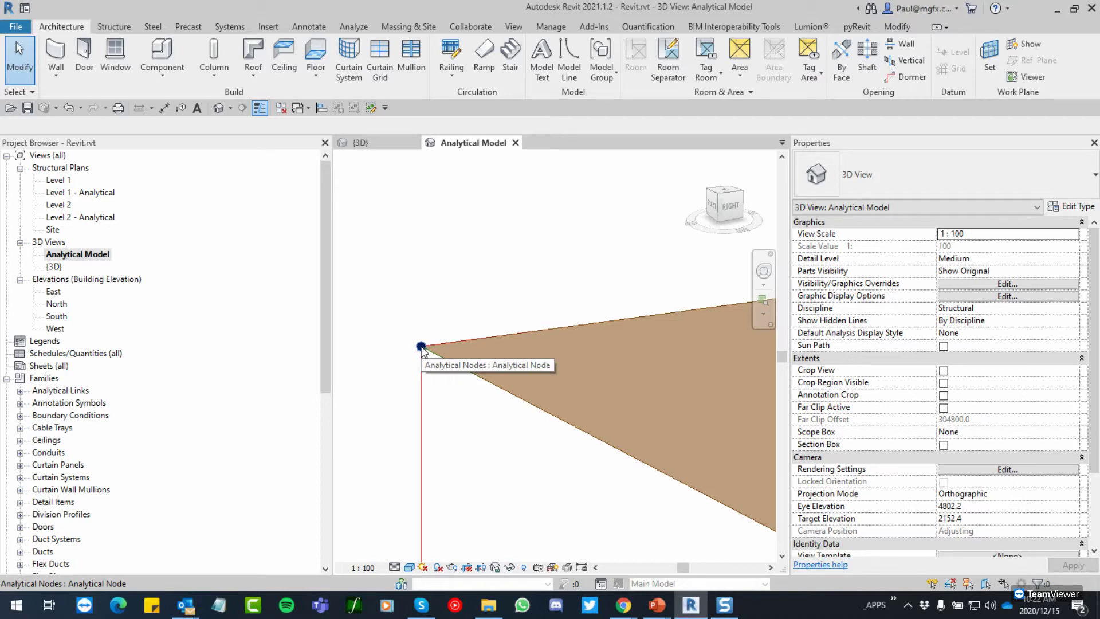
click(421, 347)
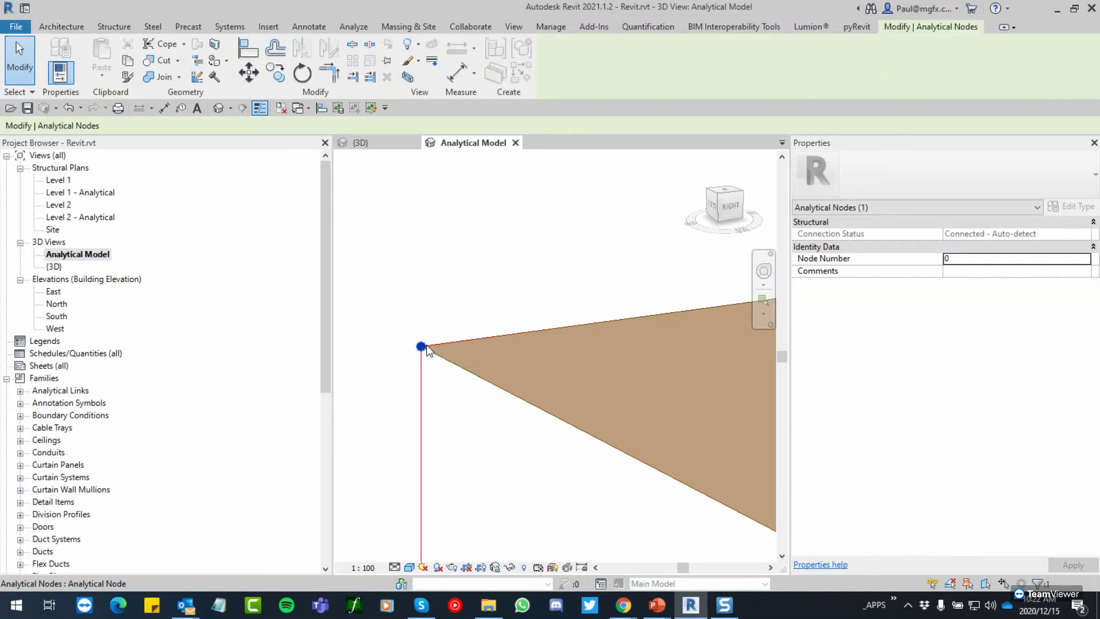
click(1002, 239)
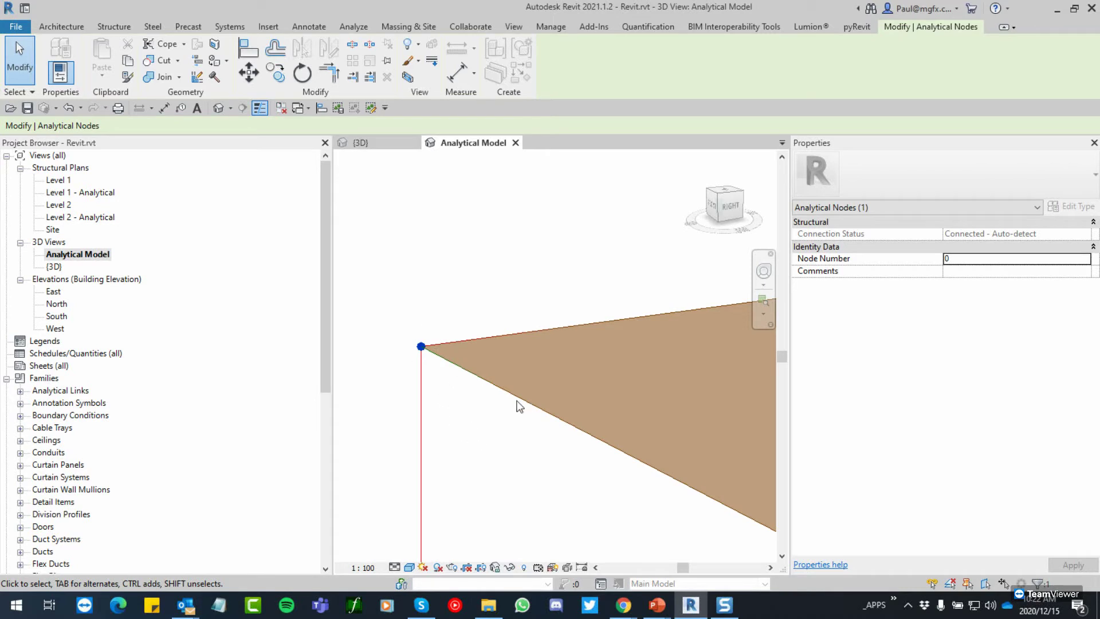
Step: Examine the analytical nodes, members, supports and area load of the whole structure from several angles in the Analytical Model view
key(Escape)
scroll(523, 406, down, 5)
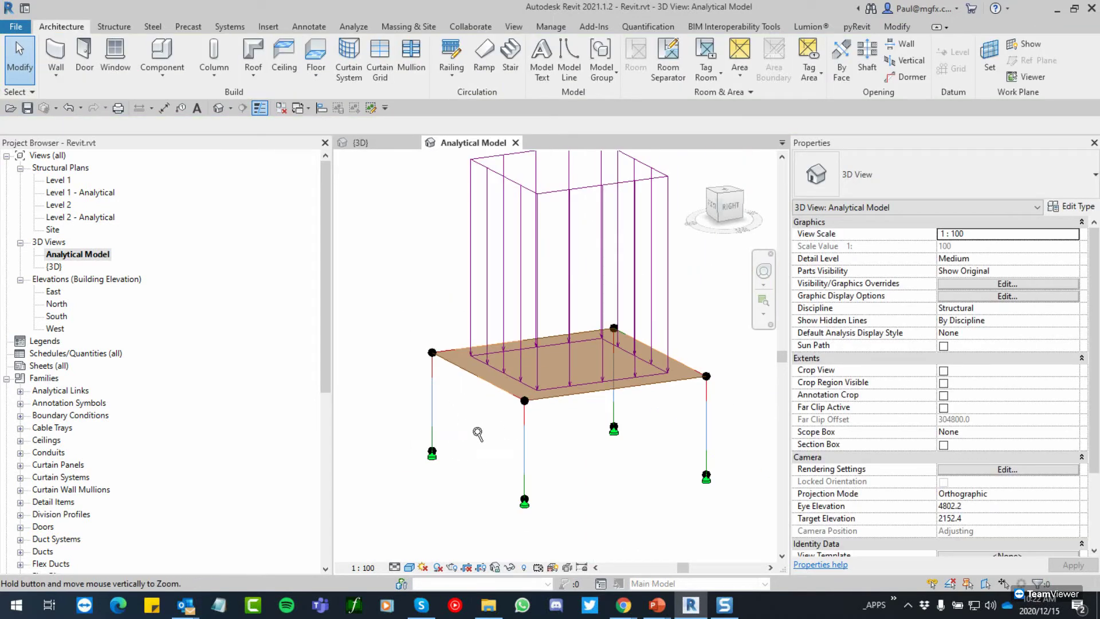
scroll(482, 438, down, 3)
shift+middle_drag(484, 424, 505, 441)
scroll(449, 402, up, 2)
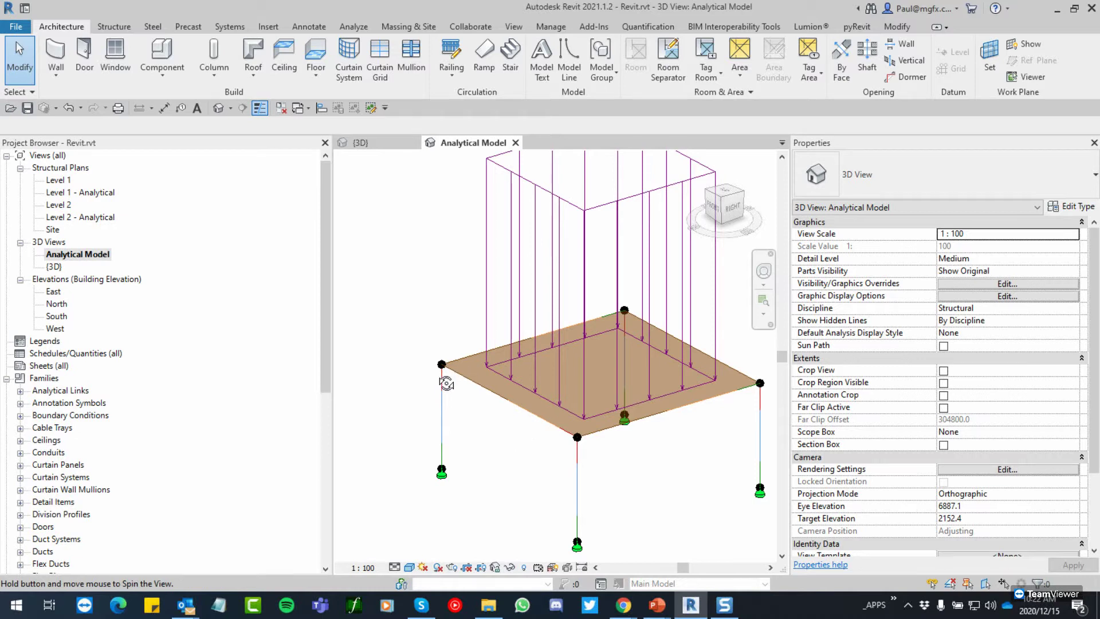
shift+middle_drag(486, 388, 462, 400)
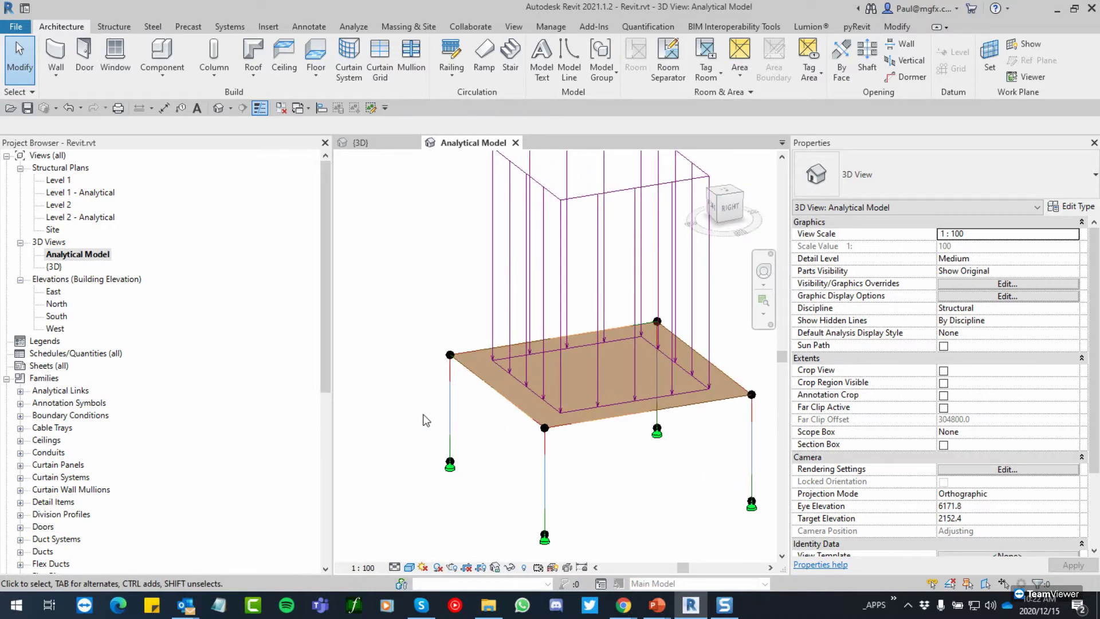
mouse_move(504, 447)
shift+middle_down()
mouse_move(520, 449)
mouse_move(528, 400)
mouse_move(458, 395)
mouse_move(417, 363)
mouse_move(400, 388)
mouse_move(470, 429)
mouse_move(492, 465)
mouse_move(508, 453)
shift+middle_up()
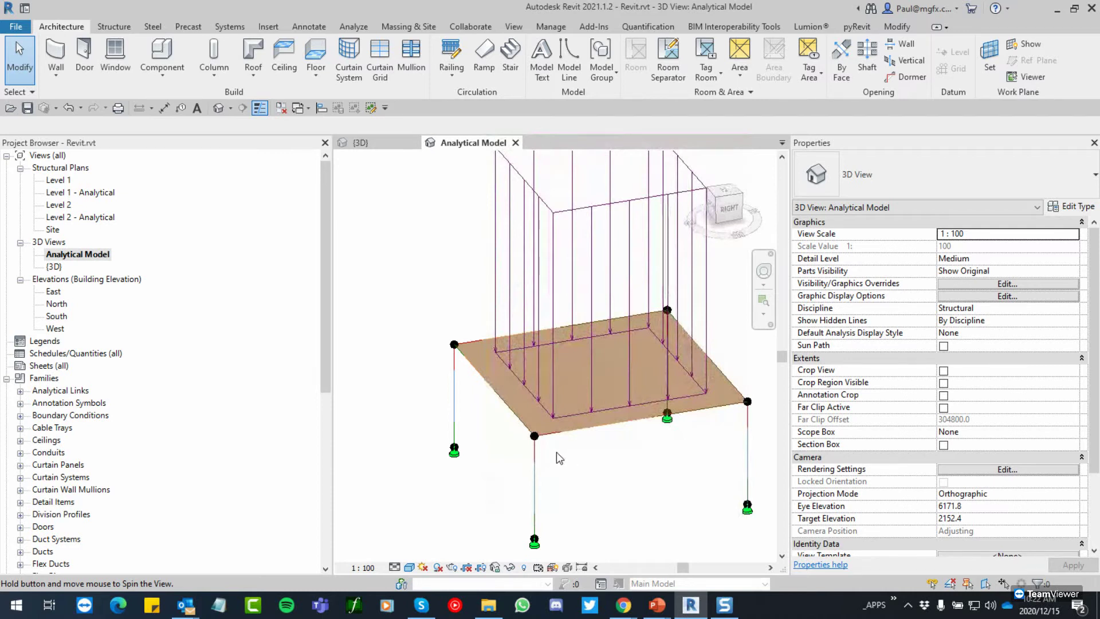
scroll(448, 361, up, 5)
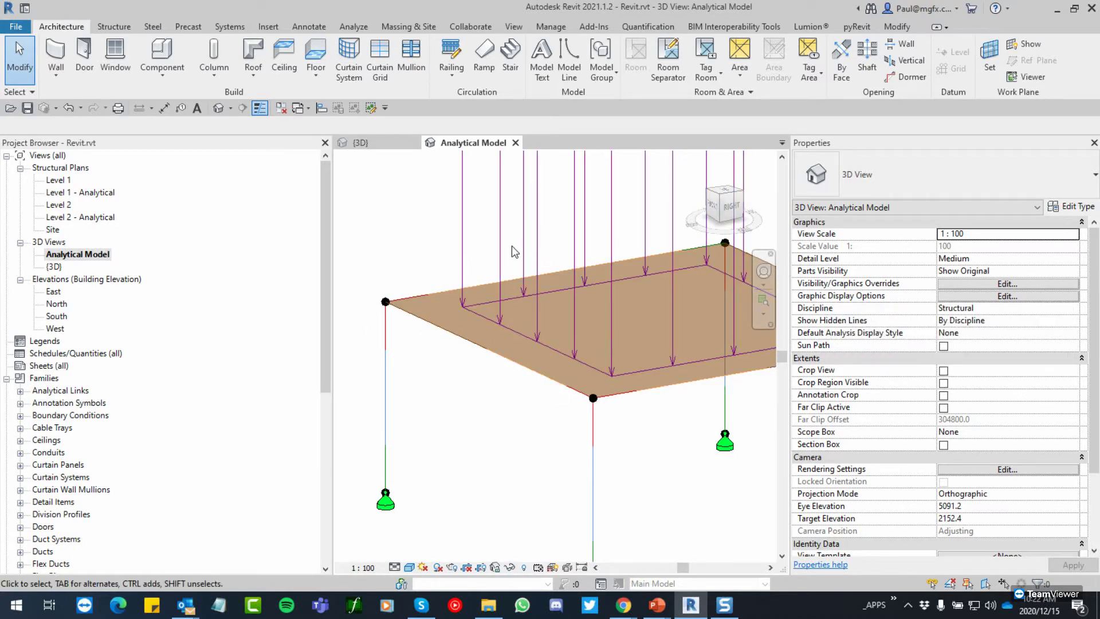
click(27, 67)
click(27, 67)
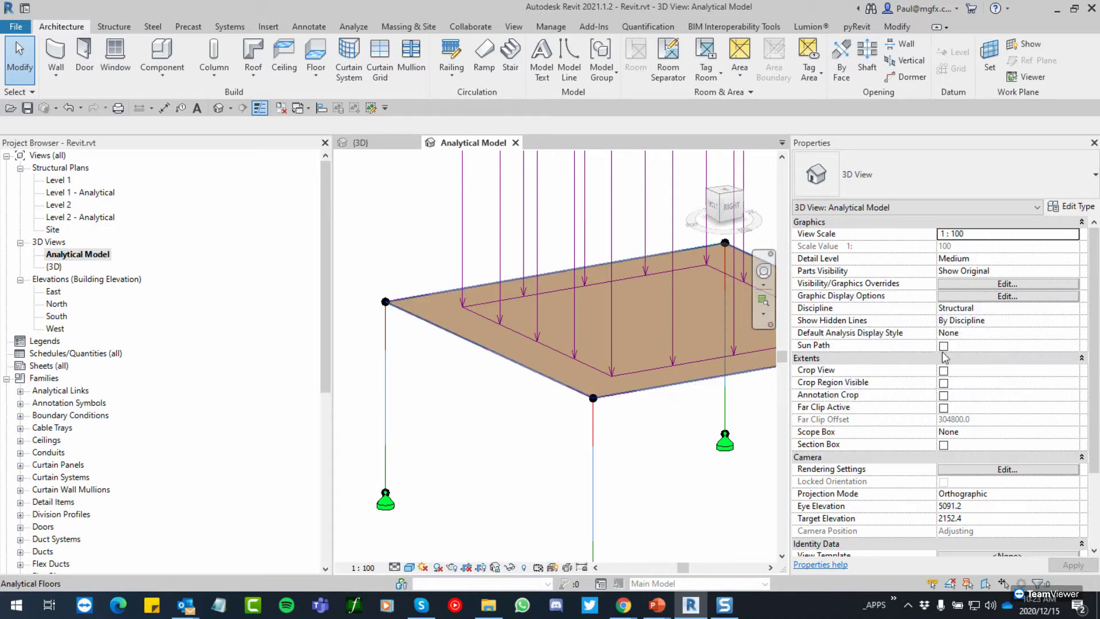
Step: Review the model category visibility in the Analytical Model view's Visibility/Graphic Overrides and close it without changes
click(985, 284)
click(985, 284)
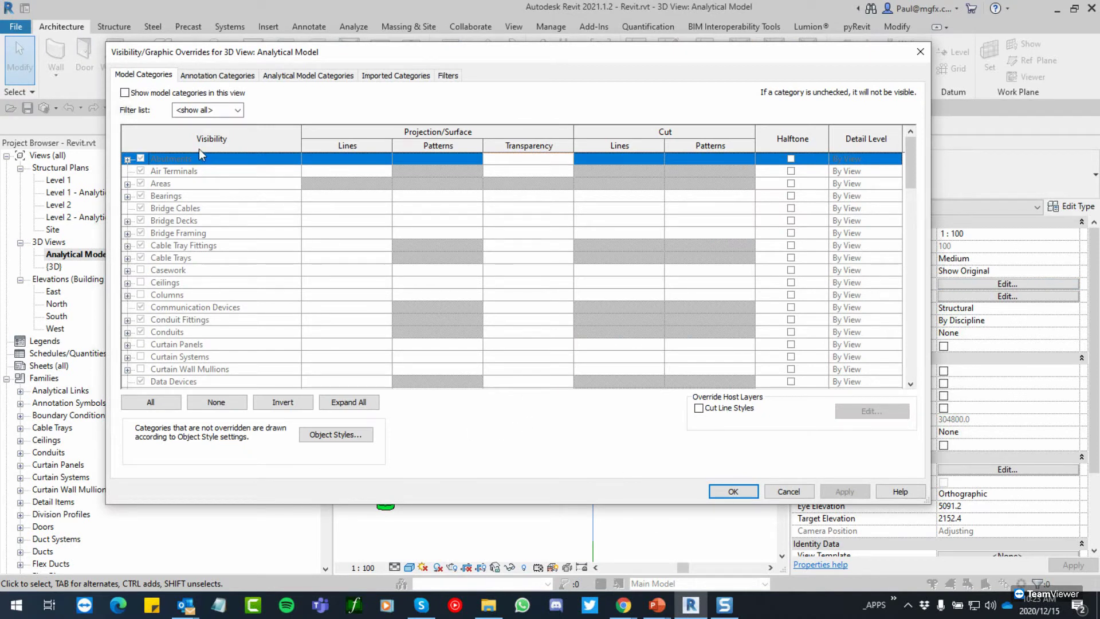
click(140, 78)
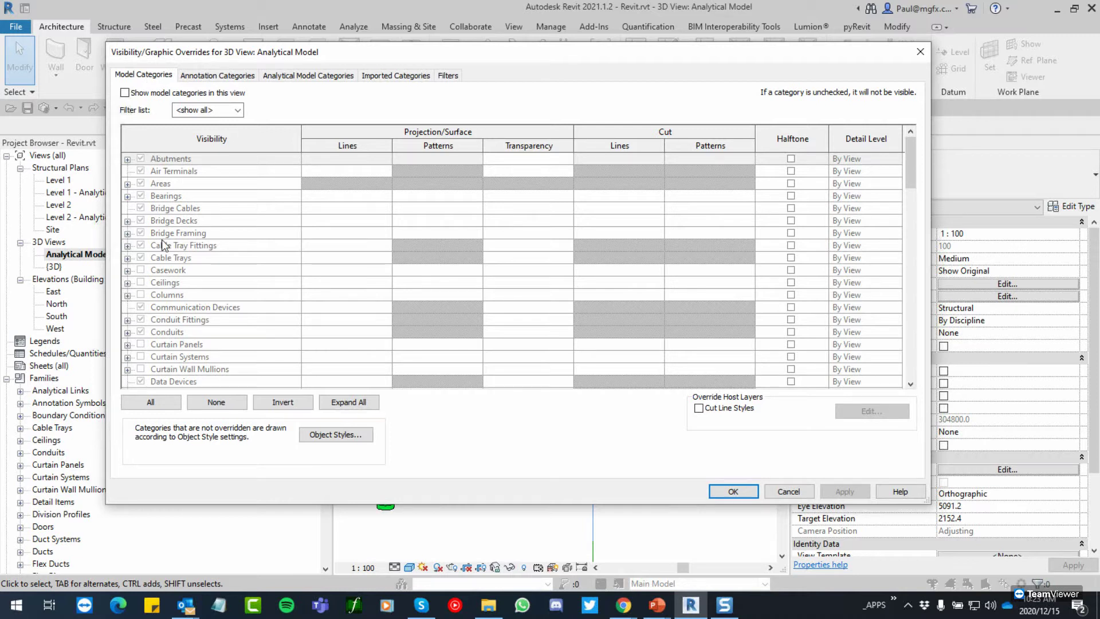
click(923, 51)
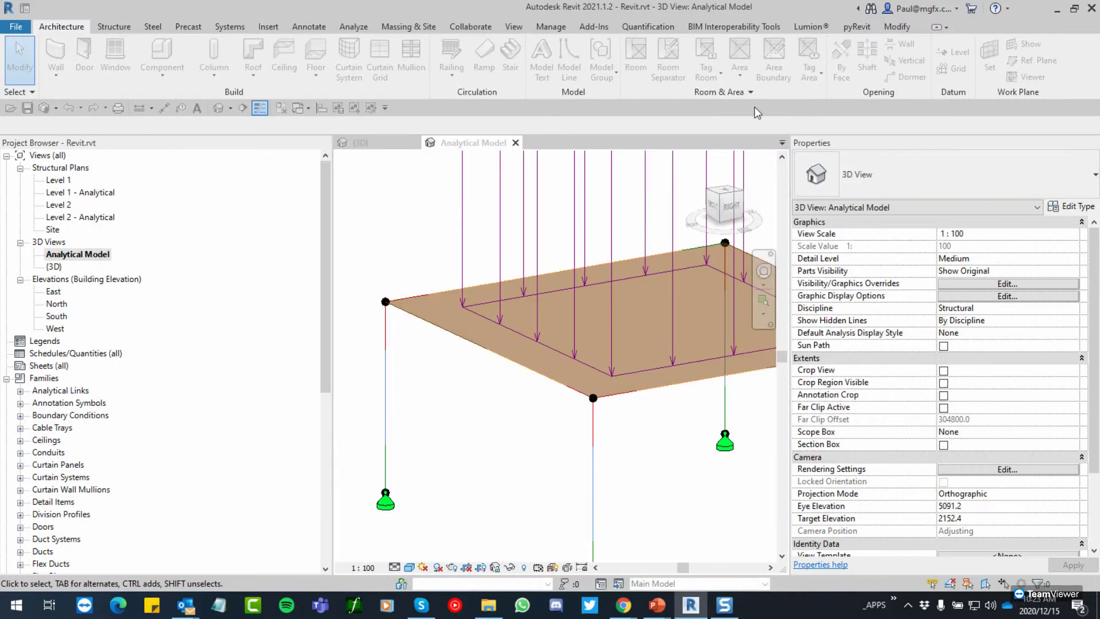
Step: Open the {3D} view and inspect the properties of the front corner steel column
double_click(54, 266)
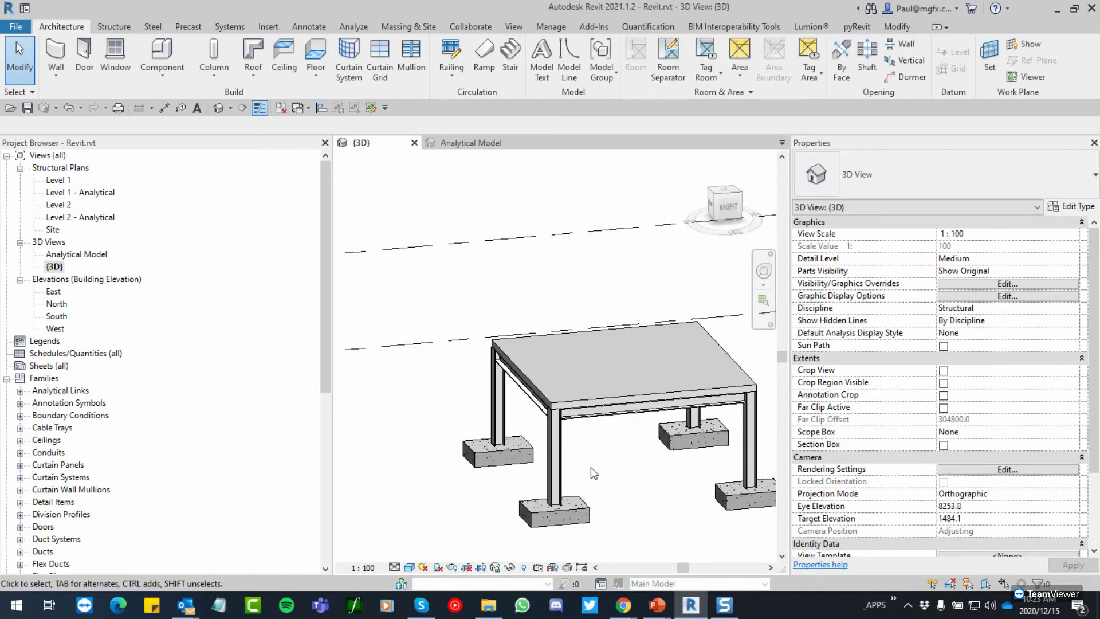
scroll(593, 476, up, 5)
shift+middle_drag(605, 450, 685, 429)
drag(685, 427, 573, 399)
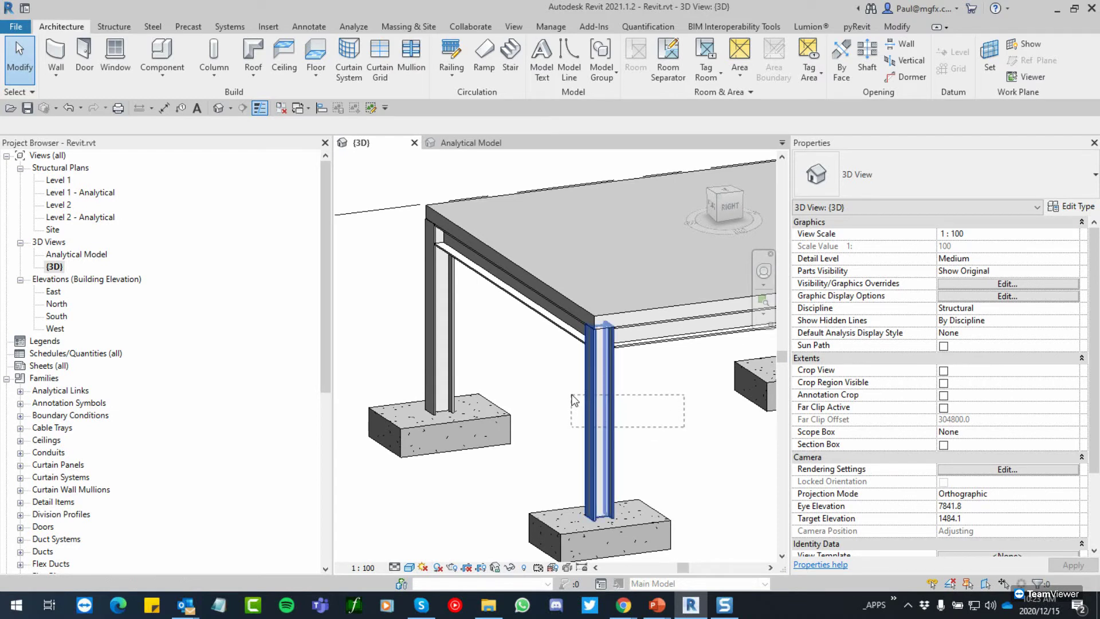
click(593, 387)
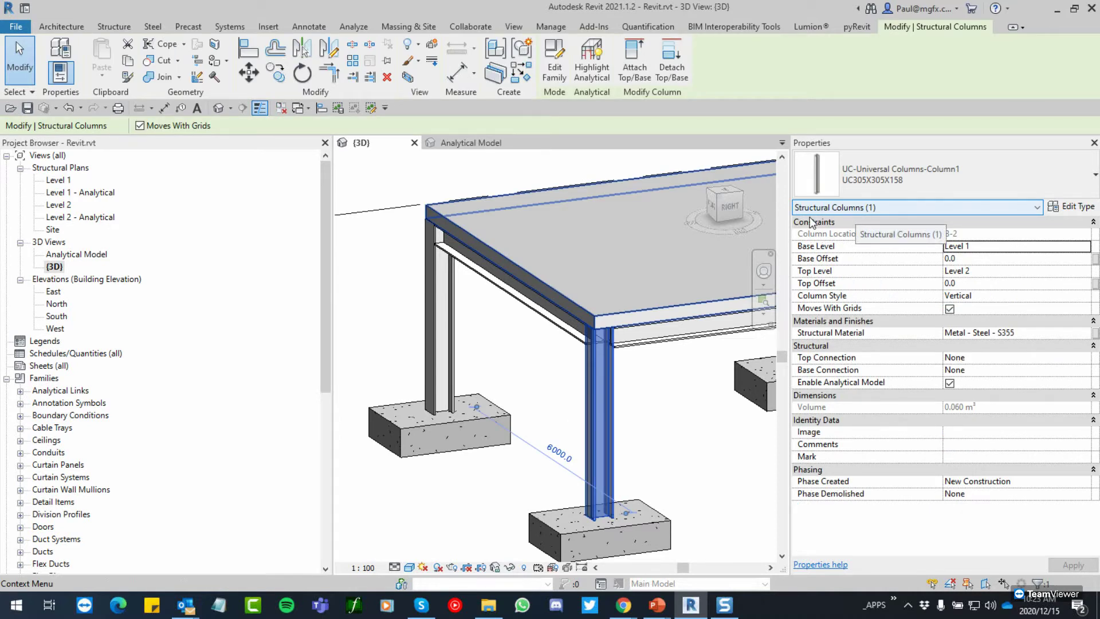
key(Escape)
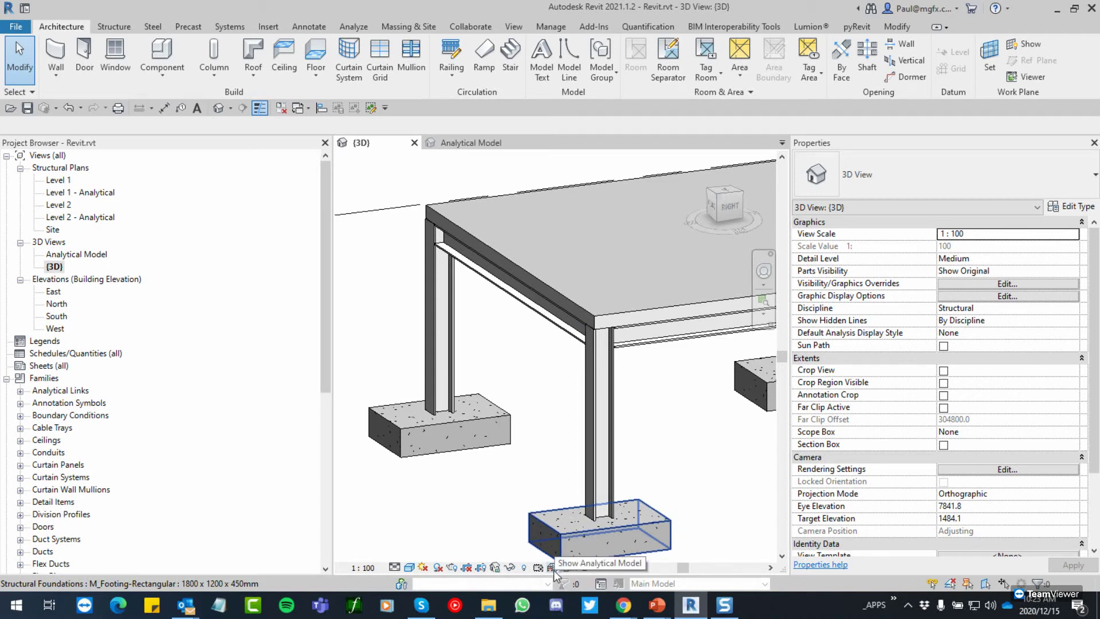
Step: Turn on the display of analytical model categories in the {3D} view's Visibility/Graphic Overrides
click(554, 570)
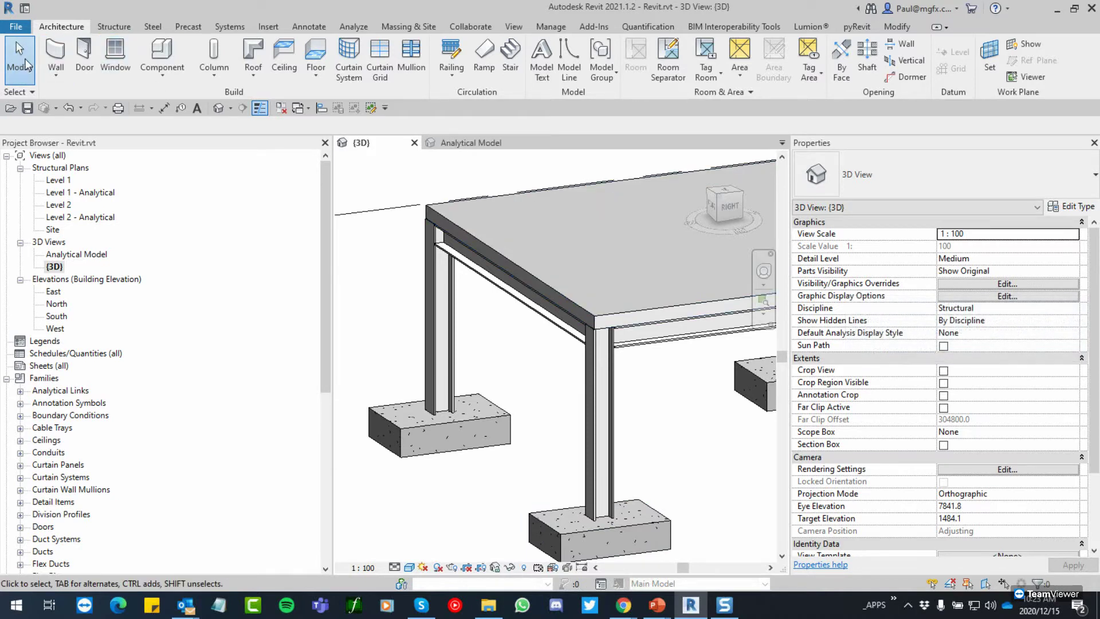
click(971, 284)
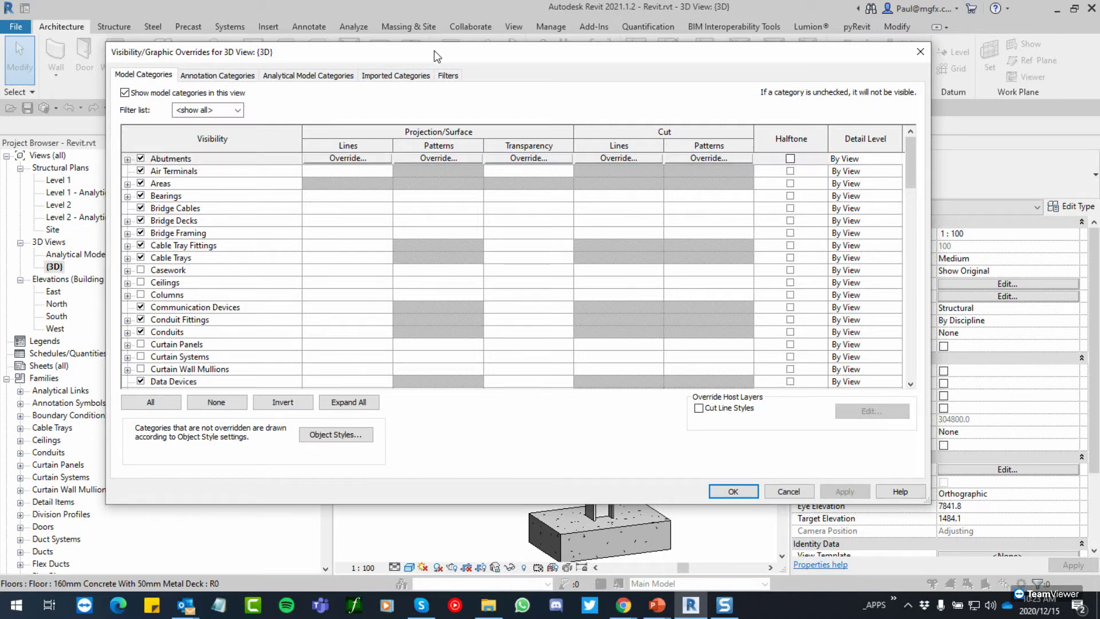
drag(437, 56, 615, 360)
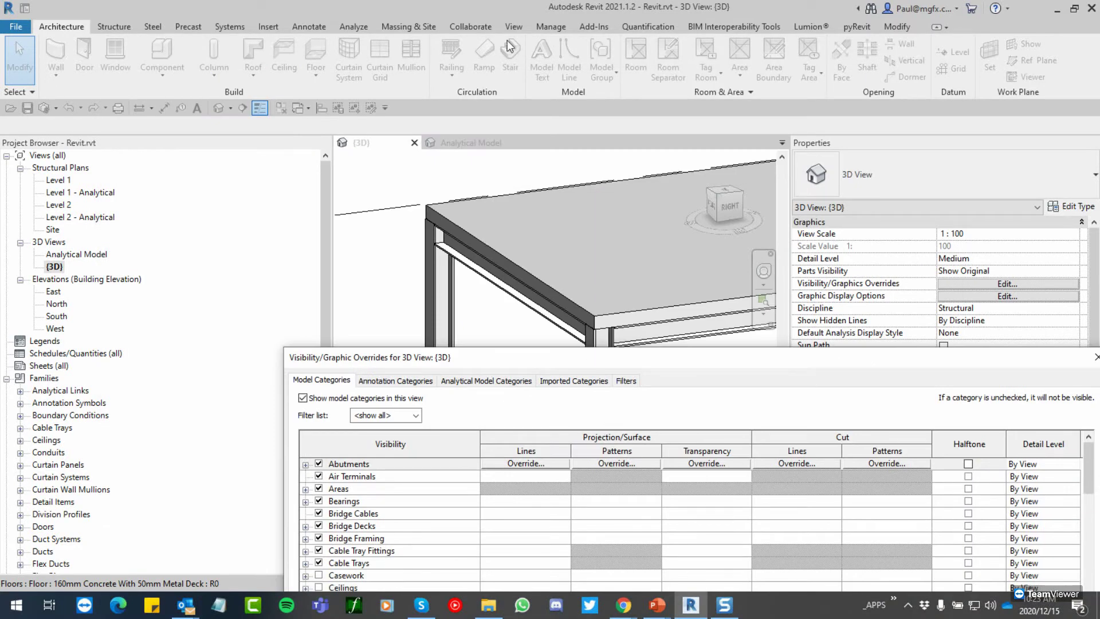
drag(373, 357, 276, 78)
click(390, 99)
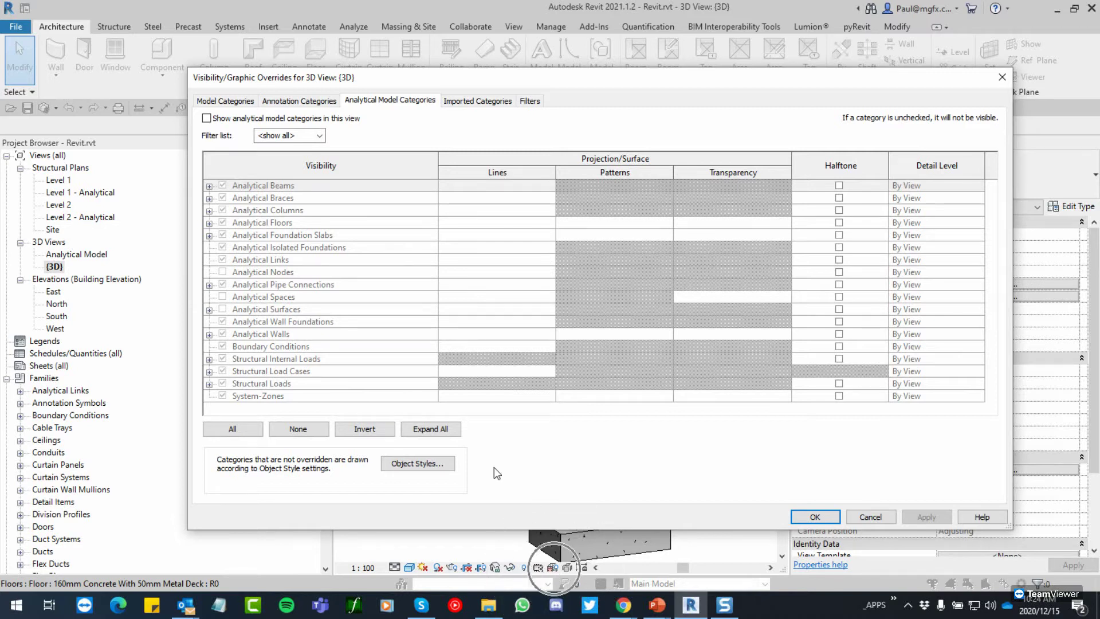
click(207, 119)
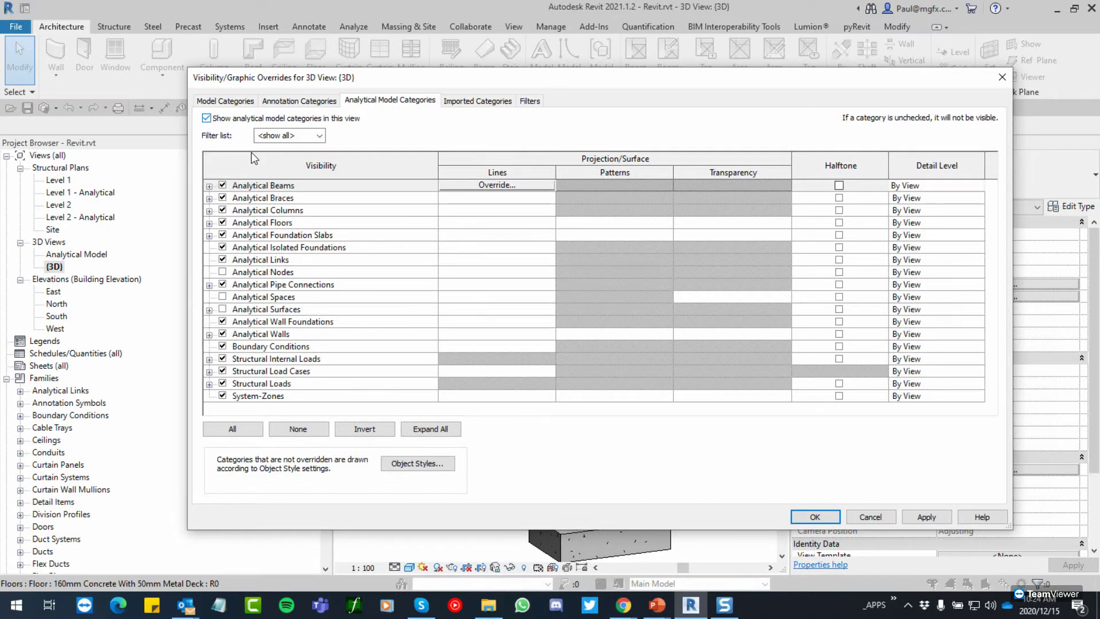
click(818, 521)
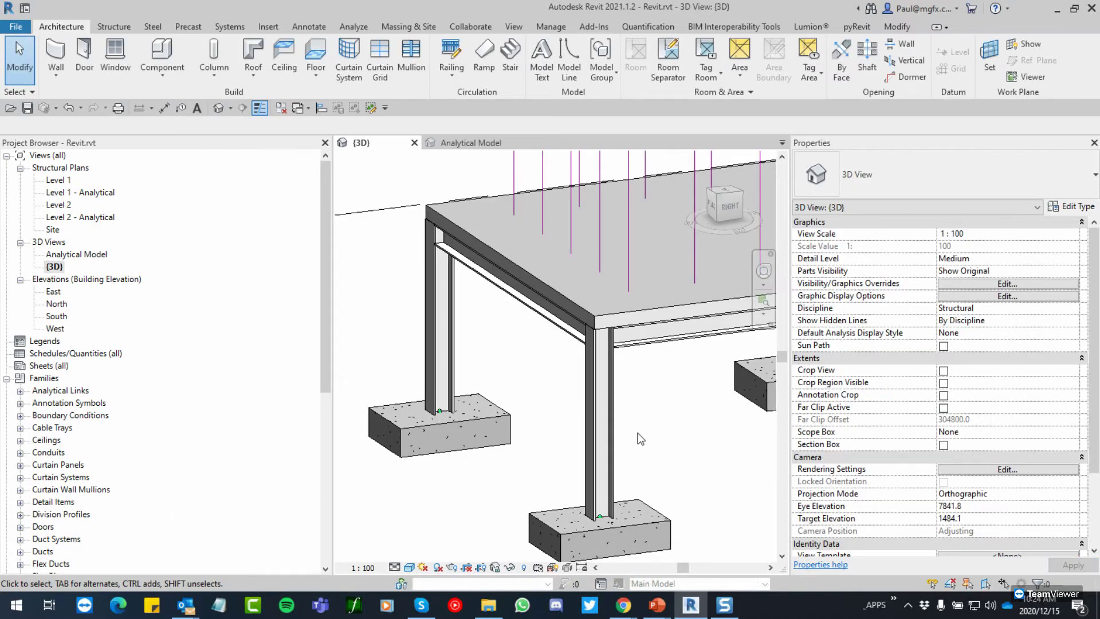
Step: Set the {3D} view's visual style to Wireframe and turn off Thin Lines so line weights display
scroll(501, 458, down, 4)
scroll(547, 389, down, 1)
scroll(530, 331, up, 1)
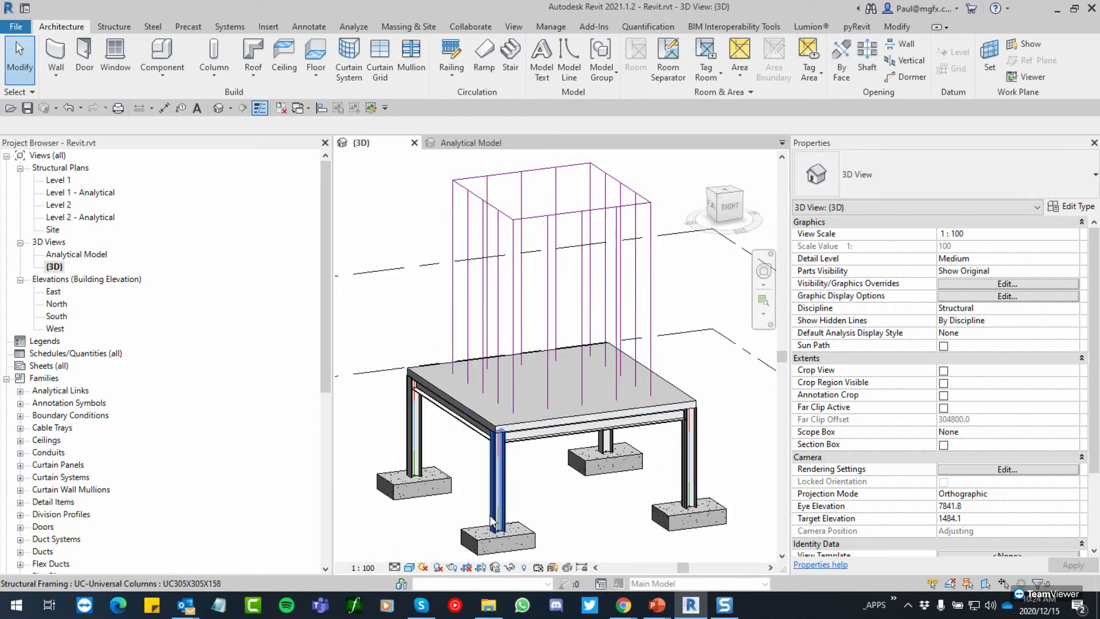
click(409, 567)
click(435, 497)
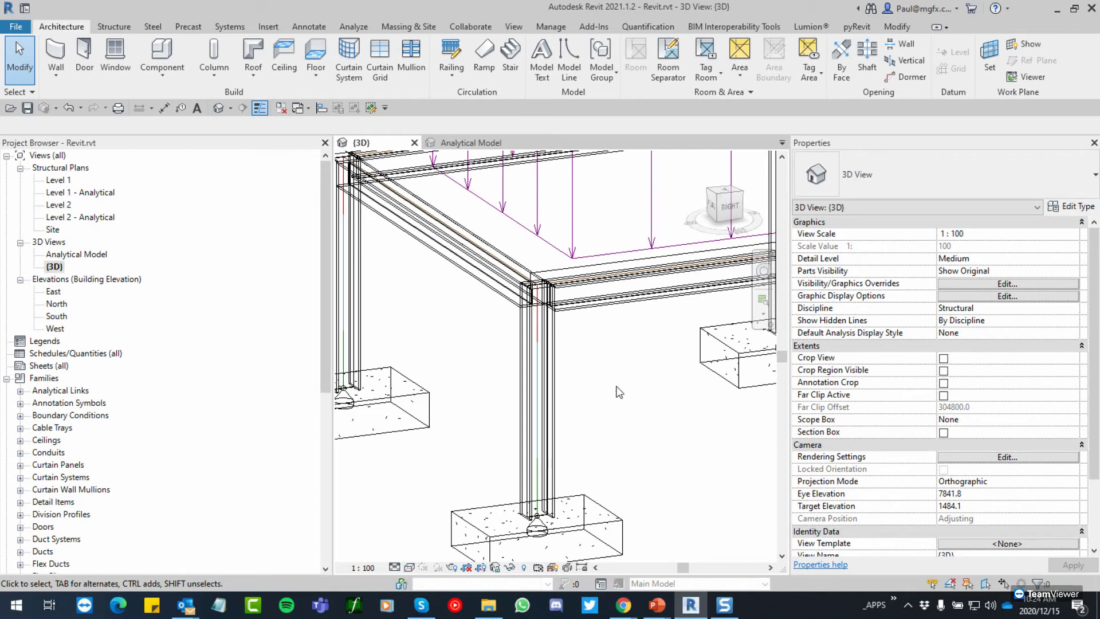
scroll(534, 362, up, 5)
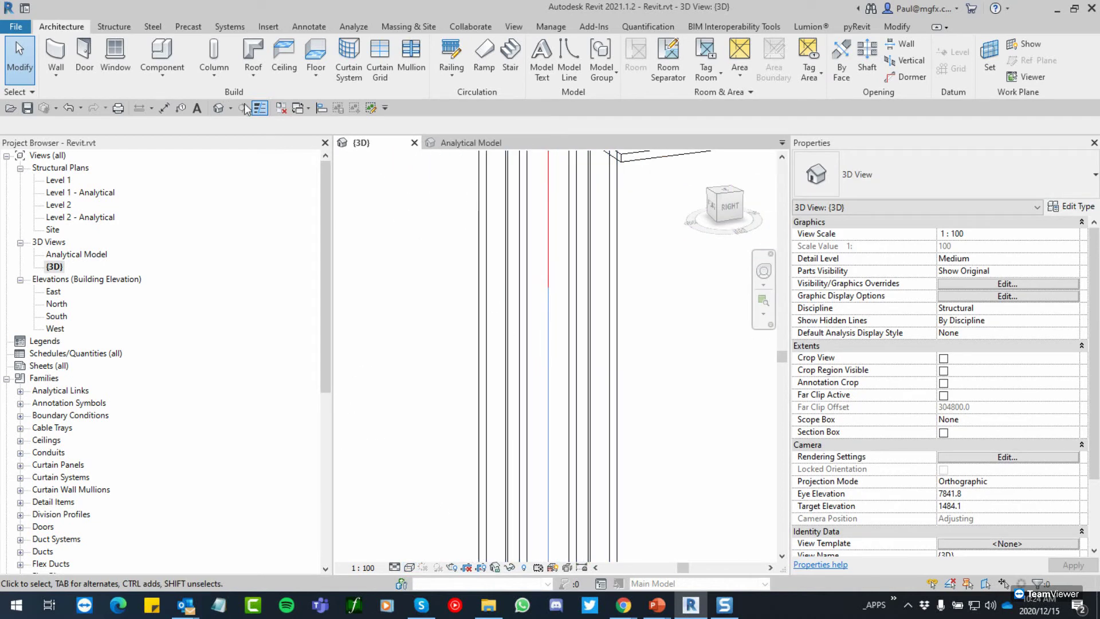
scroll(579, 386, down, 5)
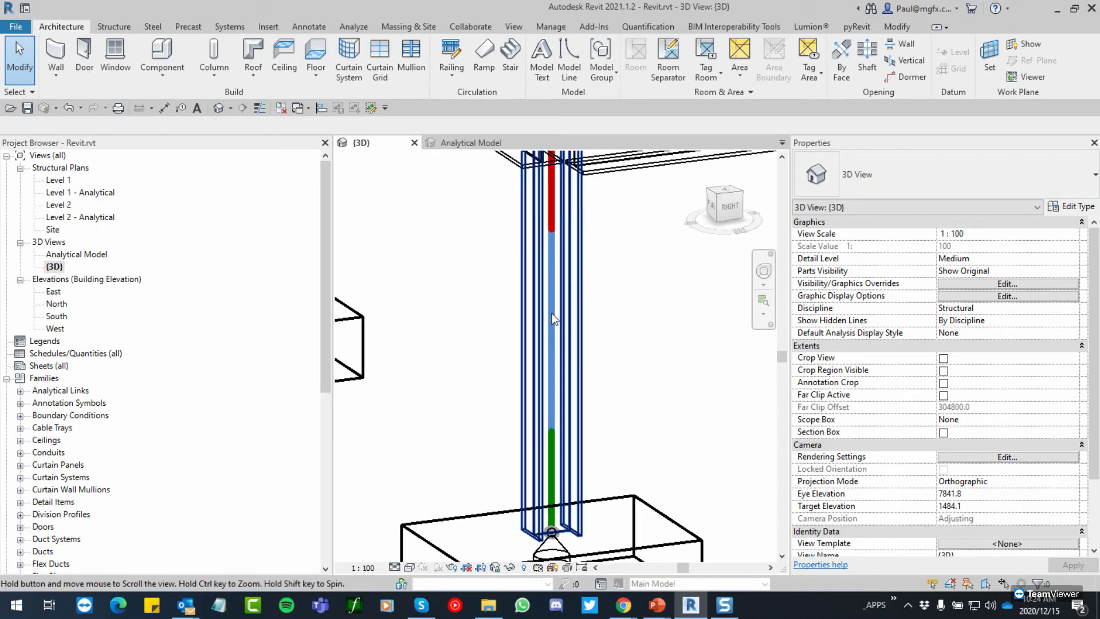
Step: Examine the front corner column's analytical line inside the physical column, from the beam connection down to the footing support
scroll(566, 385, up, 3)
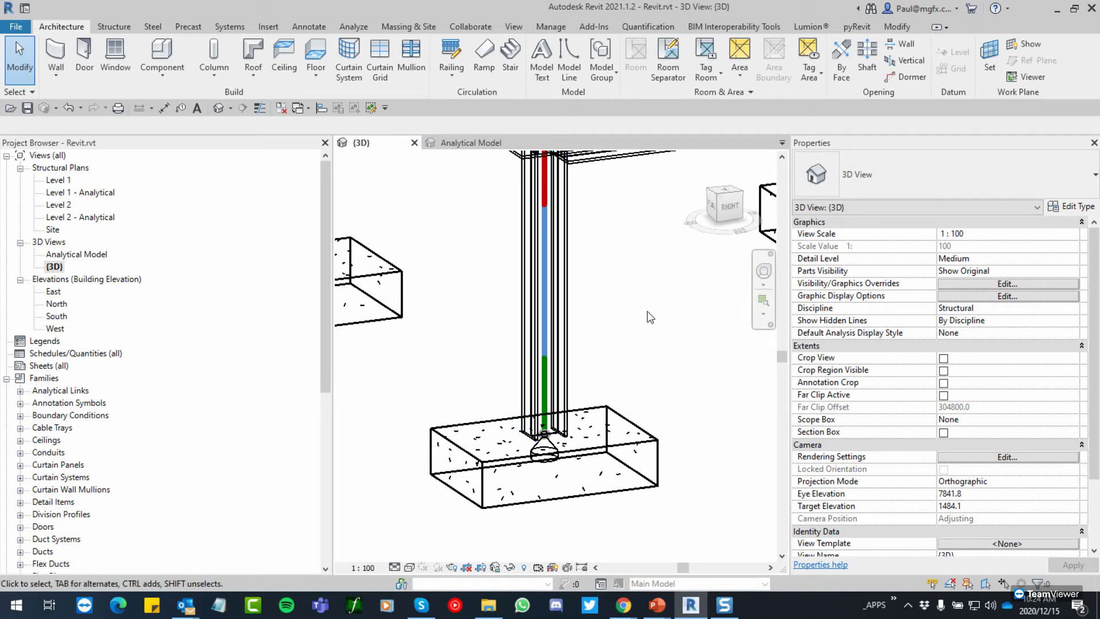
scroll(543, 351, down, 1)
middle_drag(543, 350, 539, 346)
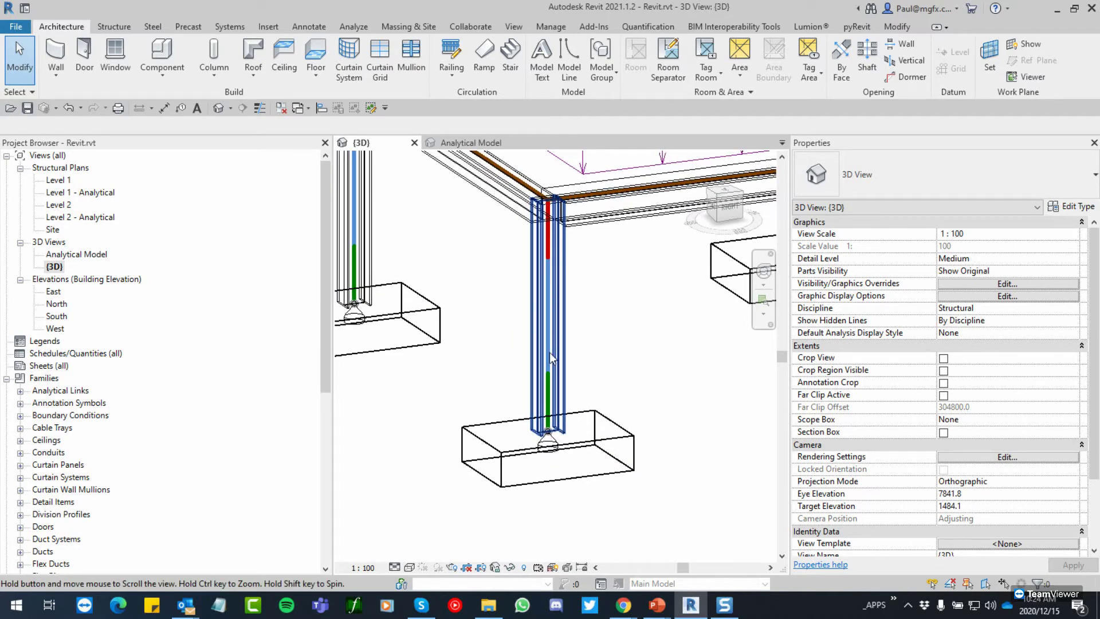
scroll(550, 389, down, 2)
middle_drag(564, 402, 635, 396)
scroll(550, 388, up, 2)
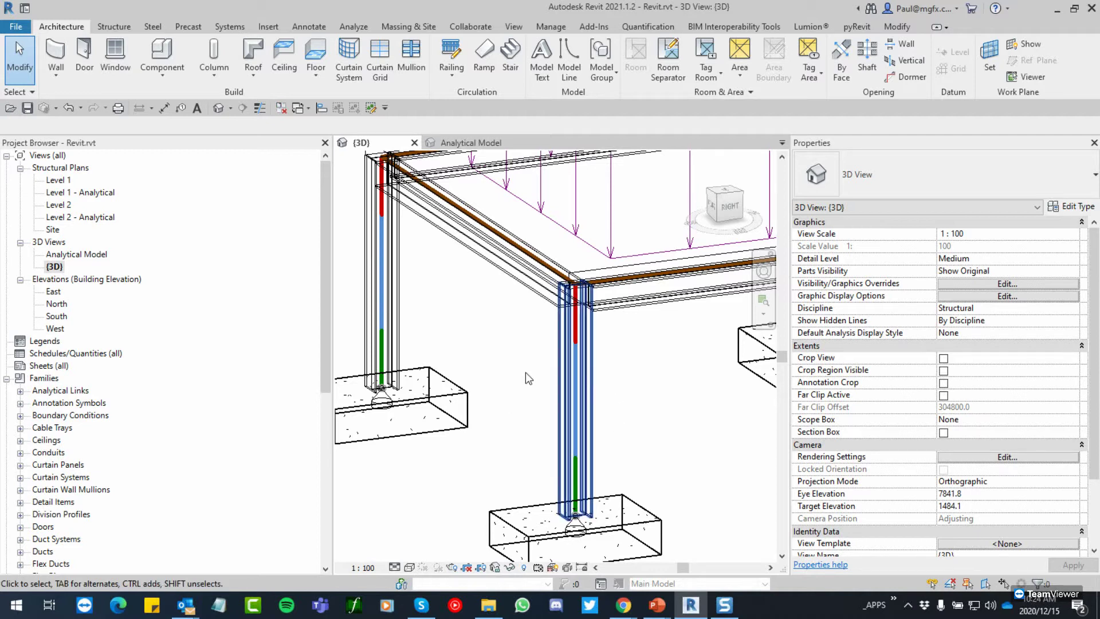
middle_drag(576, 370, 551, 374)
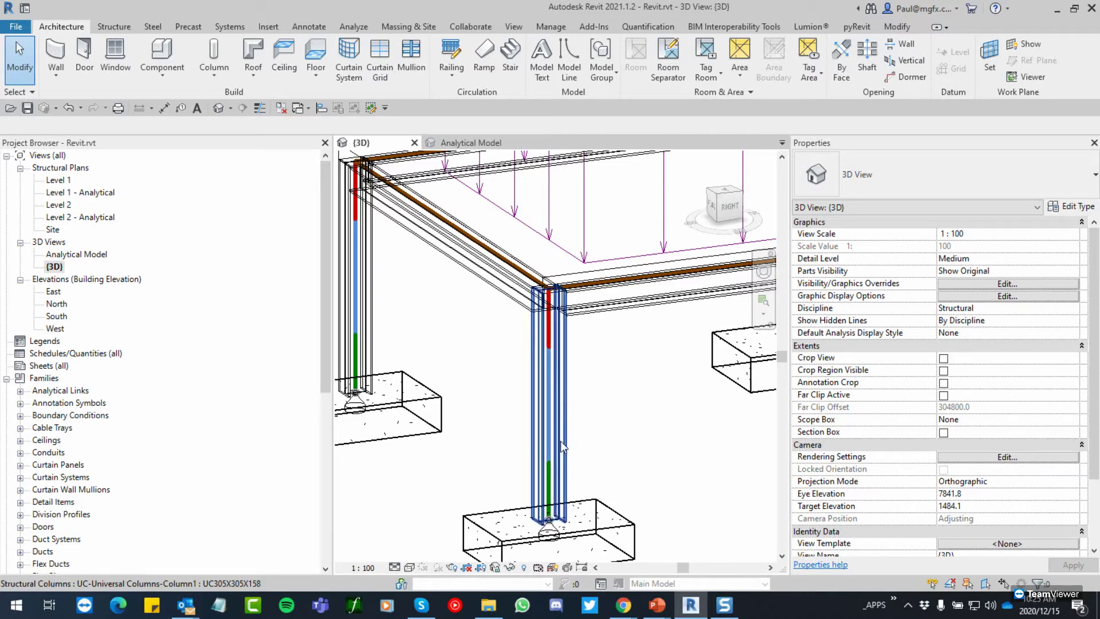
scroll(539, 514, up, 6)
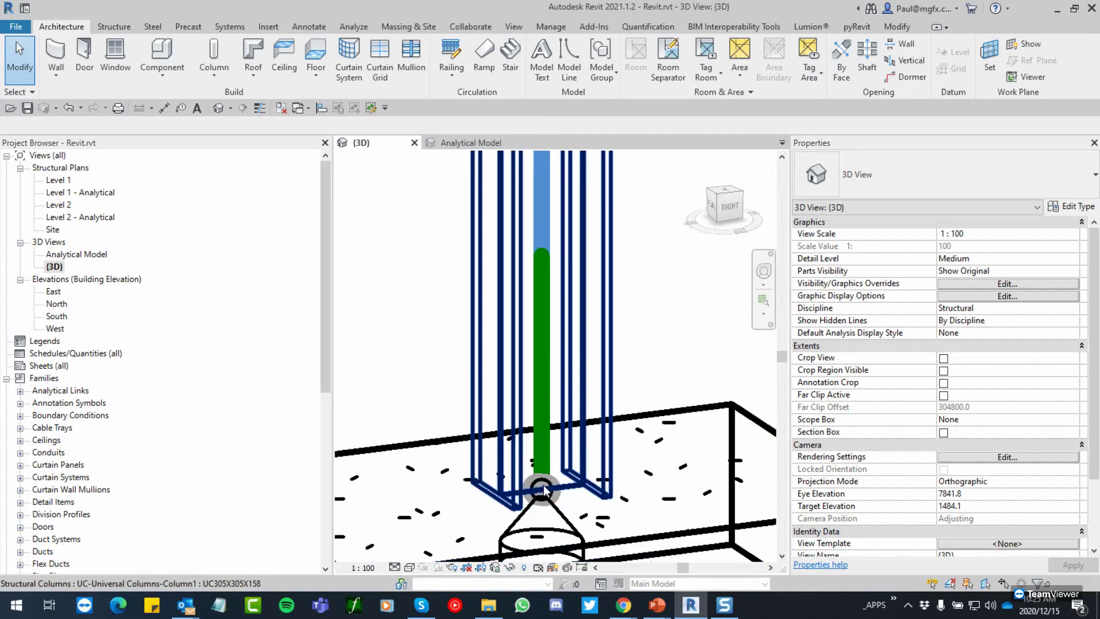
scroll(539, 513, down, 6)
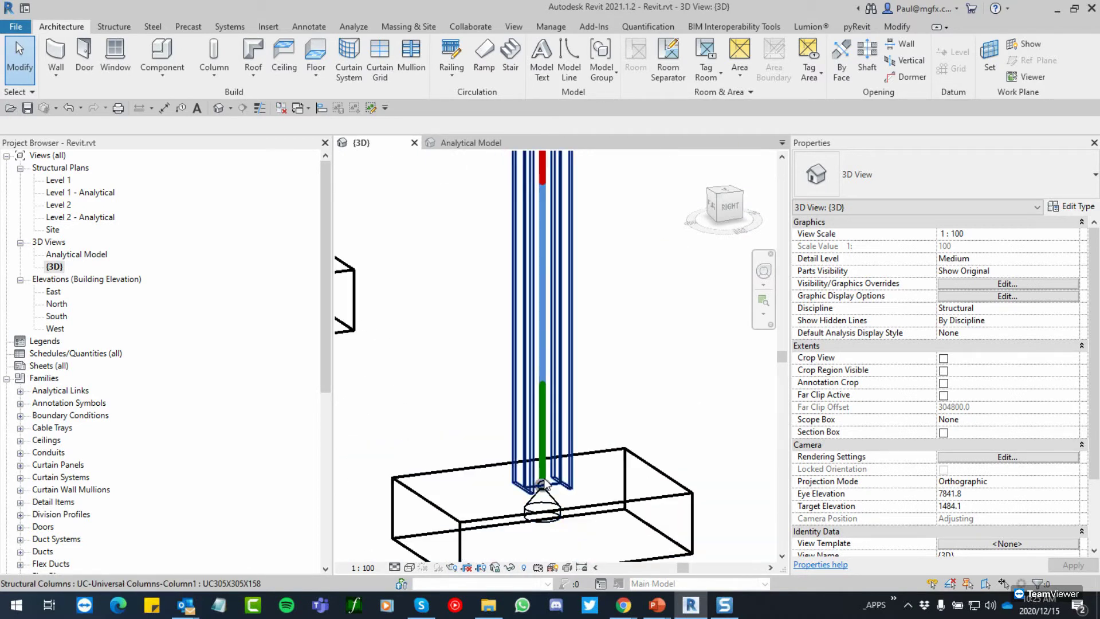
Step: Turn on the visibility of Analytical Nodes in the {3D} view's overrides and turn on Thin Lines
click(972, 283)
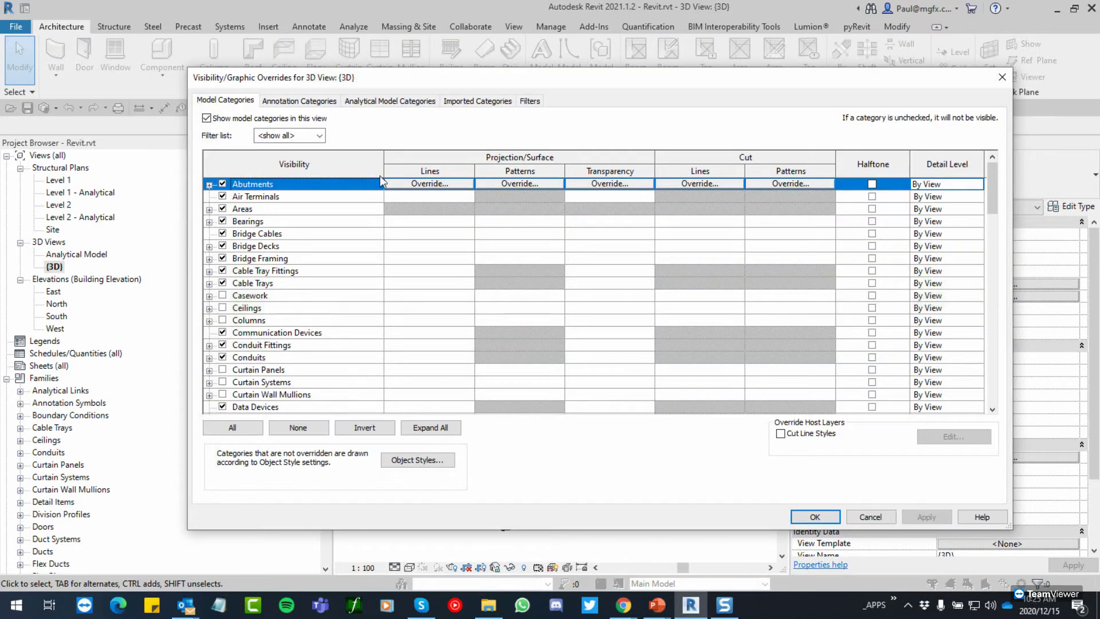
click(295, 102)
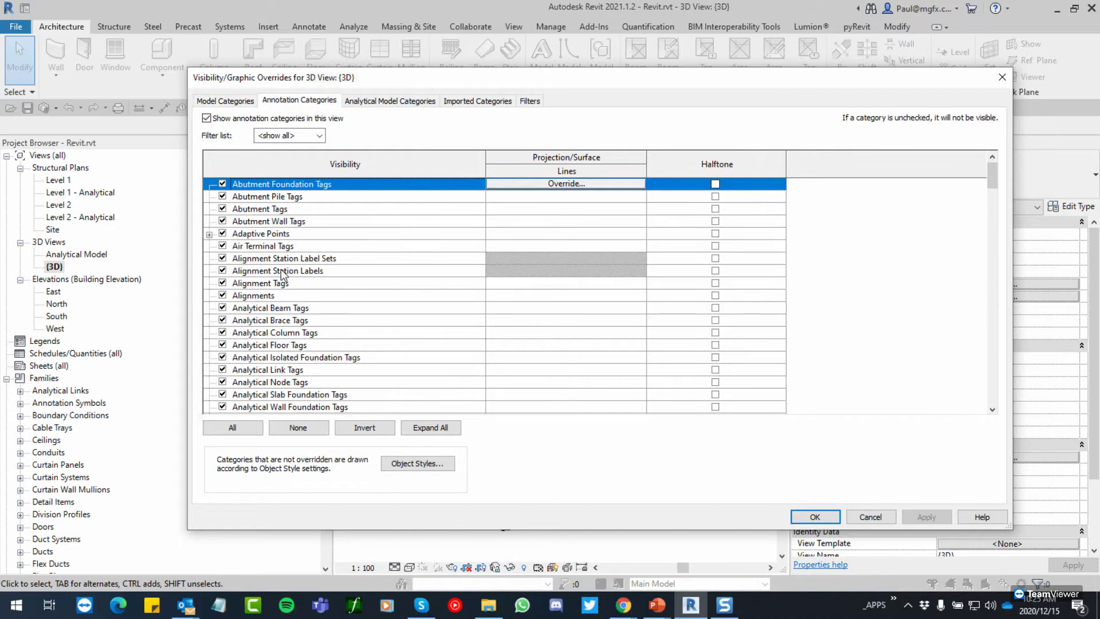
click(264, 337)
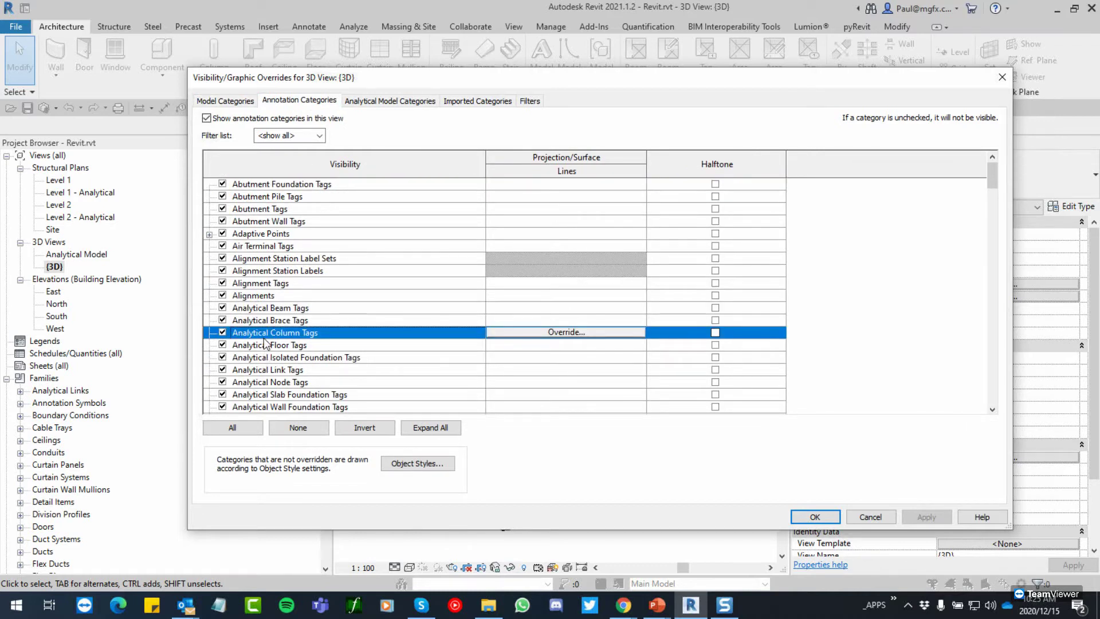
key(n)
scroll(264, 342, down, 2)
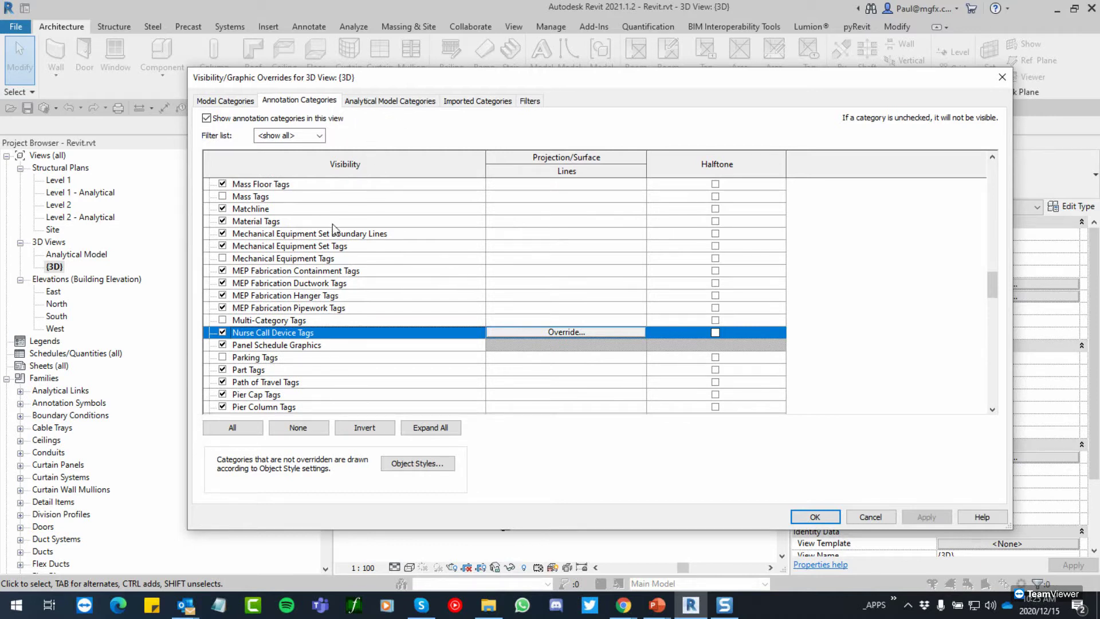
key(ctrl+Tab)
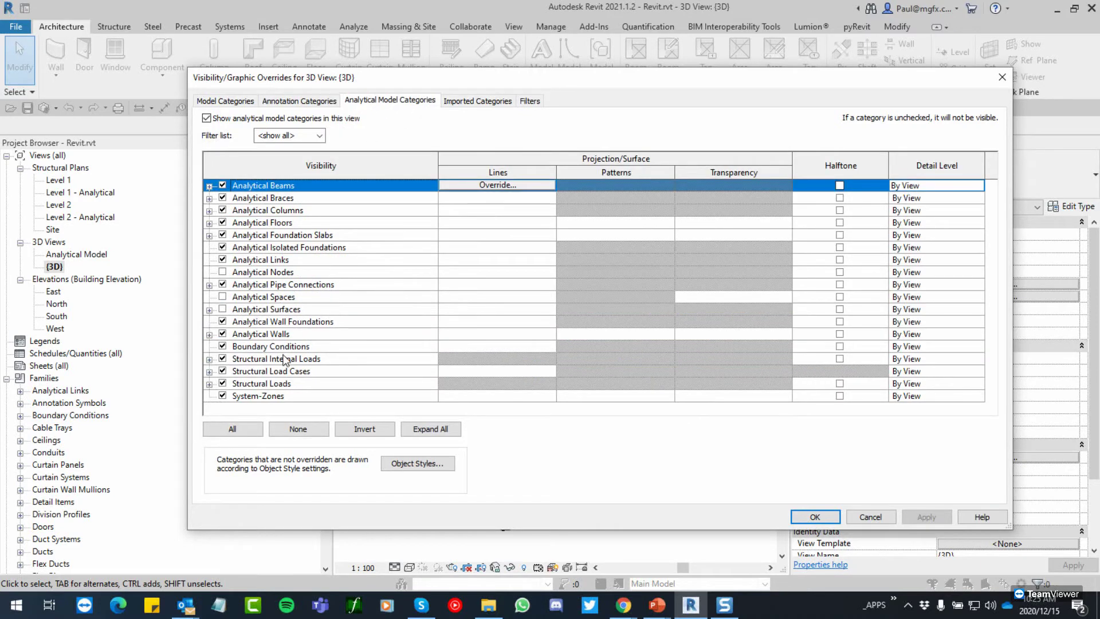
click(222, 272)
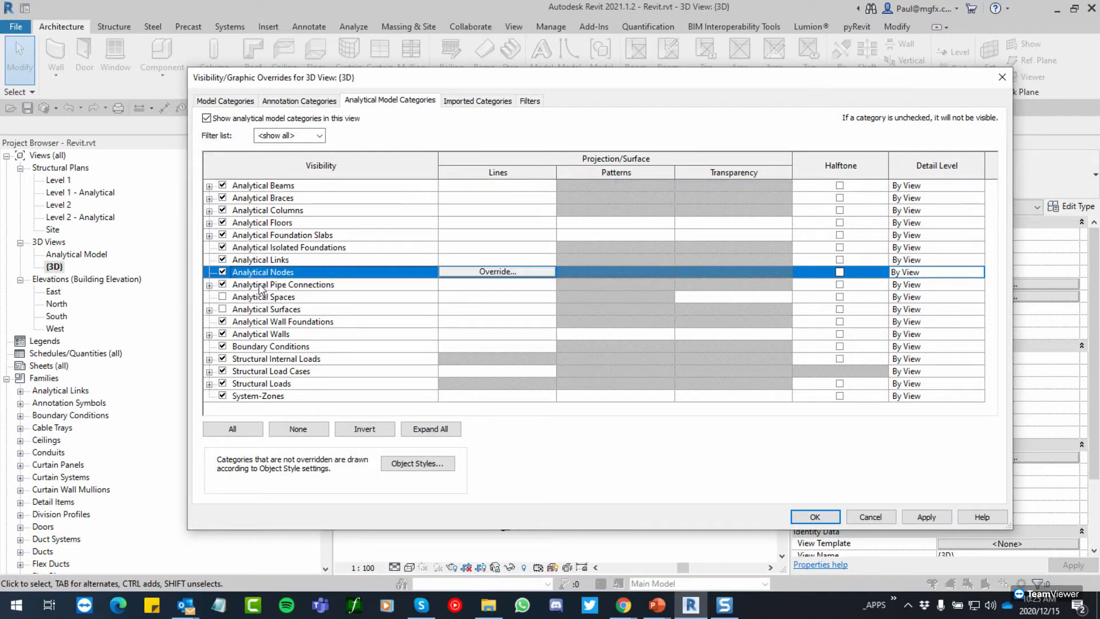
click(814, 517)
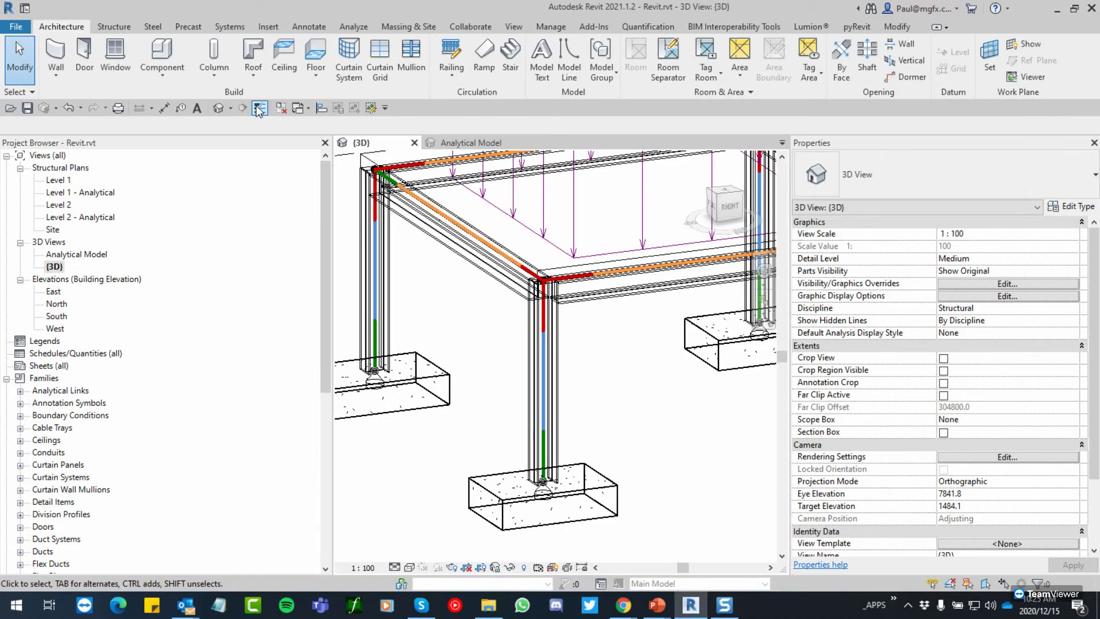
click(259, 108)
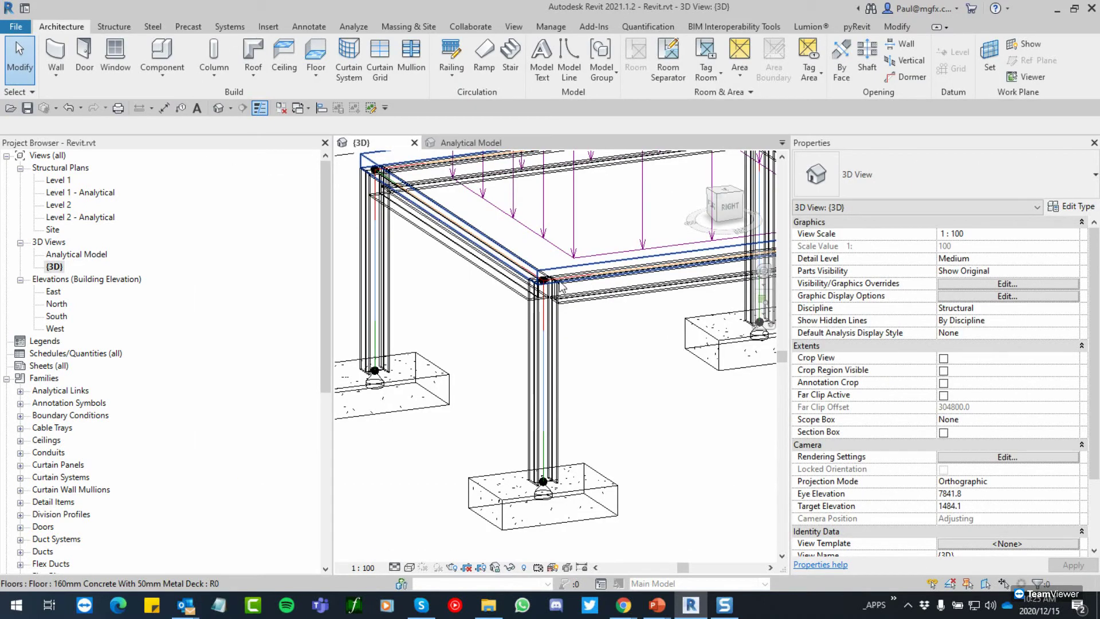
Step: Inspect the Connection Status of the analytical node at the top of the front corner column, and deselect it
scroll(543, 290, up, 8)
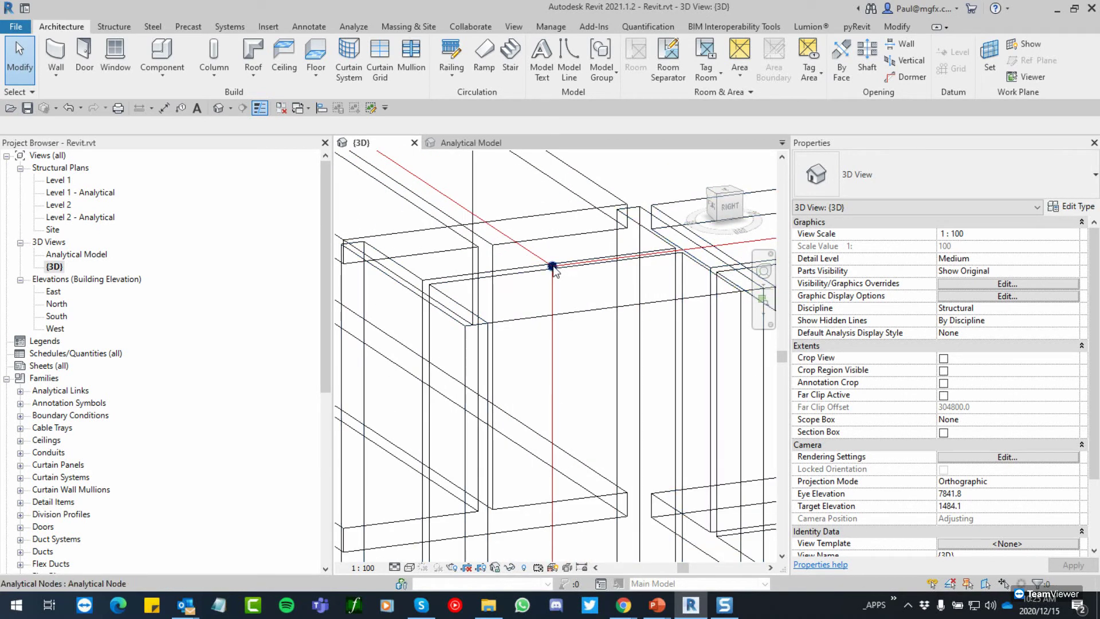
key(Tab)
key(Tab)
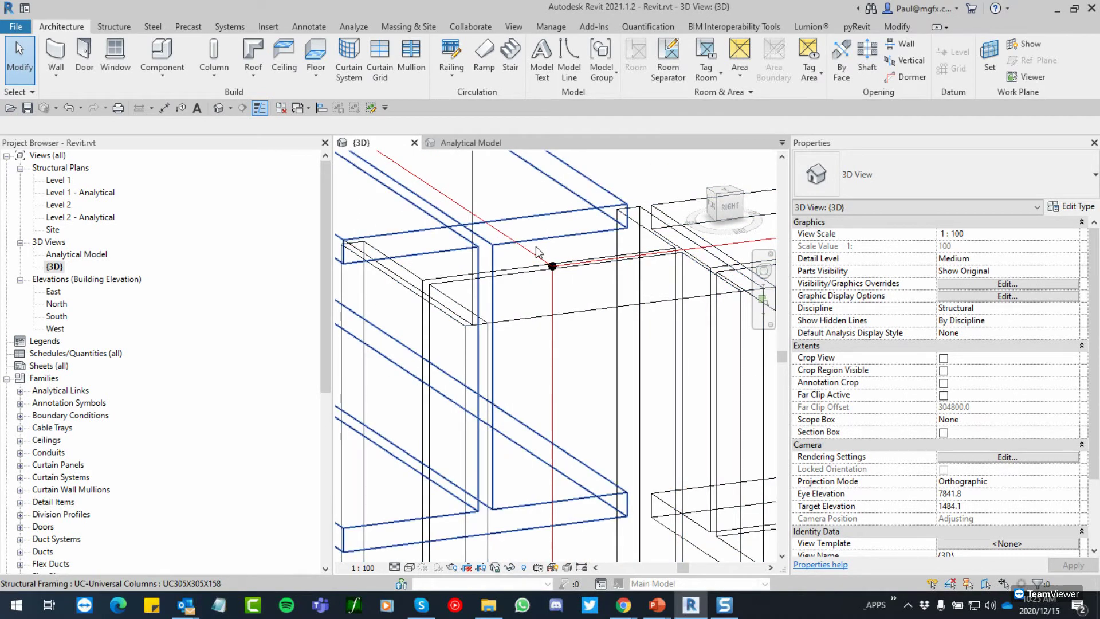
click(990, 239)
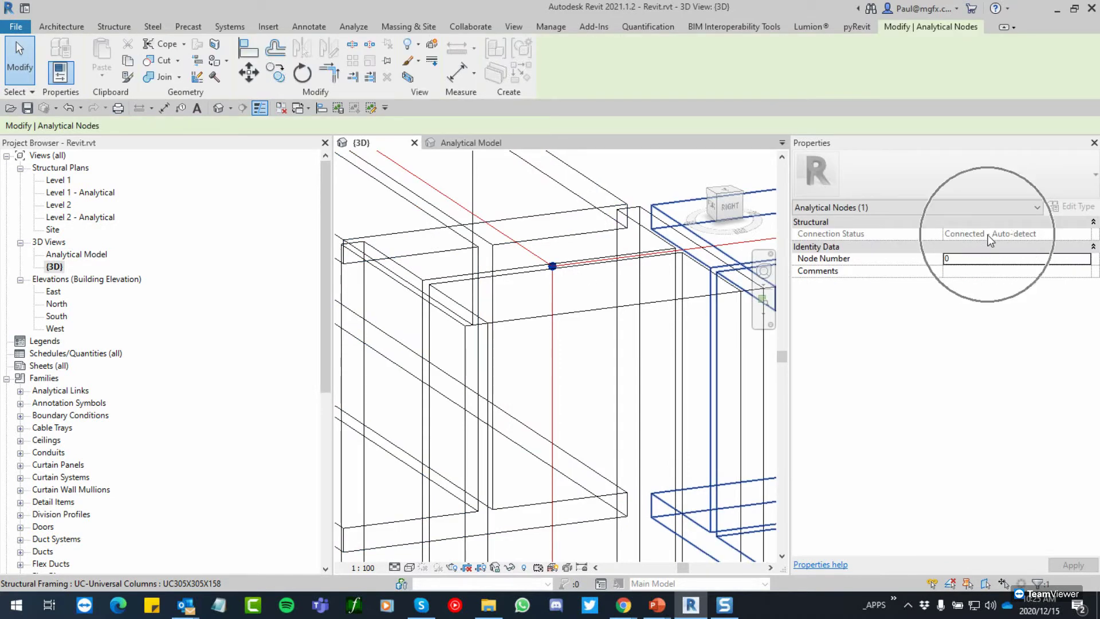
click(523, 314)
Step: Select the analytical line of the corner column next to the front one and inspect its analytical alignment properties
scroll(534, 322, down, 3)
scroll(491, 380, down, 3)
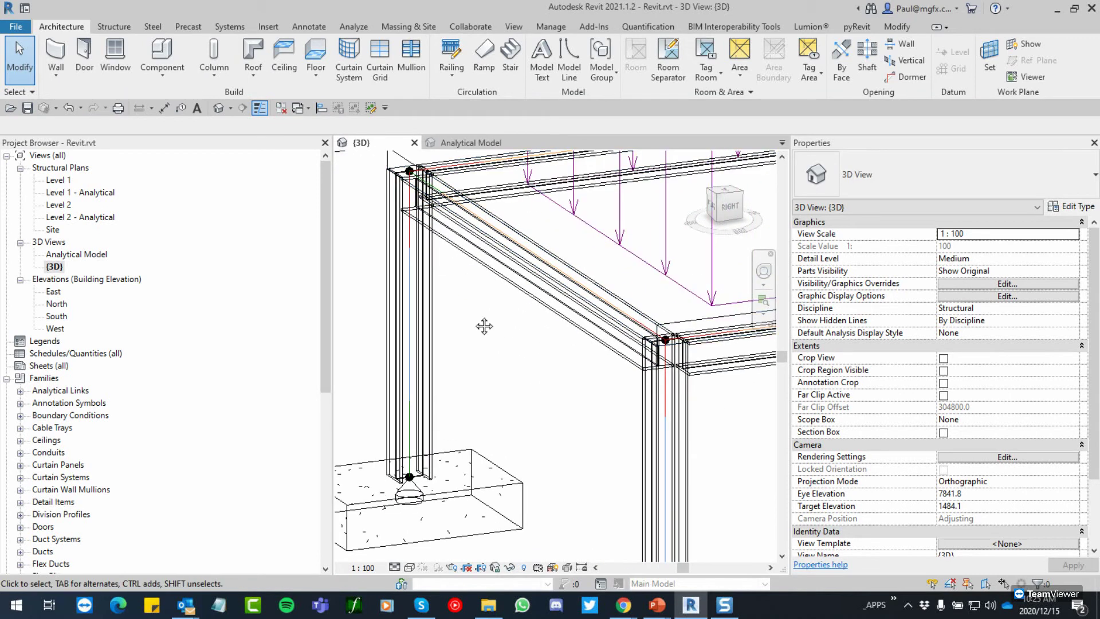
scroll(489, 335, down, 2)
scroll(493, 352, down, 2)
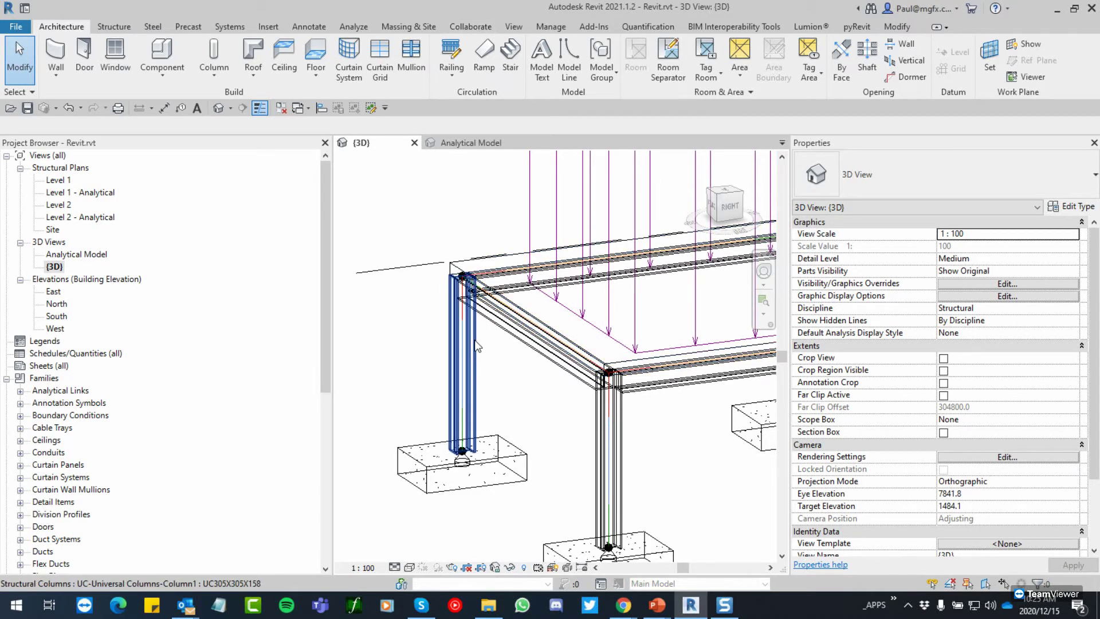
scroll(449, 315, up, 5)
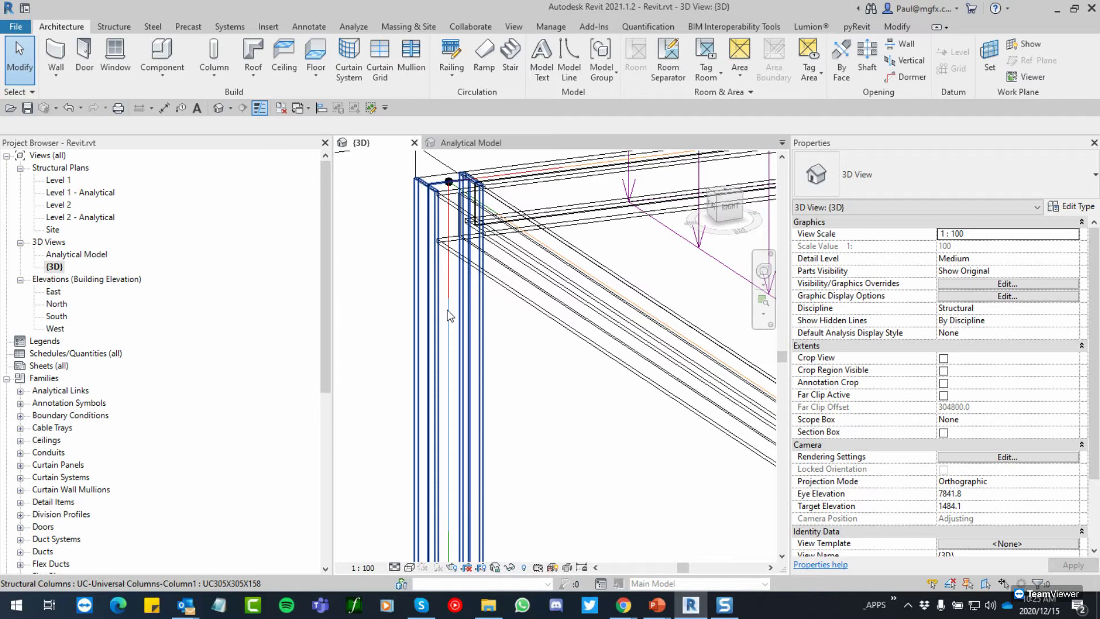
click(448, 310)
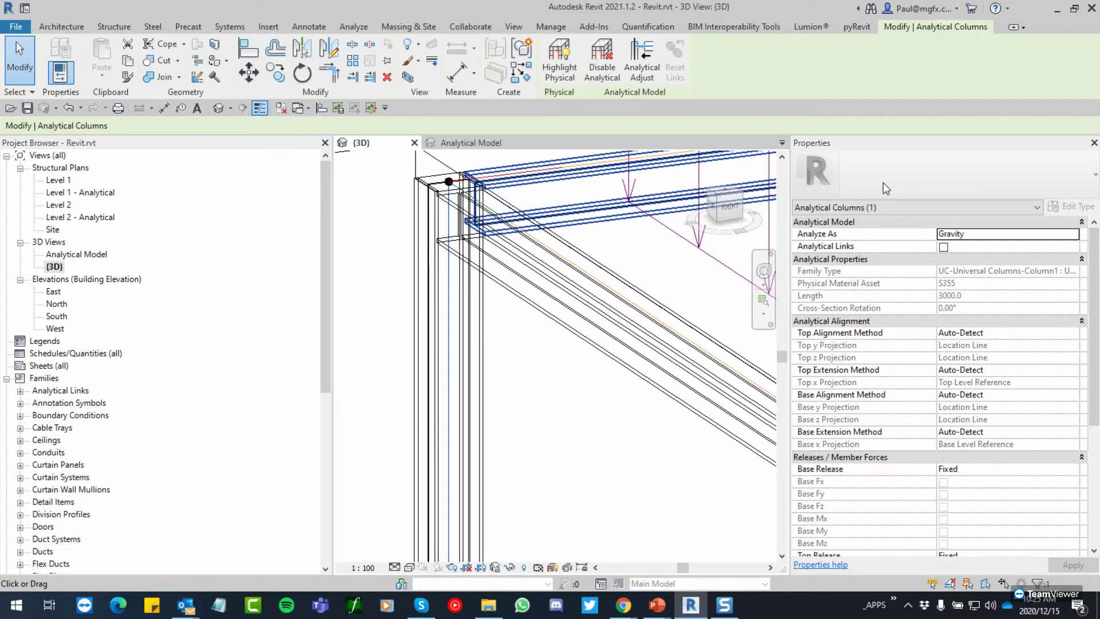
click(854, 341)
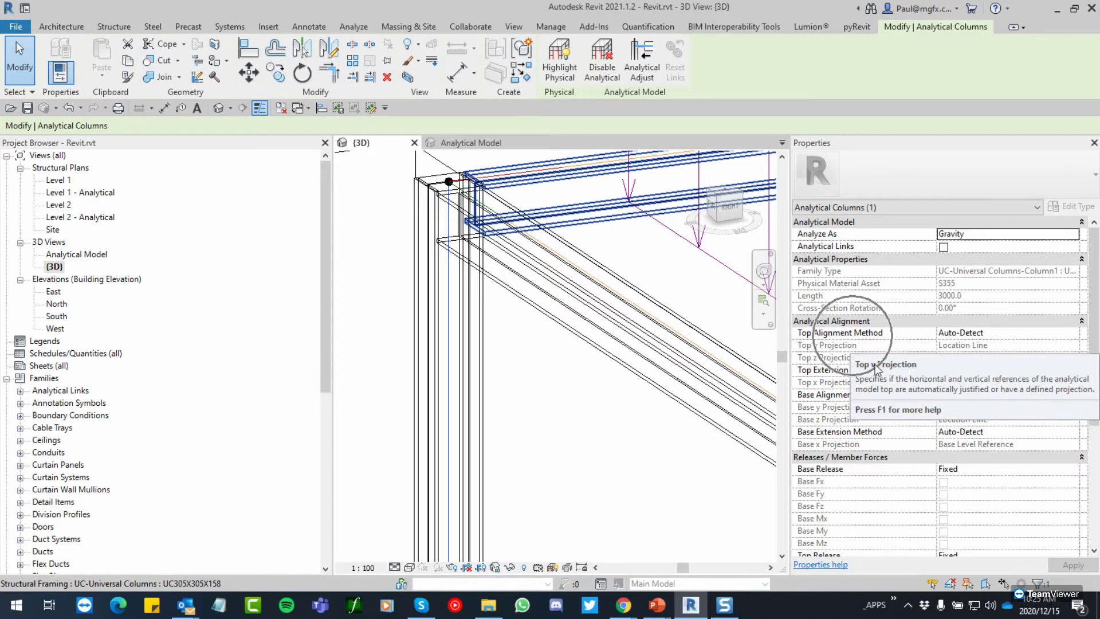
Step: Review the available choices for the analytical column's Top Alignment Method and Top Extension Method
click(1075, 333)
click(1074, 344)
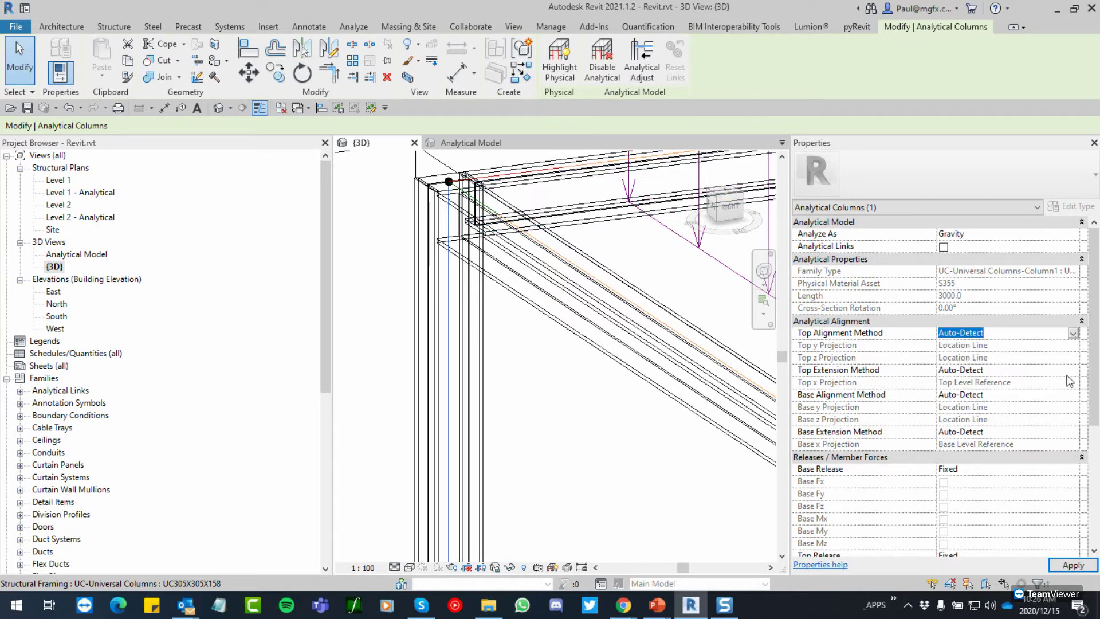
click(1073, 370)
click(1073, 370)
click(1076, 371)
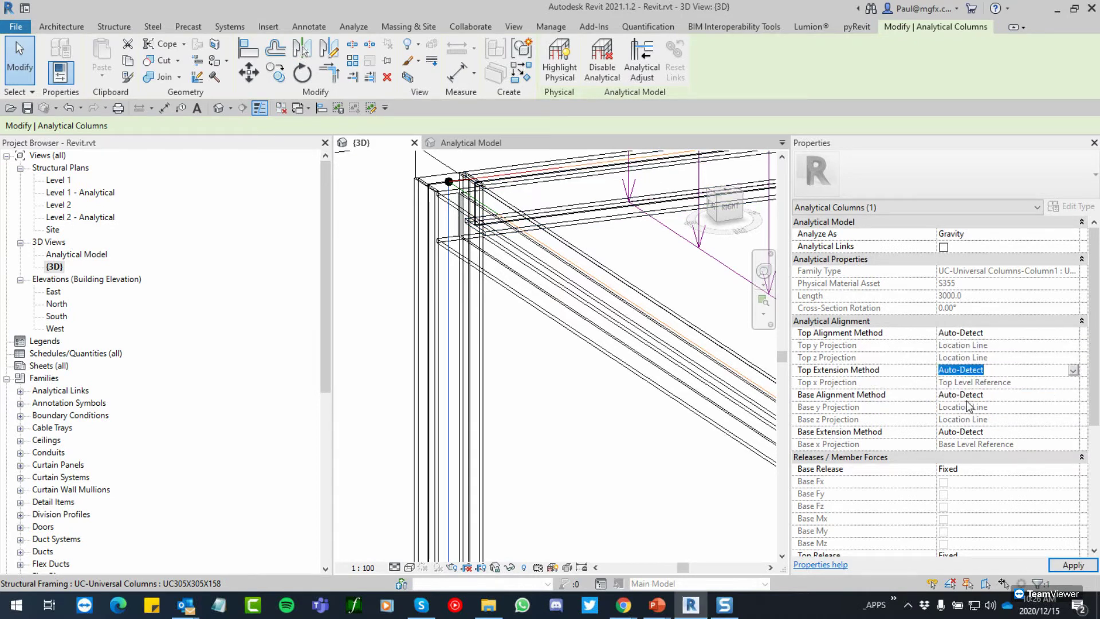
Step: Set the analytical column's Top Alignment Method to Projection and check its Top z Projection setting
click(1074, 334)
click(1075, 335)
click(1075, 333)
click(991, 356)
click(1054, 357)
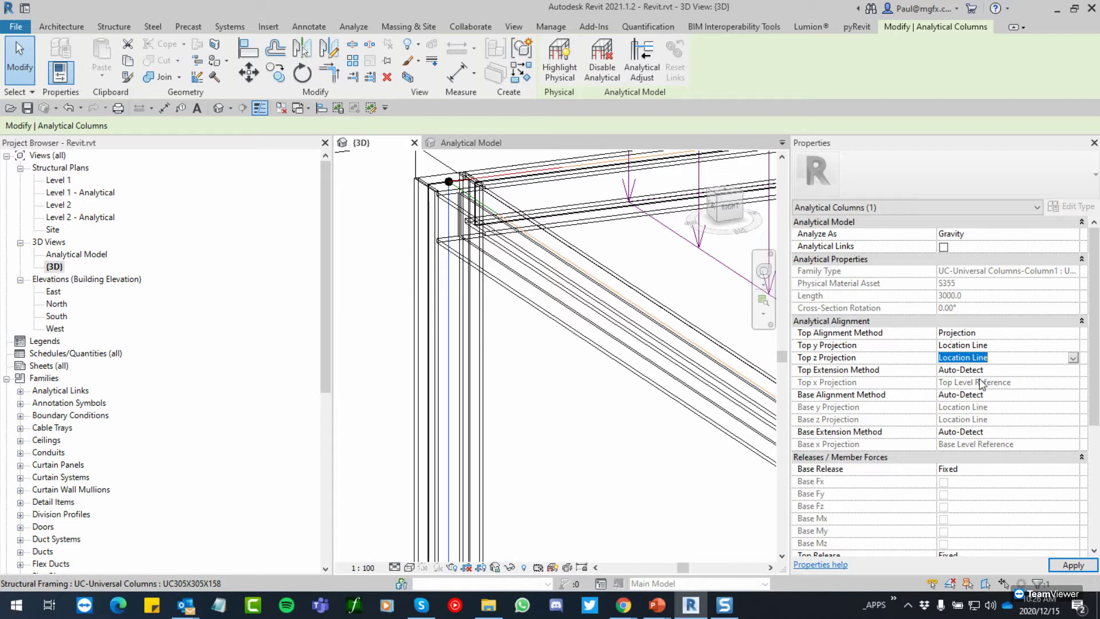
Step: Review the Top y Projection and Top Alignment Method options of the analytical column, and deselect it
click(1014, 345)
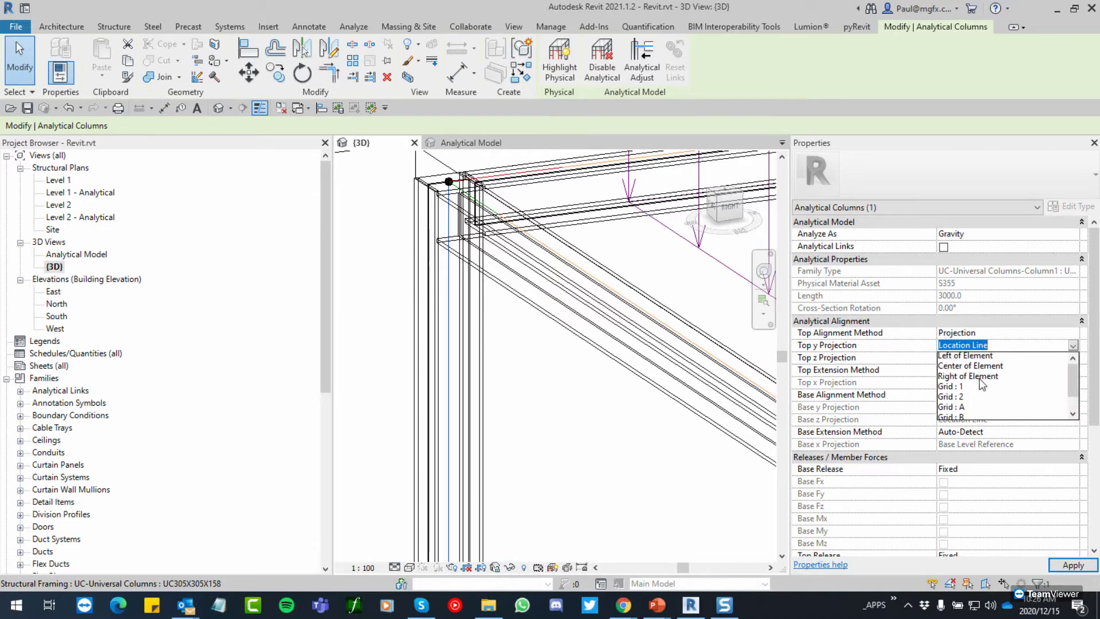
click(1067, 335)
click(1067, 334)
click(1072, 333)
click(981, 346)
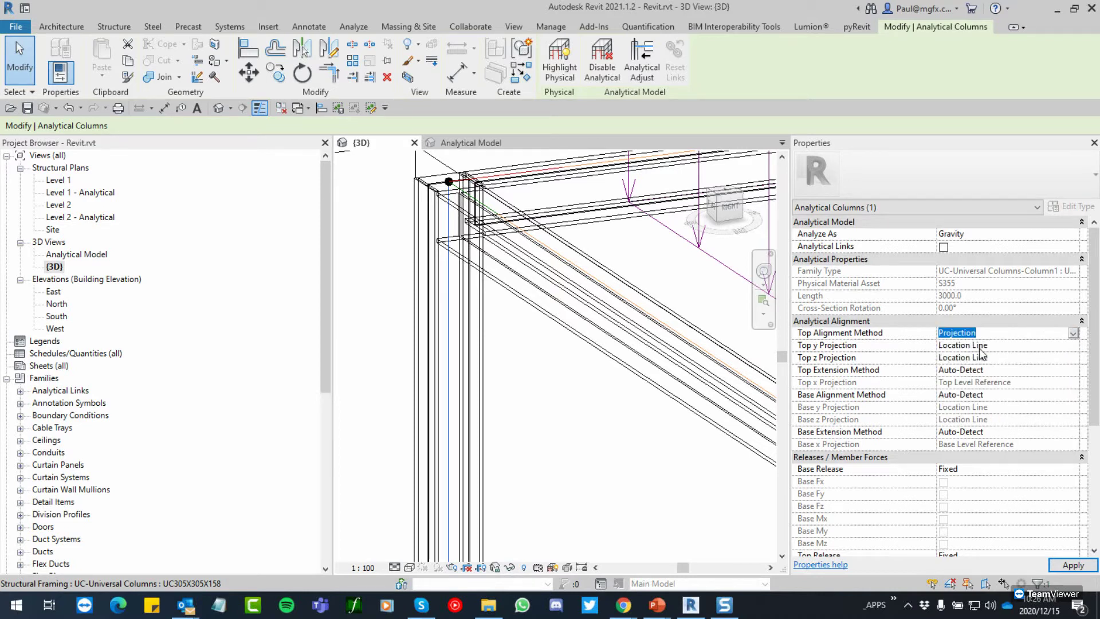
click(560, 406)
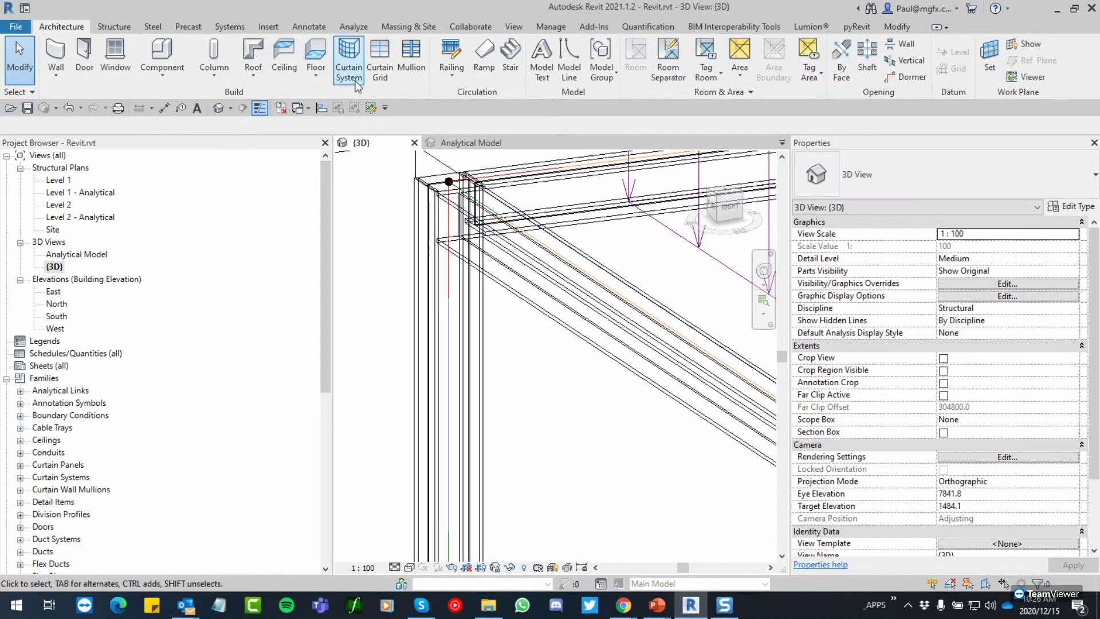
Step: Open the Structural Settings and review the symbolic representation, load cases and load combinations
click(230, 27)
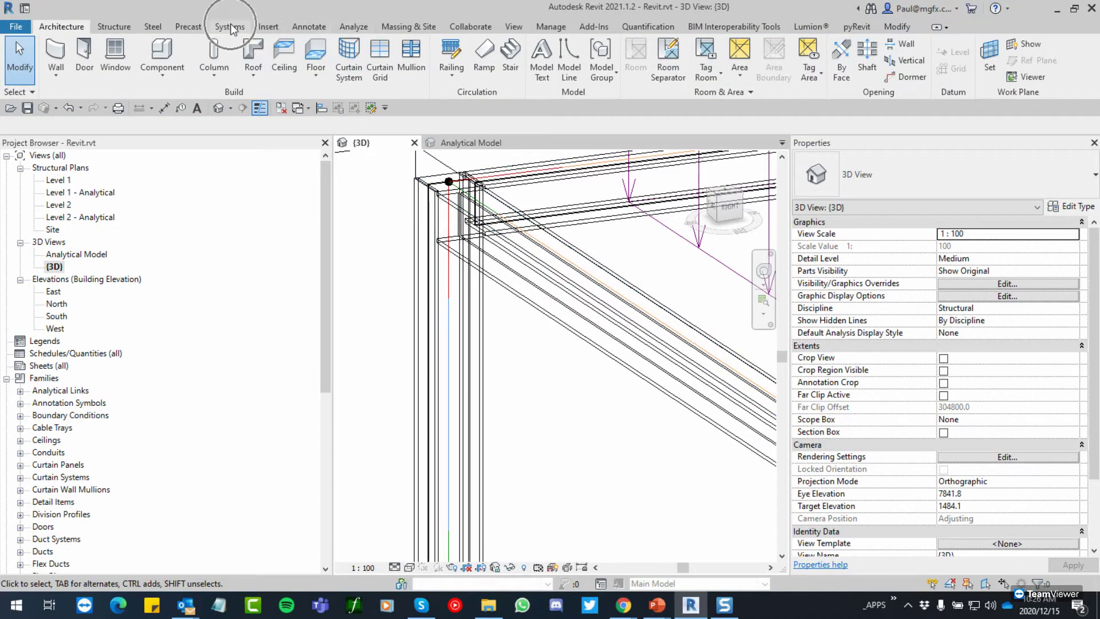
click(112, 26)
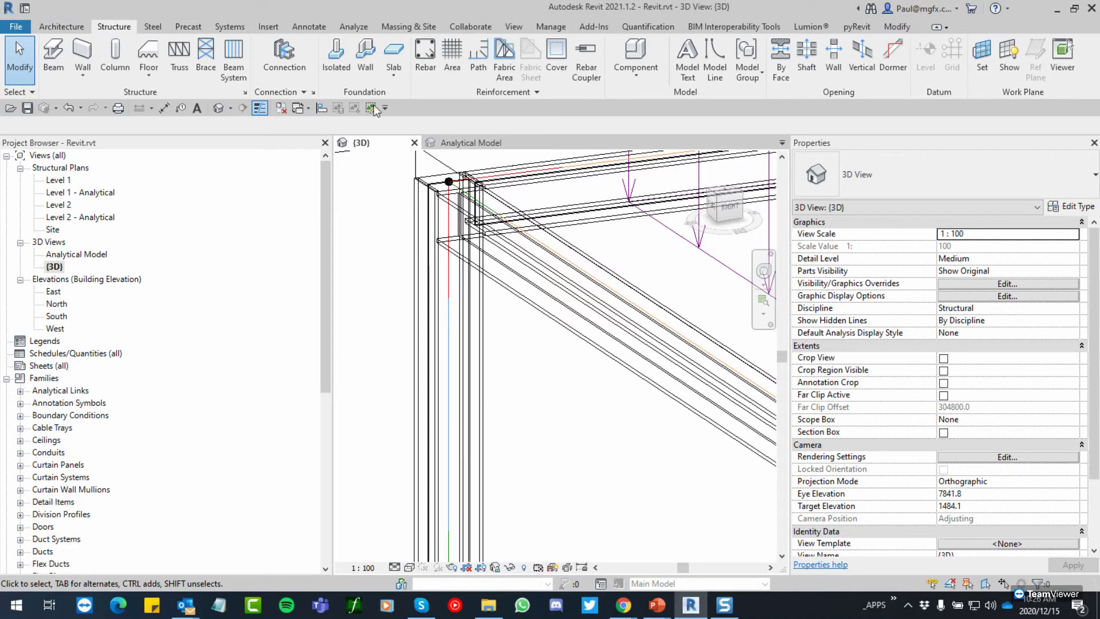
click(245, 92)
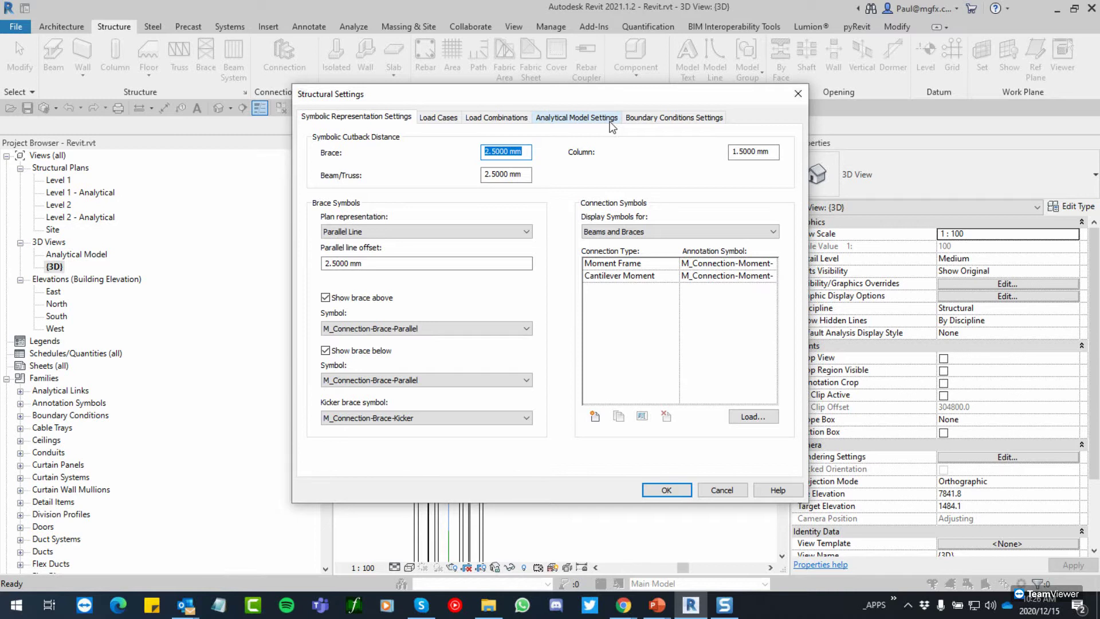
click(438, 118)
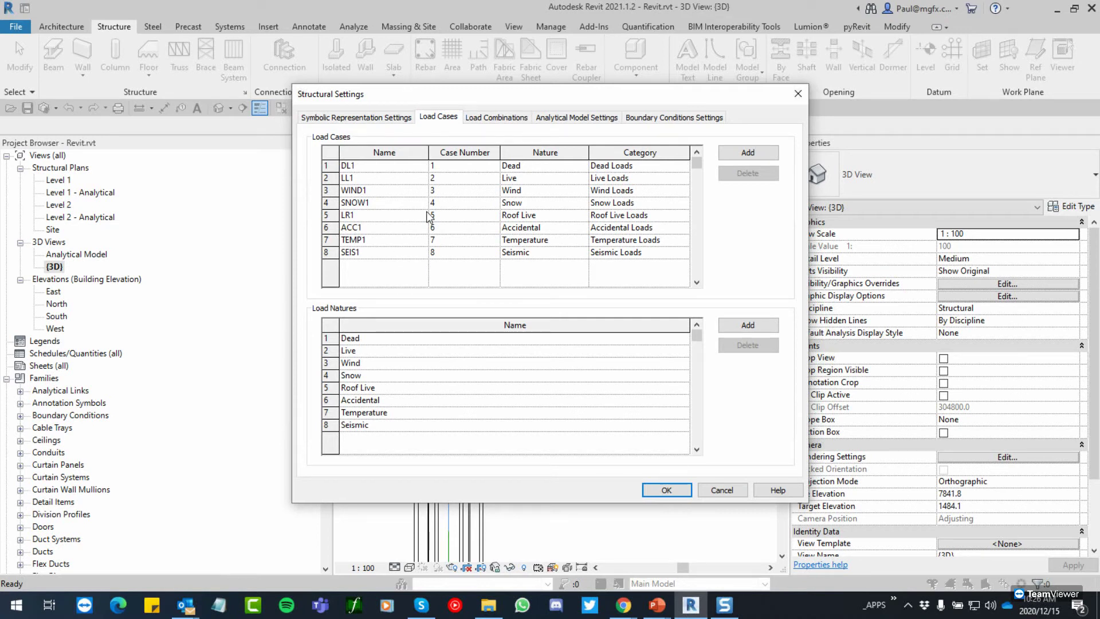
click(488, 117)
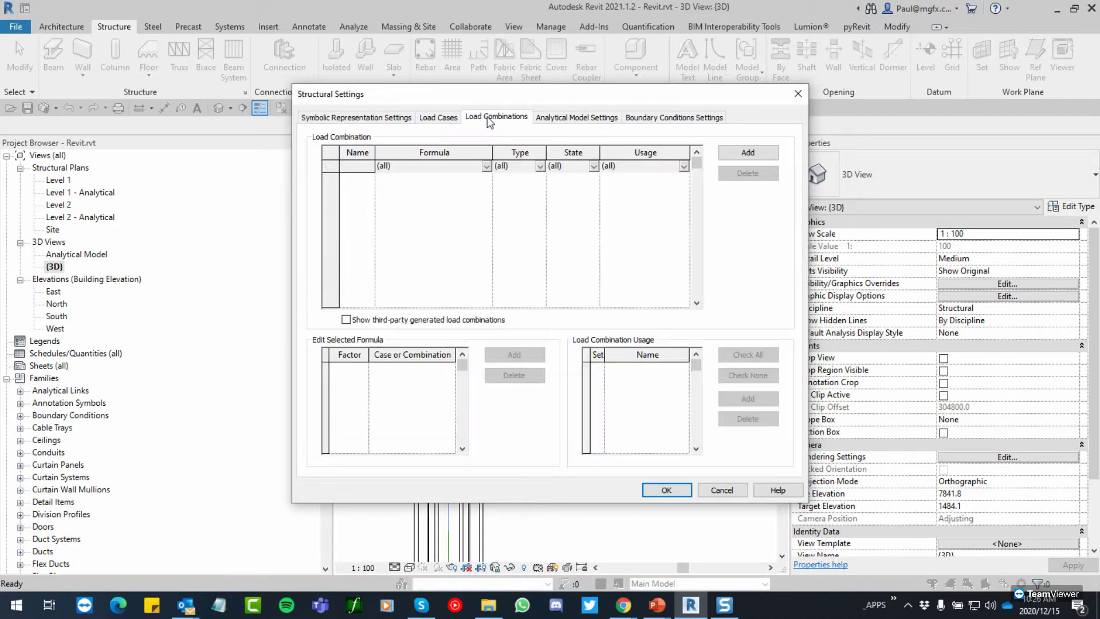
Step: Review the analytical model and boundary conditions settings in Structural Settings, and close the dialog without changes
click(592, 118)
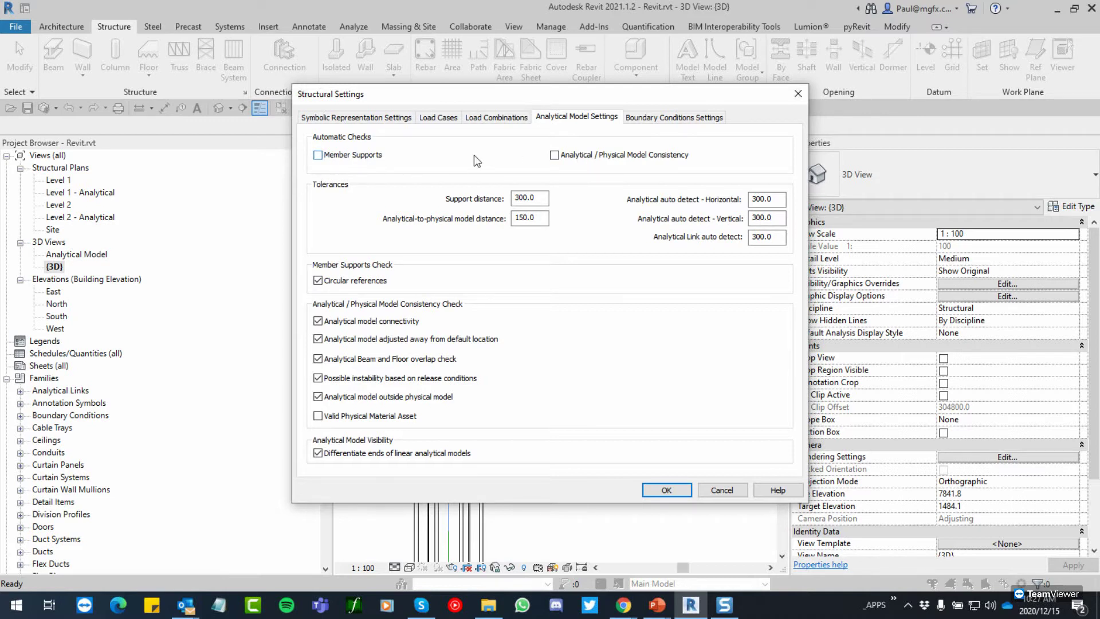
click(662, 133)
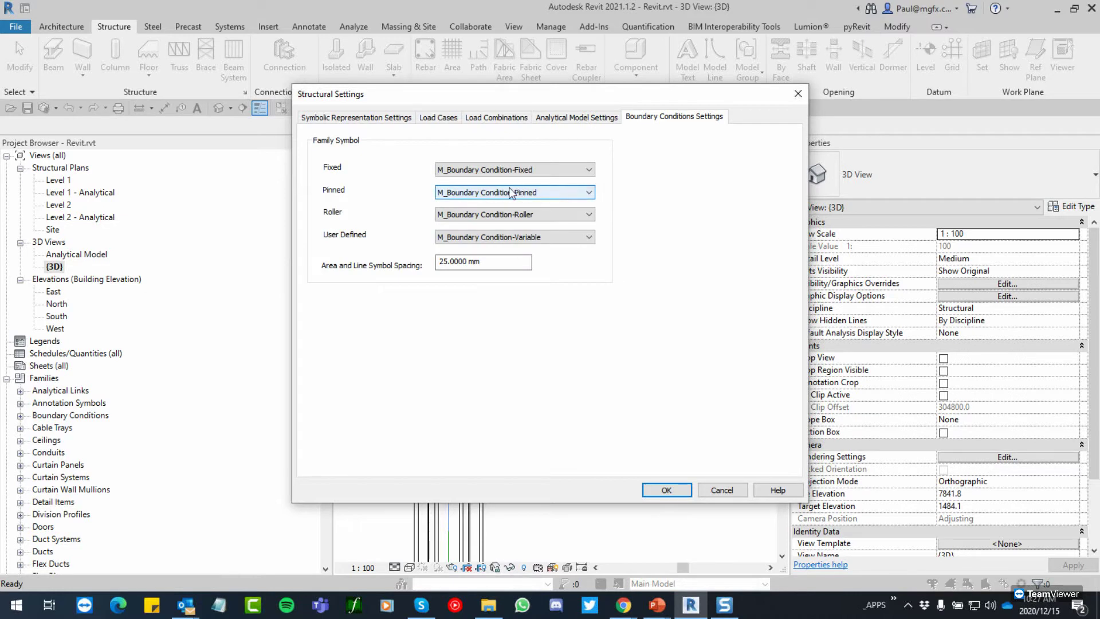
click(511, 169)
click(680, 146)
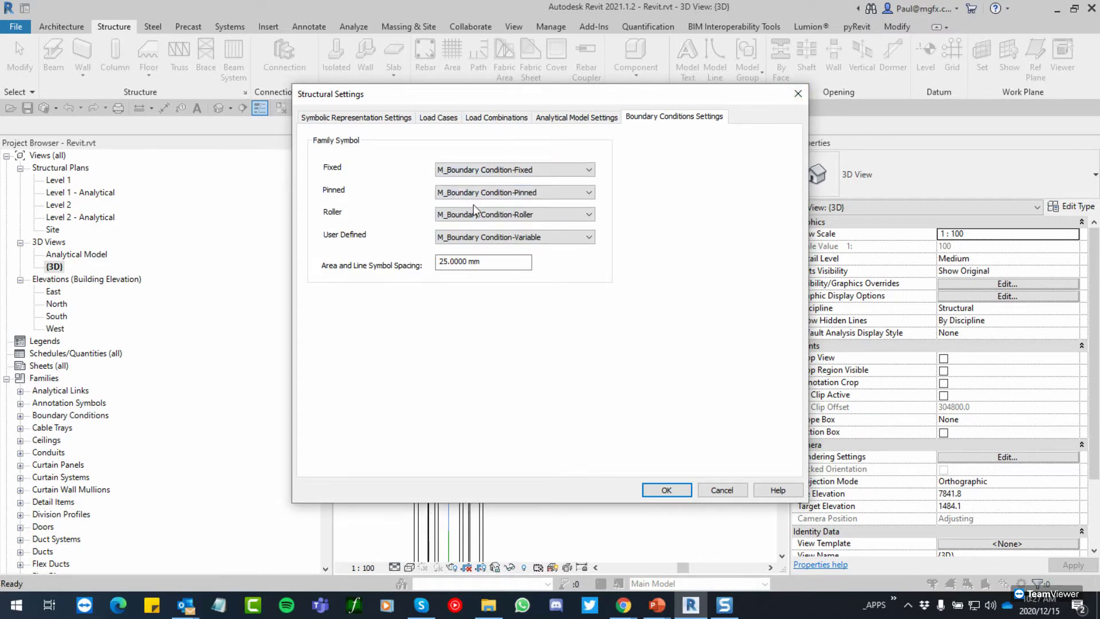
click(802, 93)
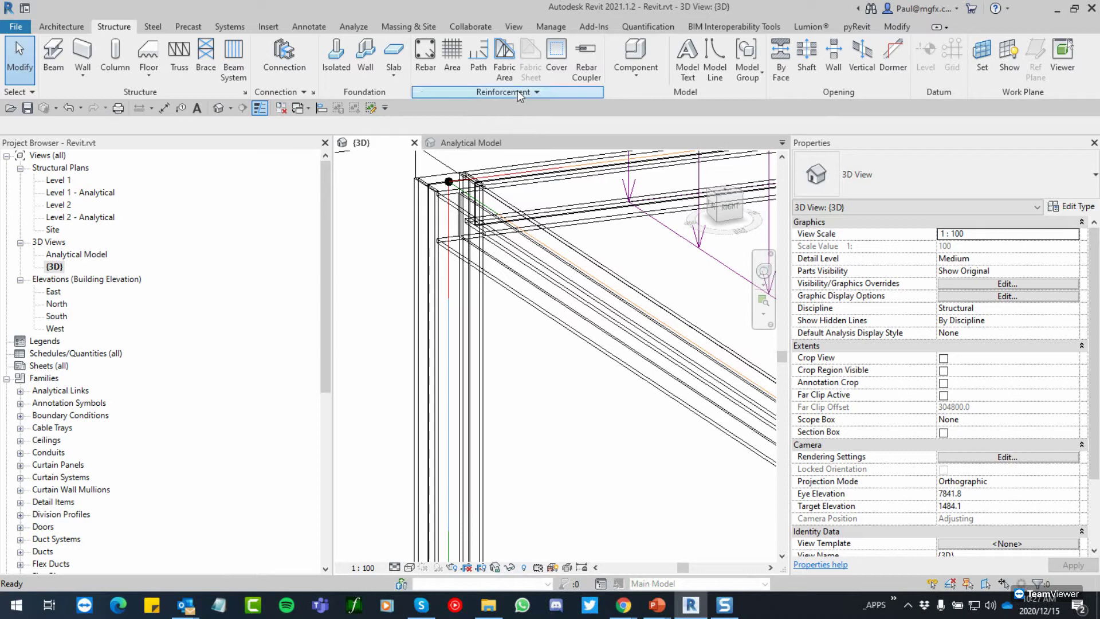
Step: Review the general Reinforcement Settings, close them, and return to the whole structural frame in the {3D} view
click(536, 94)
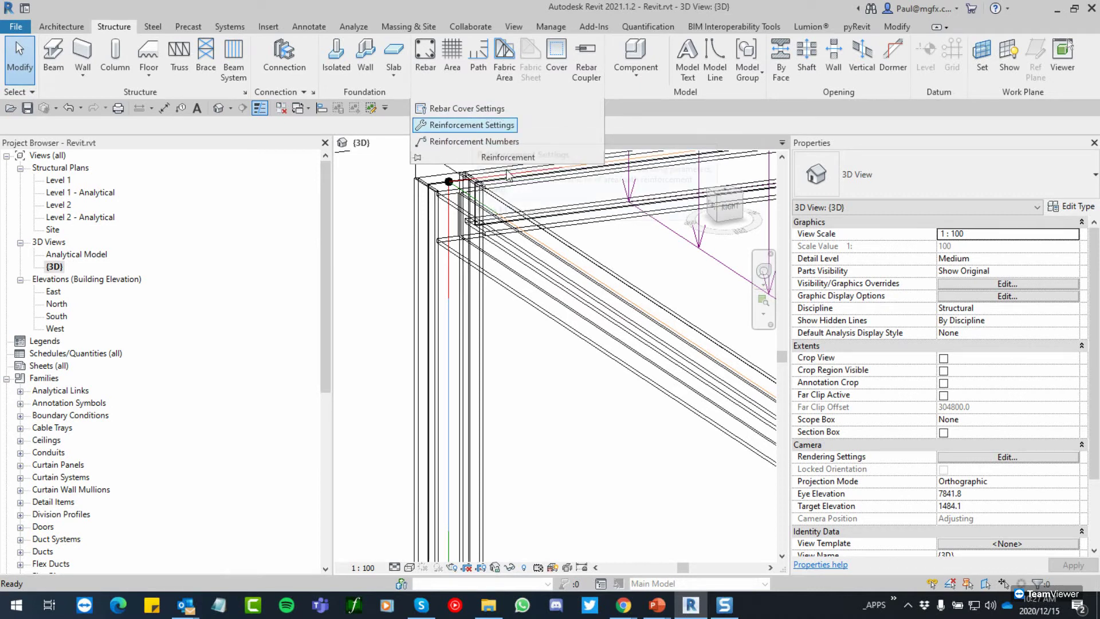
click(466, 125)
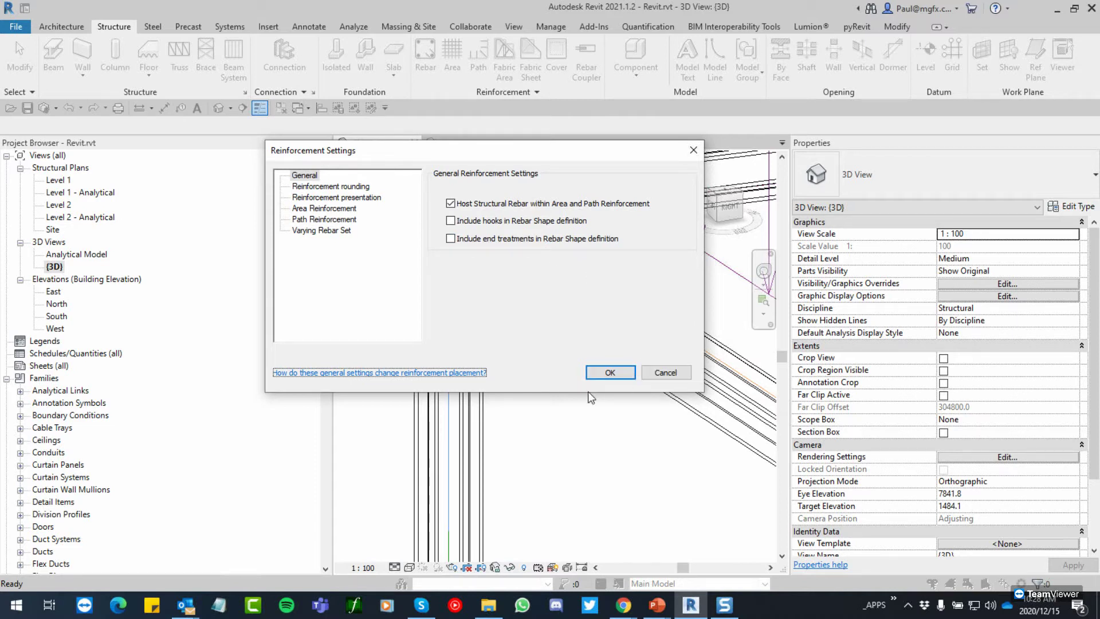
click(609, 372)
scroll(484, 367, down, 5)
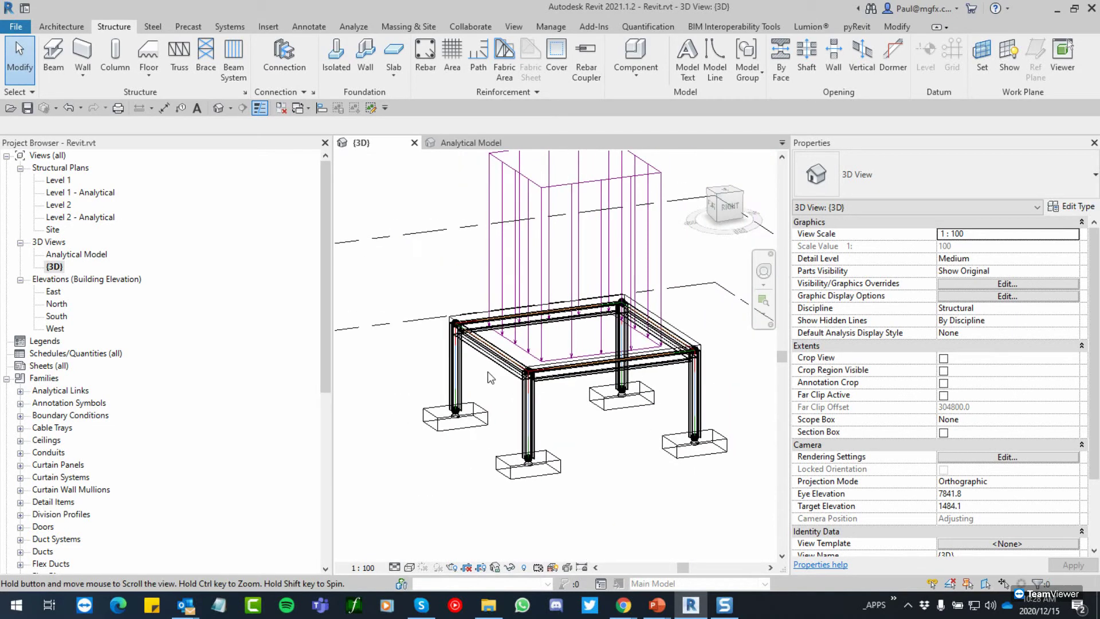
scroll(523, 377, up, 3)
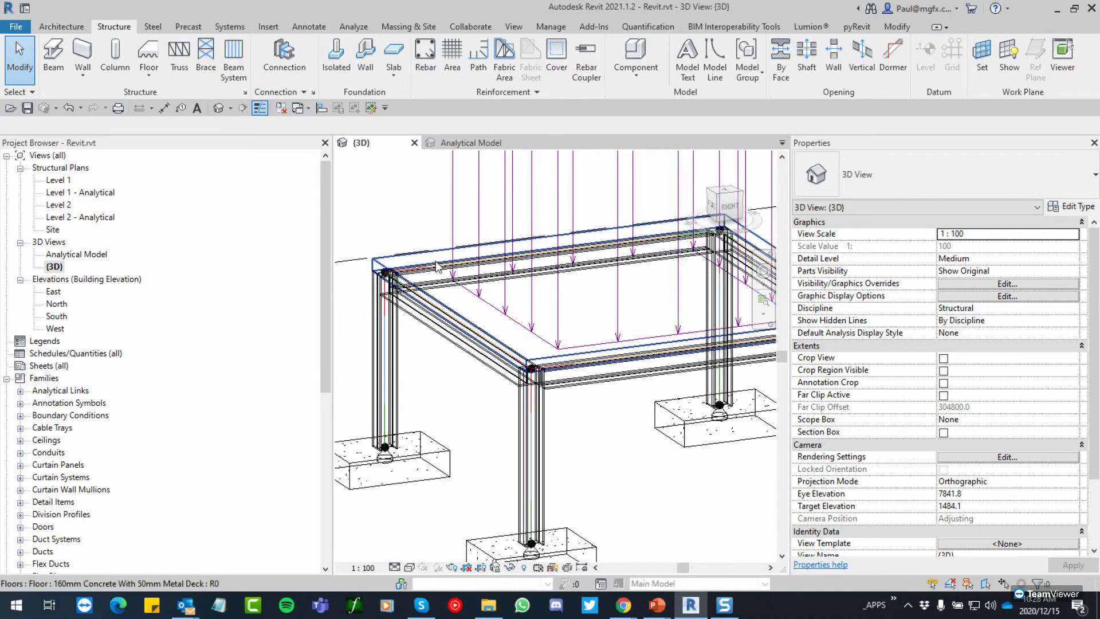
Step: Review the Fixed, Pinned, Roller and User states available for point boundary conditions, and leave the command without placing any
scroll(400, 379, down, 3)
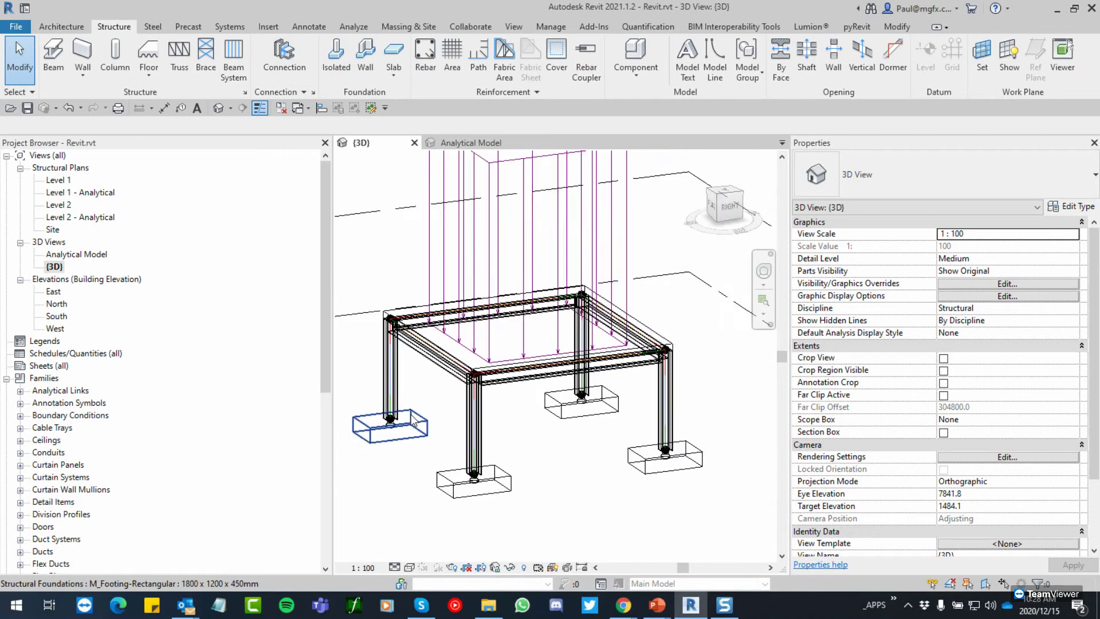
scroll(470, 499, up, 2)
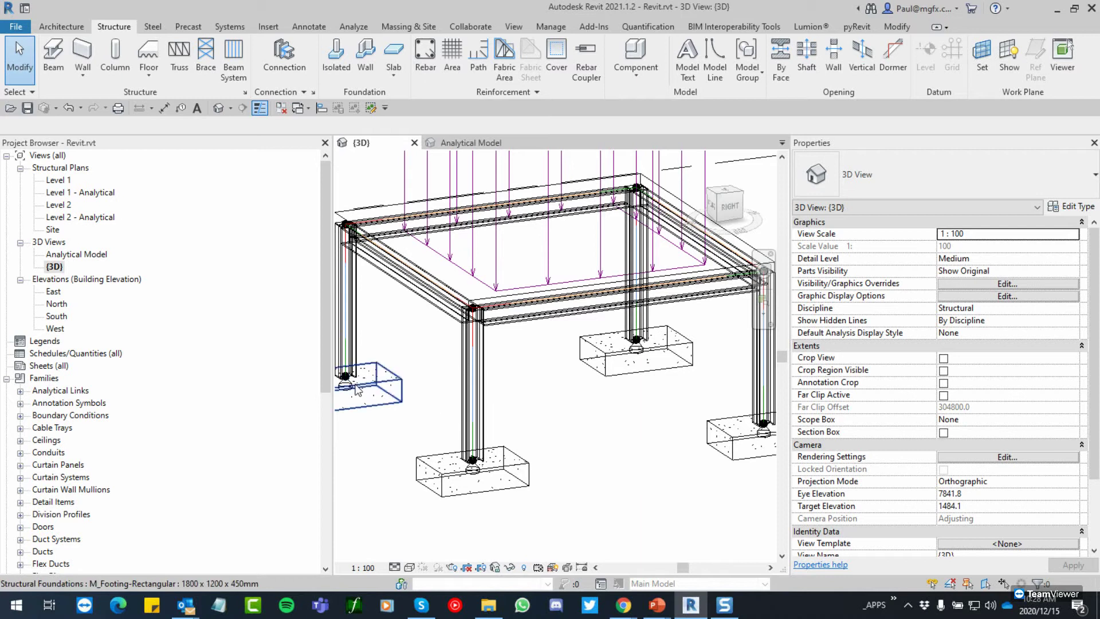
middle_drag(390, 301, 438, 312)
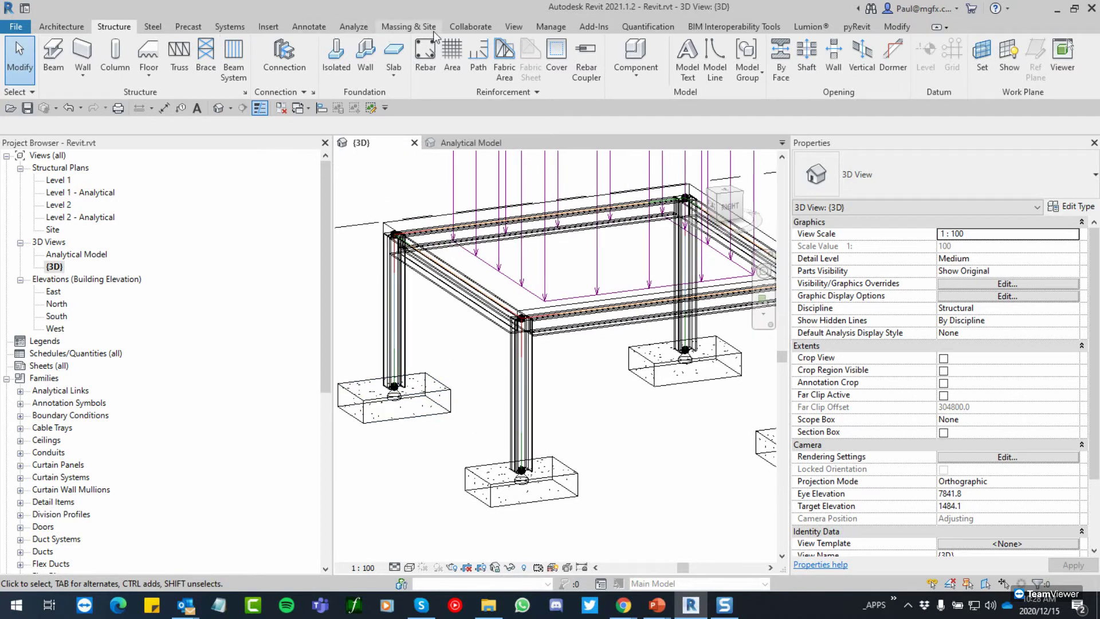
click(353, 27)
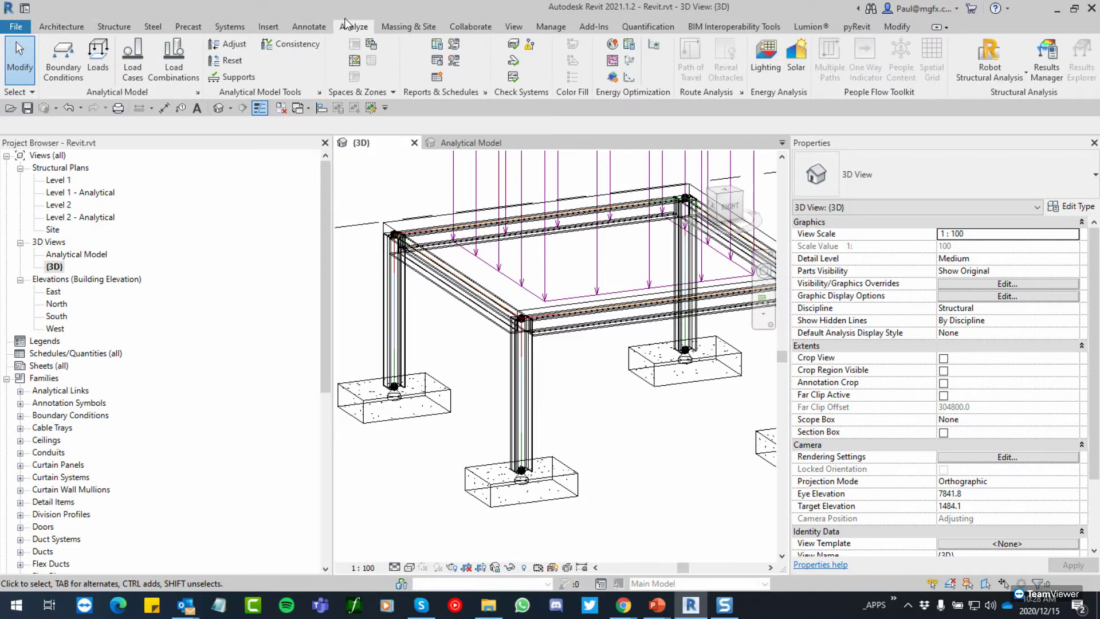
click(64, 63)
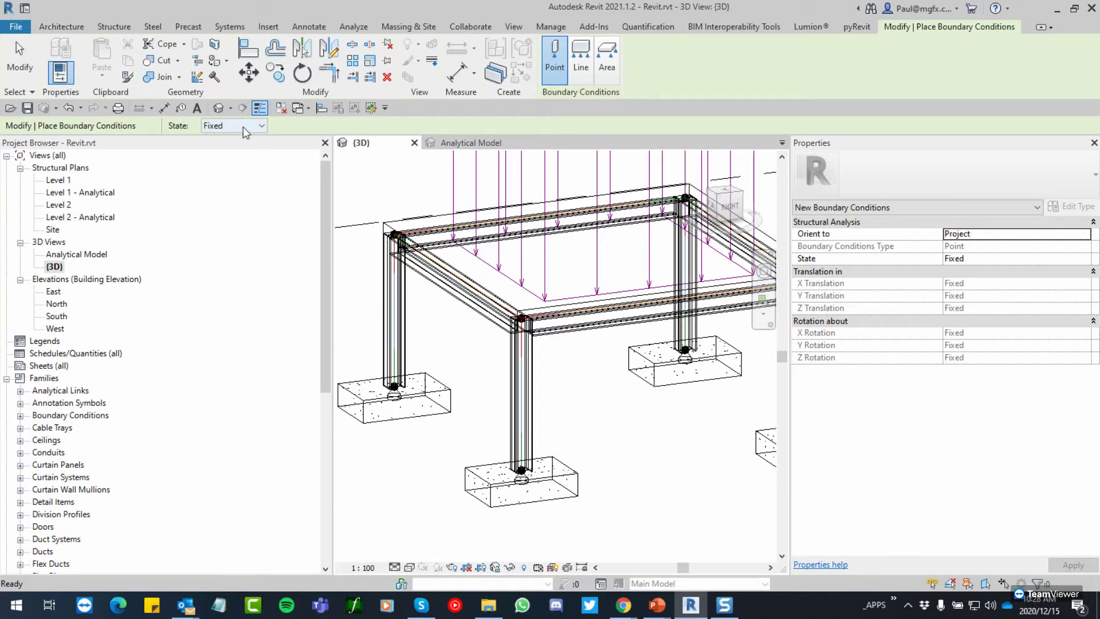
click(259, 126)
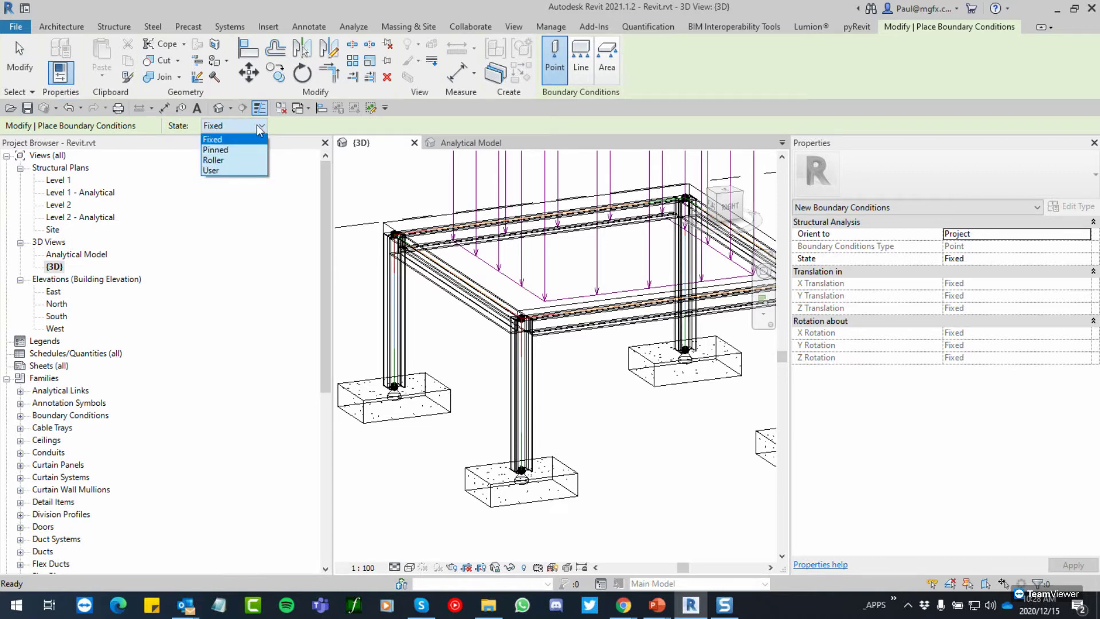
click(259, 127)
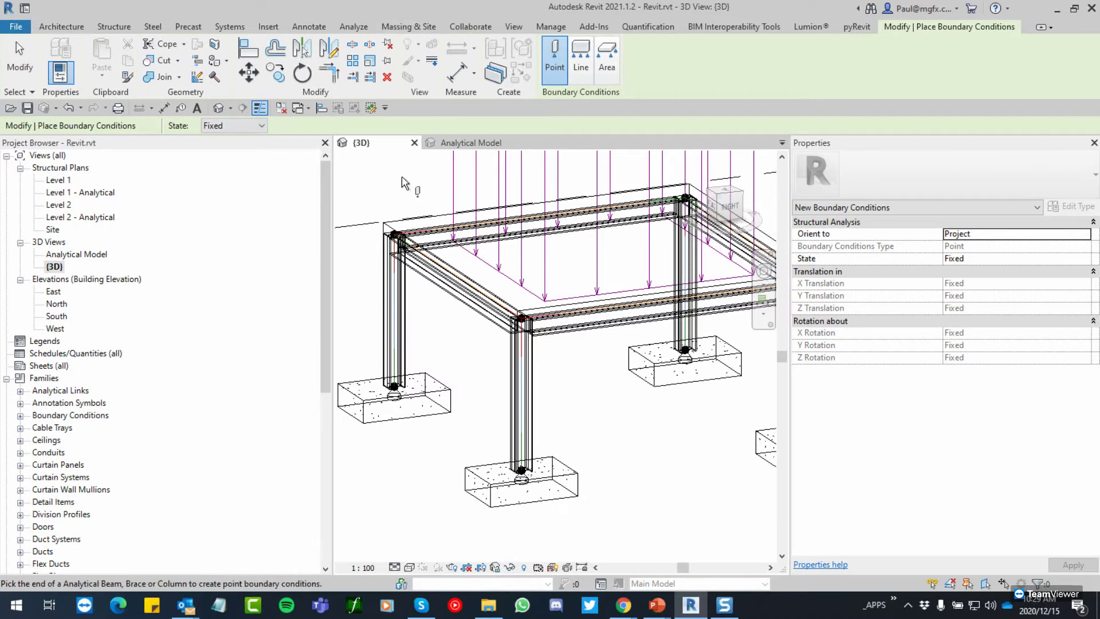
click(19, 57)
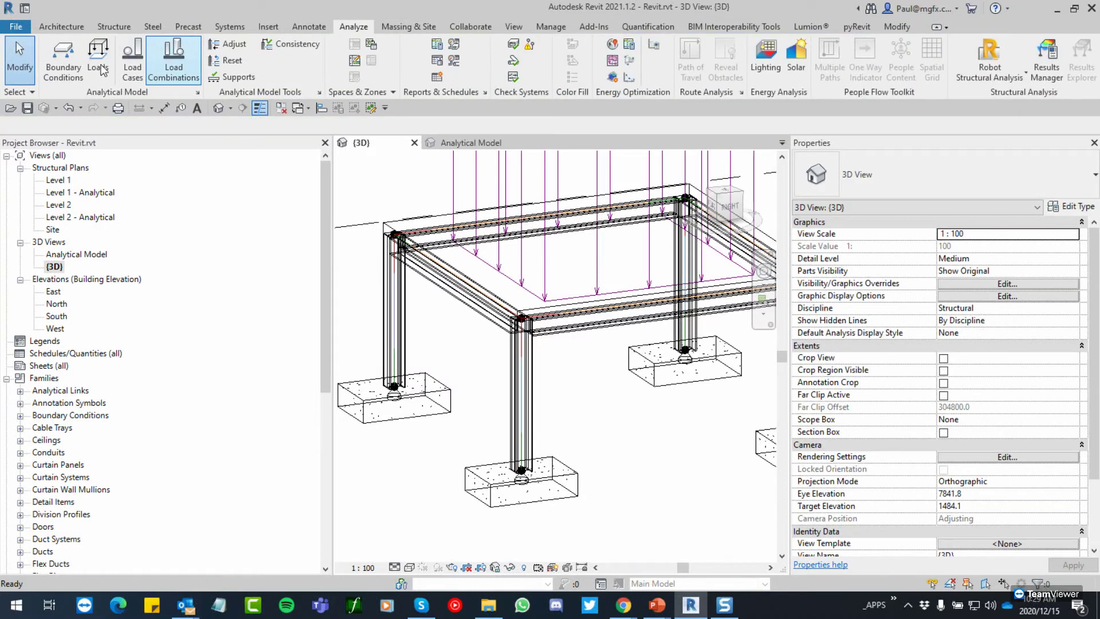
Step: Start placing loads to review the point, line, area and hosted load types, and cancel without placing a load
click(113, 67)
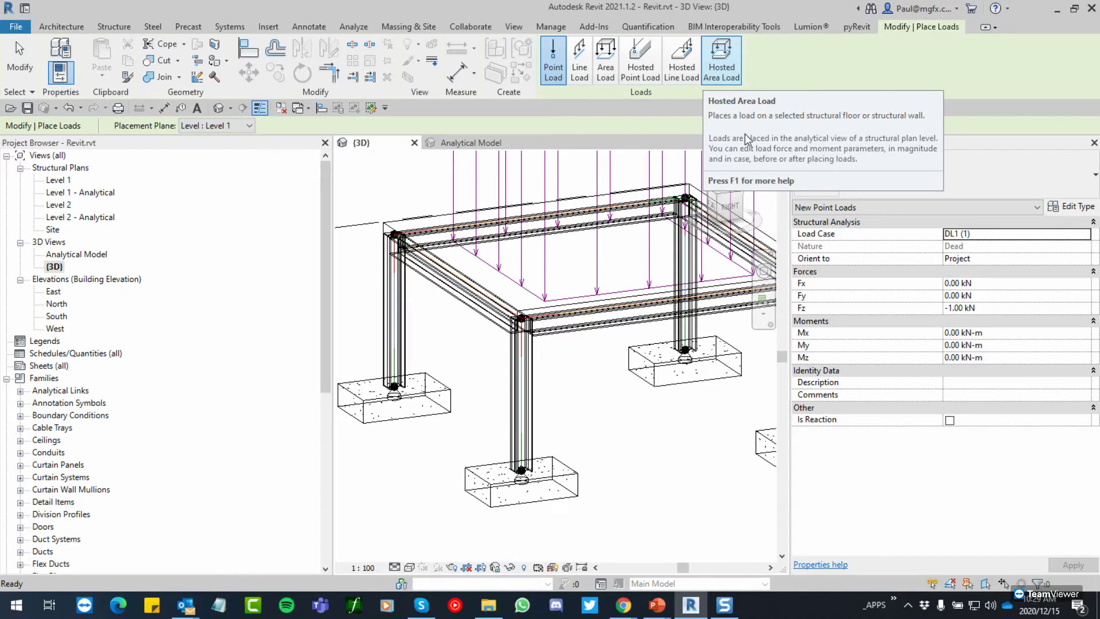
key(Escape)
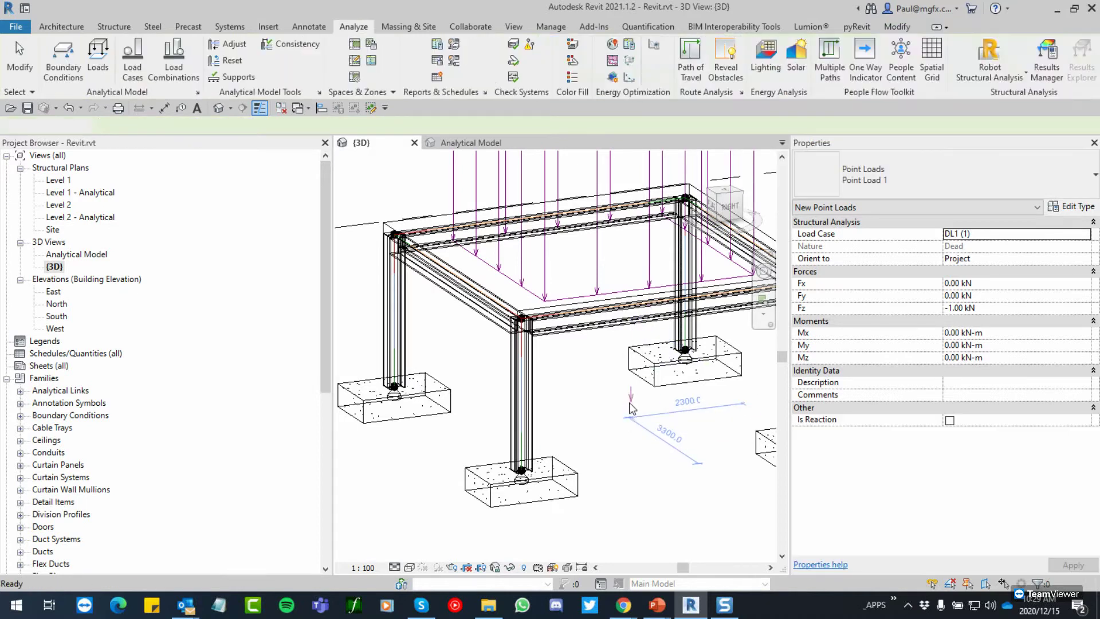
key(Escape)
Step: Examine how the area load acts on the slab within the structural frame from several angles in the {3D} view
shift+middle_drag(632, 407, 556, 532)
scroll(536, 437, up, 2)
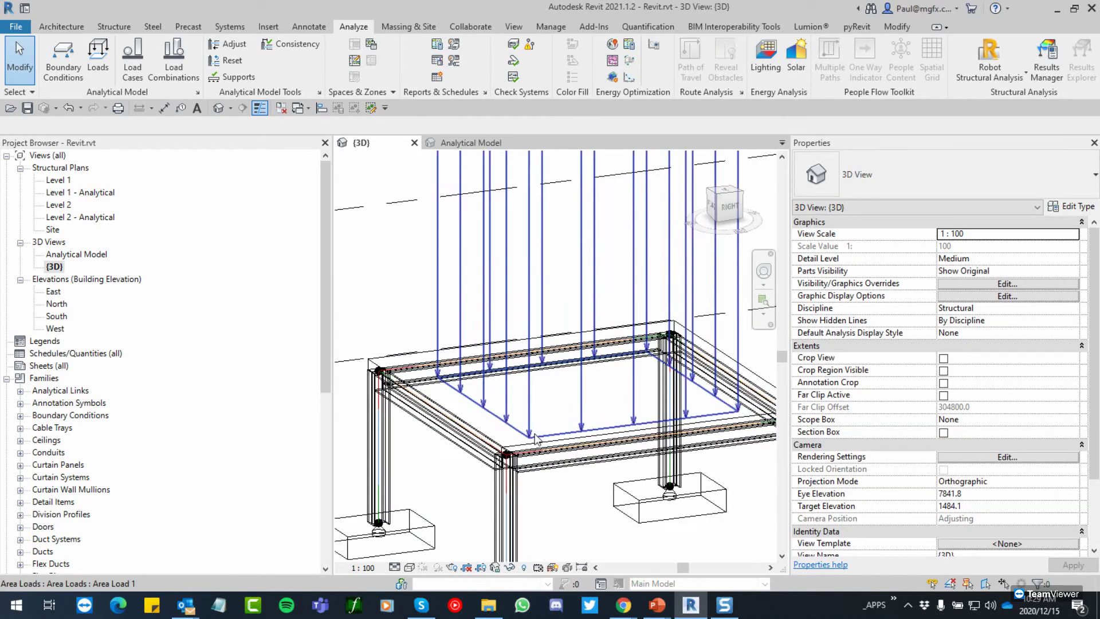
scroll(536, 437, up, 1)
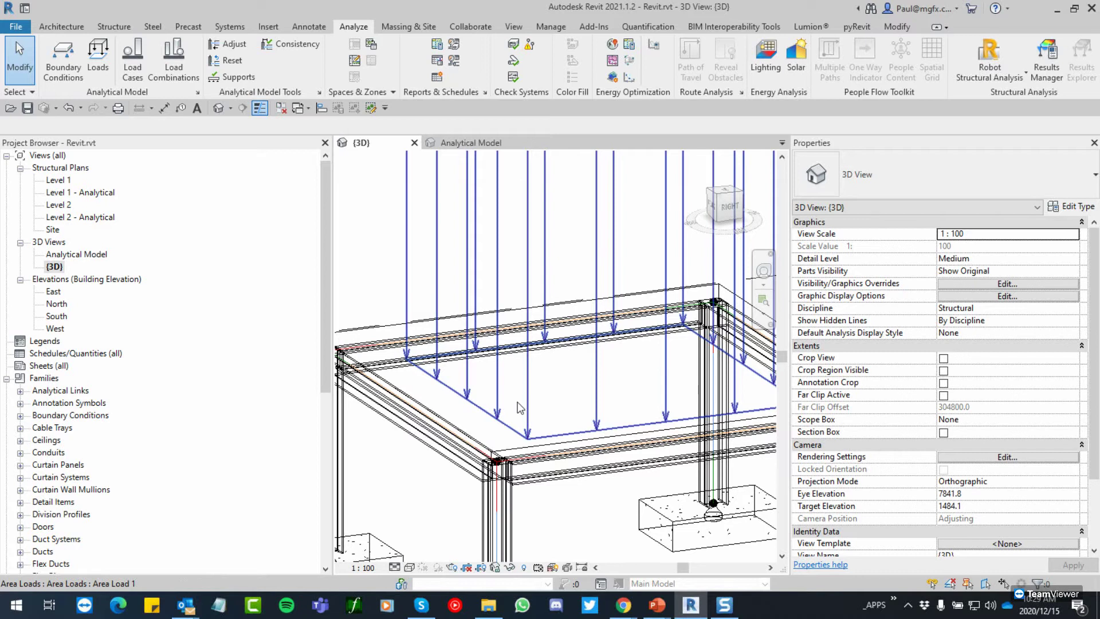
scroll(520, 408, down, 1)
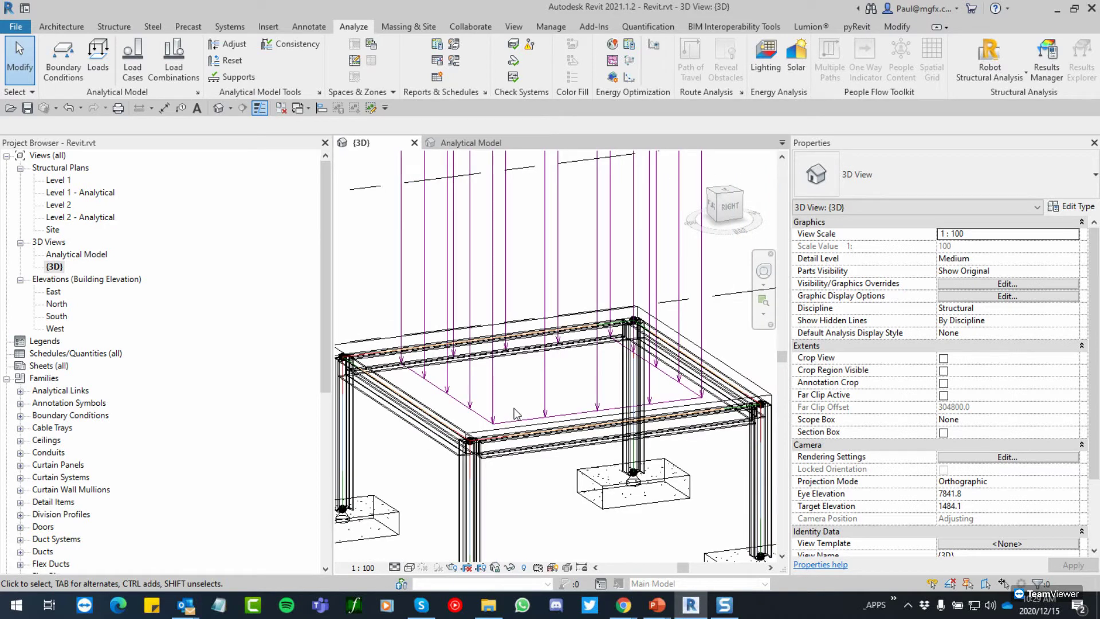
scroll(518, 414, down, 2)
shift+middle_drag(550, 435, 527, 396)
scroll(518, 391, up, 4)
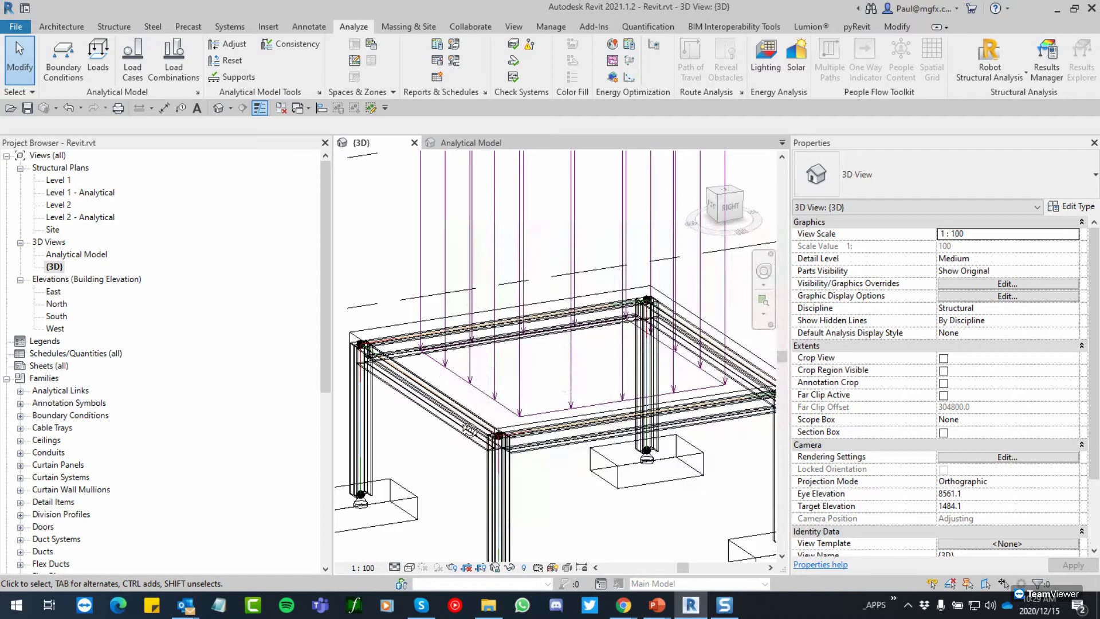
scroll(470, 429, down, 3)
shift+middle_drag(469, 430, 550, 384)
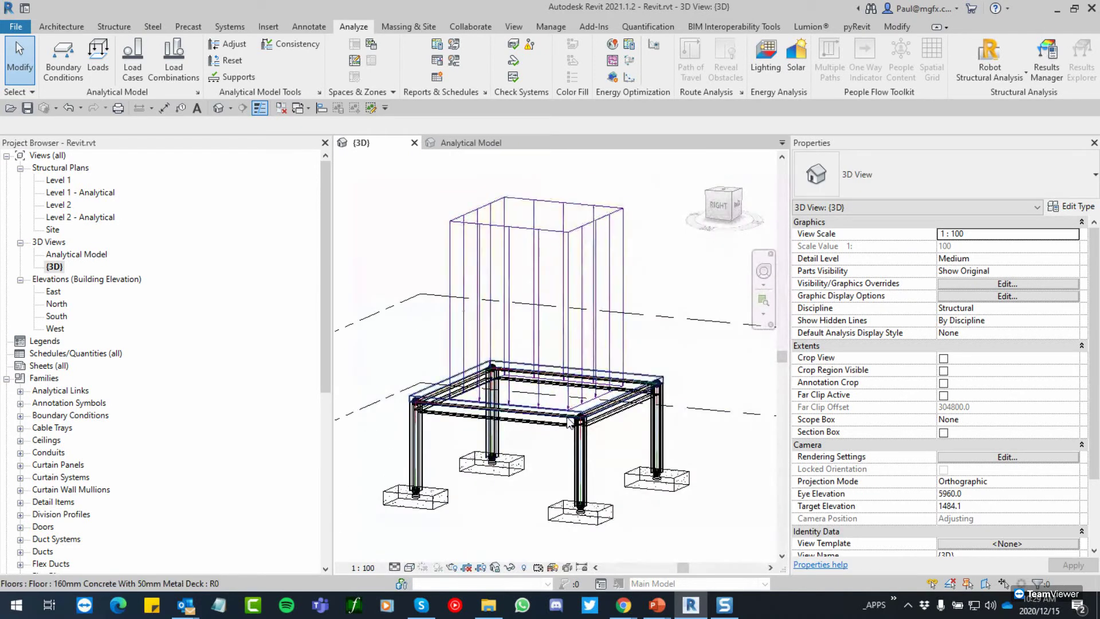
shift+middle_drag(569, 423, 528, 419)
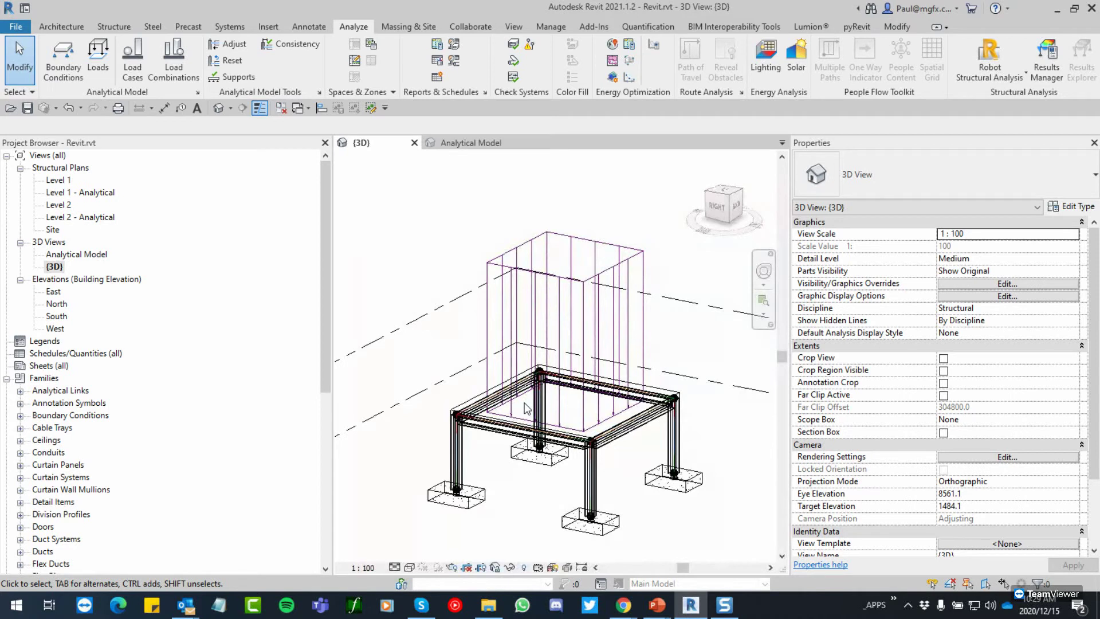
scroll(528, 404, up, 2)
shift+middle_drag(528, 399, 307, 337)
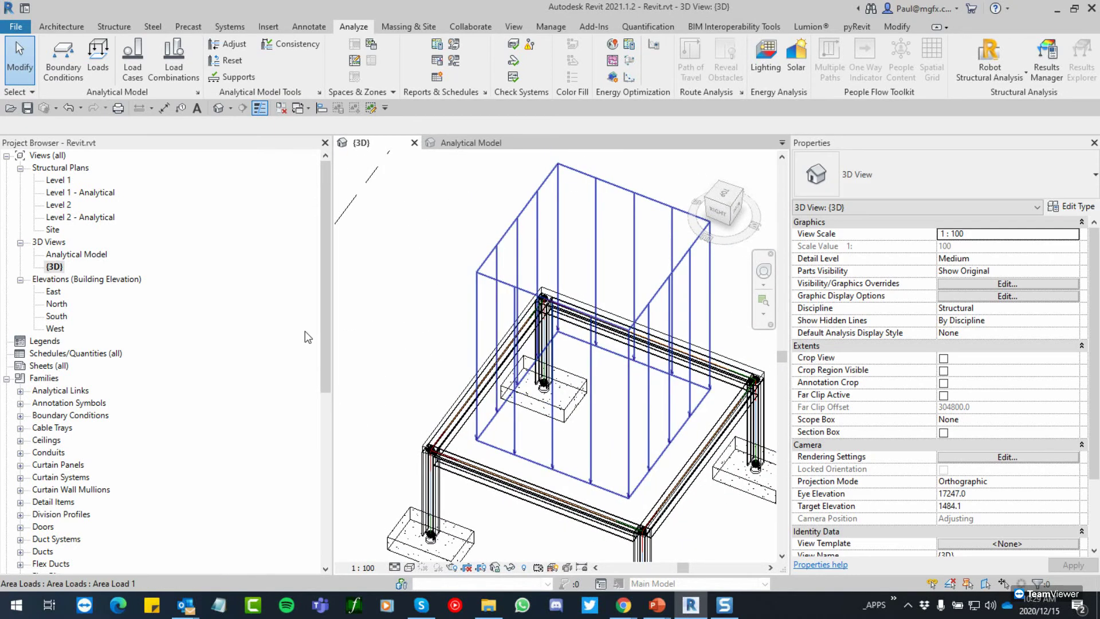
Step: Compare the Level 2 - Analytical plan with the Level 2 structural plan, checking the column corner at grids A and 1
click(74, 220)
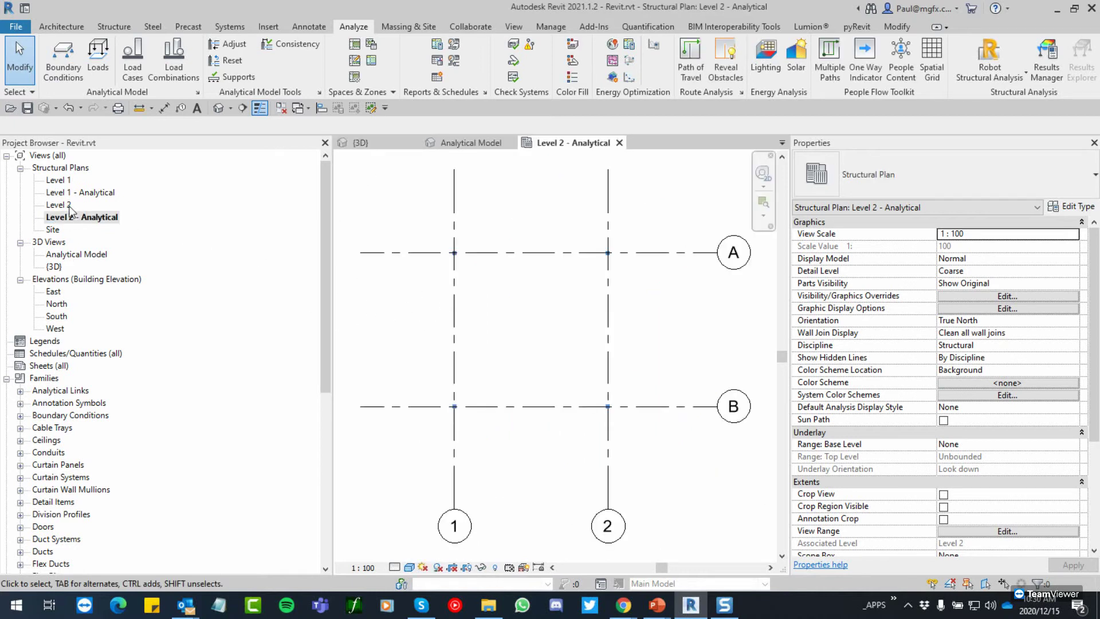
click(70, 208)
double_click(69, 208)
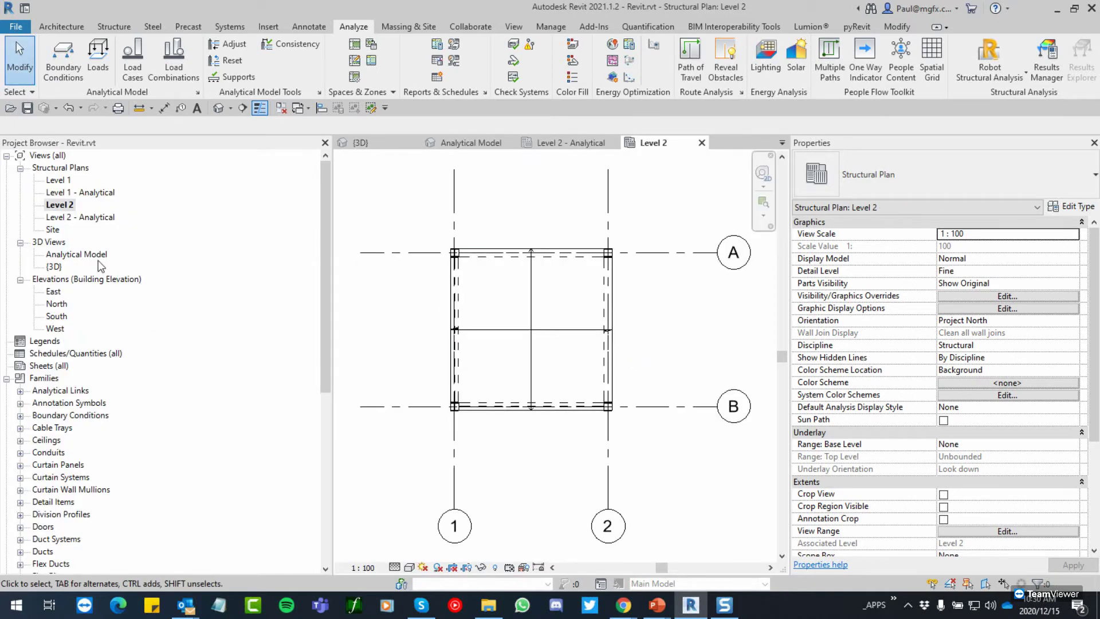
scroll(479, 272, up, 3)
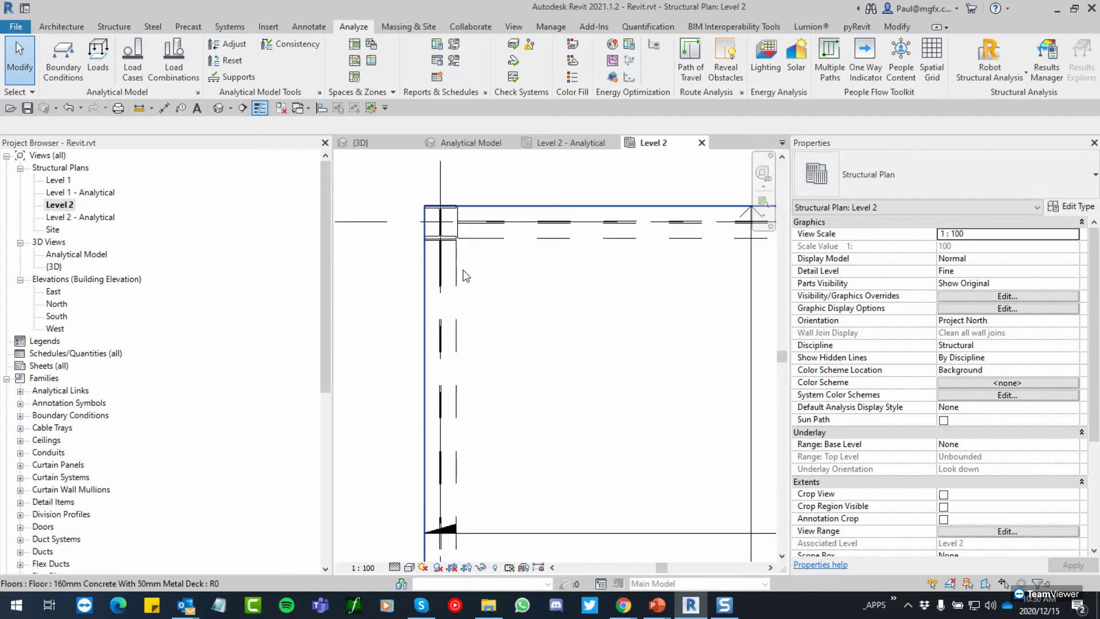
scroll(461, 273, down, 3)
Step: In the Level 2 - Analytical plan's view range, set the cut plane offset to 1000 and the view depth offset to -1500
click(81, 217)
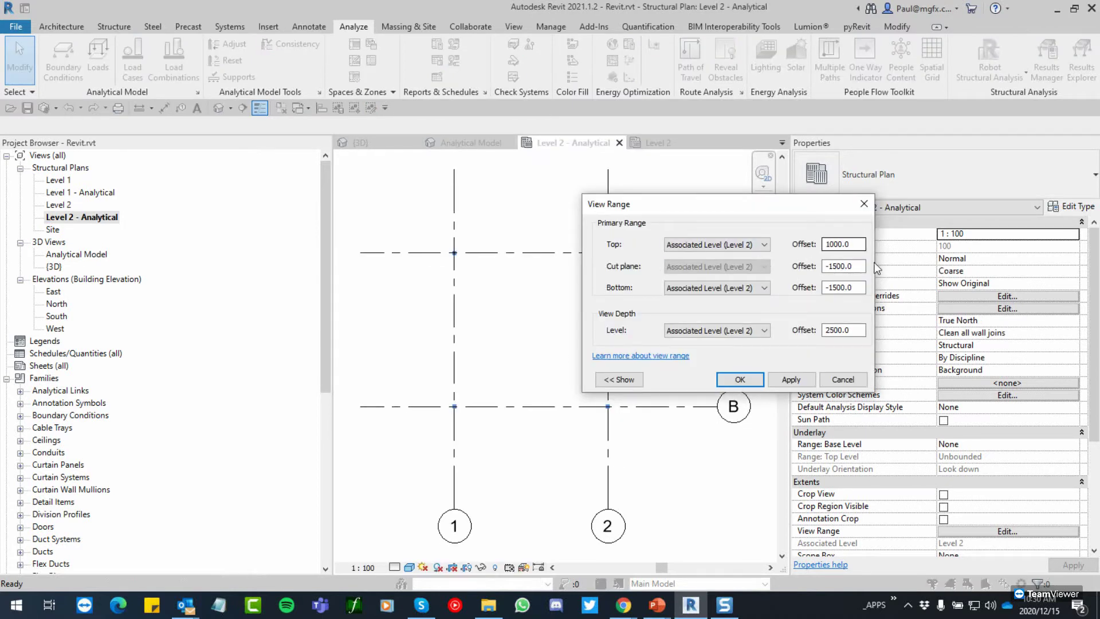
drag(865, 266, 824, 267)
text(1000)
key(Return)
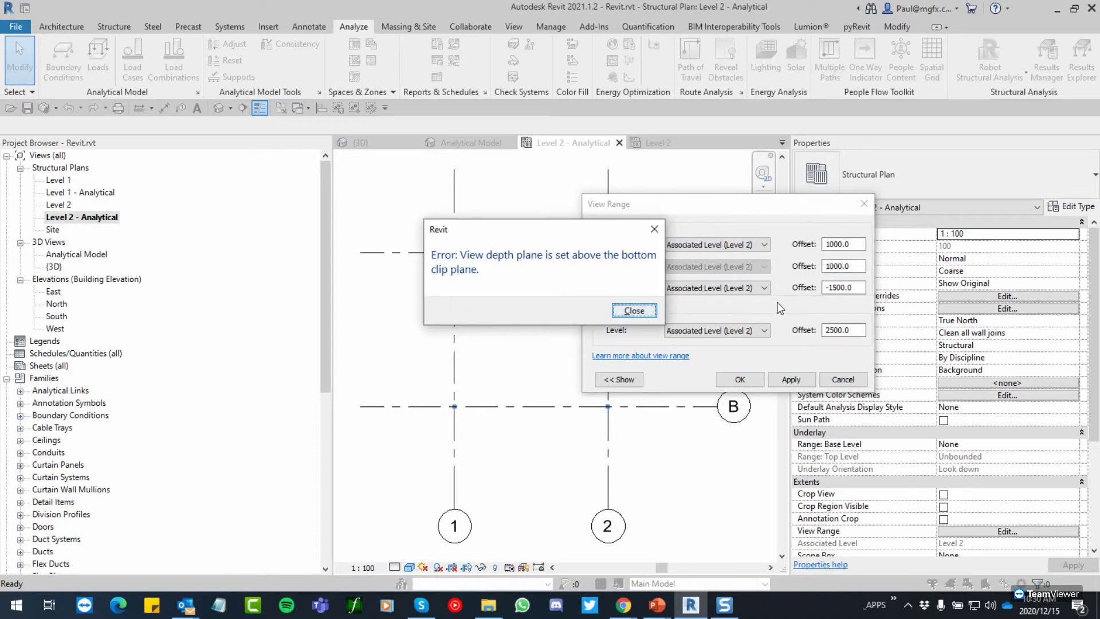
key(Return)
text(-)
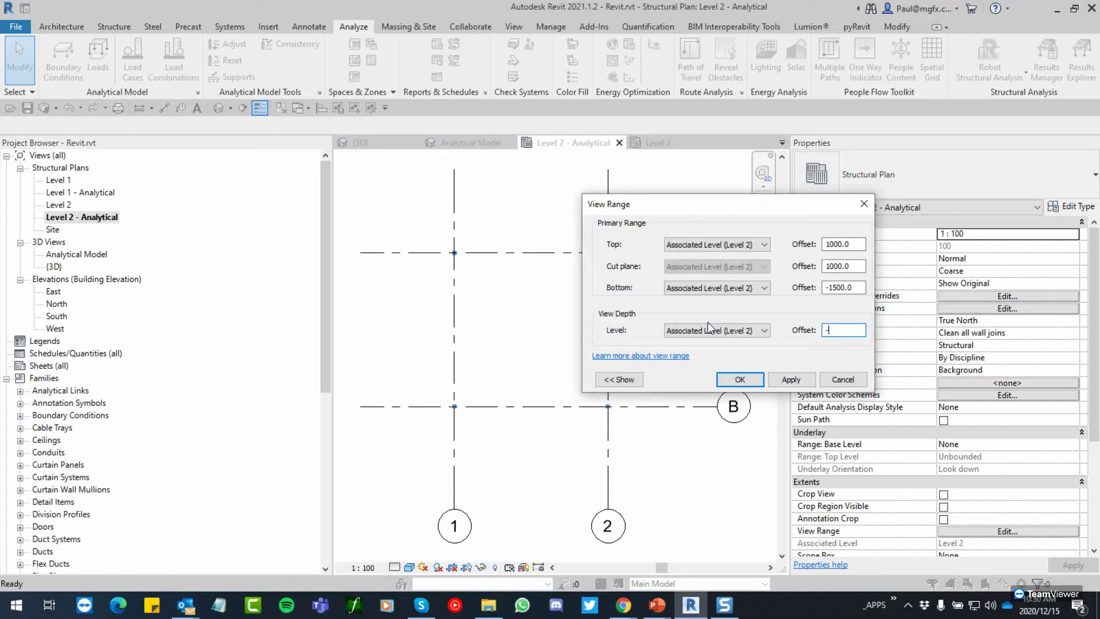
text(1500)
key(Return)
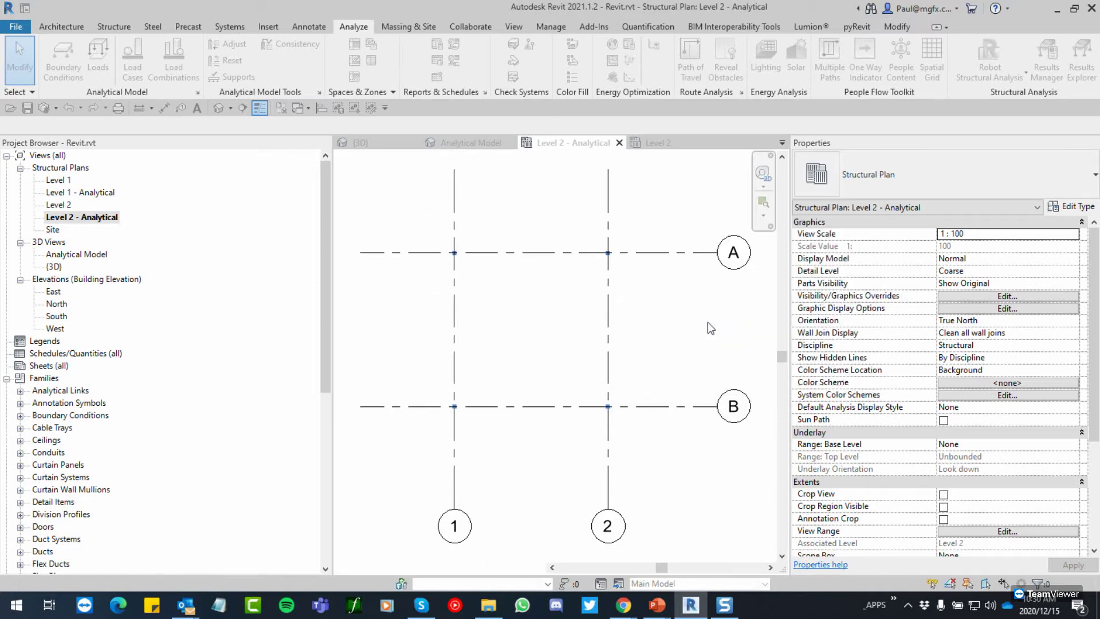
Step: Select the area load on the analytical floor, review its load case and Fz 1 force, and deselect it unchanged
scroll(460, 266, up, 1)
scroll(487, 274, up, 4)
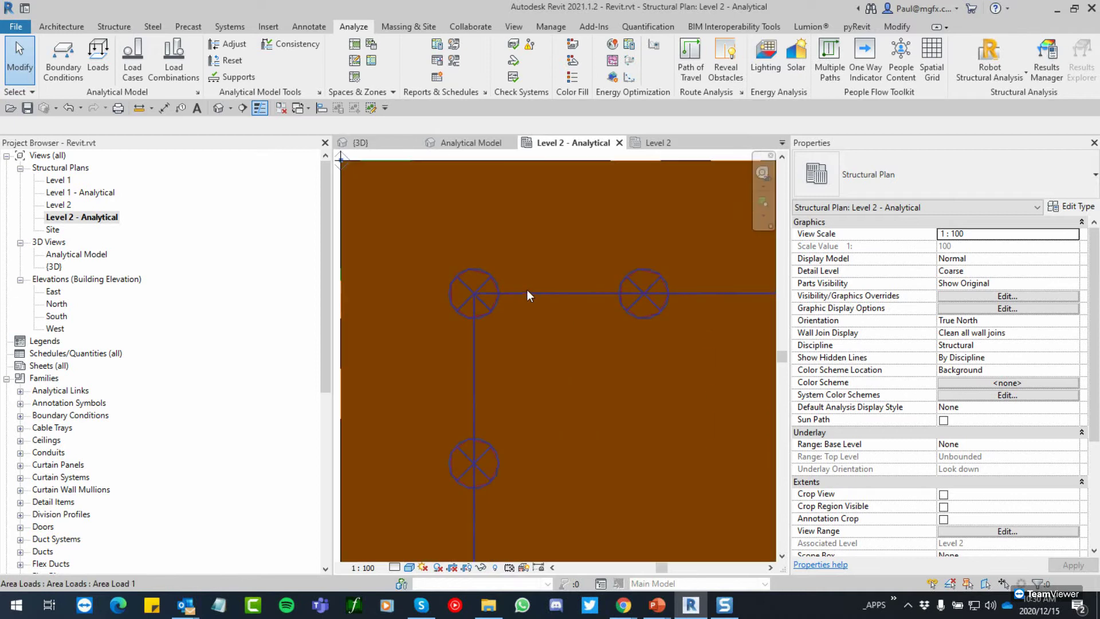
click(523, 298)
scroll(523, 298, down, 4)
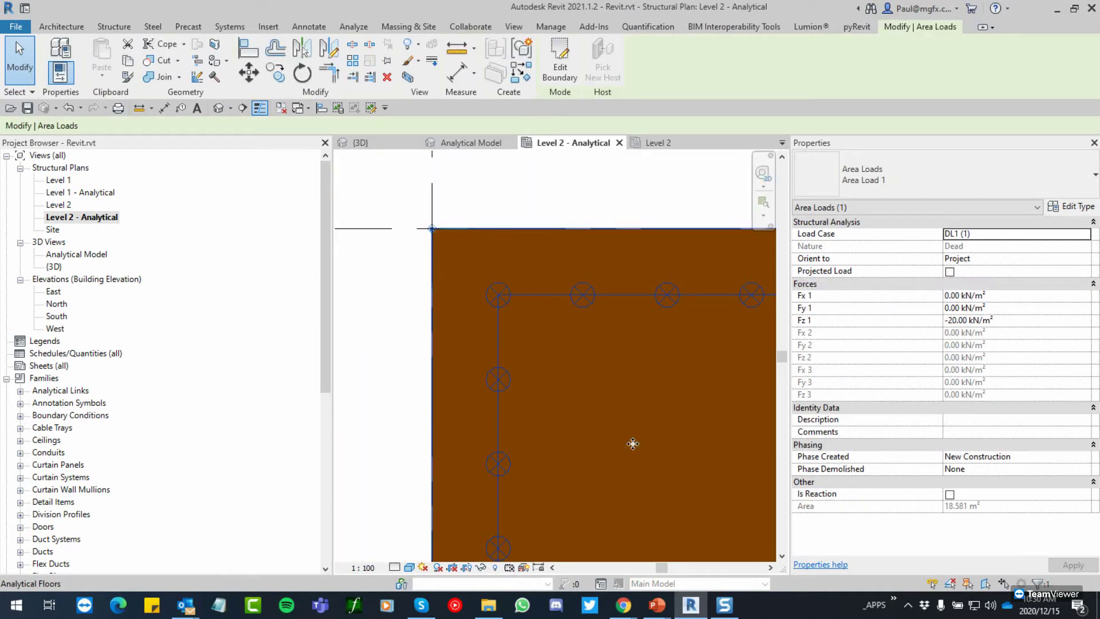
scroll(640, 330, down, 3)
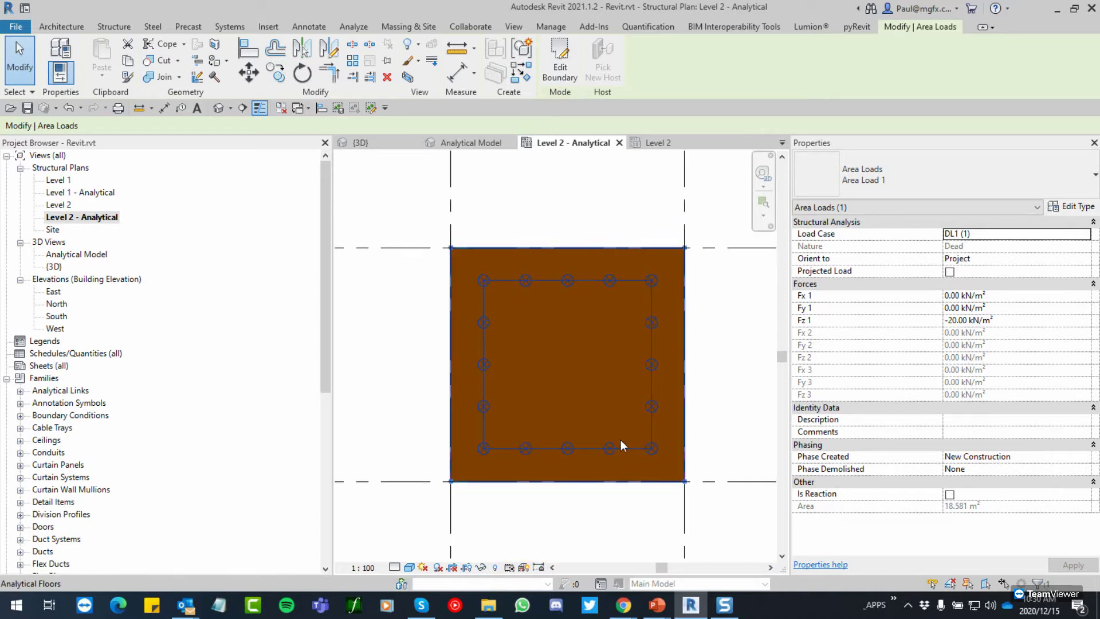
click(966, 325)
click(728, 357)
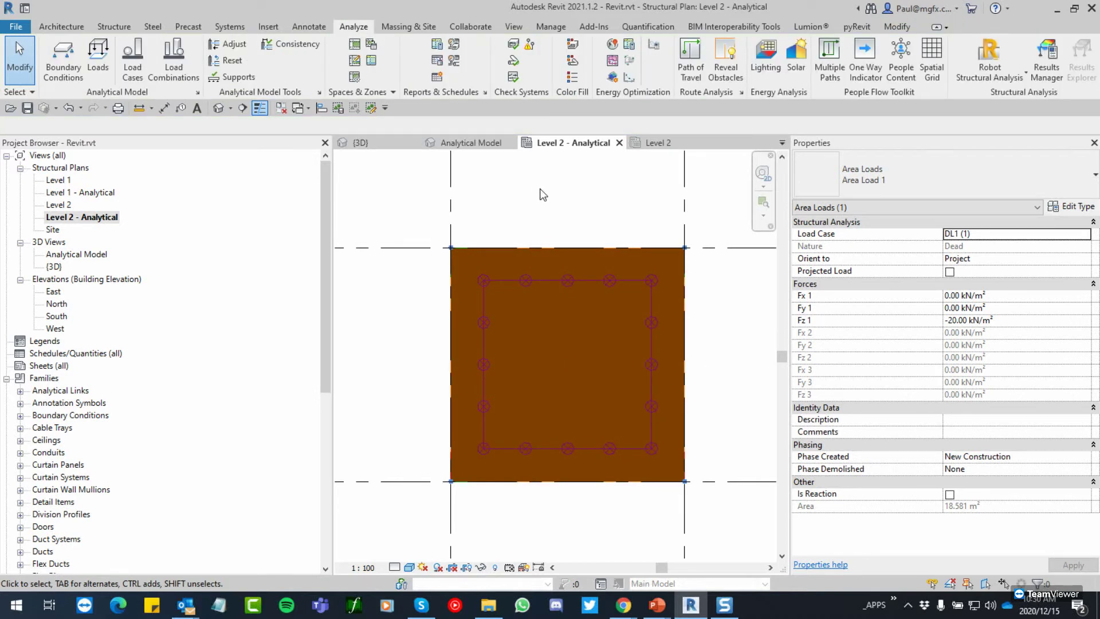
click(510, 183)
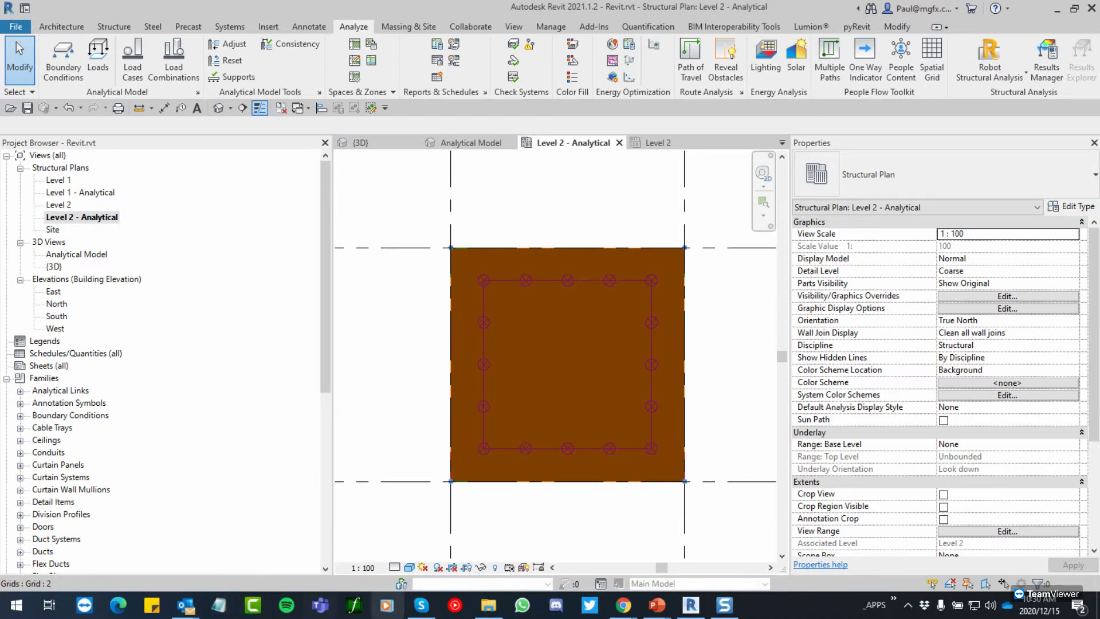
Step: Launch Autodesk Robot Structural Analysis Professional 2021
mouse_move(704, 602)
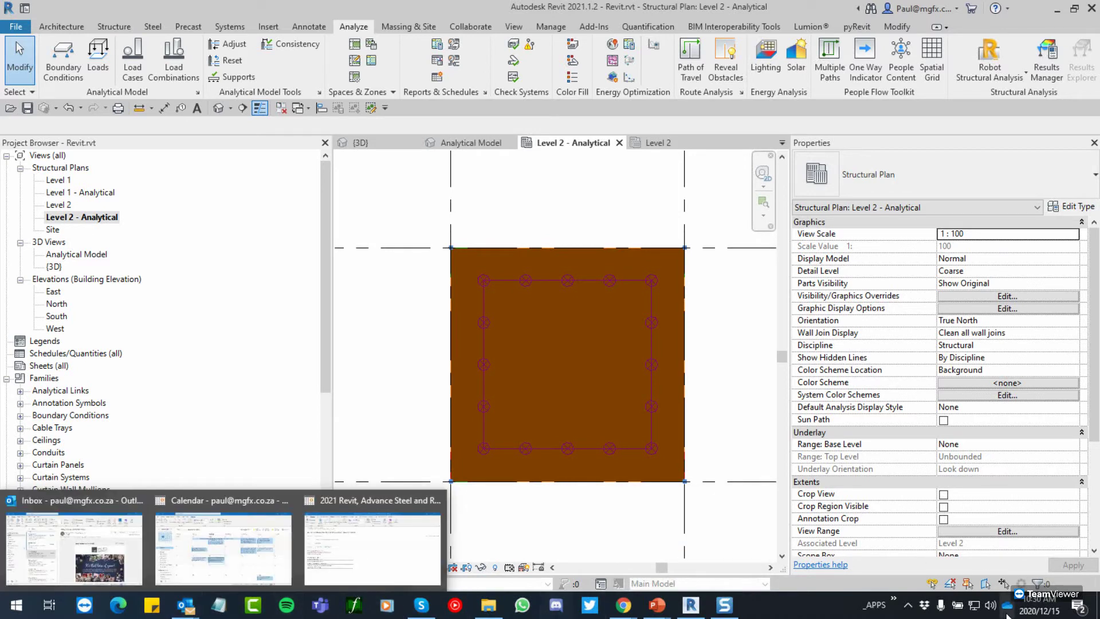
click(893, 605)
mouse_move(939, 378)
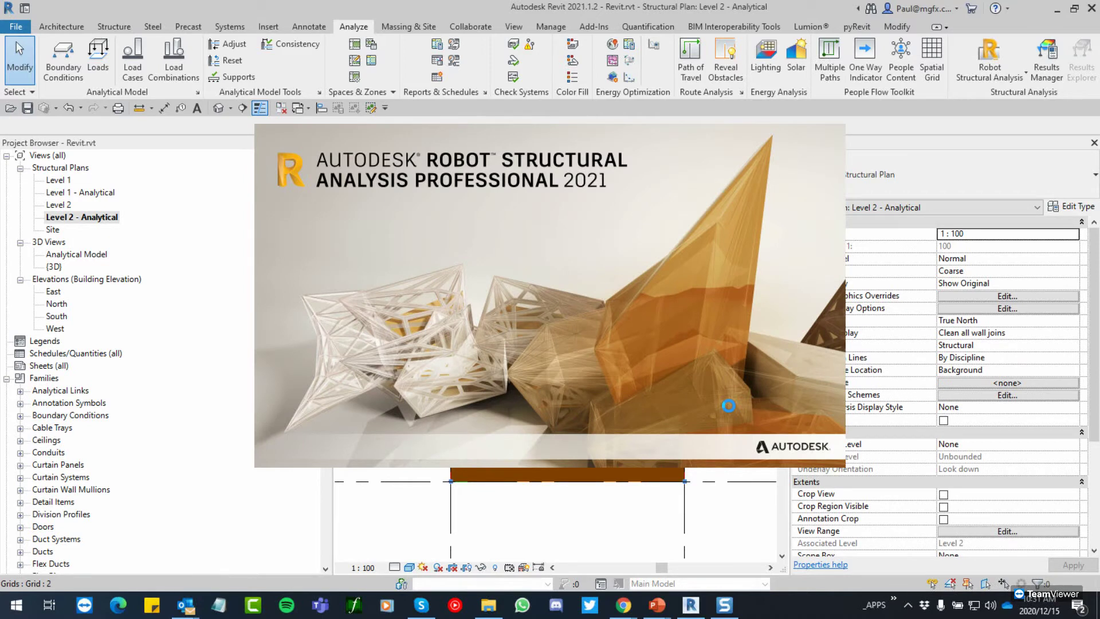
Step: View the loaded slab and supports in the Analytical Model 3D view, and return to the {3D} view
double_click(63, 255)
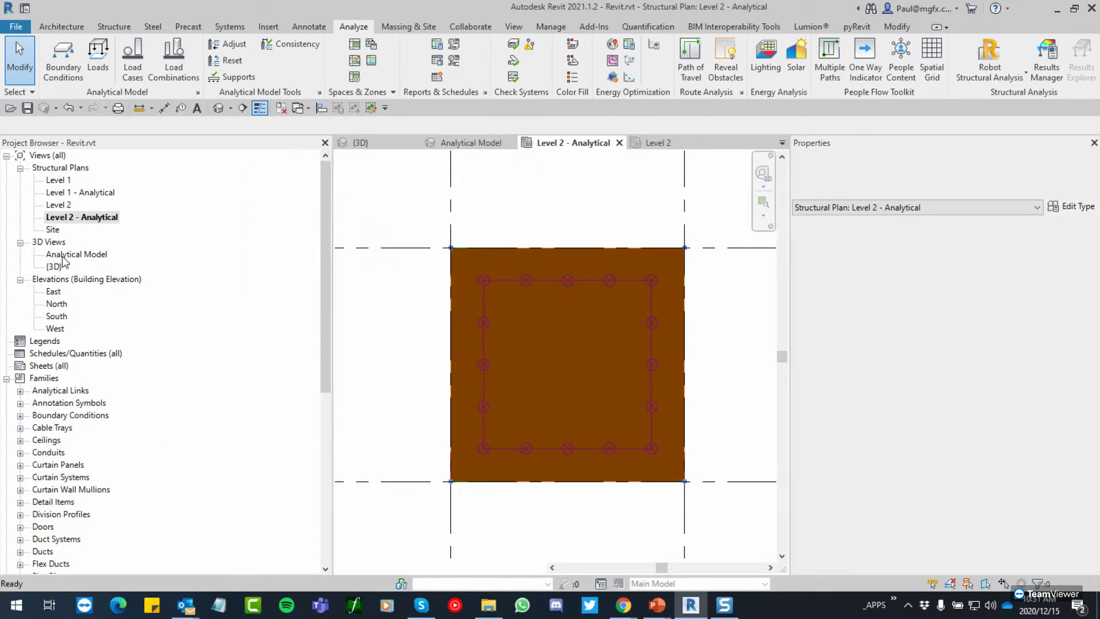
scroll(483, 478, down, 3)
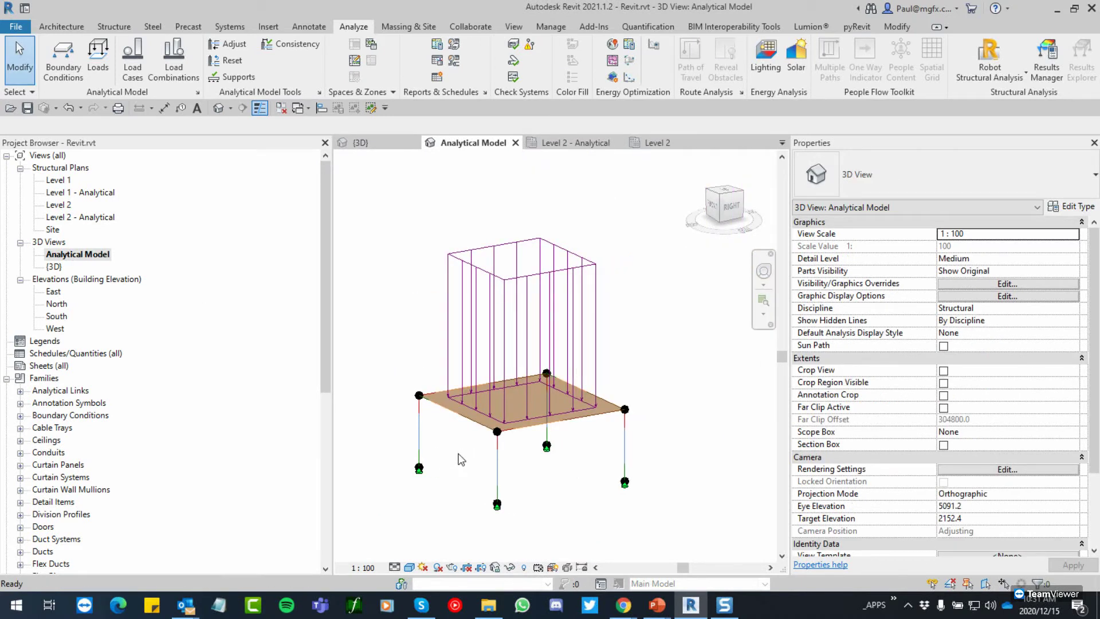
middle_drag(470, 459, 487, 457)
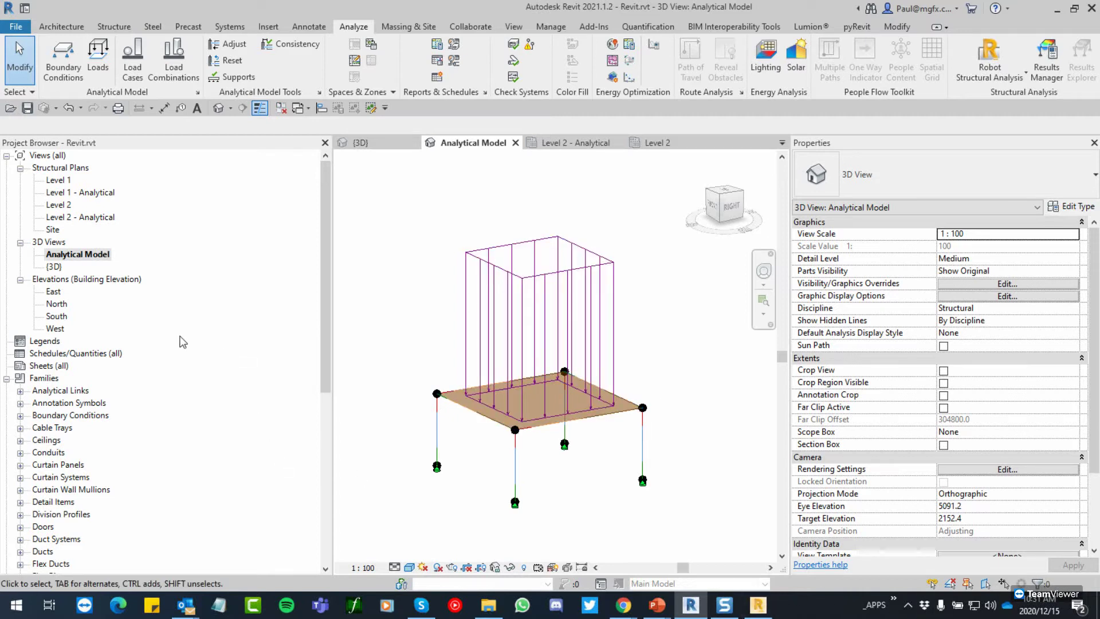
double_click(54, 267)
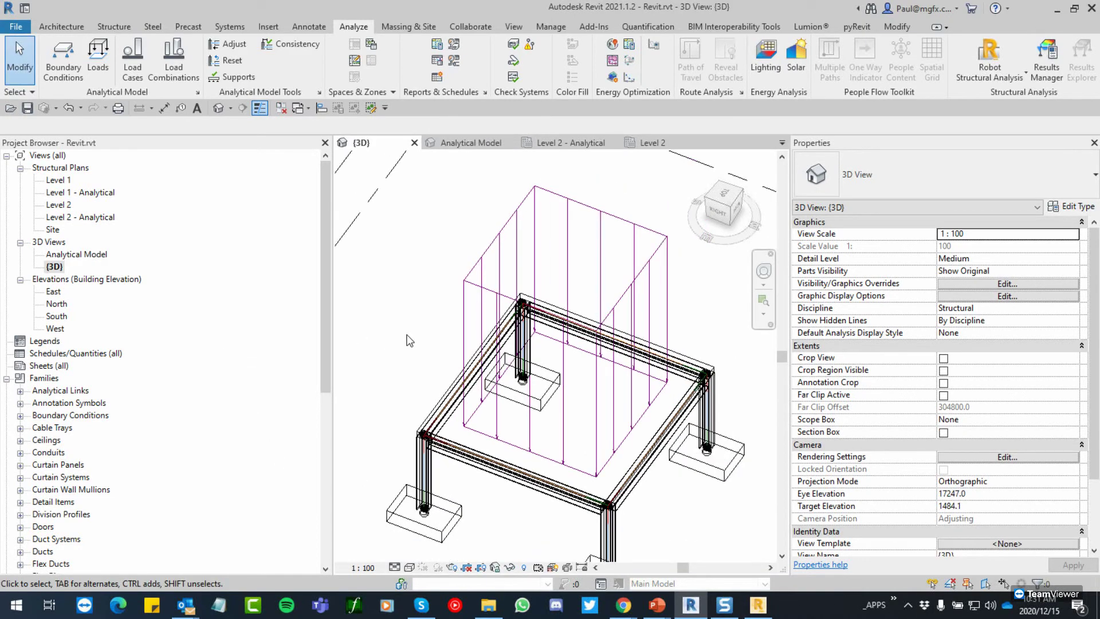
Step: Switch to Robot Structural Analysis and start a new project from the frame structure template
shift+middle_drag(395, 405, 404, 361)
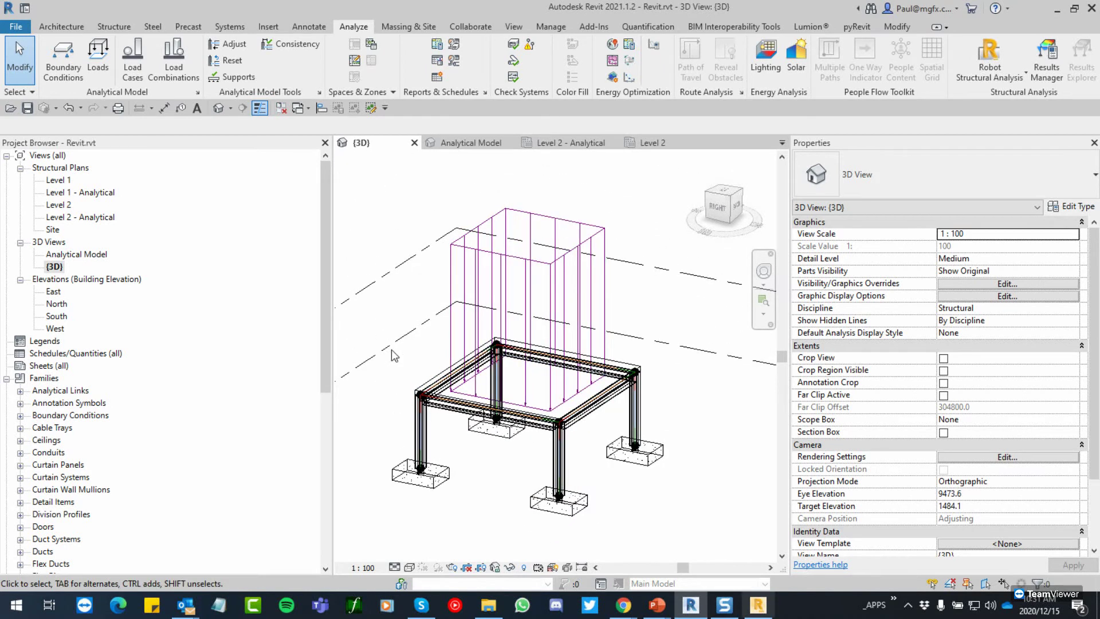
key(alt+Tab)
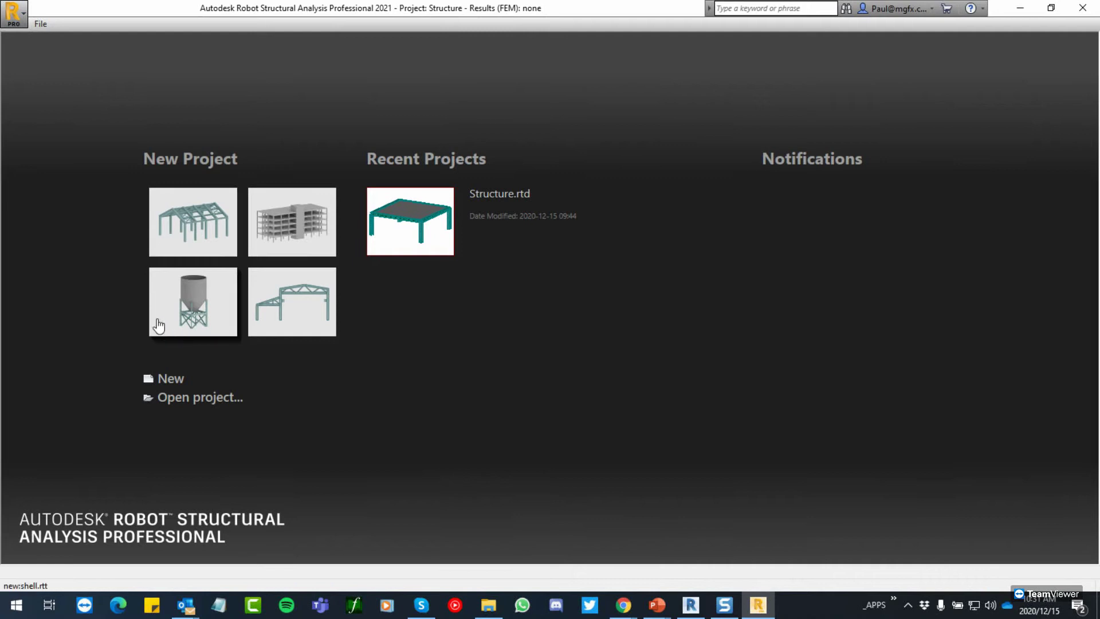
click(184, 209)
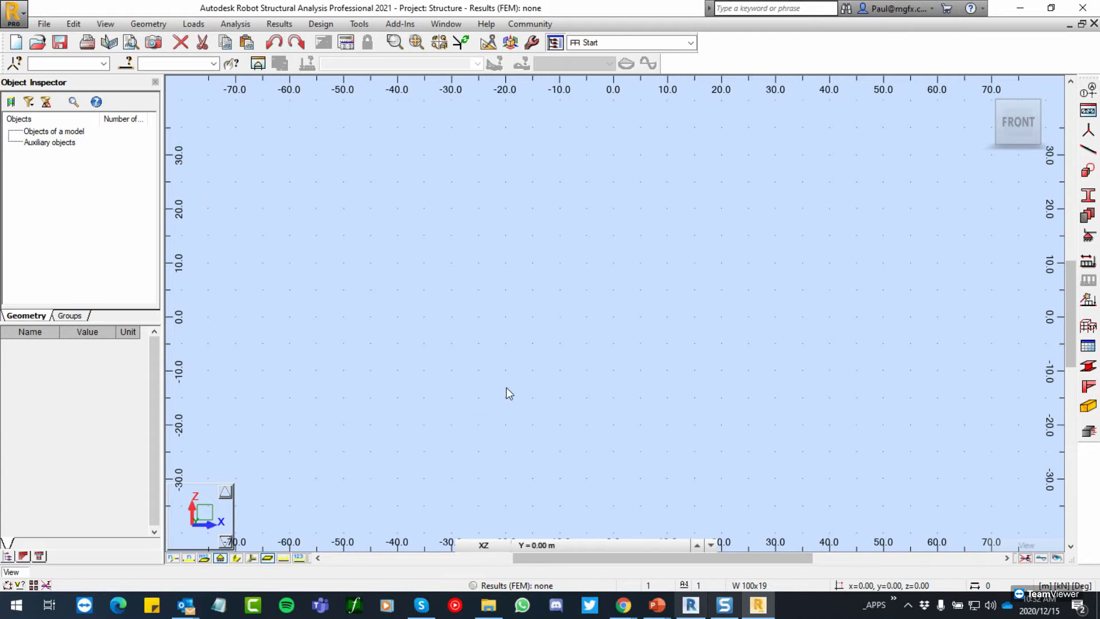
Step: Switch to Revit and send the model to Robot Structural Analysis by direct integration, with DL1 as the self-weight case
key(alt+Tab)
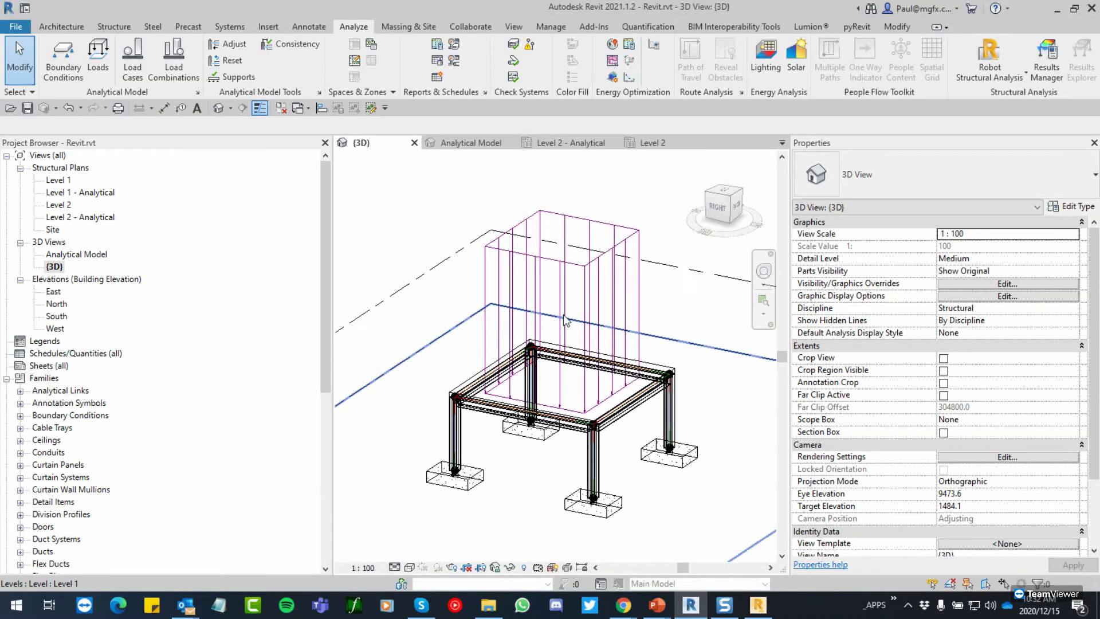
click(1020, 82)
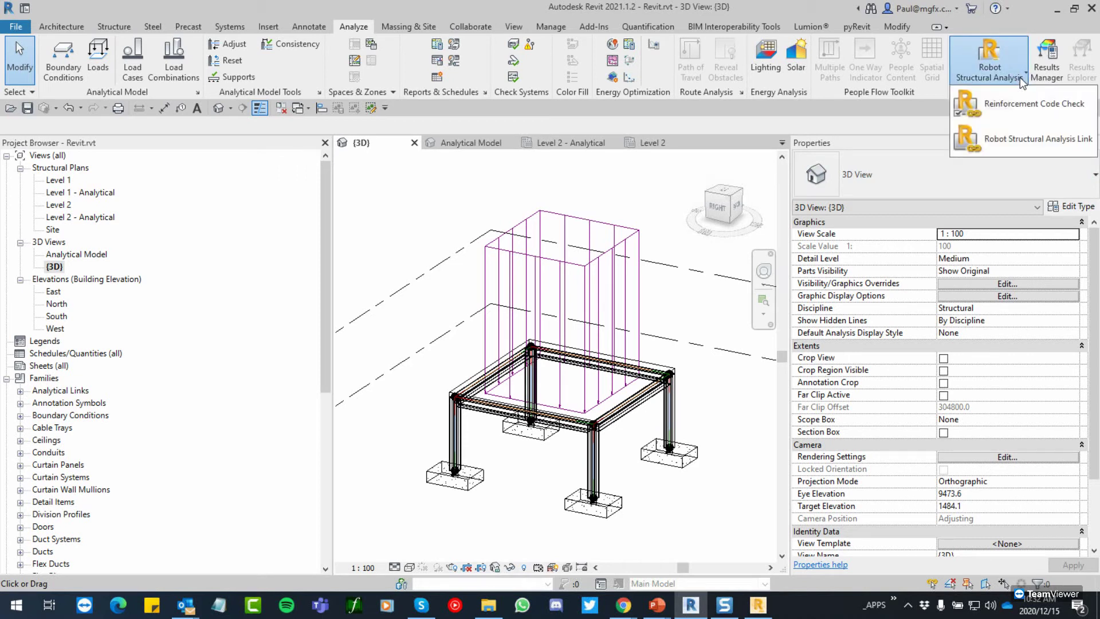
click(1022, 144)
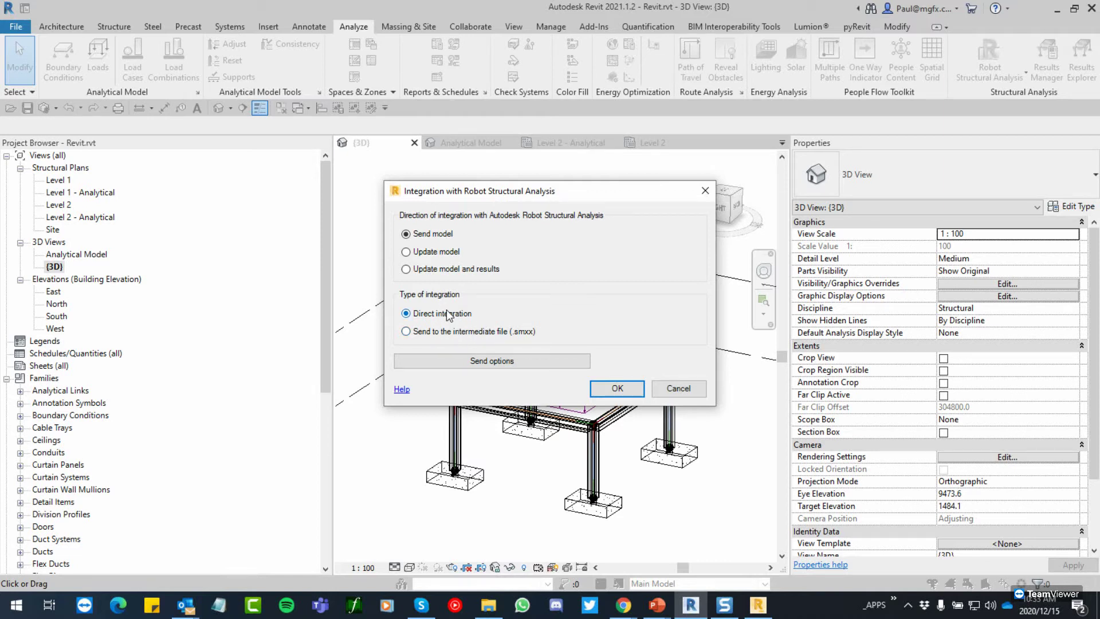
click(499, 362)
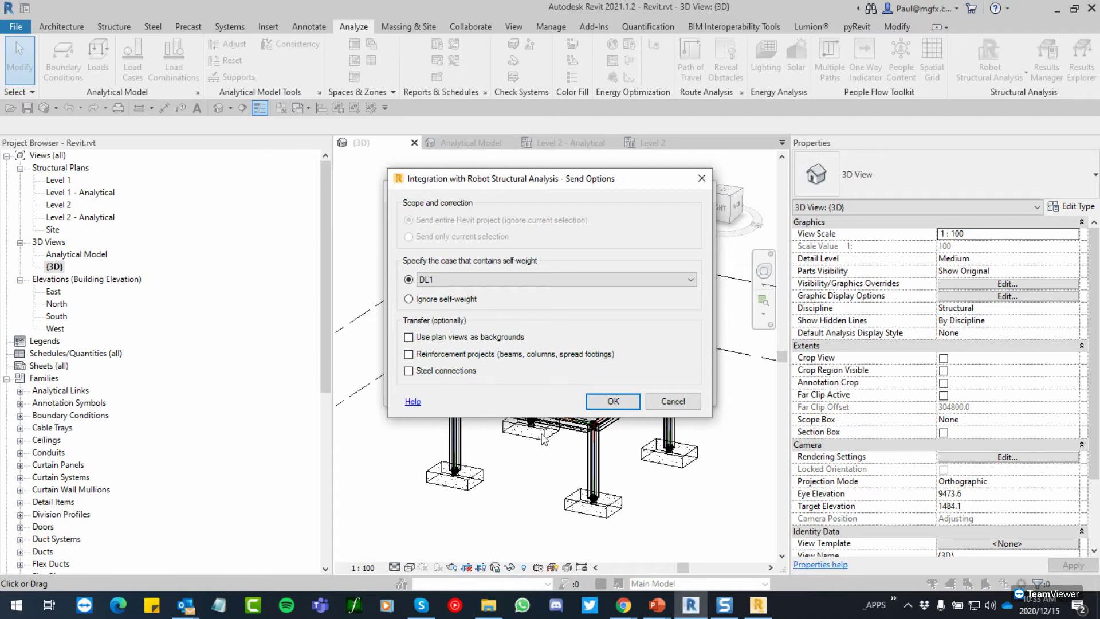
click(629, 404)
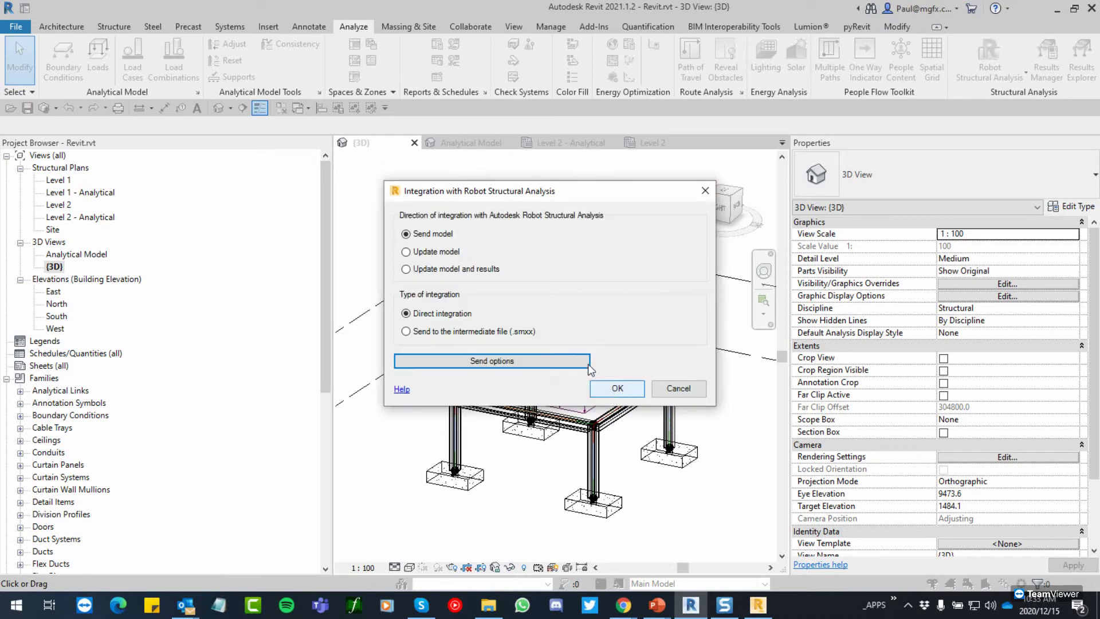
click(617, 389)
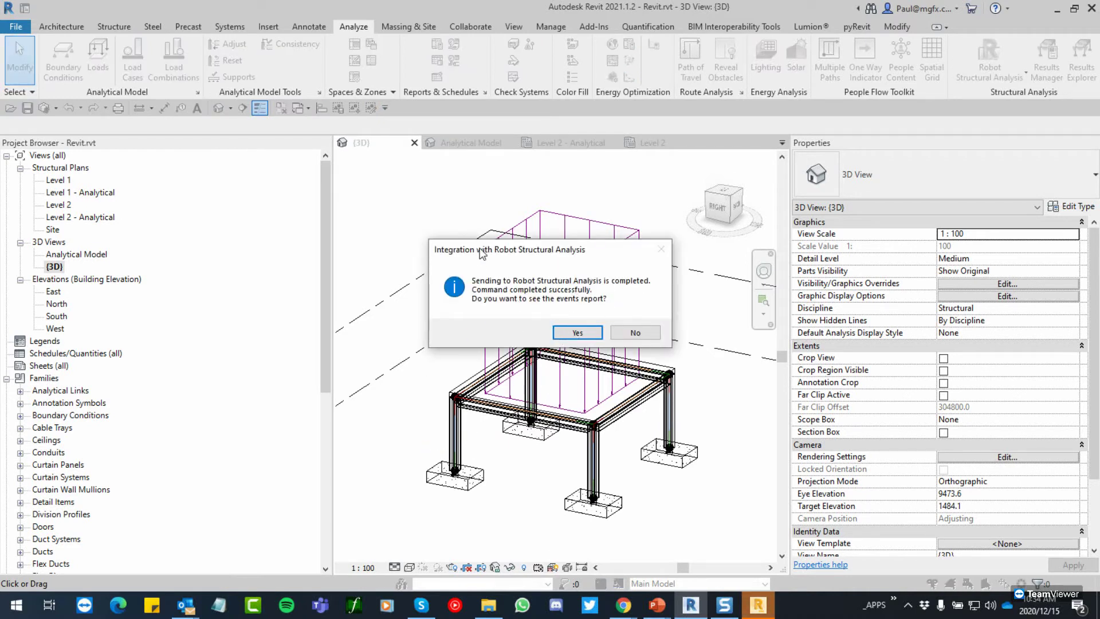
Step: Open the events report of the model transfer and review its list of messages
key(Return)
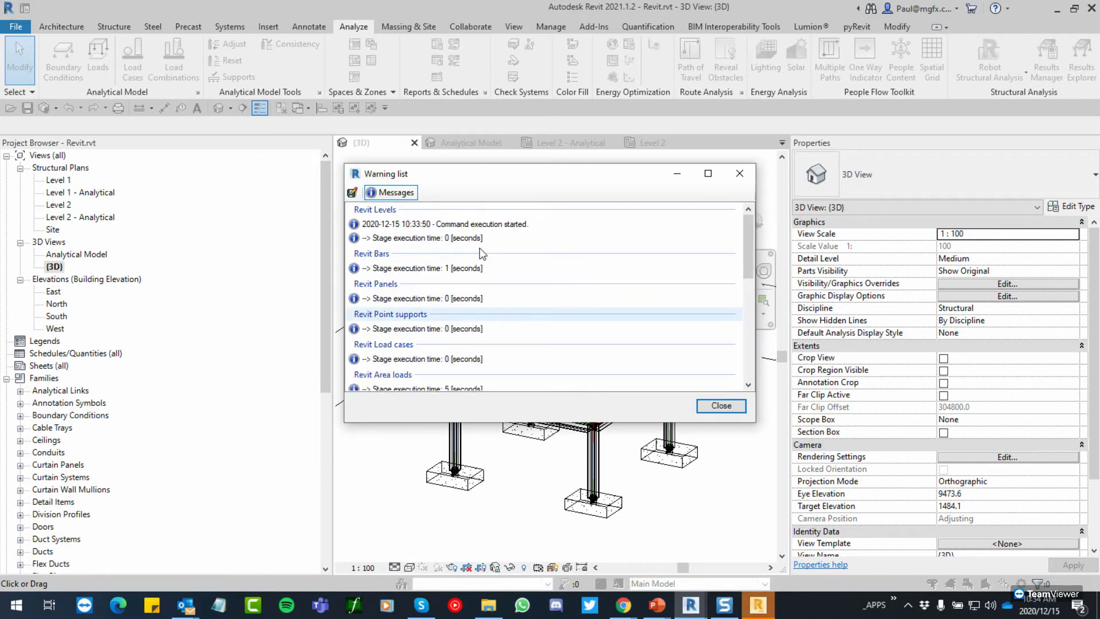
scroll(426, 258, down, 5)
scroll(425, 246, up, 5)
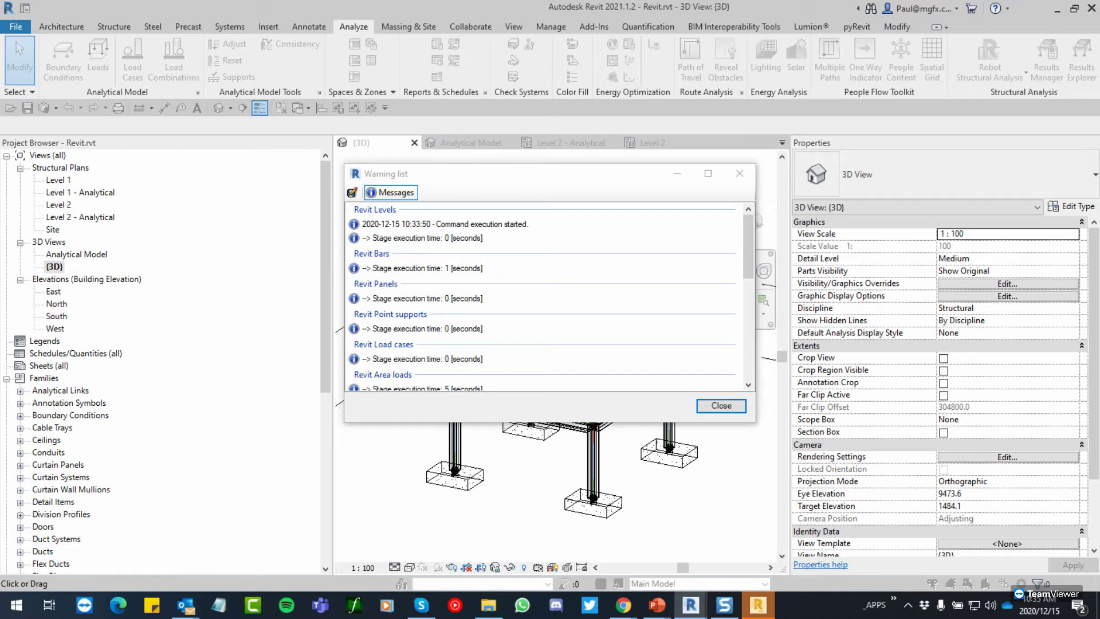
Step: Switch to Chrome and open the Autodesk Knowledge Network page on system requirements for Robot Structural Analysis Professional 2020
key(alt+Tab)
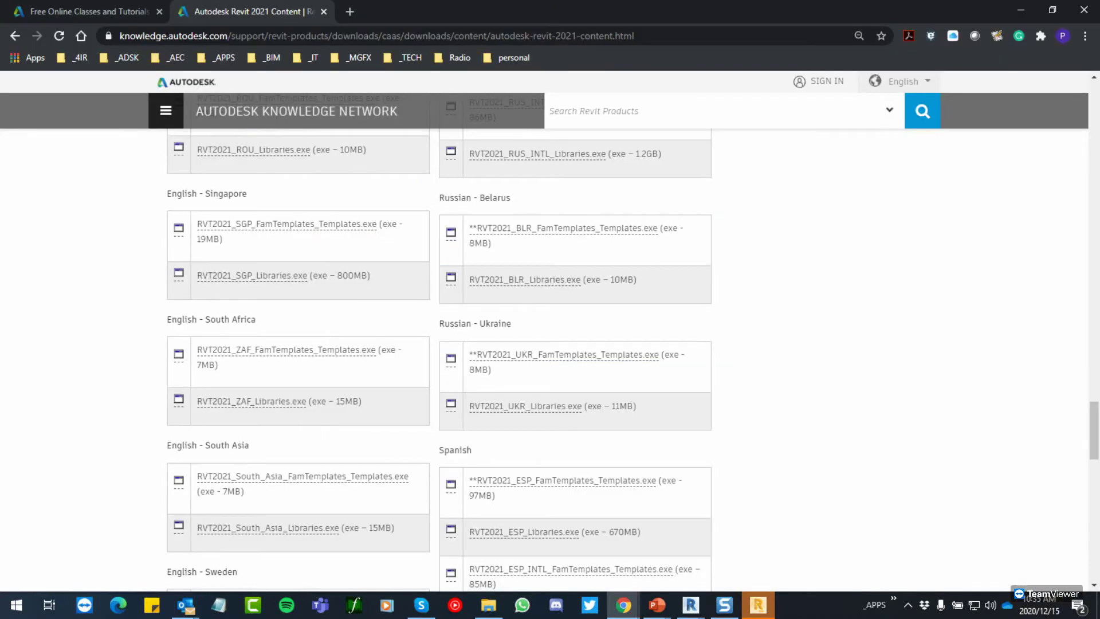
click(352, 11)
drag(401, 12, 0, 89)
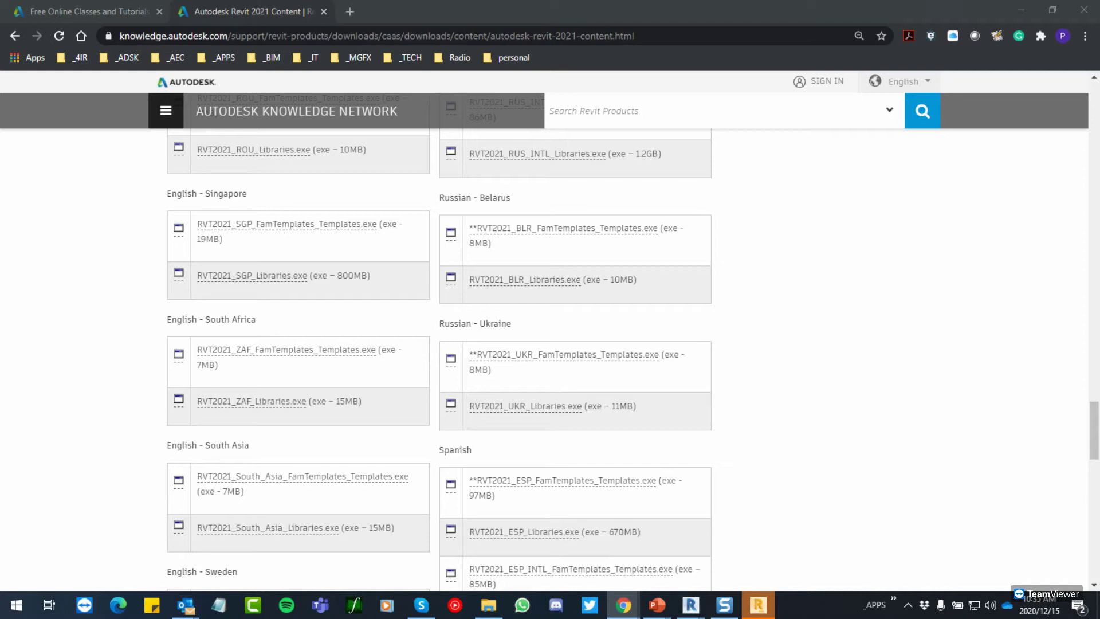
drag(0, 86, 437, 62)
double_click(437, 65)
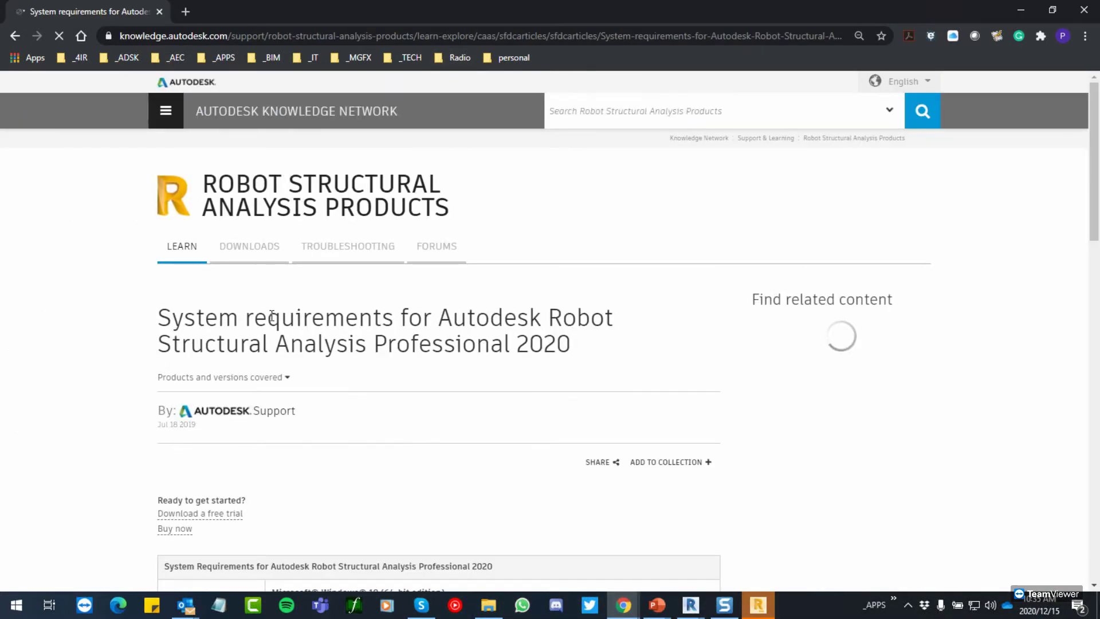
Step: Examine the Robot Structural Analysis Professional 2020 requirements table, highlighting the memory requirement
scroll(285, 354, down, 5)
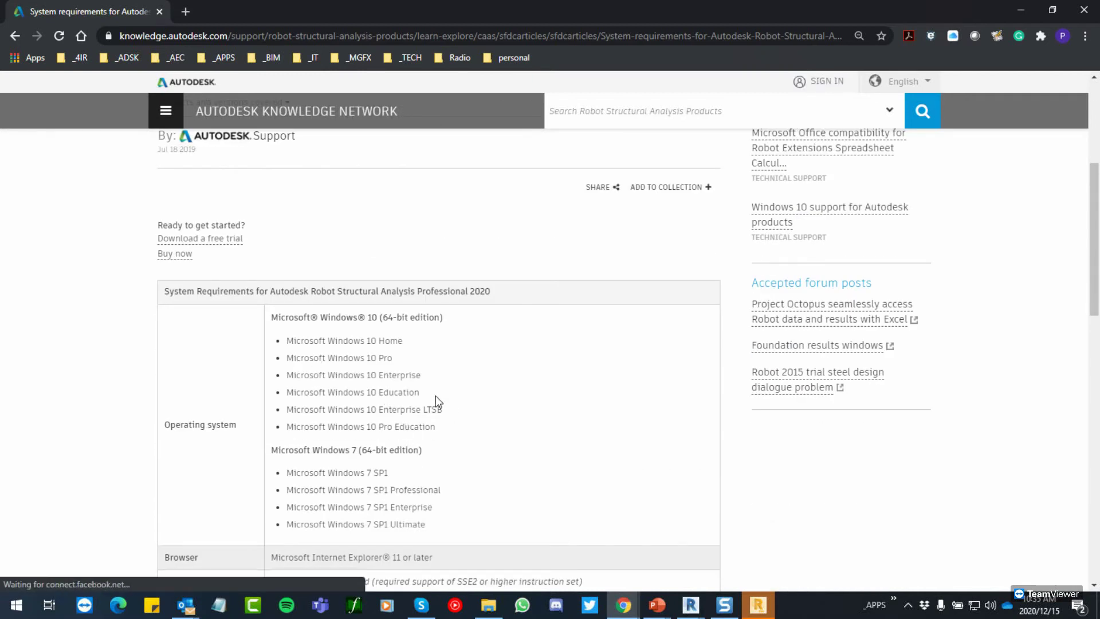
scroll(422, 394, down, 1)
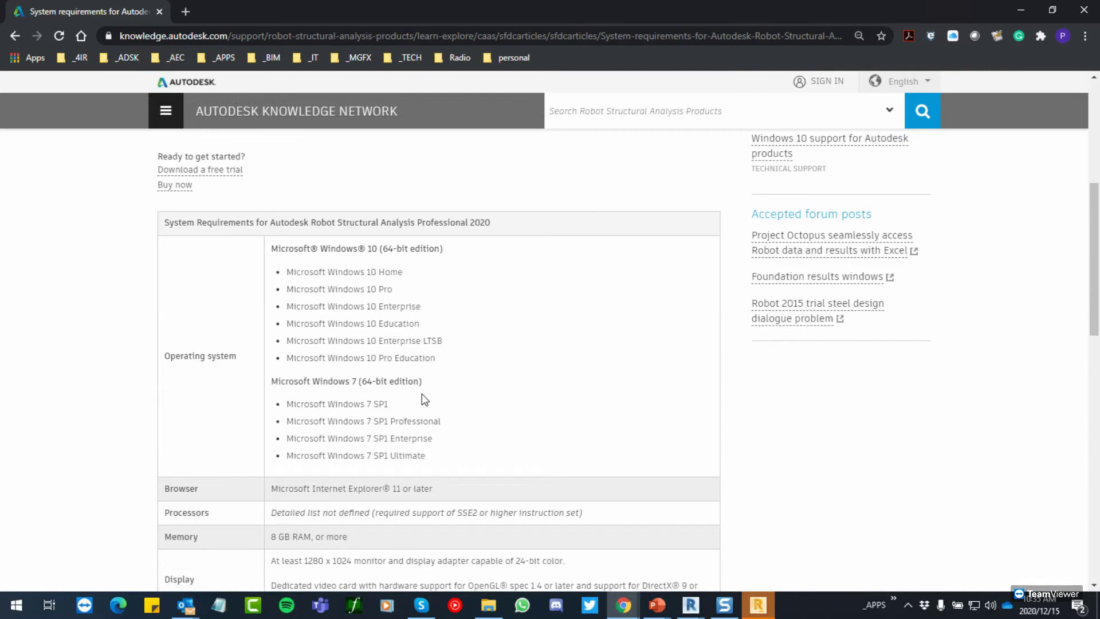
scroll(424, 395, down, 2)
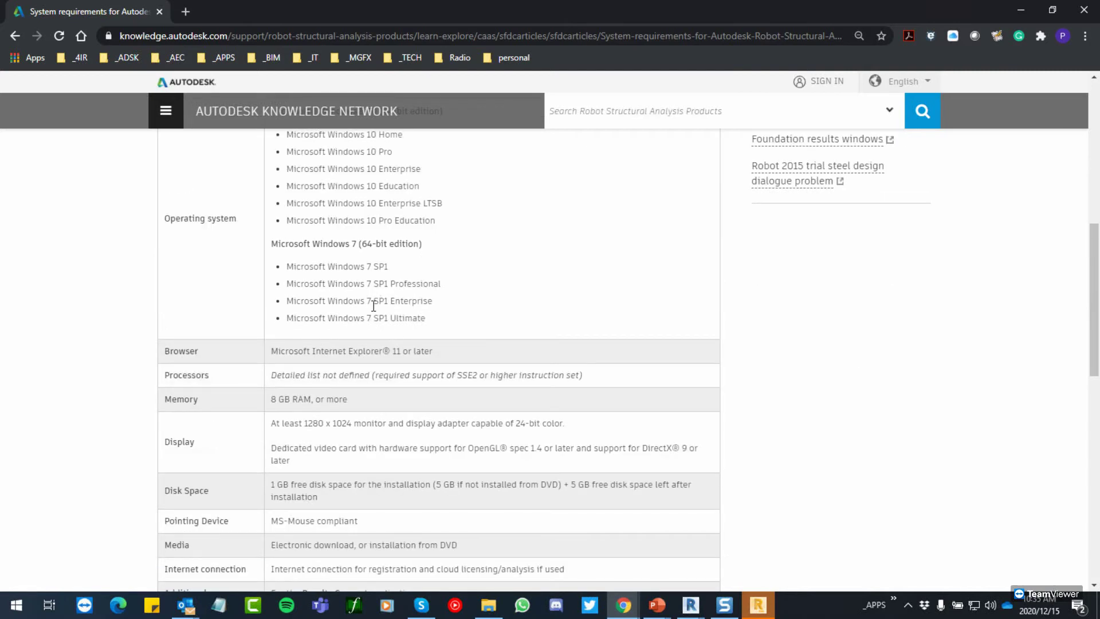
scroll(277, 352, down, 1)
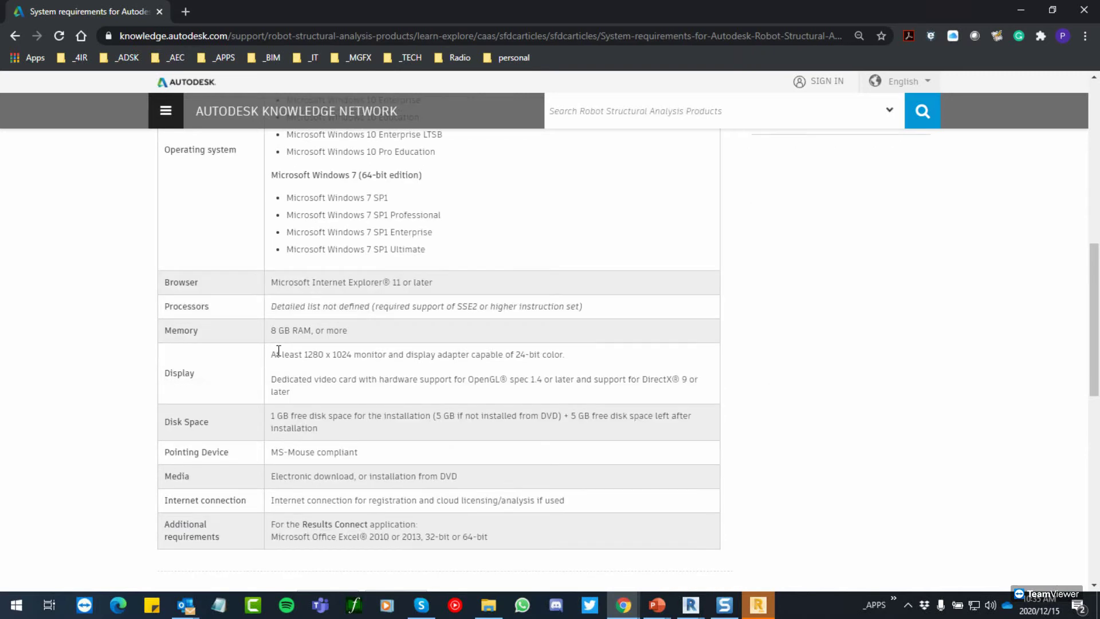
drag(270, 331, 338, 328)
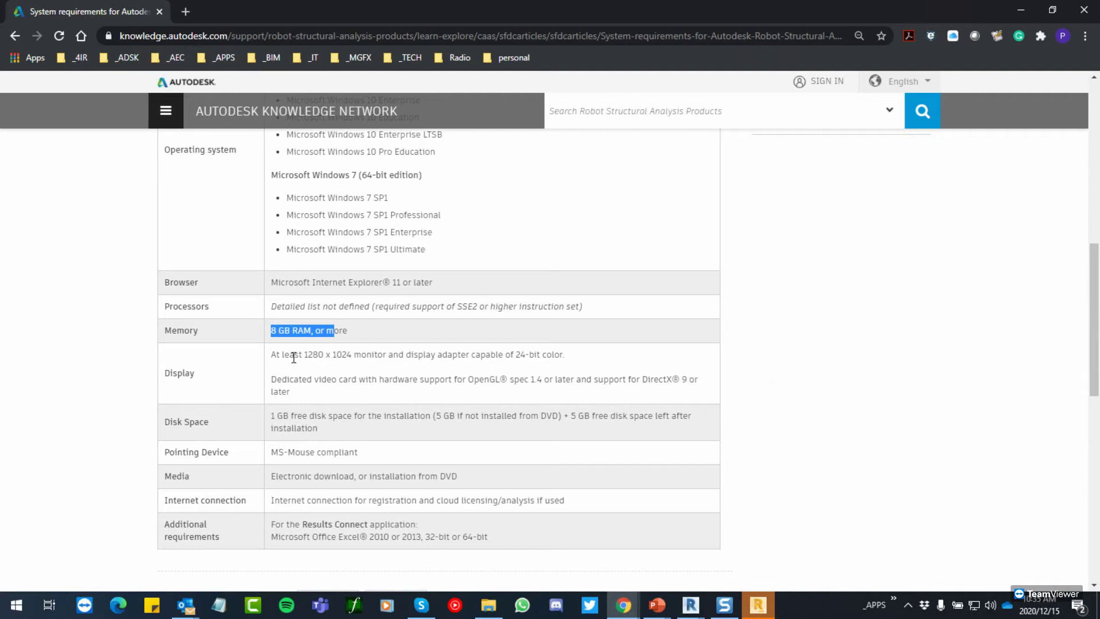
scroll(298, 368, down, 3)
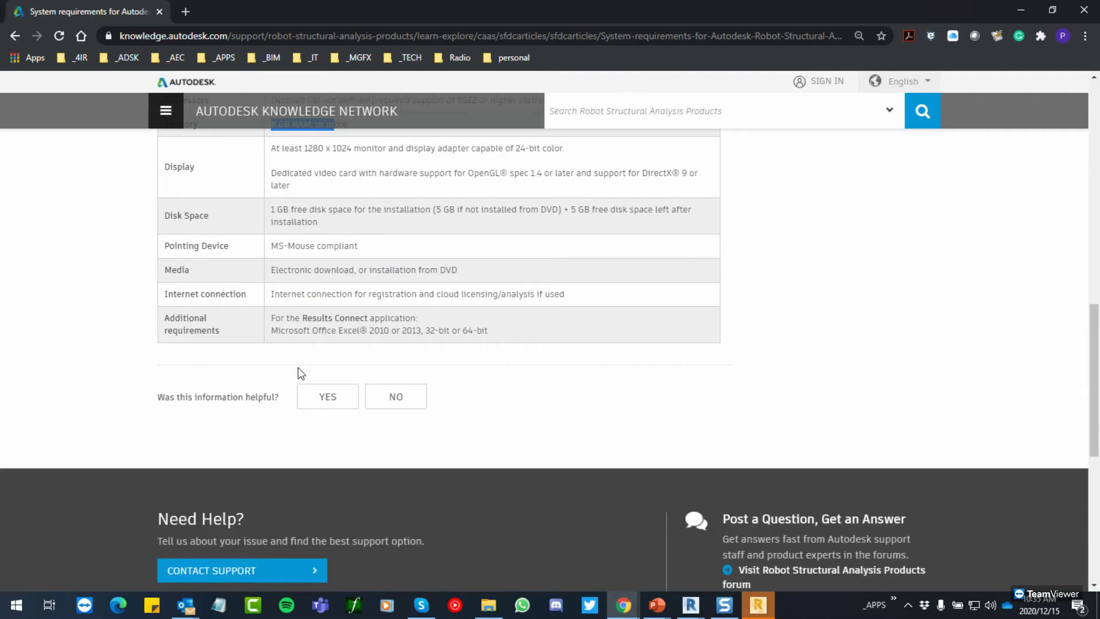
scroll(298, 369, up, 4)
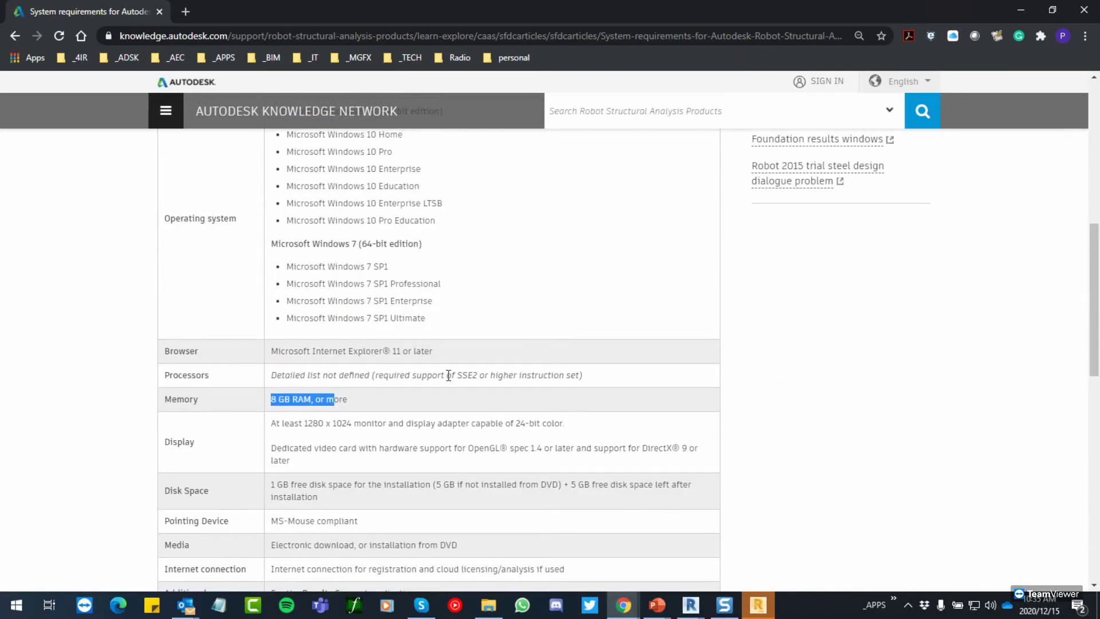
scroll(387, 379, up, 6)
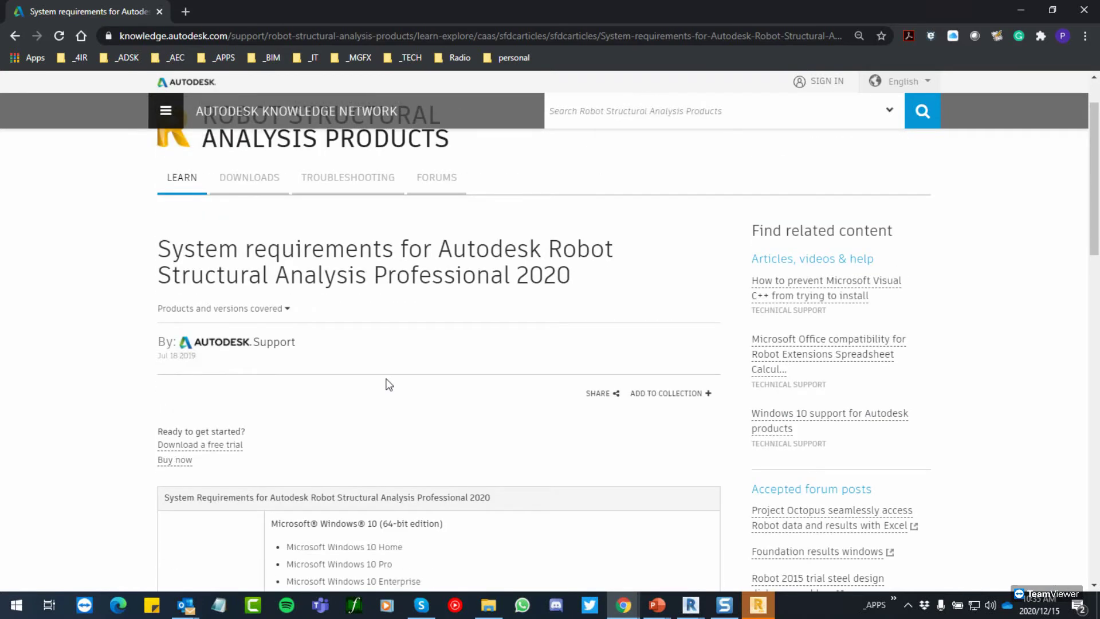
scroll(387, 383, down, 4)
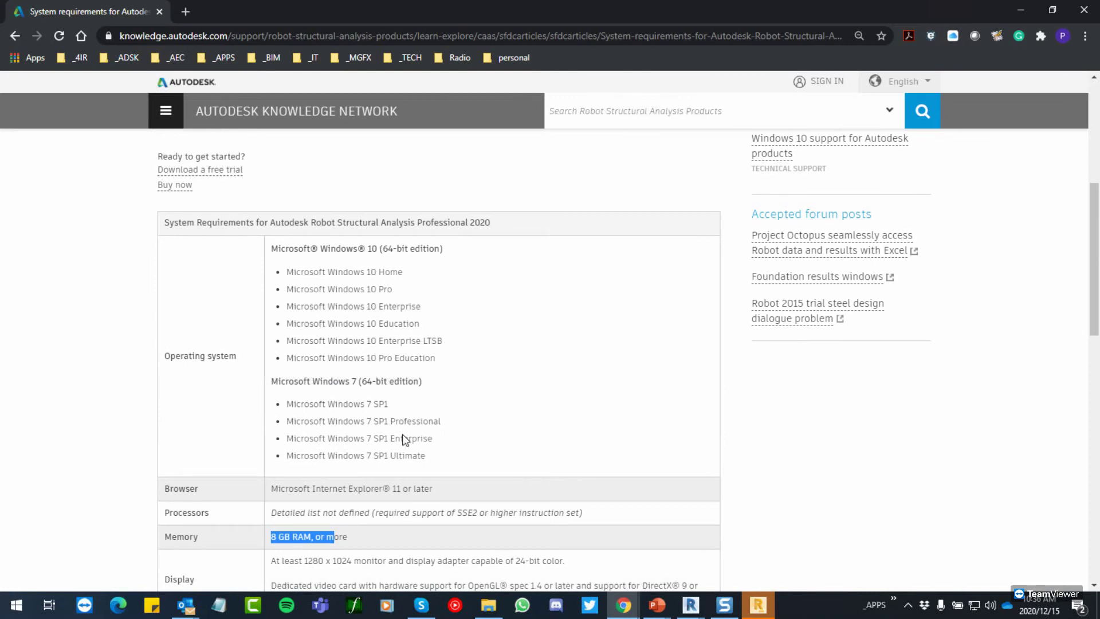
scroll(403, 439, down, 3)
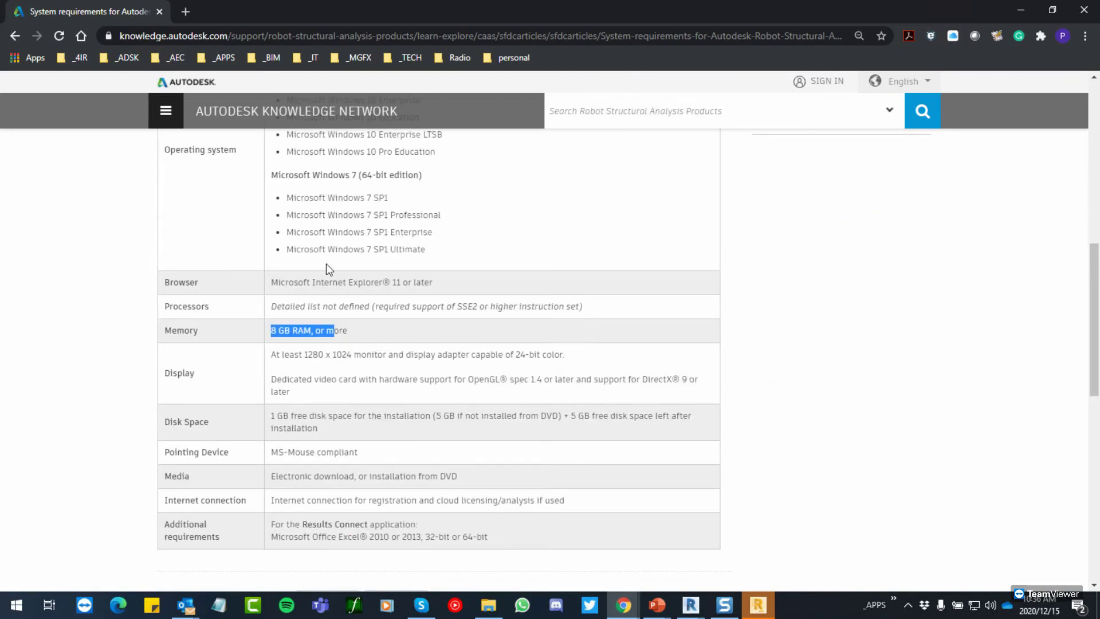
Step: Search the web for "revit 2021 hardware requirements" in a new browser tab and open the Autodesk page on Revit 2021 system requirements
click(185, 12)
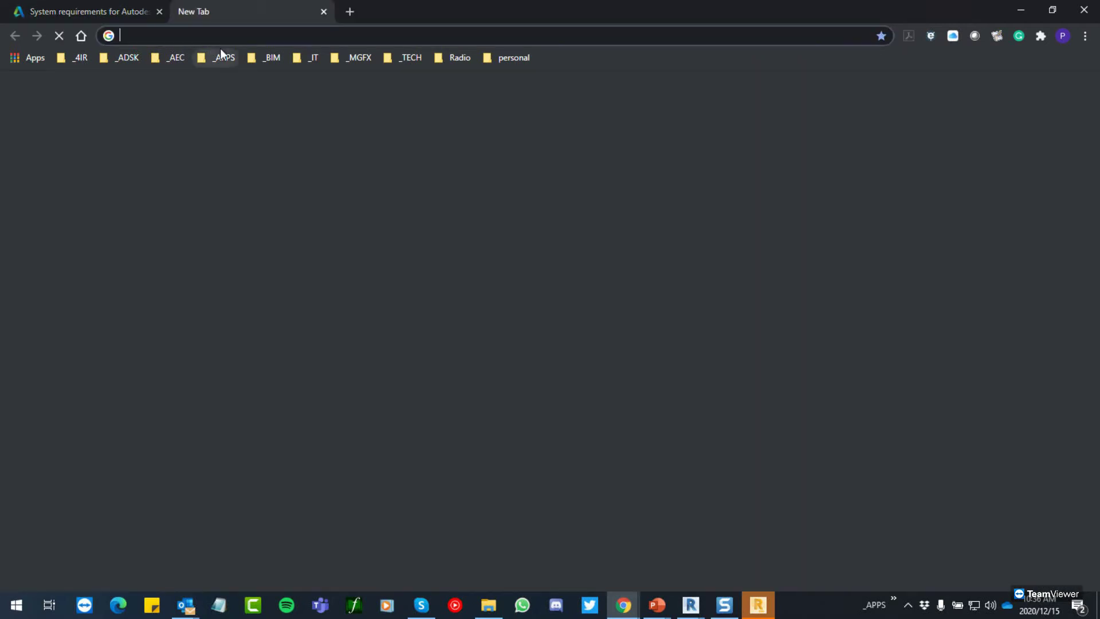
text(revit 29)
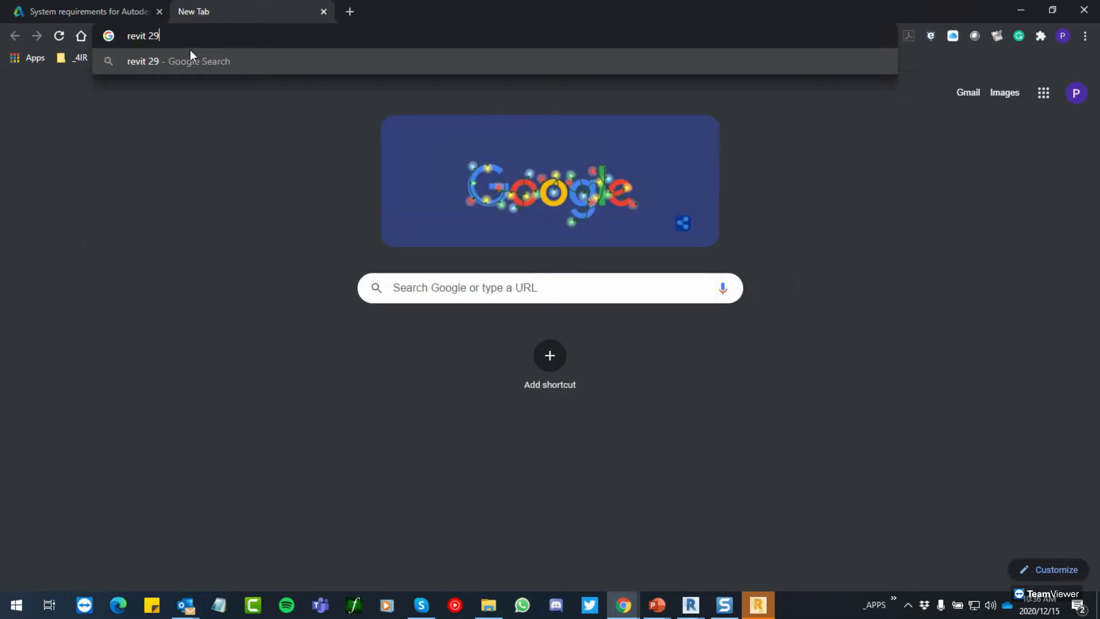
key(BackSpace)
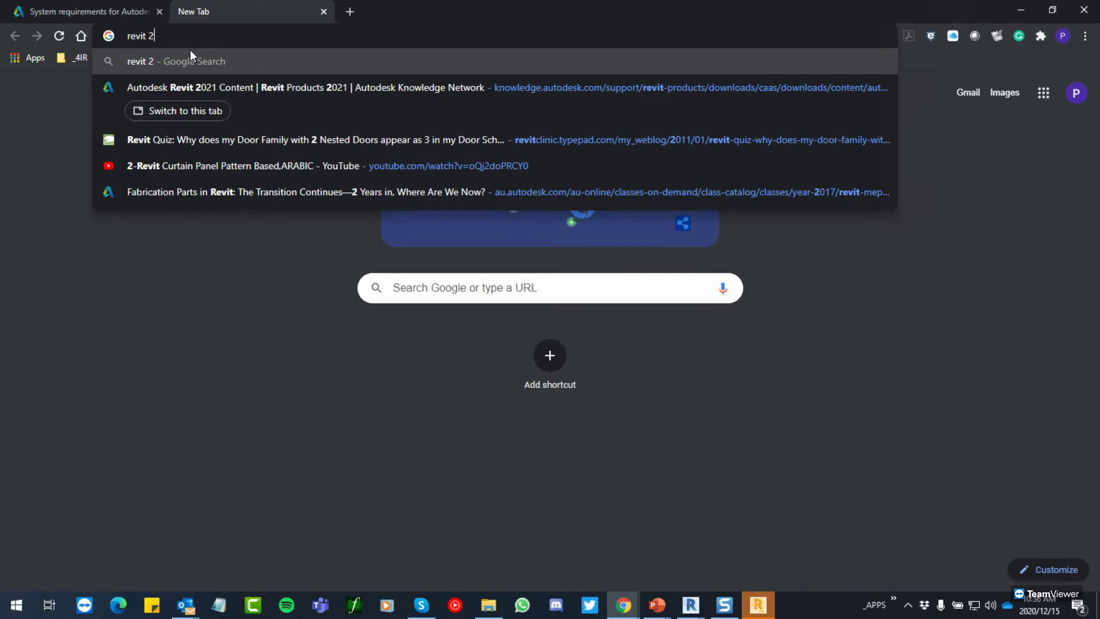
text(021 hardware requir)
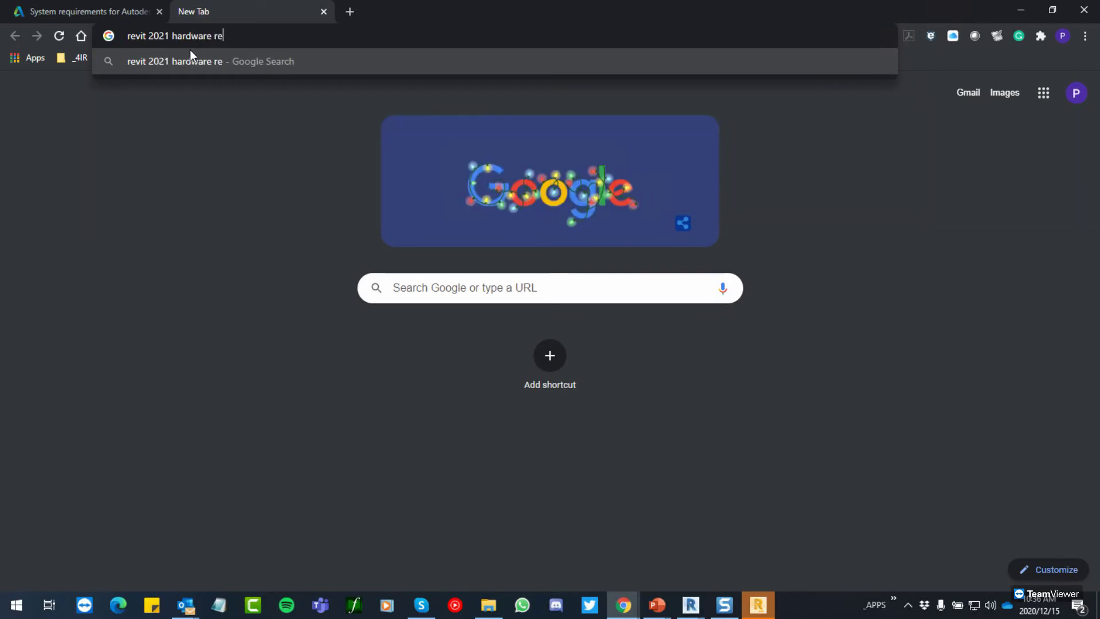
text(ements)
key(Return)
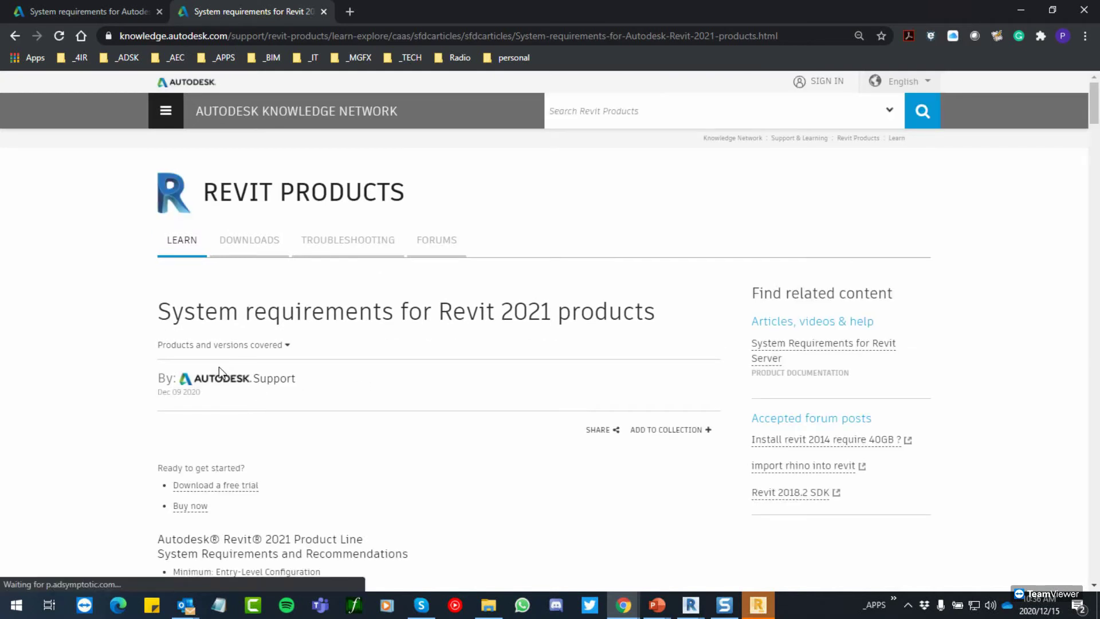
Step: Examine the Revit 2021 requirements tables, highlighting the memory requirement for large, complex models
scroll(219, 366, down, 2)
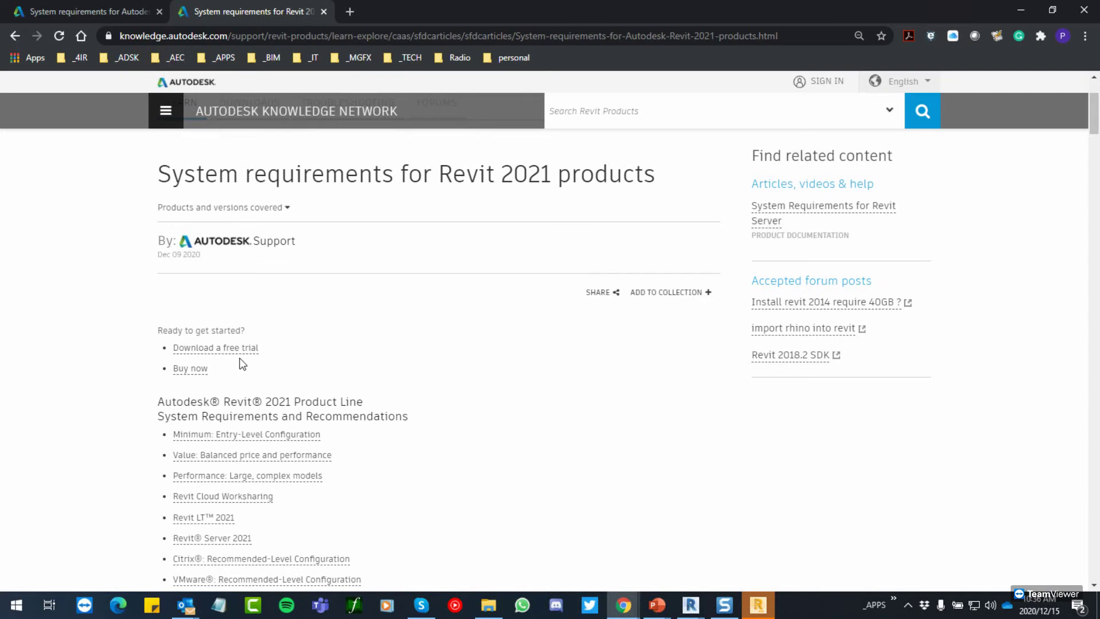
scroll(240, 358, down, 20)
scroll(239, 358, down, 2)
scroll(258, 359, up, 2)
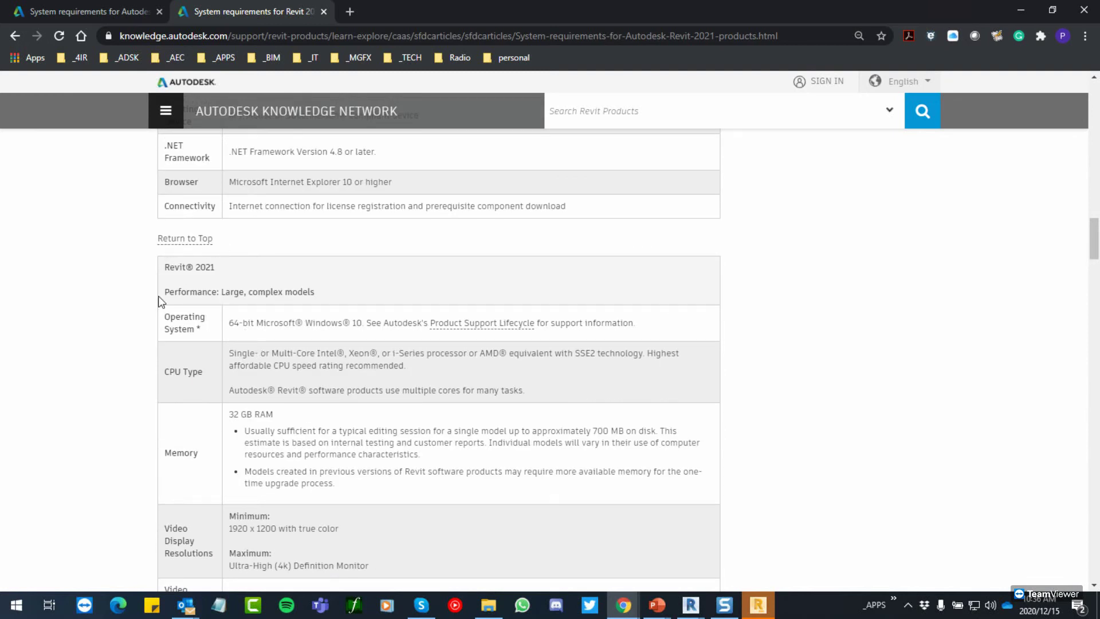
scroll(260, 329, down, 1)
drag(230, 347, 274, 347)
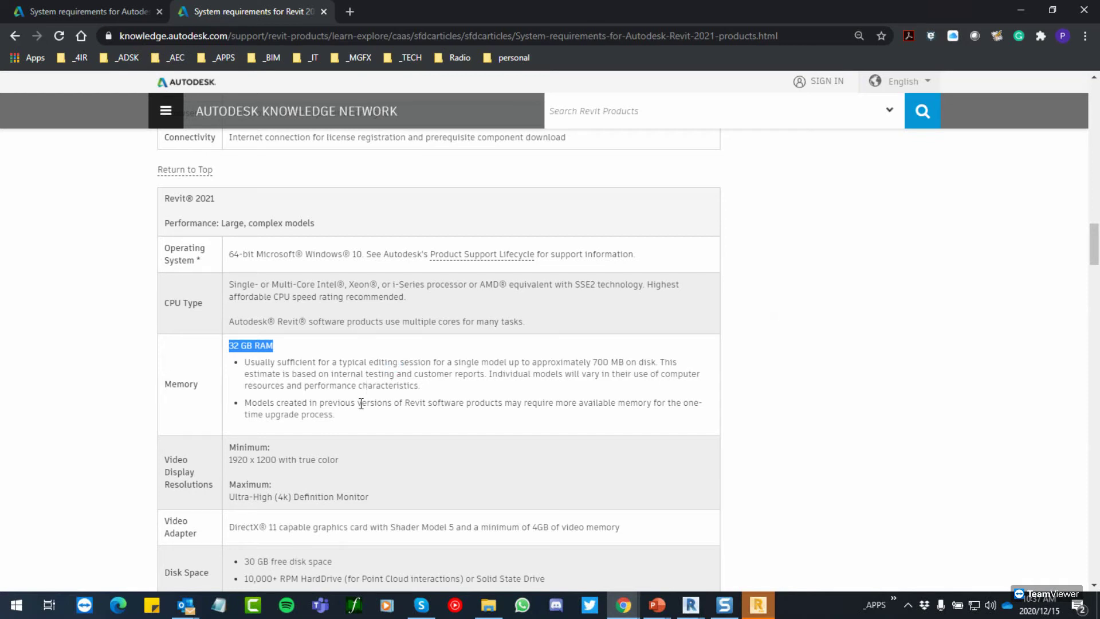
scroll(361, 404, down, 2)
scroll(361, 404, down, 4)
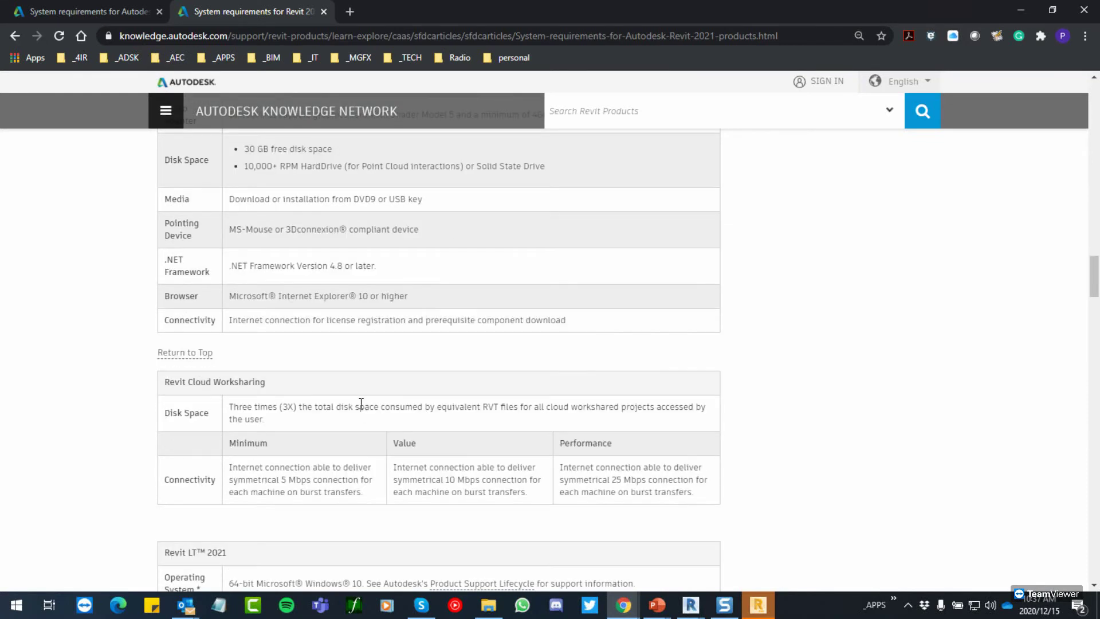
scroll(361, 403, down, 9)
scroll(360, 403, up, 7)
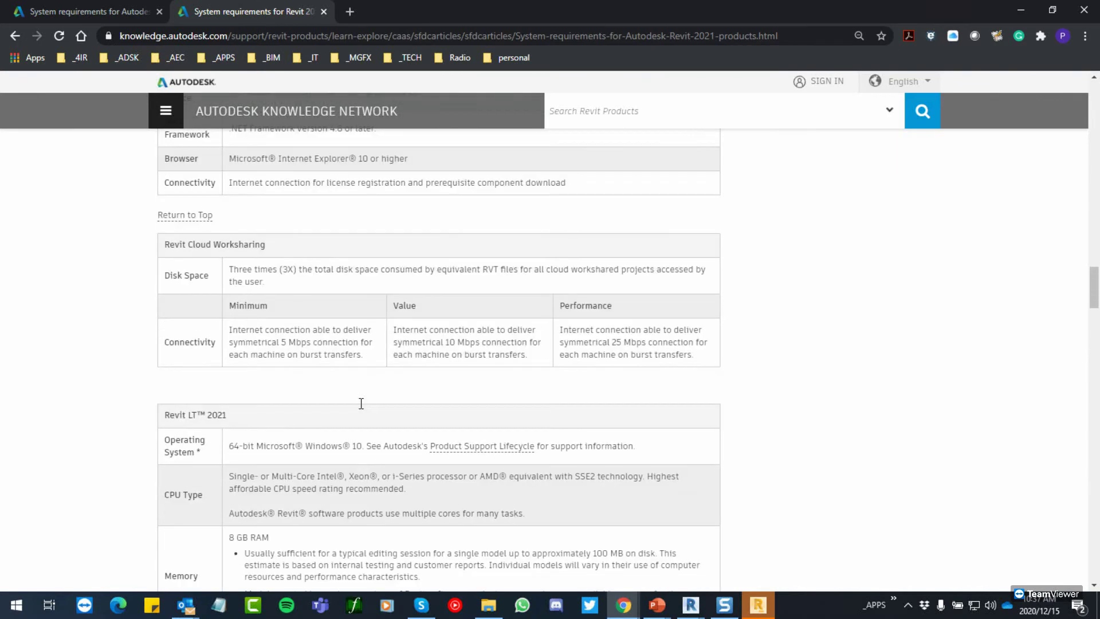
scroll(361, 403, up, 20)
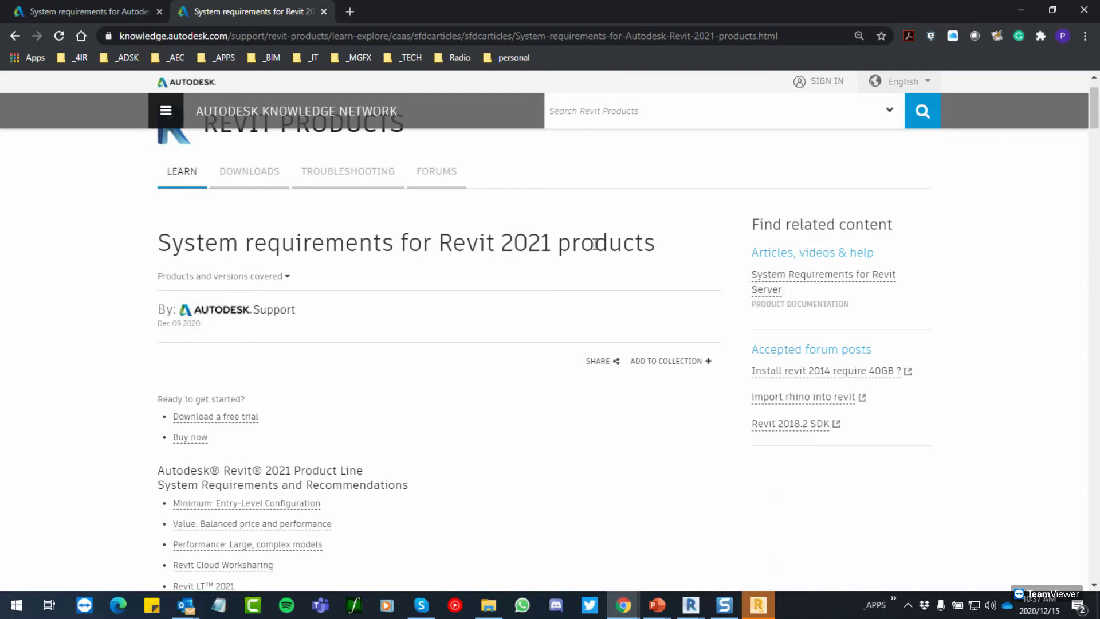
Step: View the HKS Architects image in the "kuwait children's hospital" Google image results, and close that results page
click(349, 11)
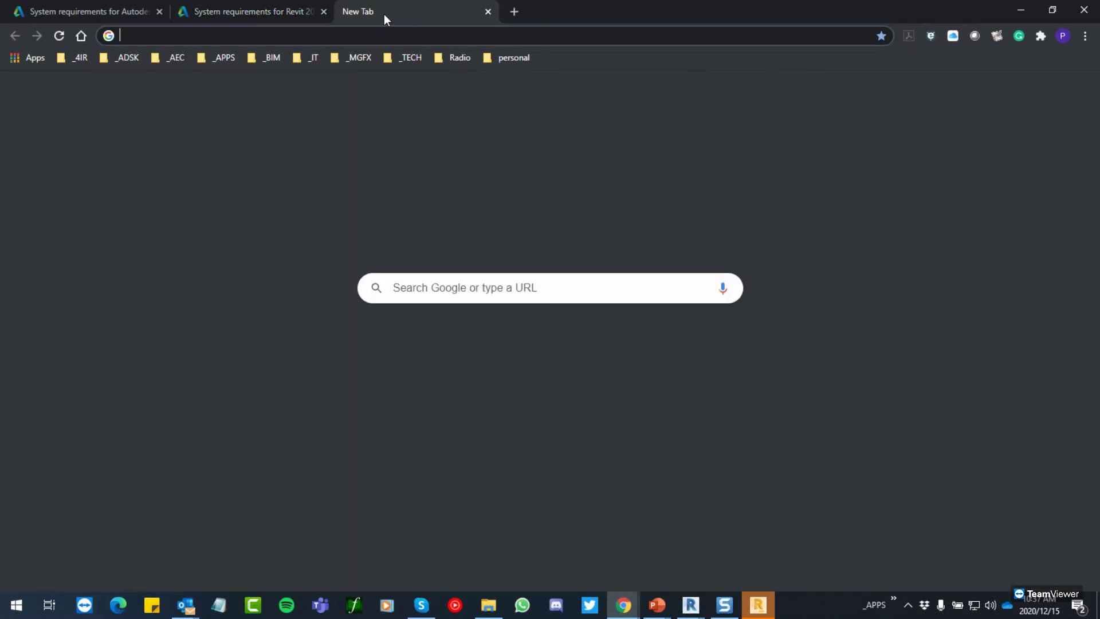
key(ctrl+w)
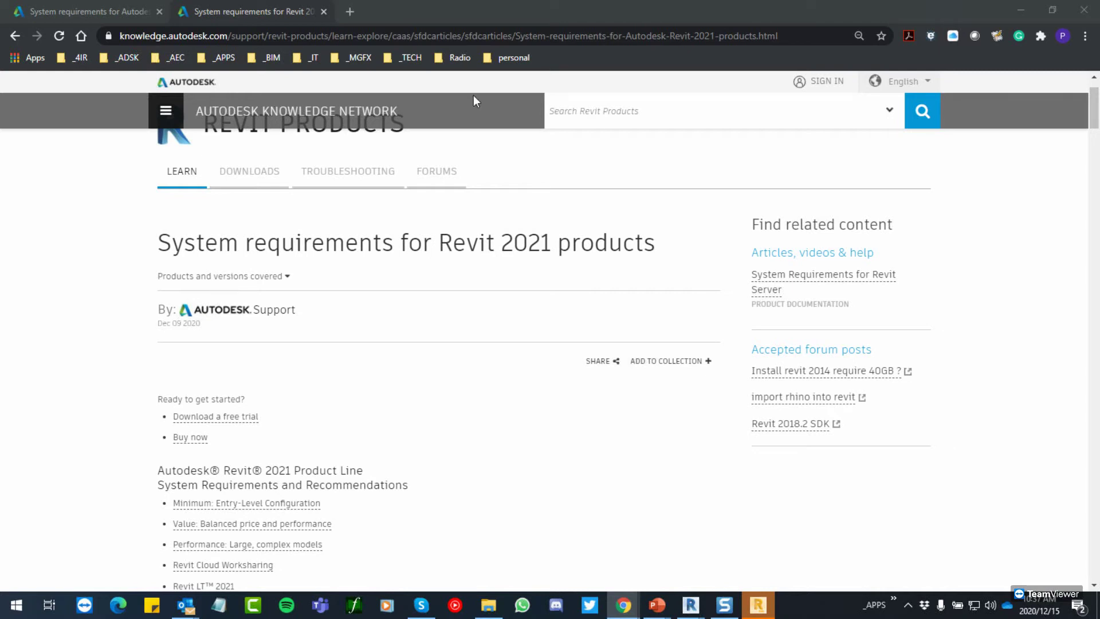
key(alt+Tab)
double_click(357, 69)
click(169, 264)
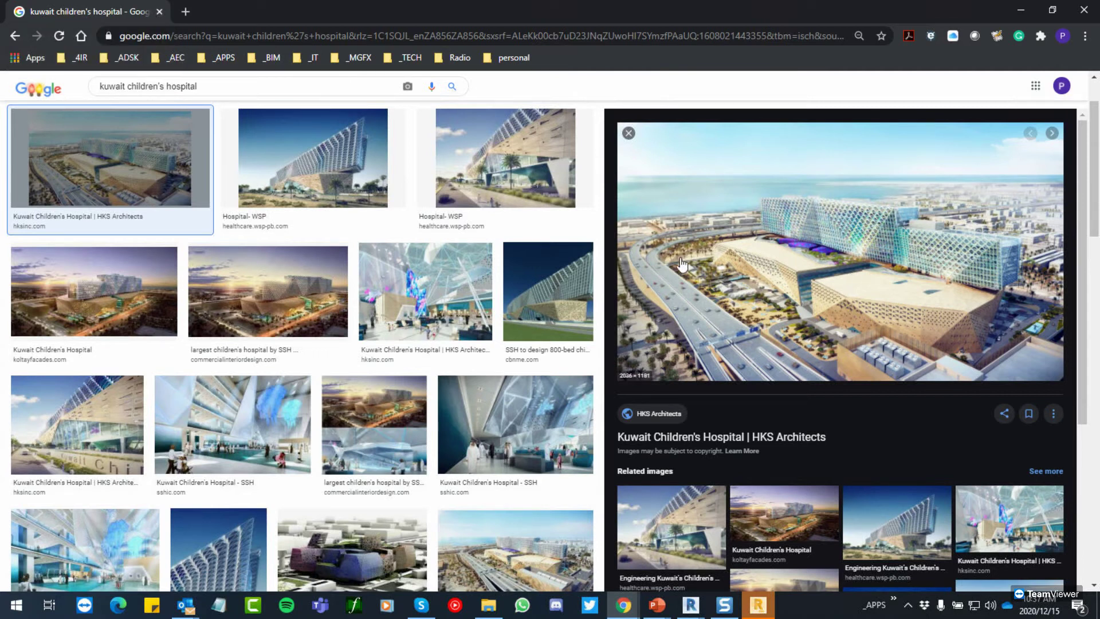
click(160, 11)
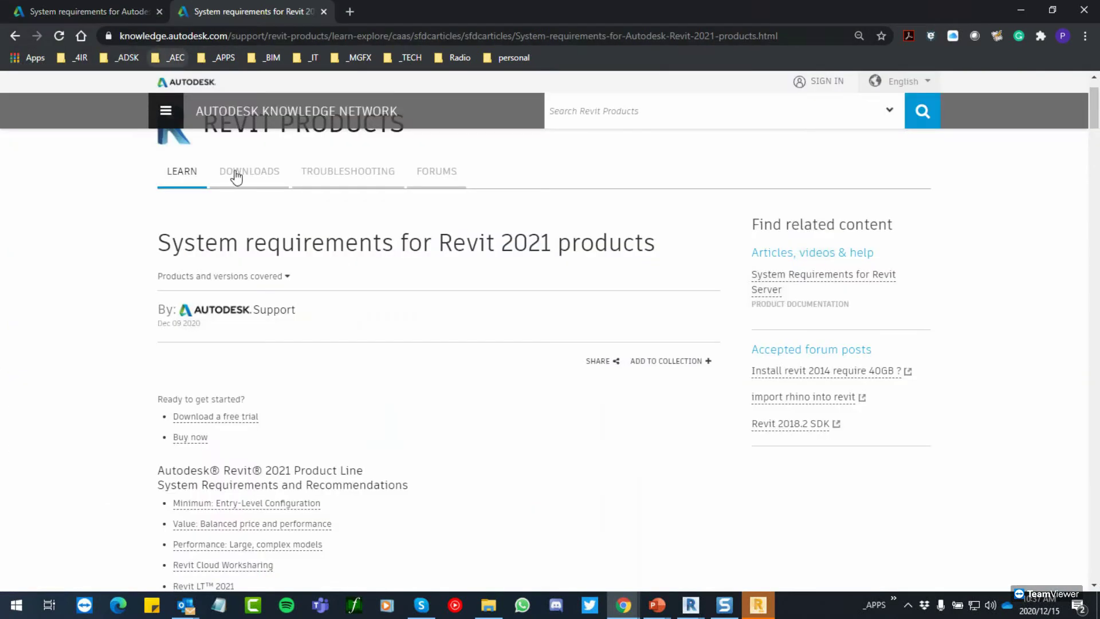
Step: Review the entry-level and balanced configuration tables for Revit 2021, and close the Revit requirements page
scroll(237, 436, down, 3)
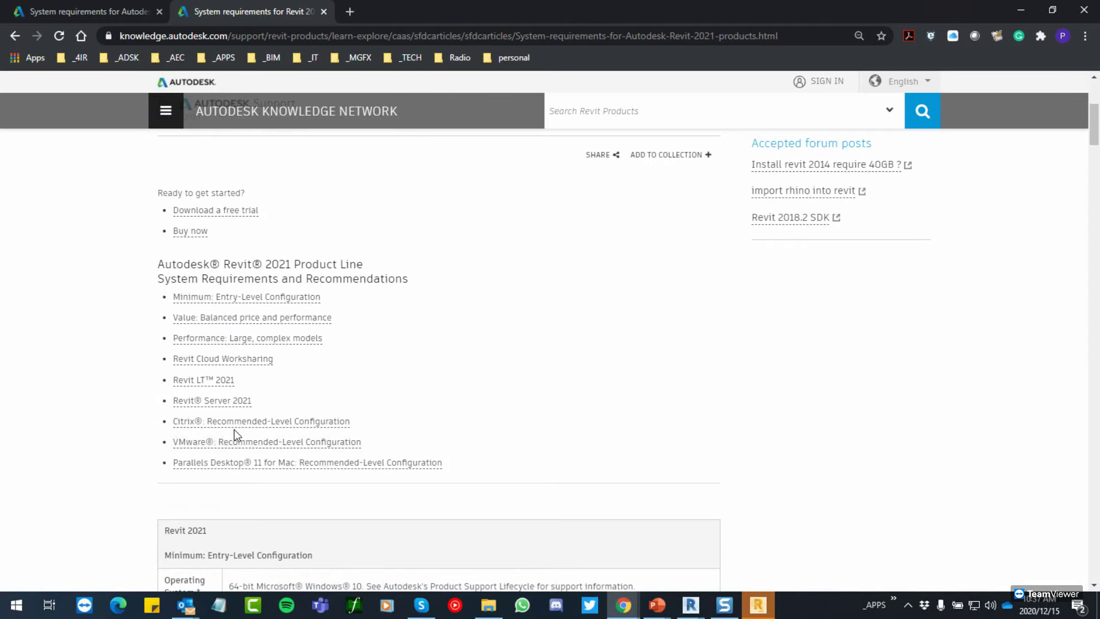
scroll(234, 431, up, 4)
scroll(235, 431, down, 10)
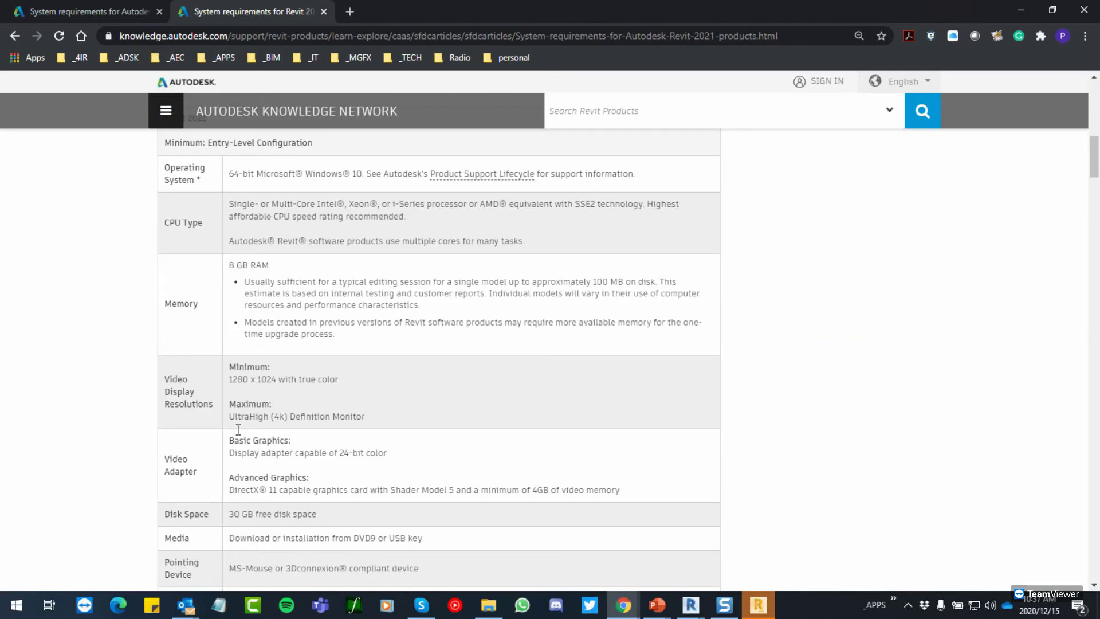
scroll(239, 431, down, 5)
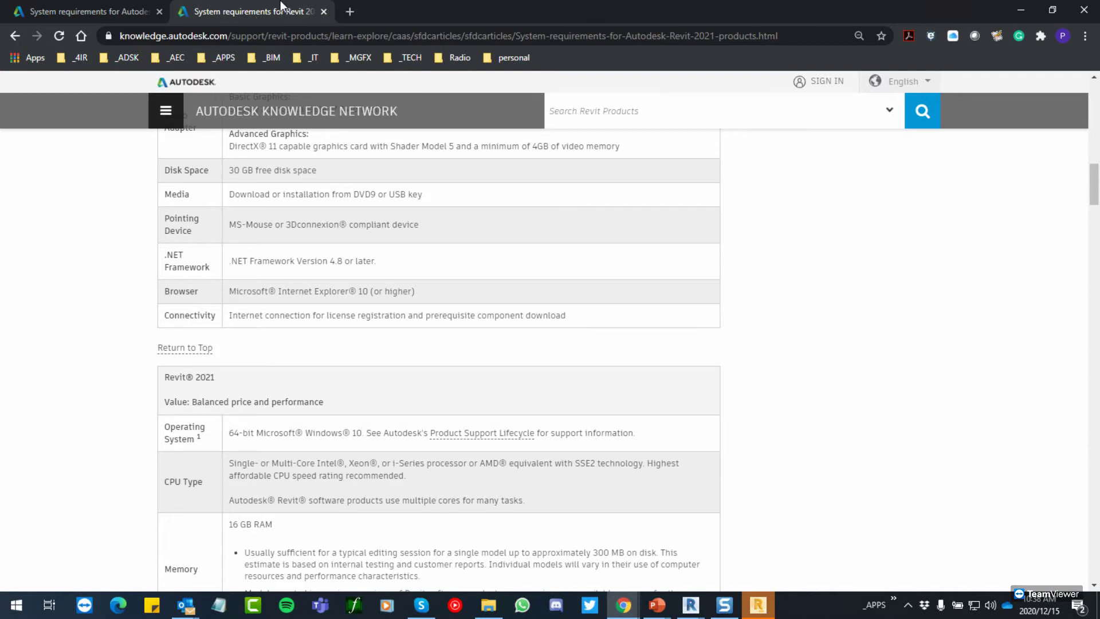
click(323, 11)
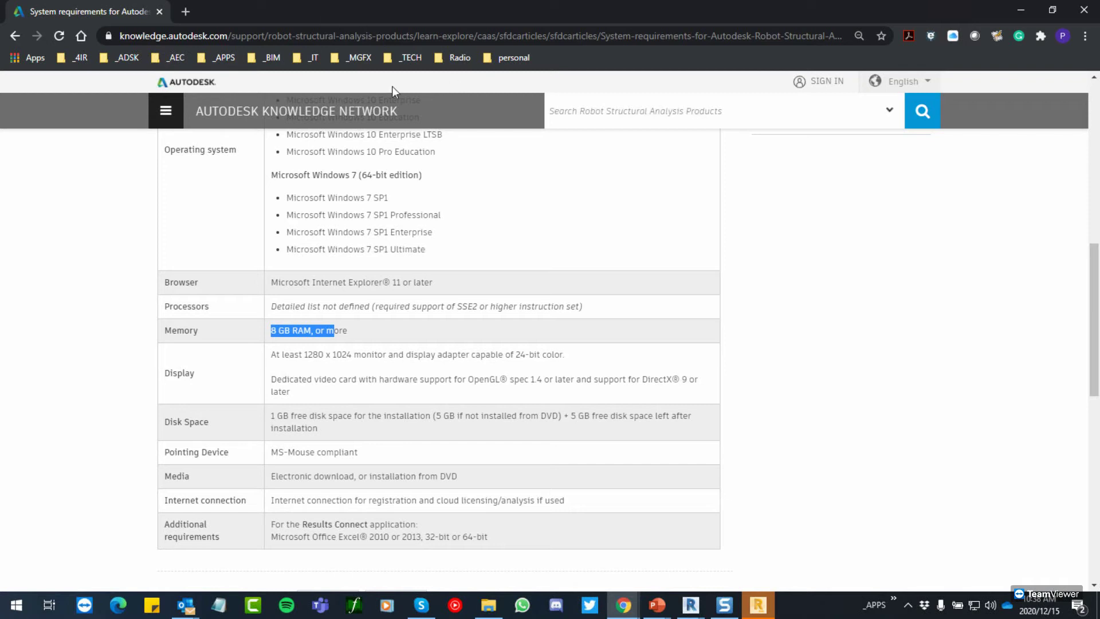
Step: Switch to Robot Structural Analysis Professional and examine the frame model's column supports and Level 2 floor slab edges up close
click(756, 608)
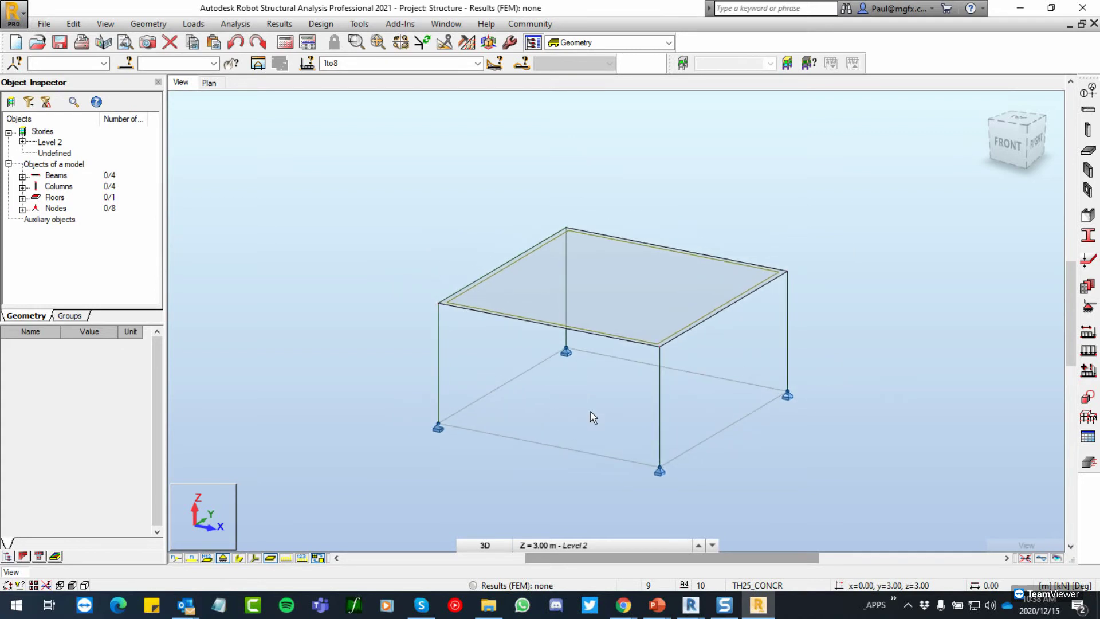
scroll(606, 394, down, 2)
shift+middle_drag(562, 382, 565, 393)
scroll(632, 401, up, 2)
shift+middle_drag(632, 401, 559, 385)
scroll(532, 359, up, 4)
shift+middle_drag(524, 334, 537, 356)
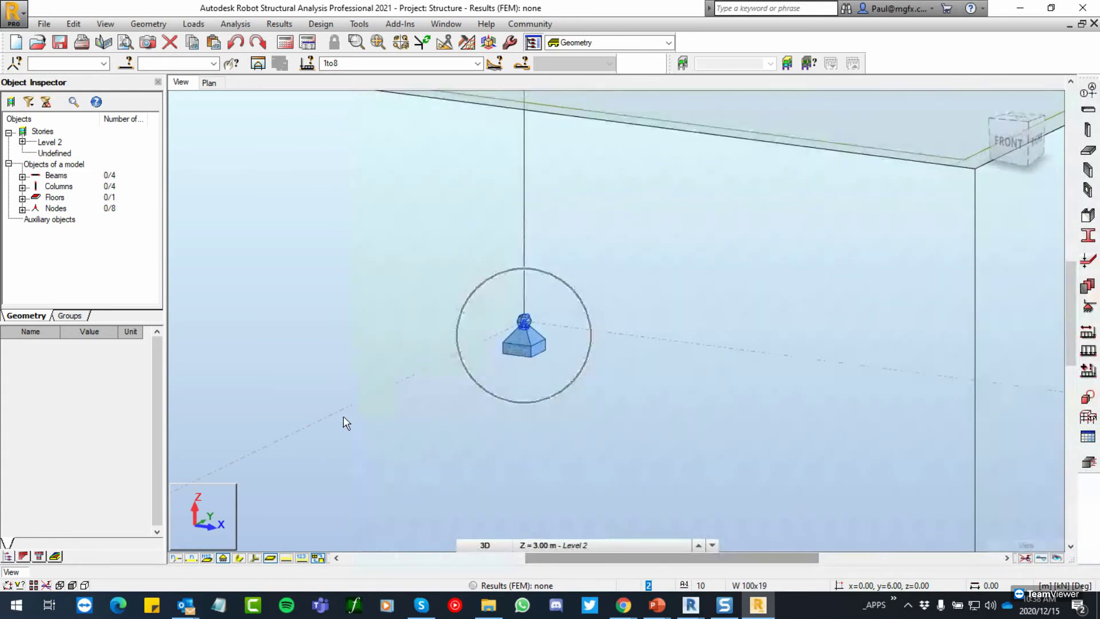
key(ctrl+alt+d)
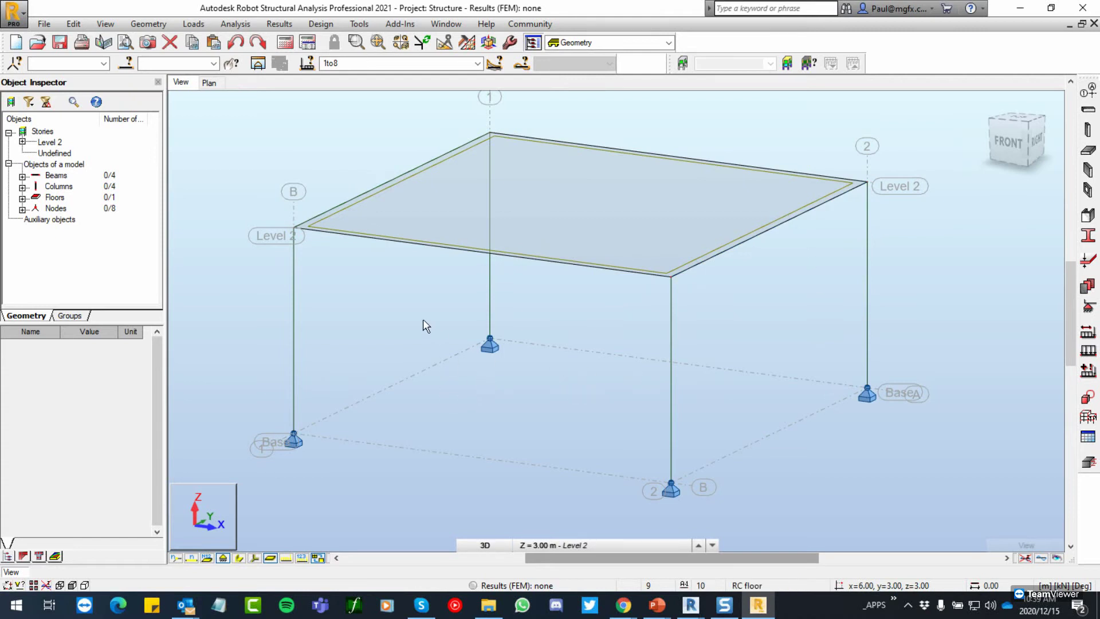
scroll(336, 256, up, 5)
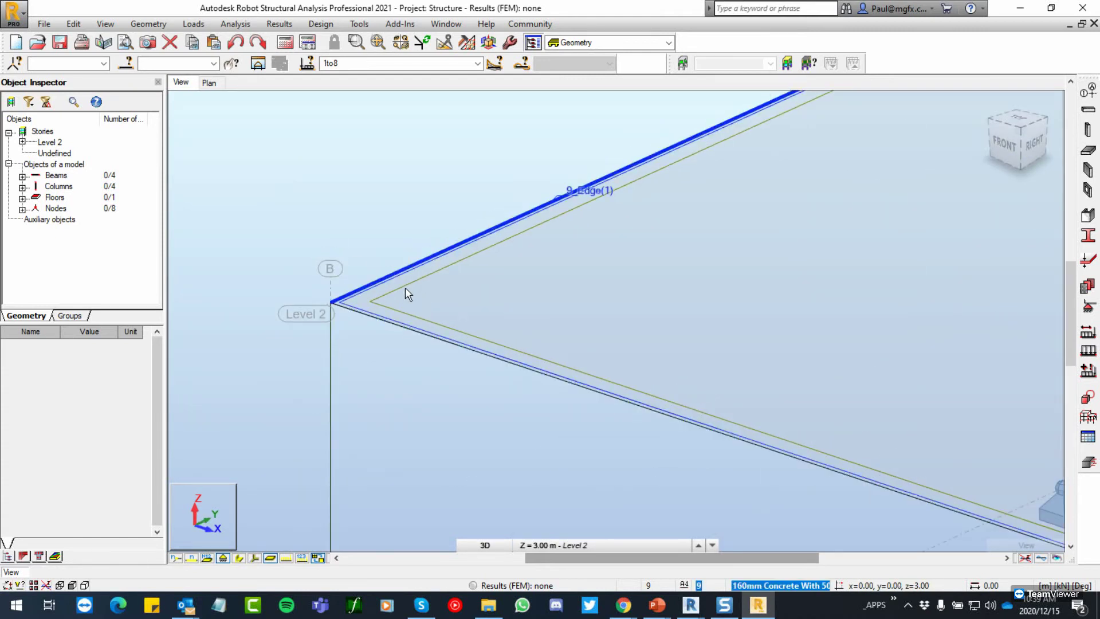
scroll(405, 287, down, 5)
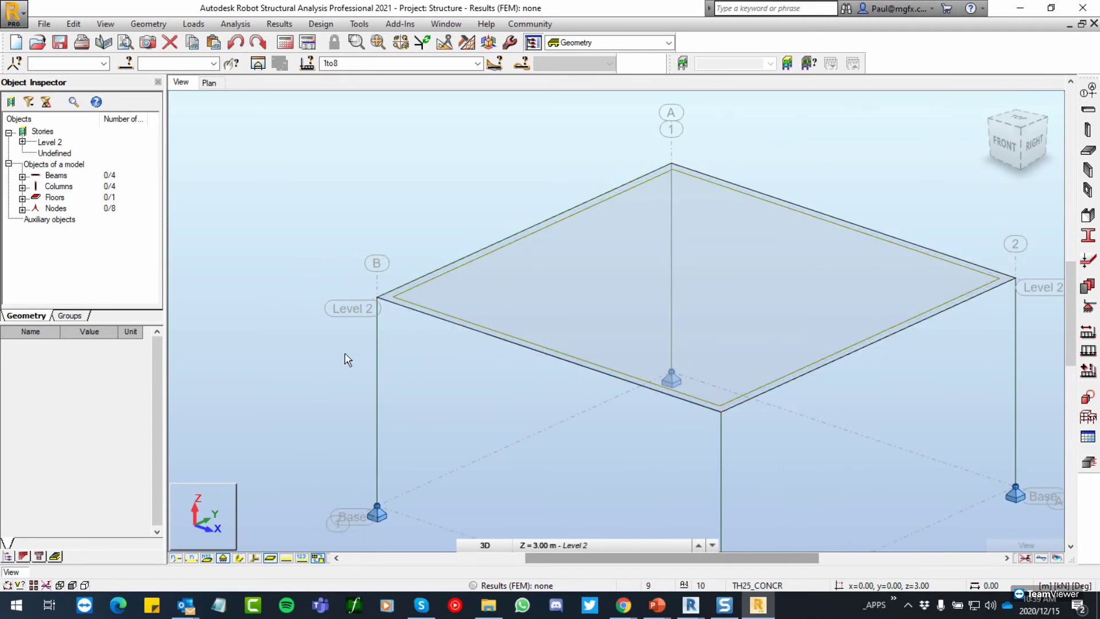
scroll(344, 359, down, 2)
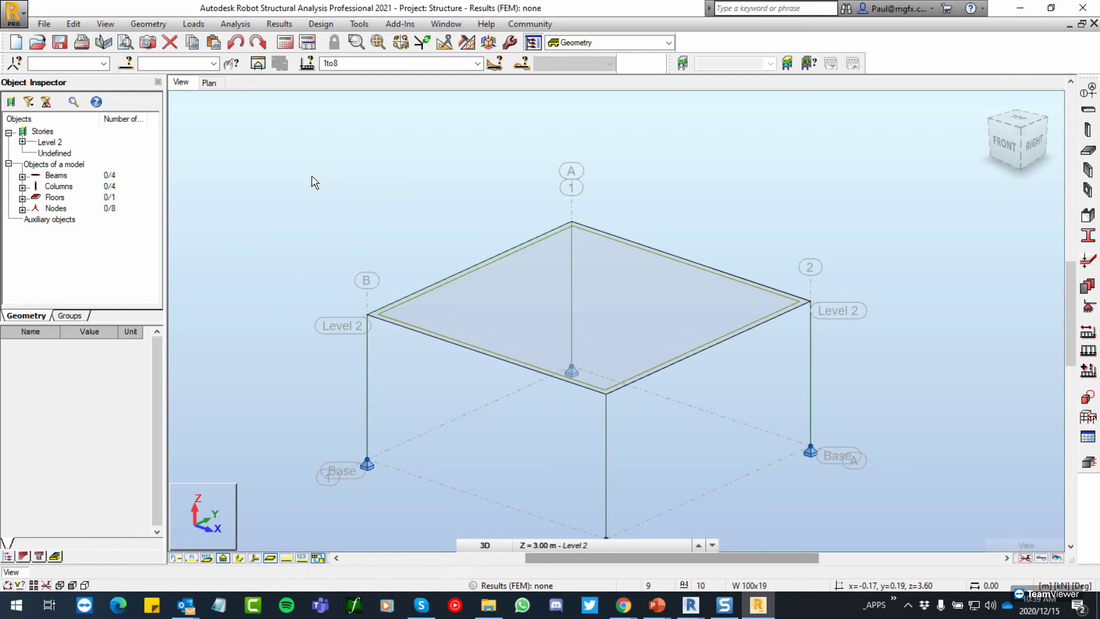
Step: Show the analysis commands available for the structural model
click(231, 28)
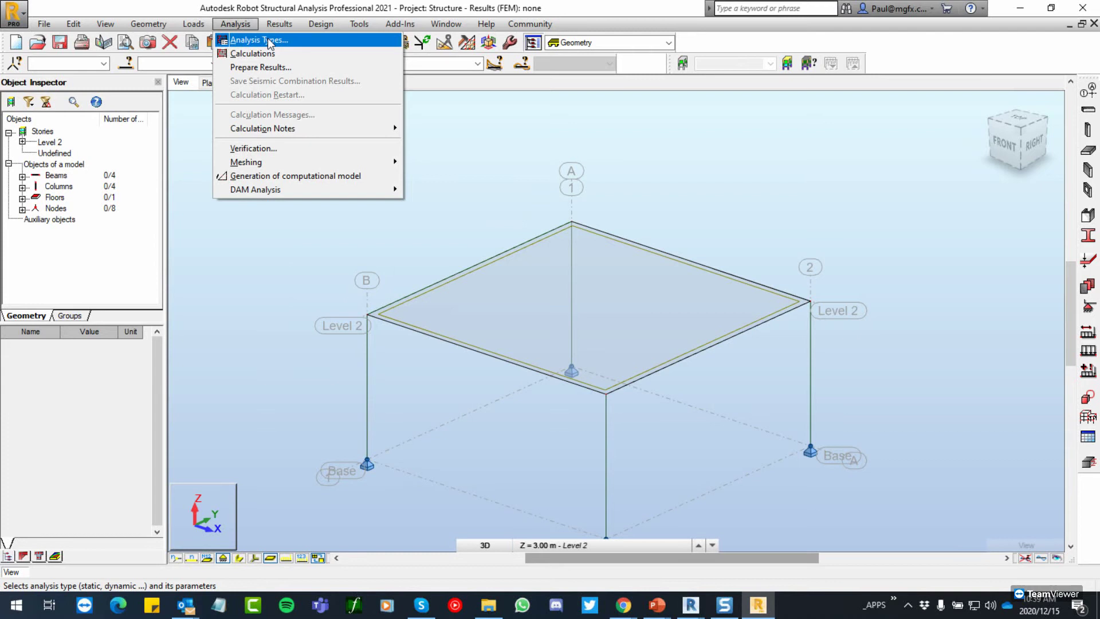
Step: Review the load cases in the Analysis Type dialog and its remaining settings pages, and close it without changes
key(Escape)
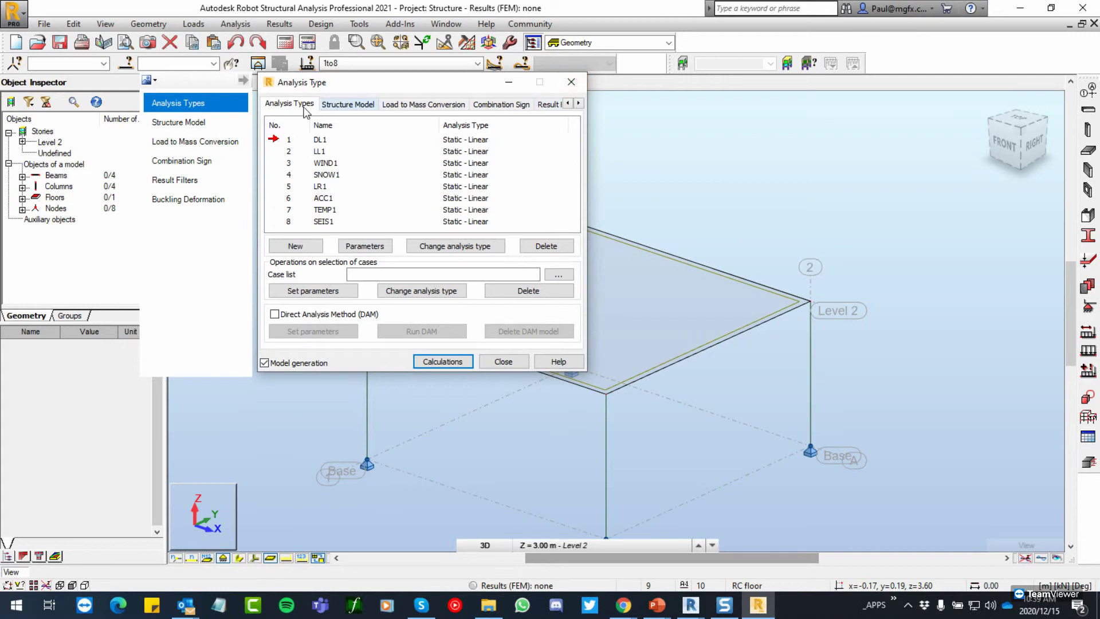
click(579, 103)
click(578, 103)
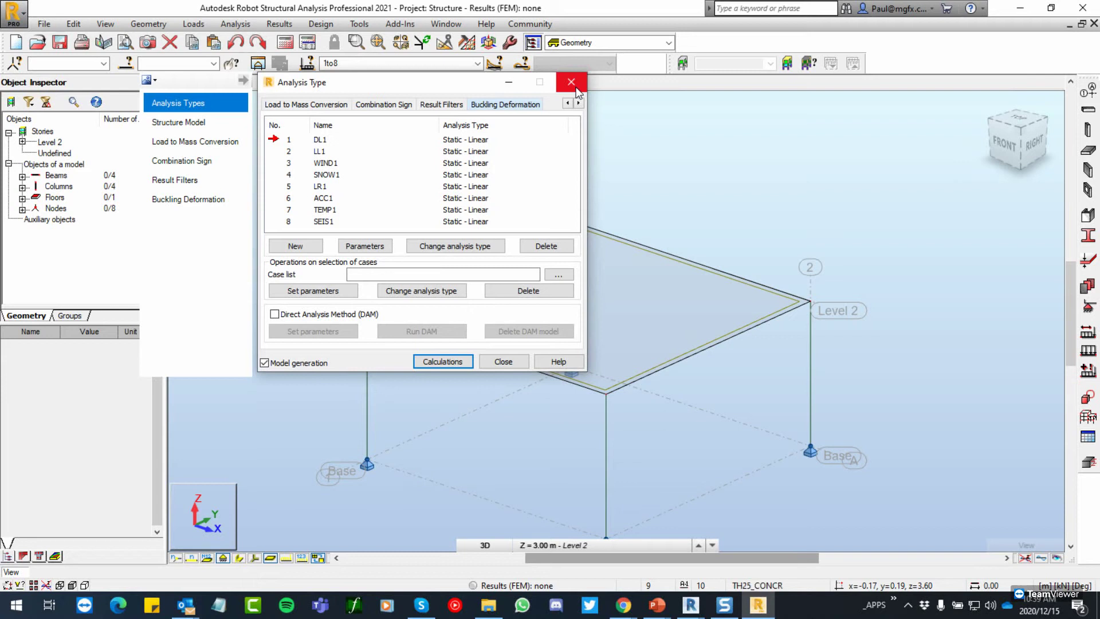
click(576, 87)
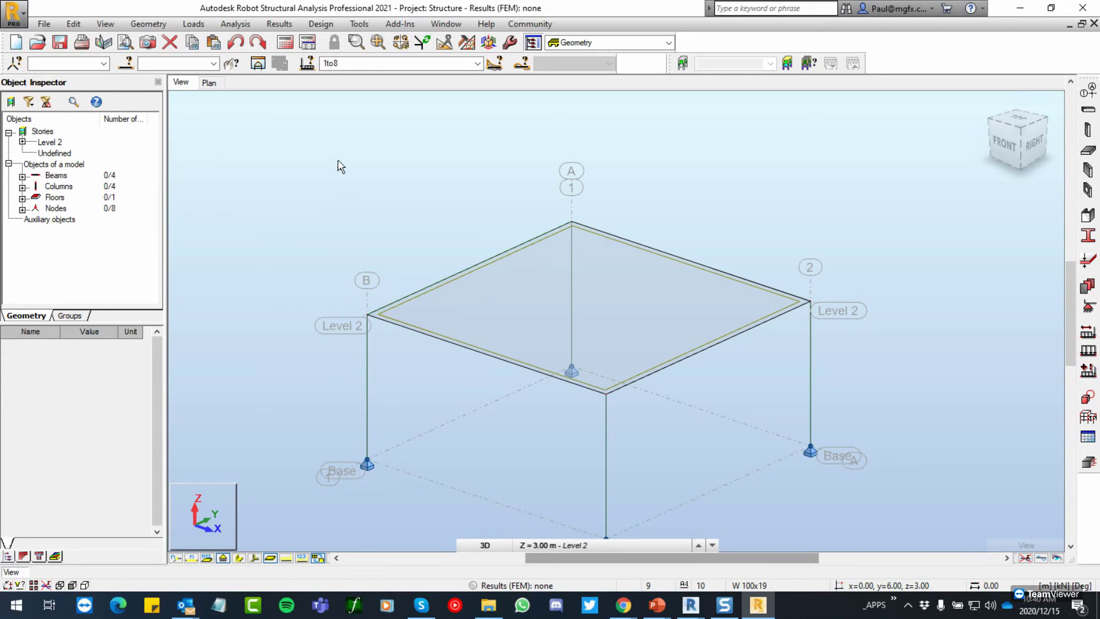
Step: Run the structural calculations for the meshed floor and frame model
click(235, 24)
click(259, 55)
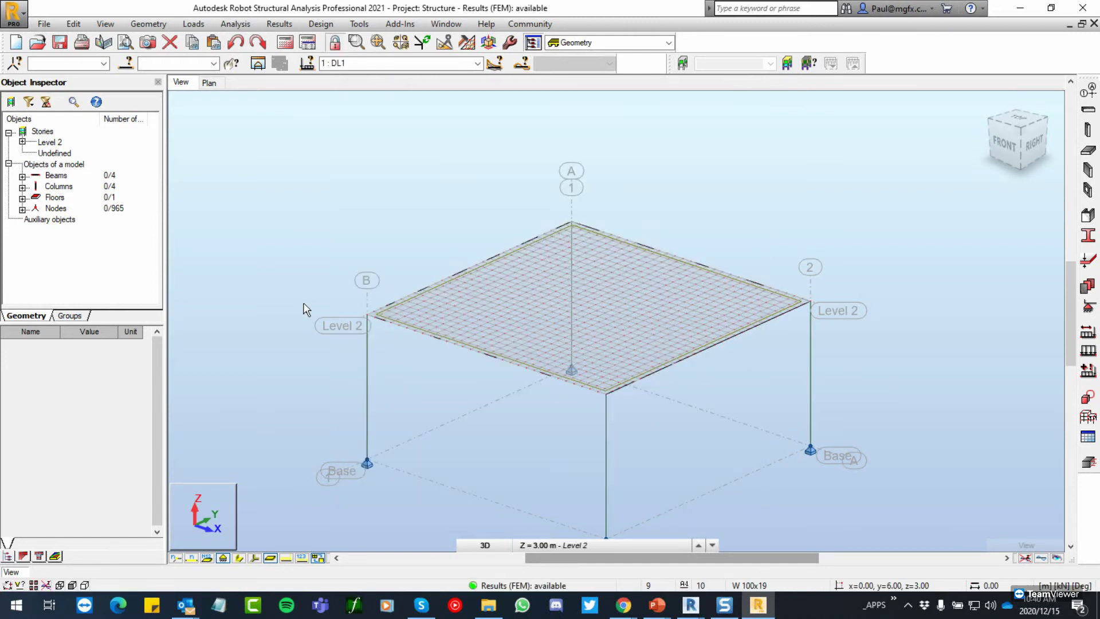
click(235, 23)
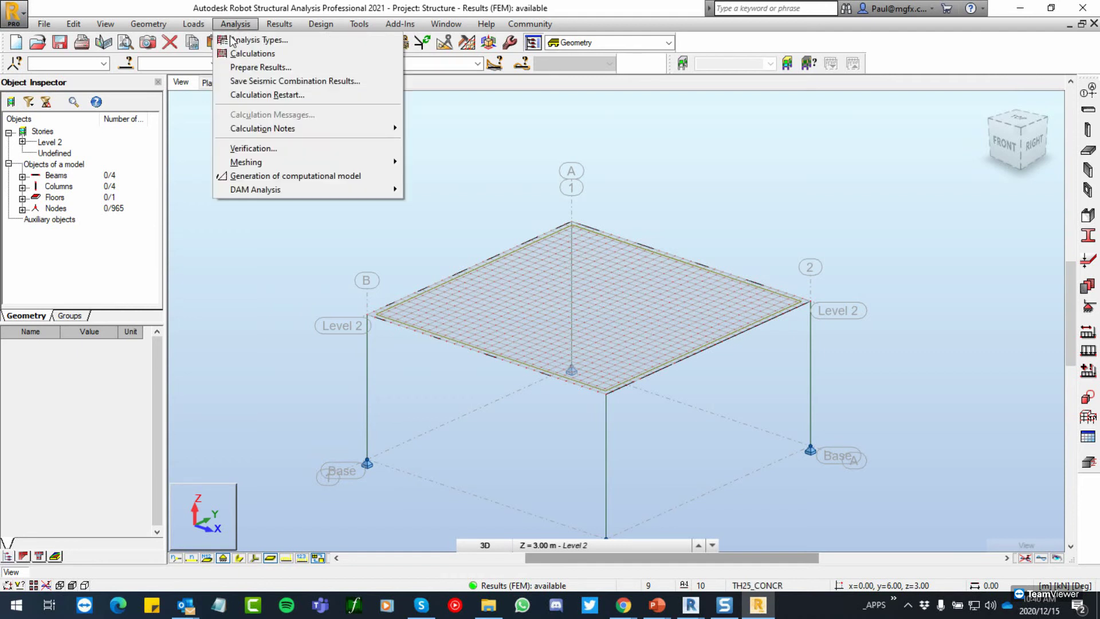
mouse_move(284, 162)
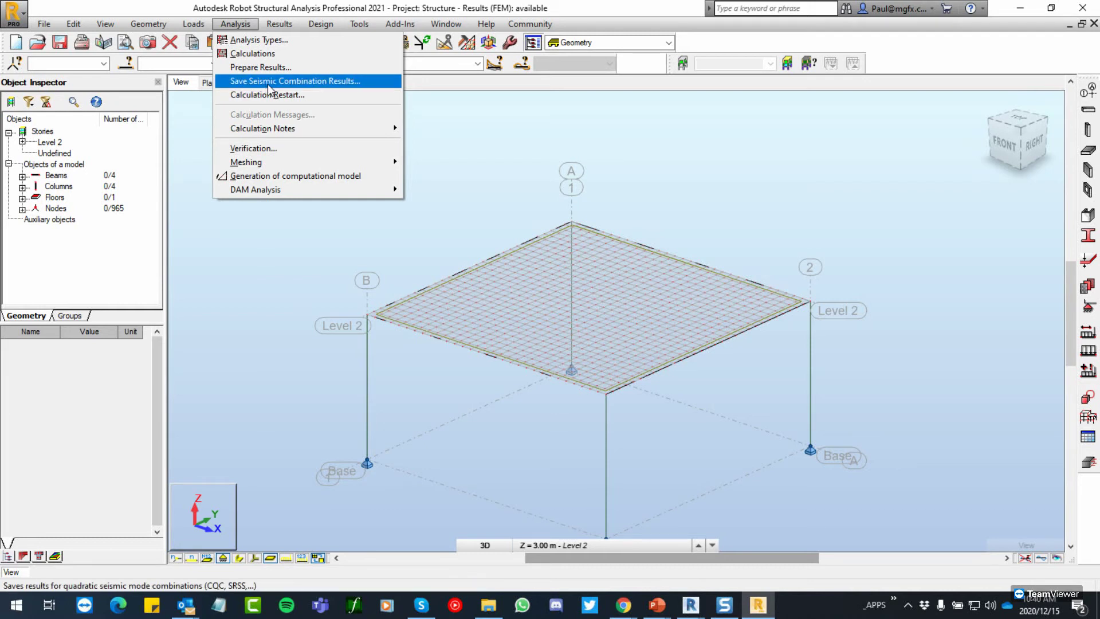
Step: Open the online help and read the "Run a calculation" topic in the Frame 3D Design tutorials
mouse_move(486, 23)
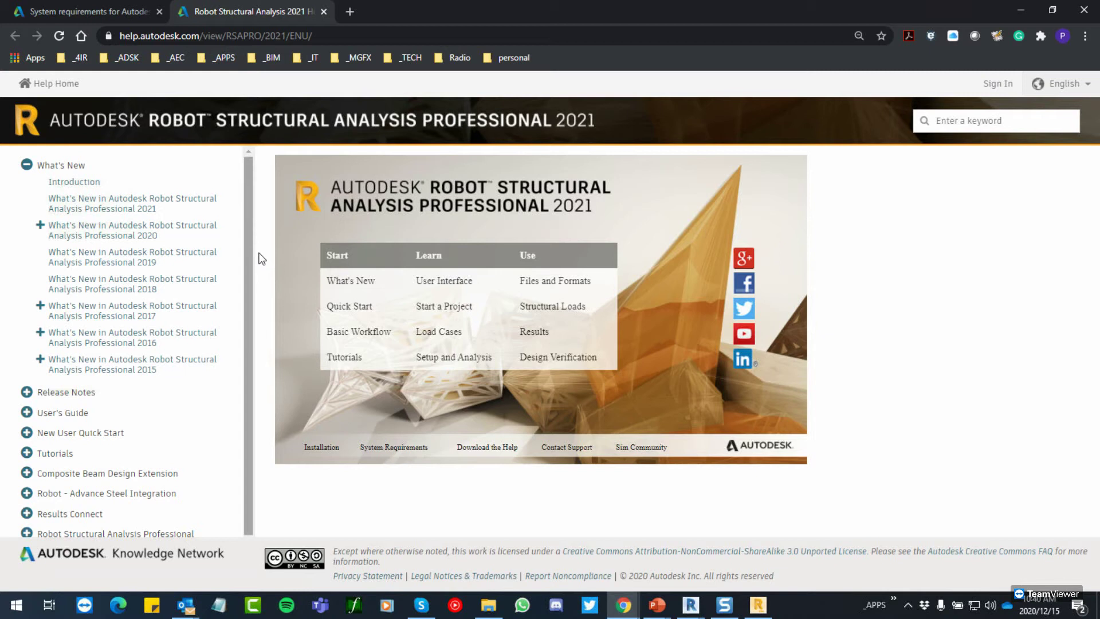
click(26, 452)
scroll(48, 411, down, 2)
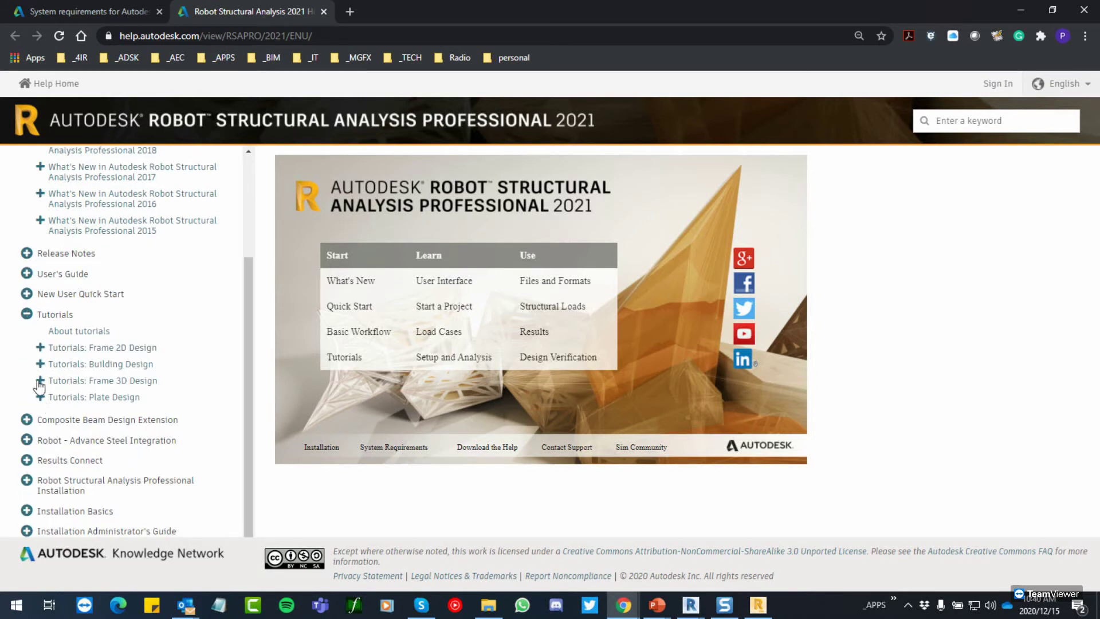
click(40, 380)
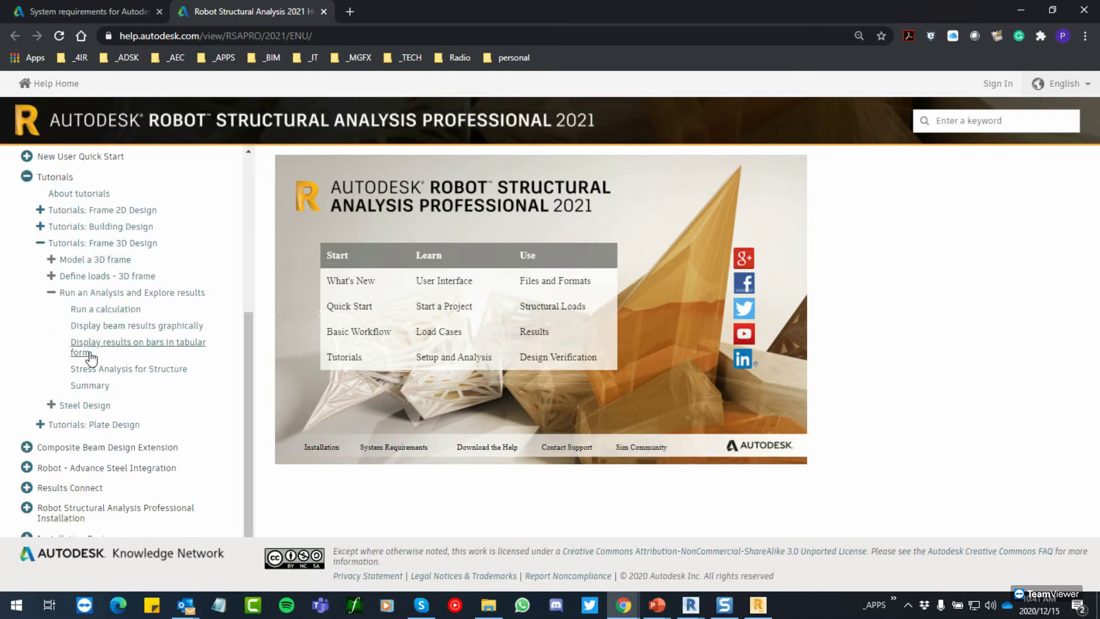
click(91, 309)
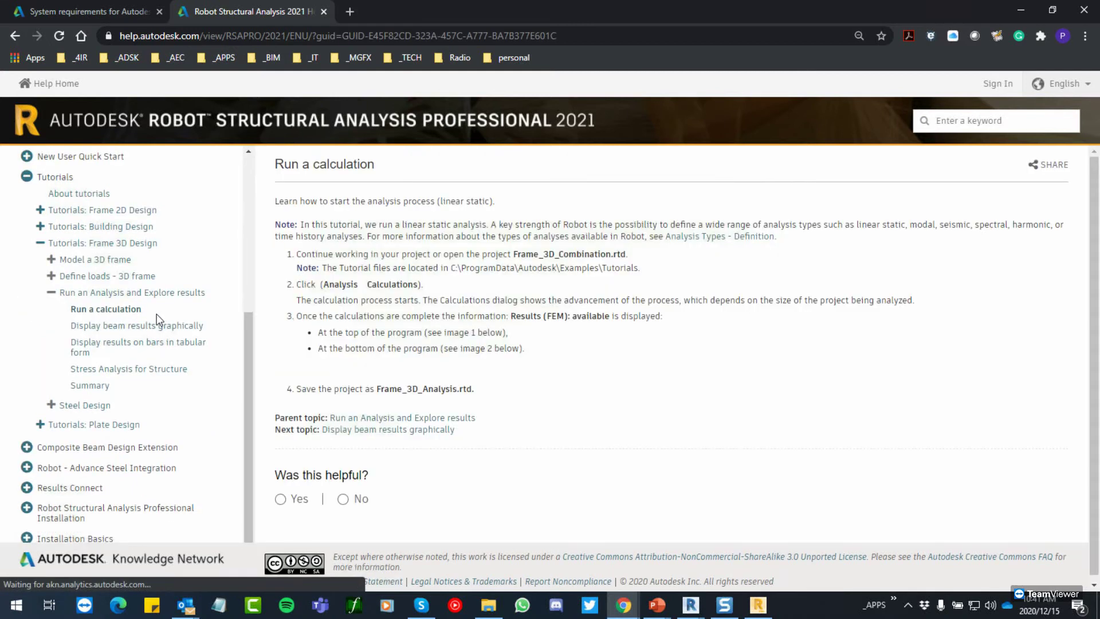
scroll(356, 349, down, 3)
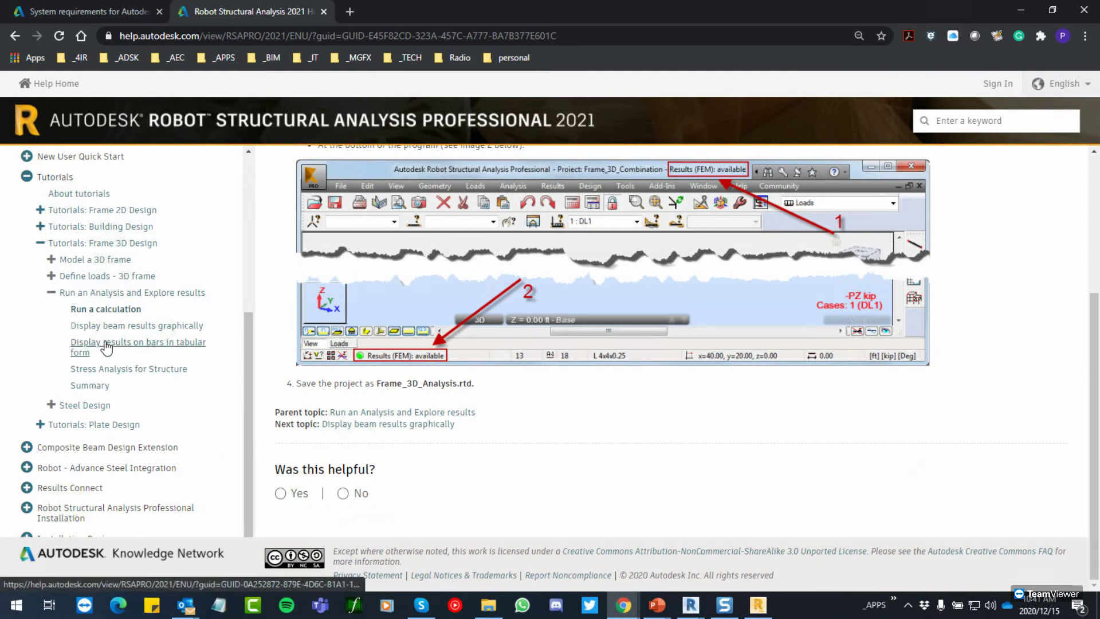
Step: Look through the help contents, including the Robot - Advance Steel Integration section, and collapse the expanded sections
scroll(106, 346, up, 3)
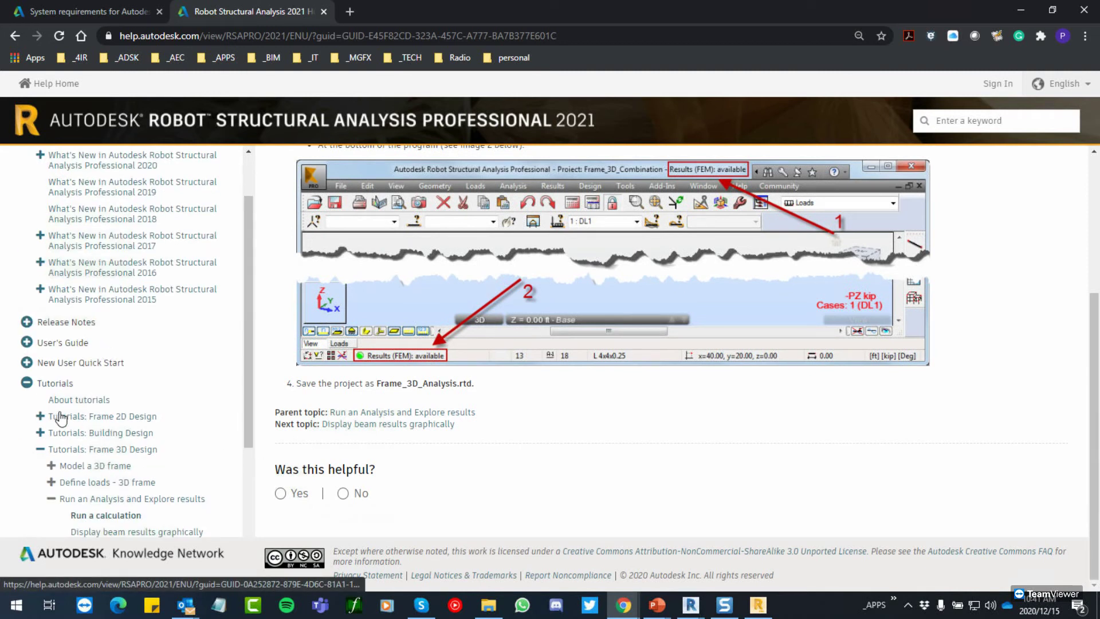
scroll(41, 381, down, 1)
click(40, 381)
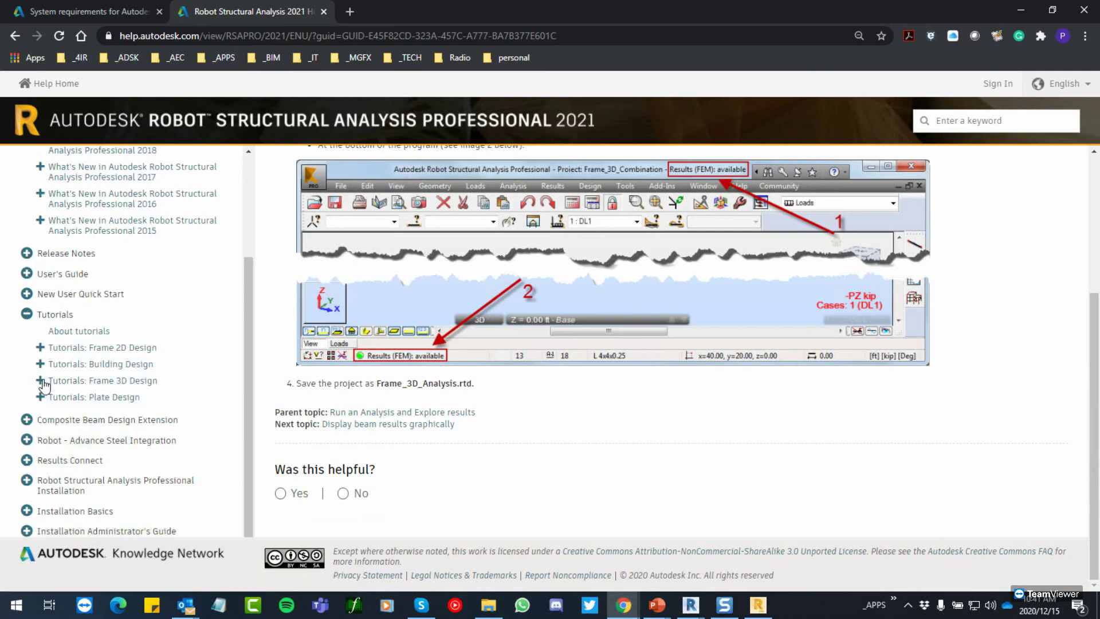
click(27, 315)
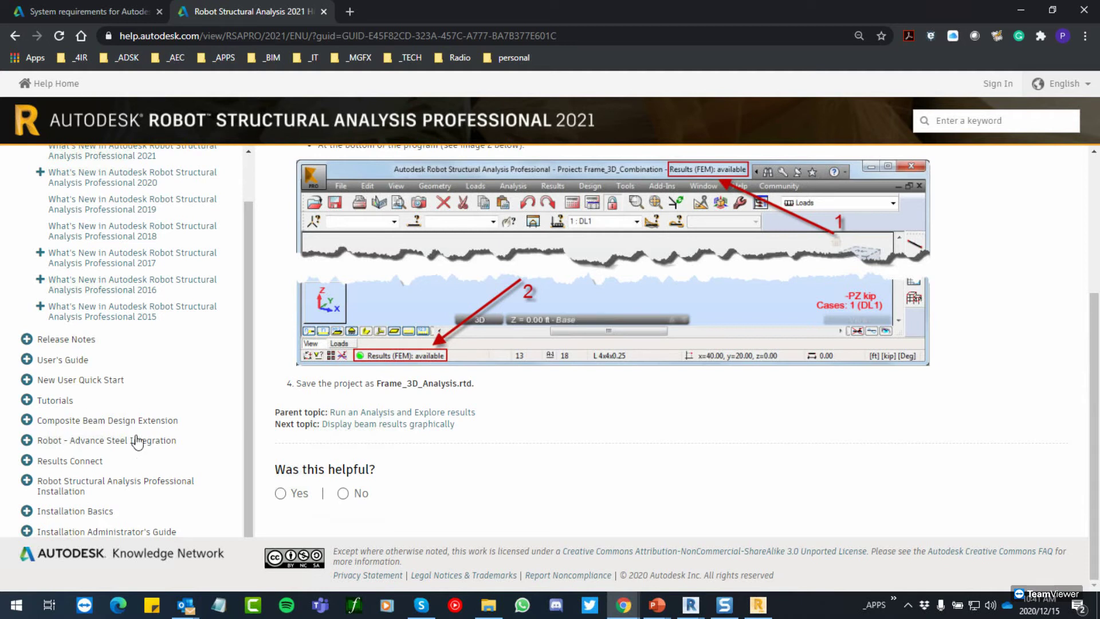
click(27, 441)
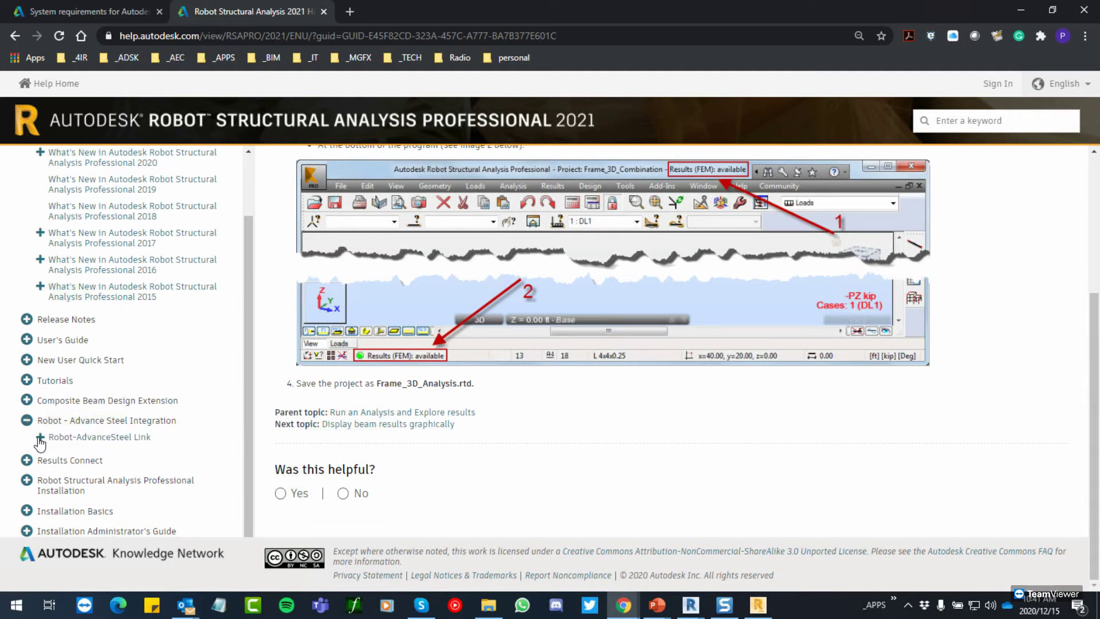
click(40, 439)
click(39, 439)
click(26, 420)
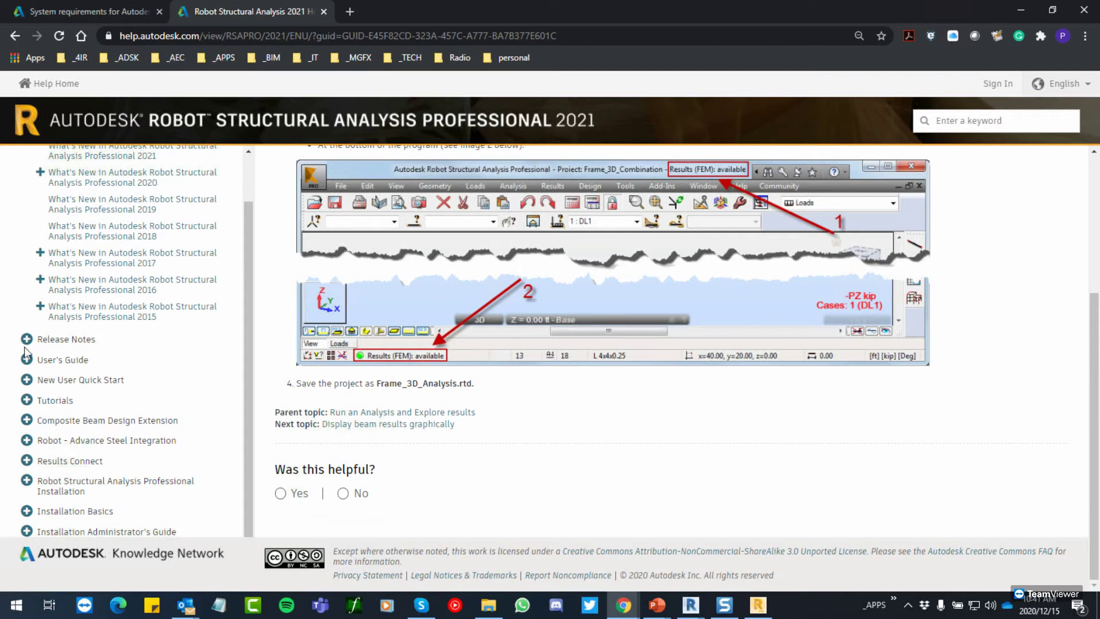
scroll(83, 329, up, 1)
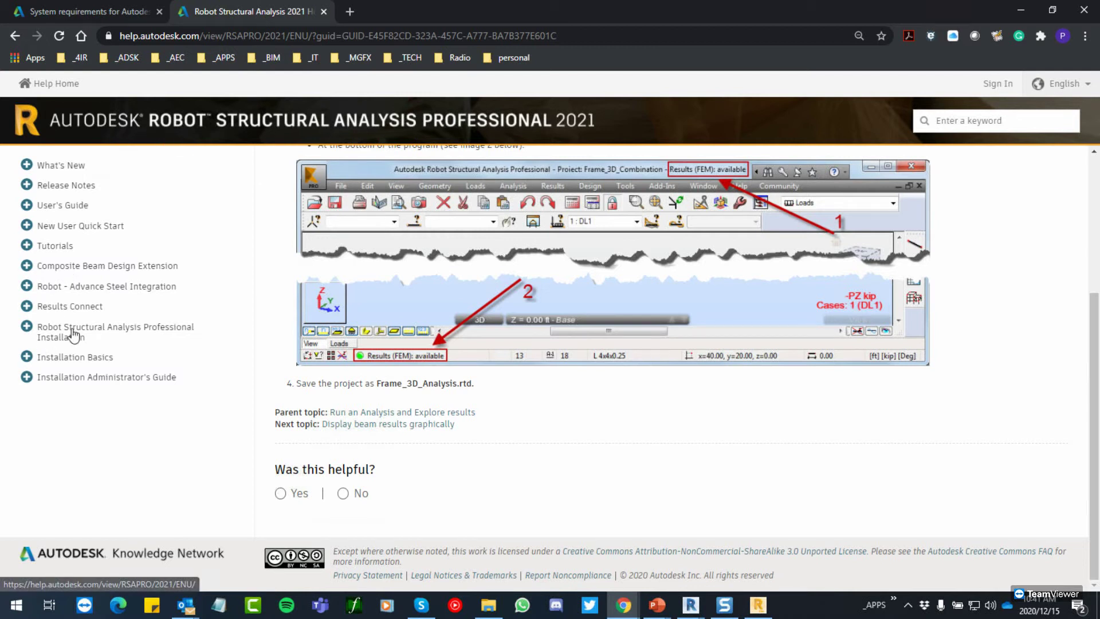
Step: Close the help page and switch back to Robot, changing the layout to Results - diagrams
click(324, 12)
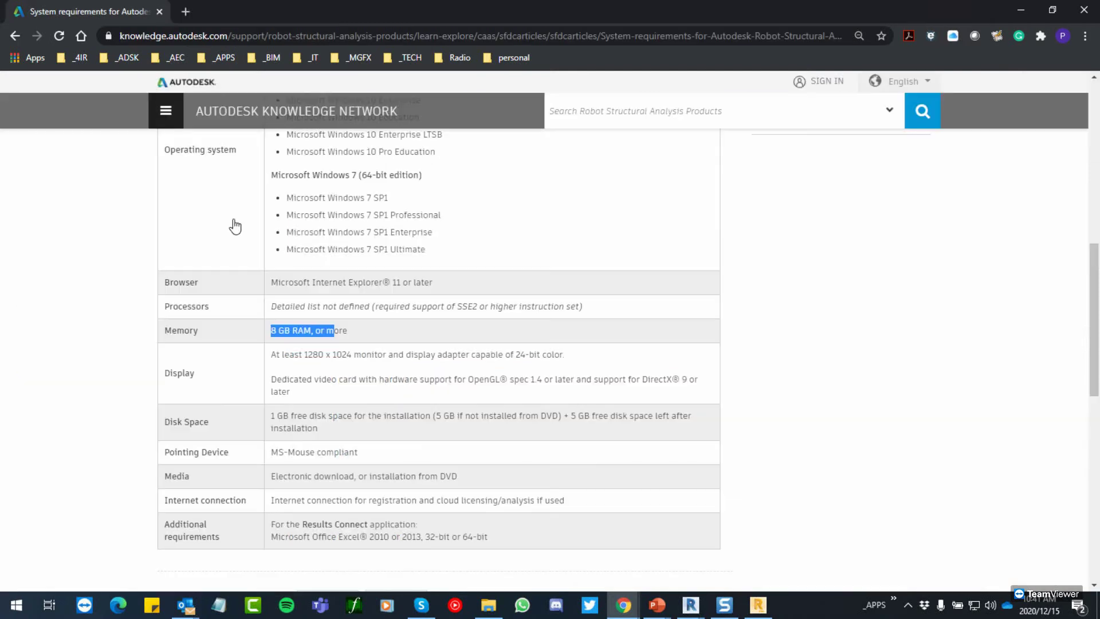
click(747, 610)
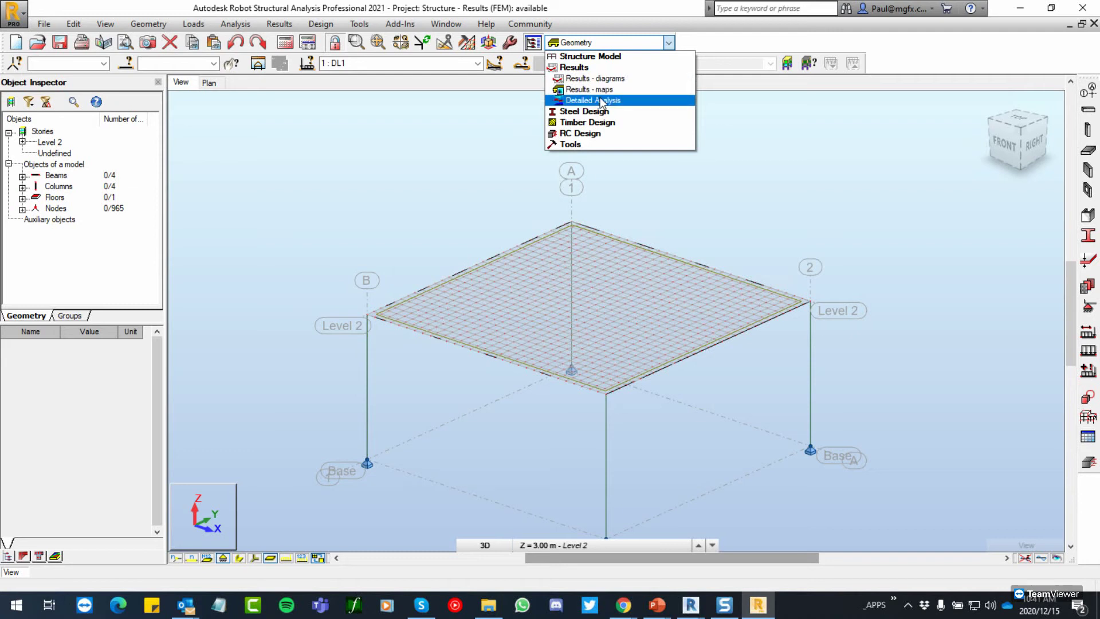
click(593, 85)
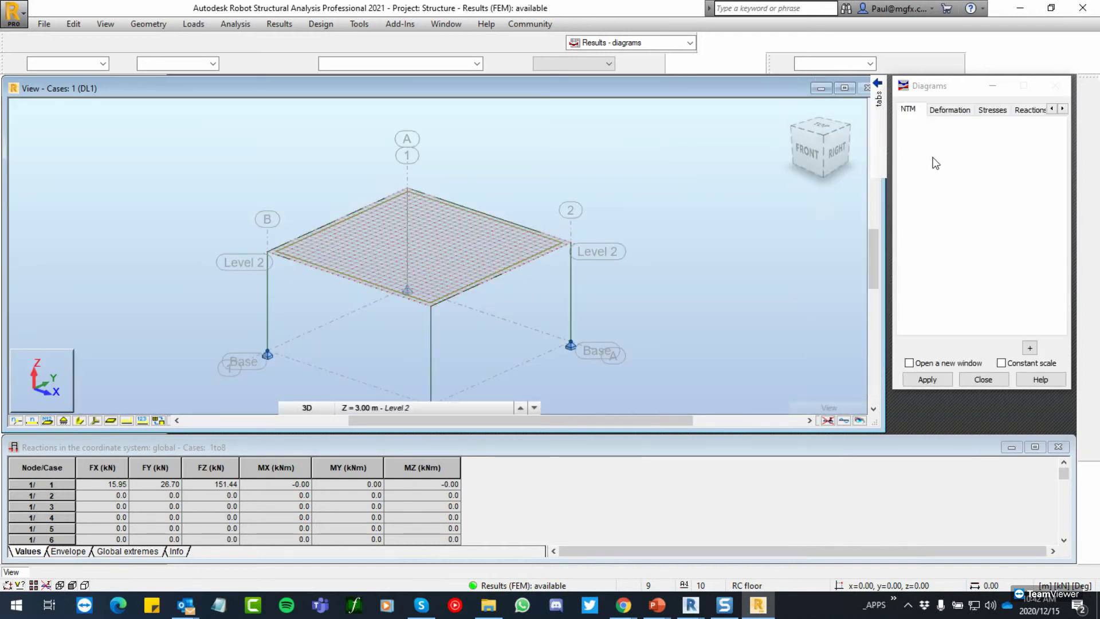
Step: Enable all Fx, Fy, Fz force, Mx, My, Mz moment and Ky, Kz reaction diagrams and normalize their scales
click(930, 218)
click(931, 235)
click(932, 284)
click(931, 302)
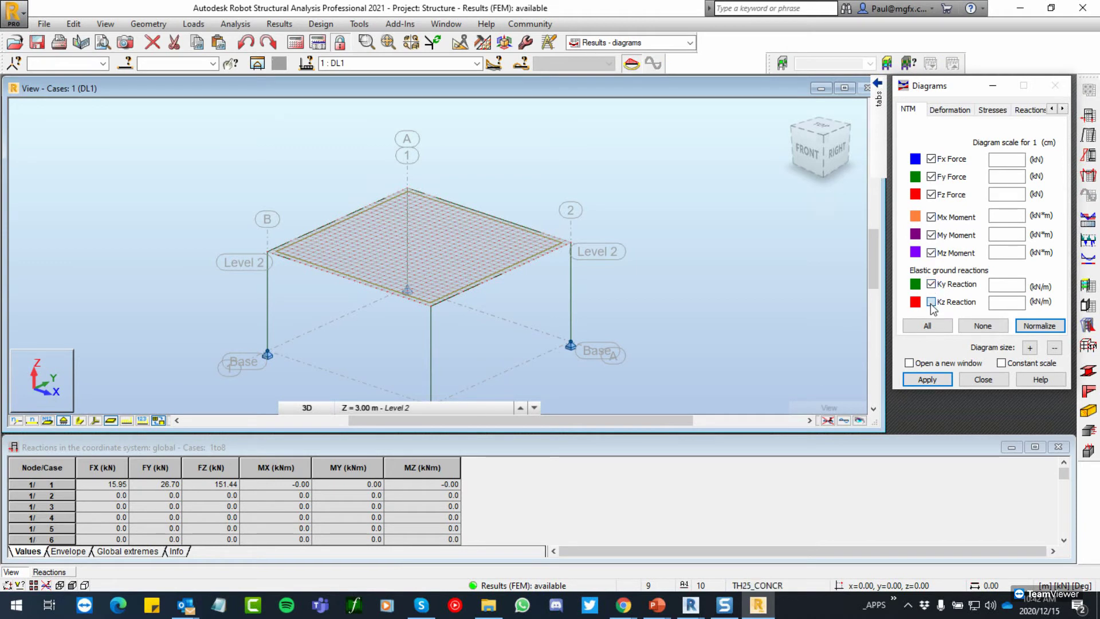
click(1038, 327)
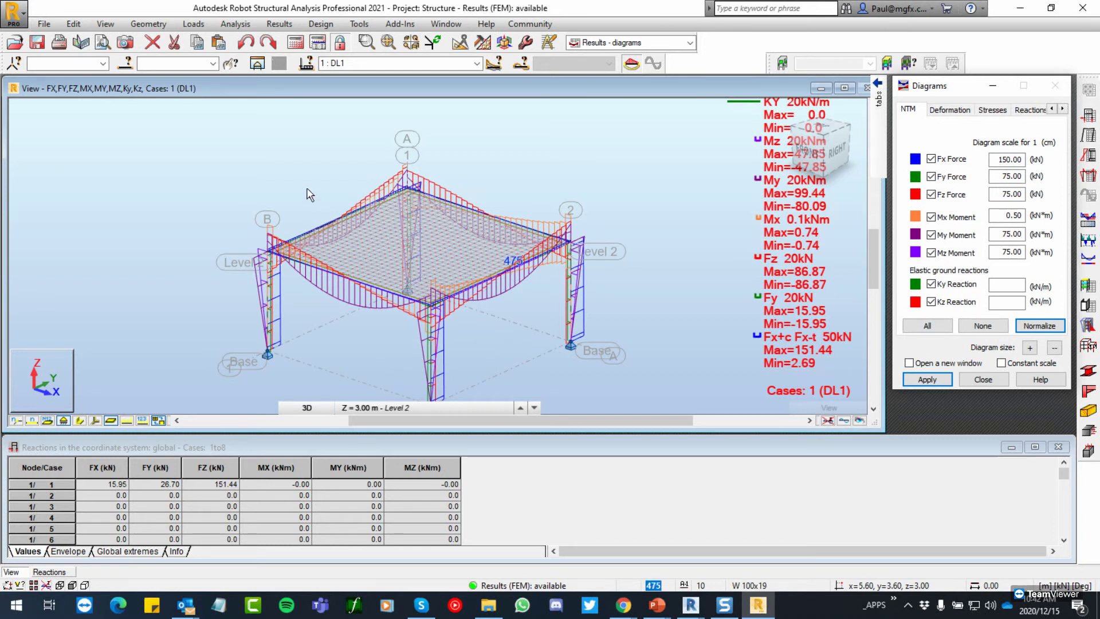
Step: Examine the force and moment diagrams on the frame's beams and columns in the 3D view
scroll(323, 234, up, 3)
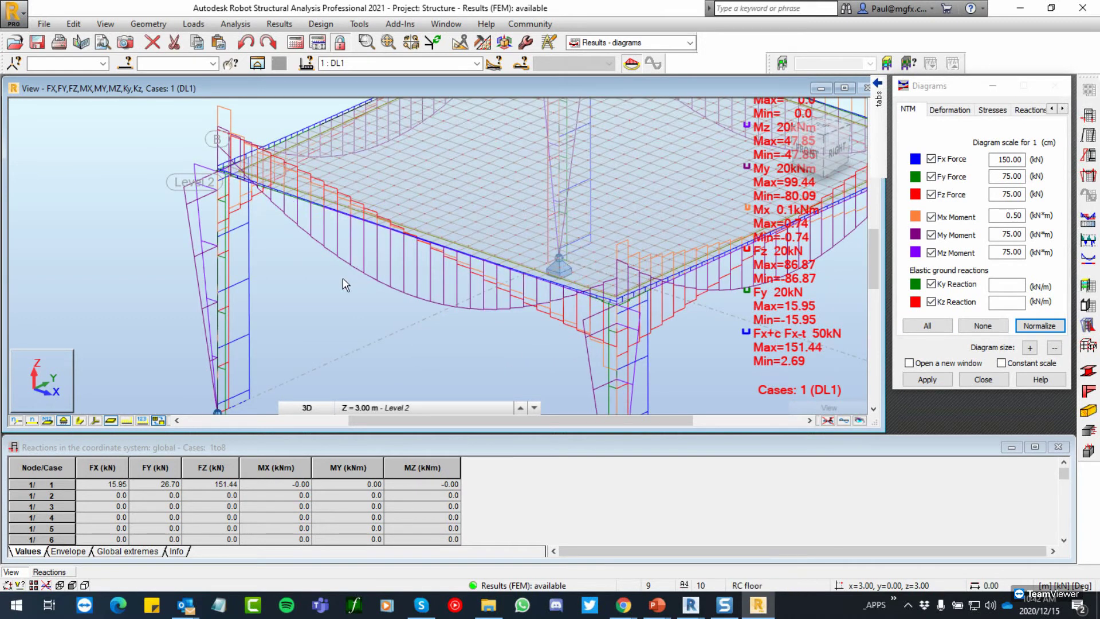
scroll(384, 284, down, 3)
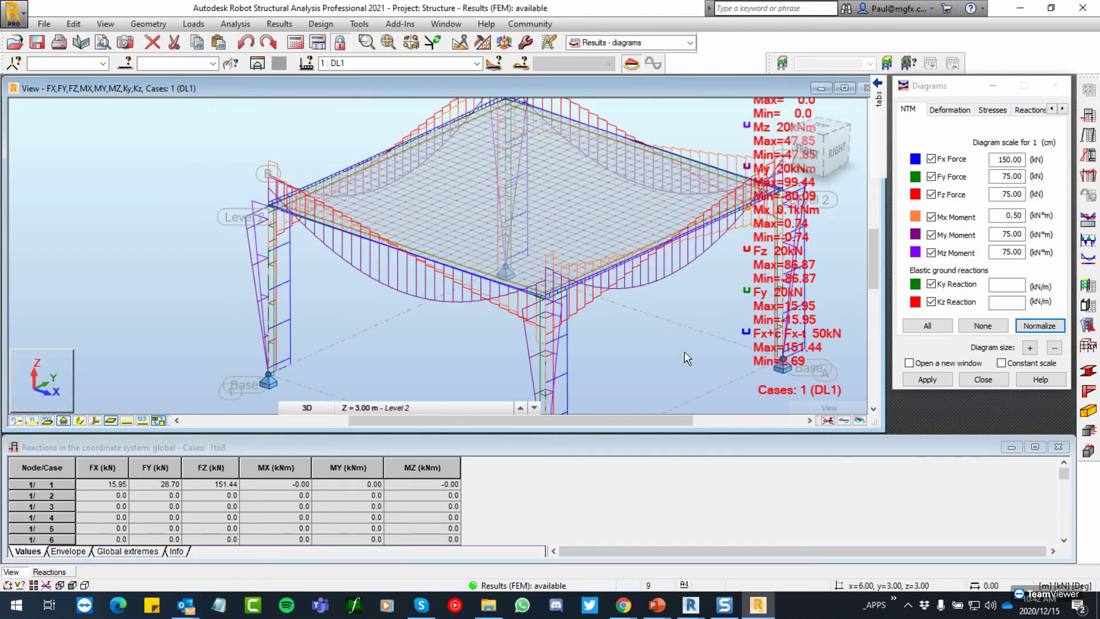
middle_drag(684, 352, 644, 353)
scroll(573, 331, down, 2)
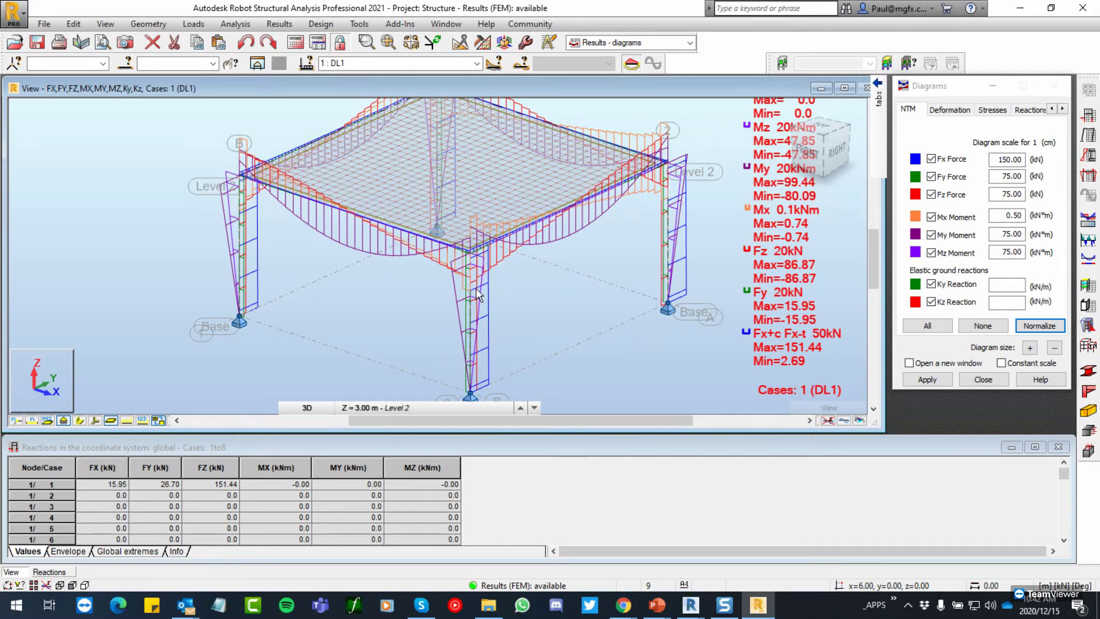
scroll(550, 324, up, 2)
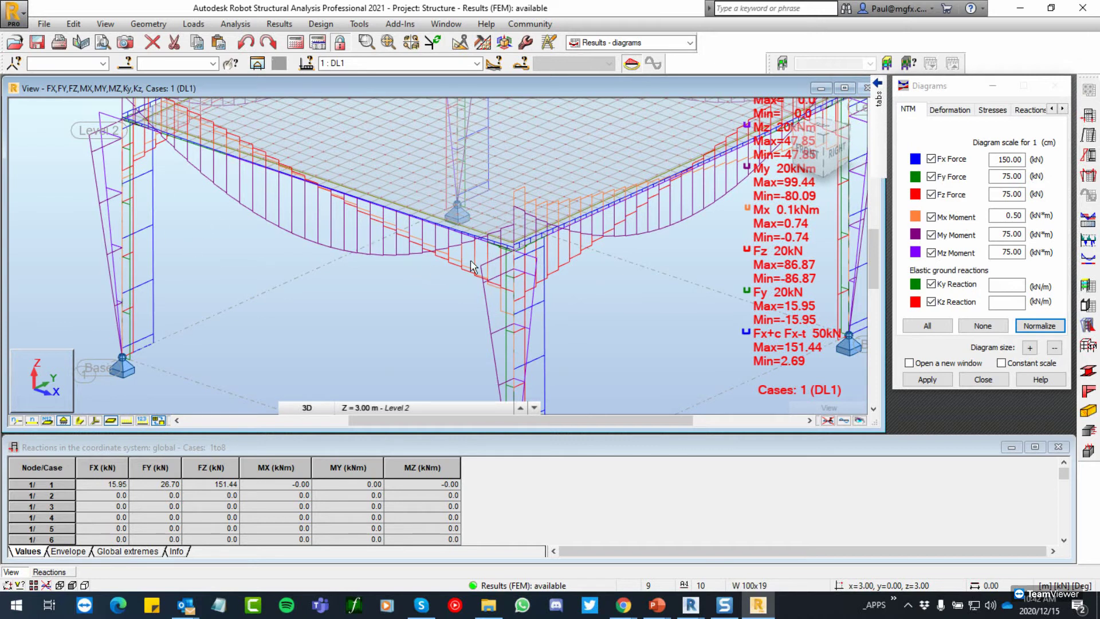
scroll(464, 286, down, 3)
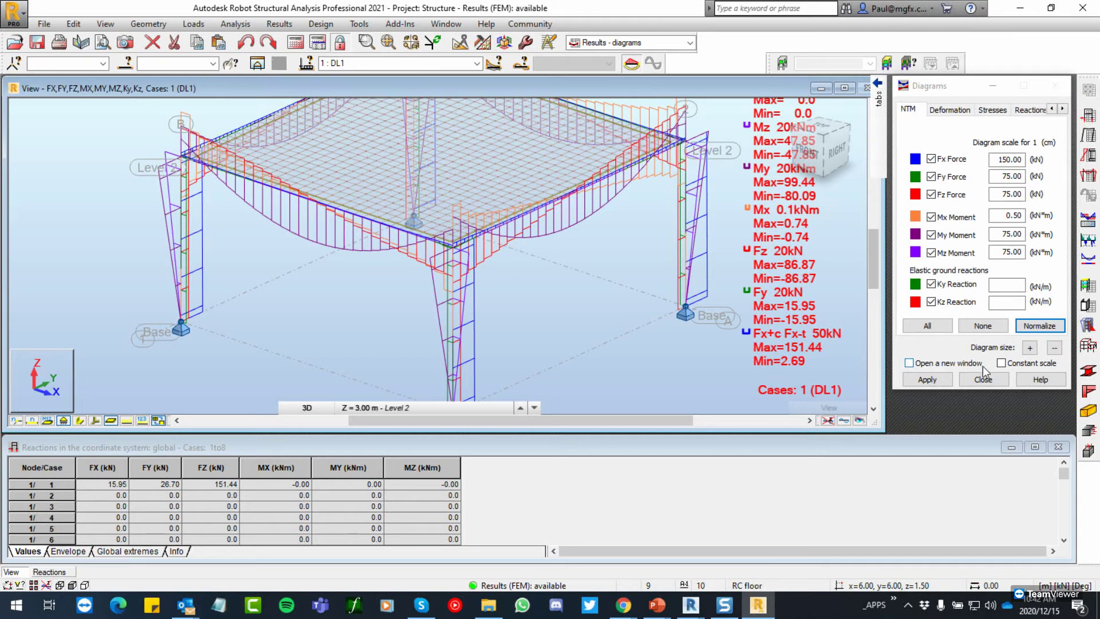
scroll(566, 312, down, 3)
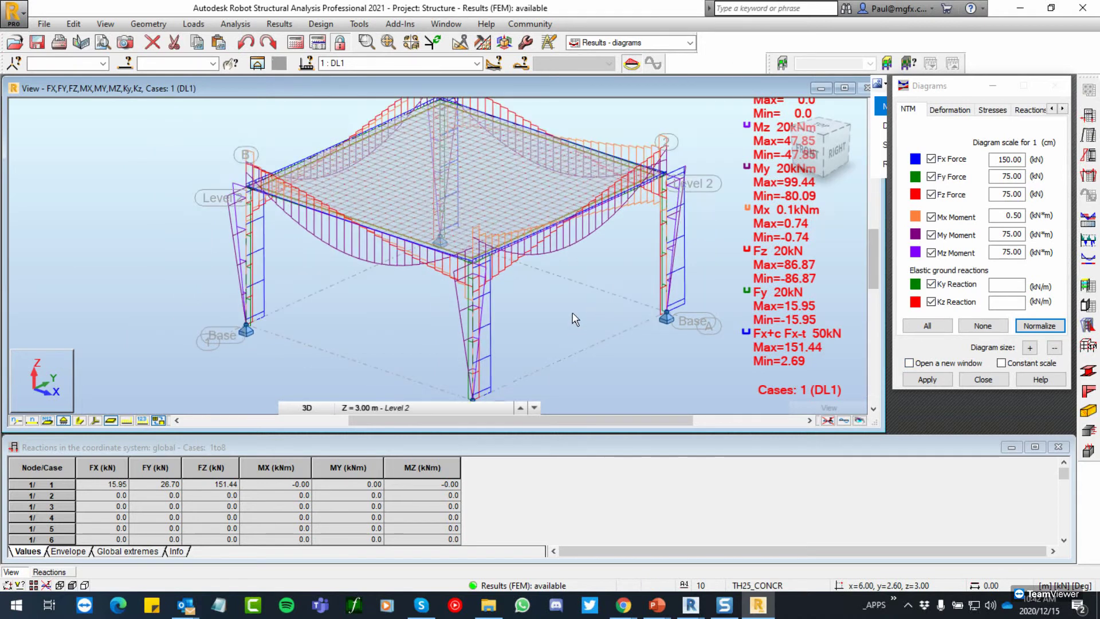
scroll(566, 314, up, 3)
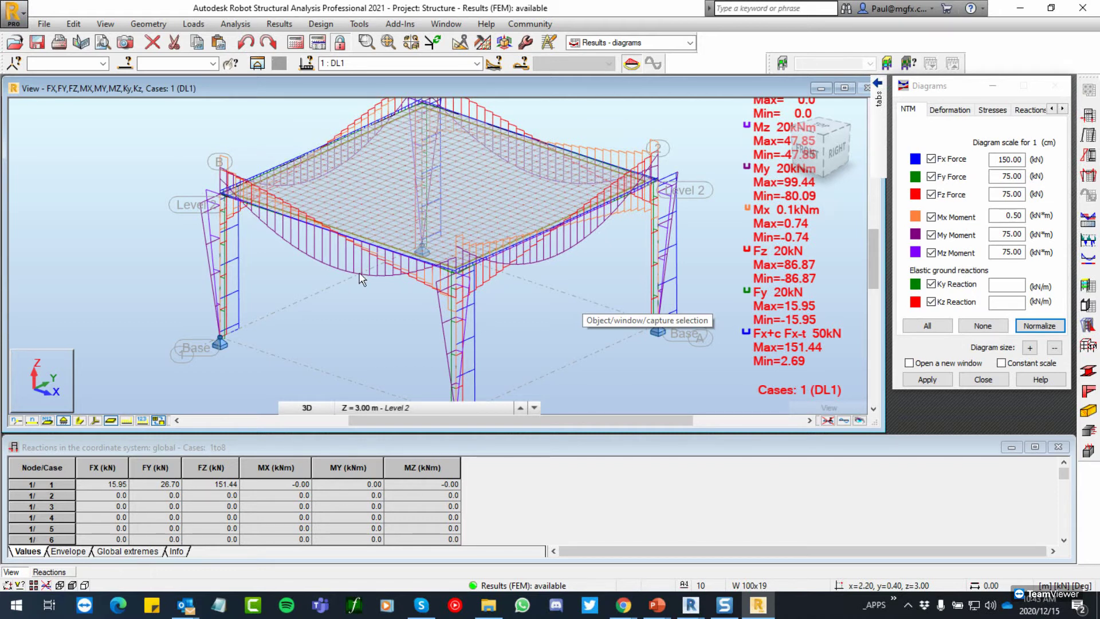
scroll(405, 245, down, 3)
scroll(406, 245, up, 2)
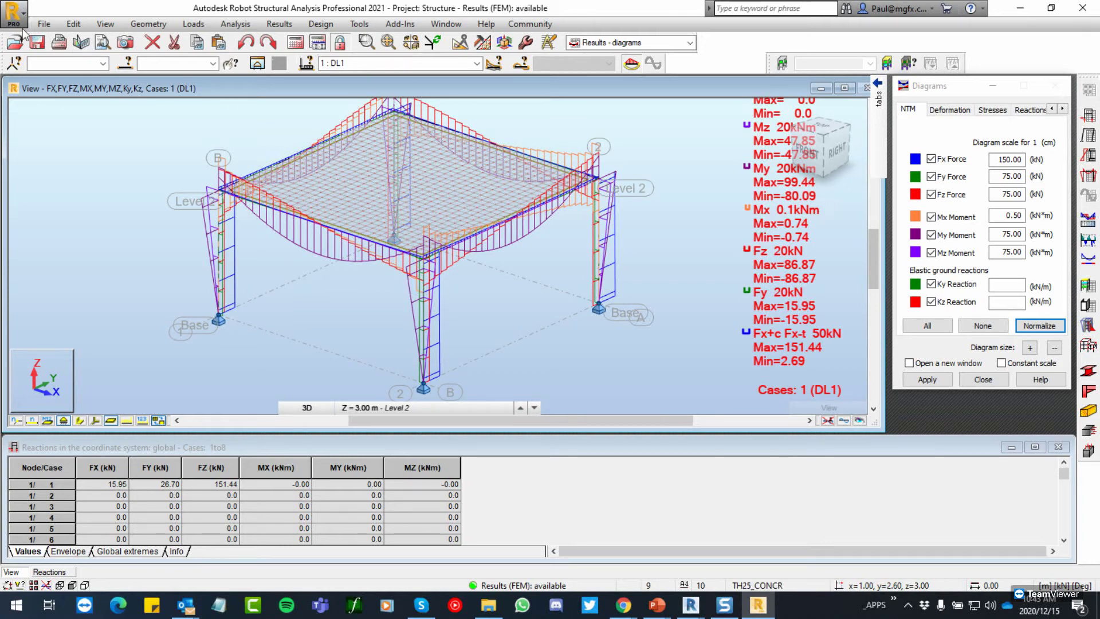
Step: Save the project as Structure2.rtd in the desktop folder for the 2021 Revit Advance Steel and Robot Interaction session
click(44, 23)
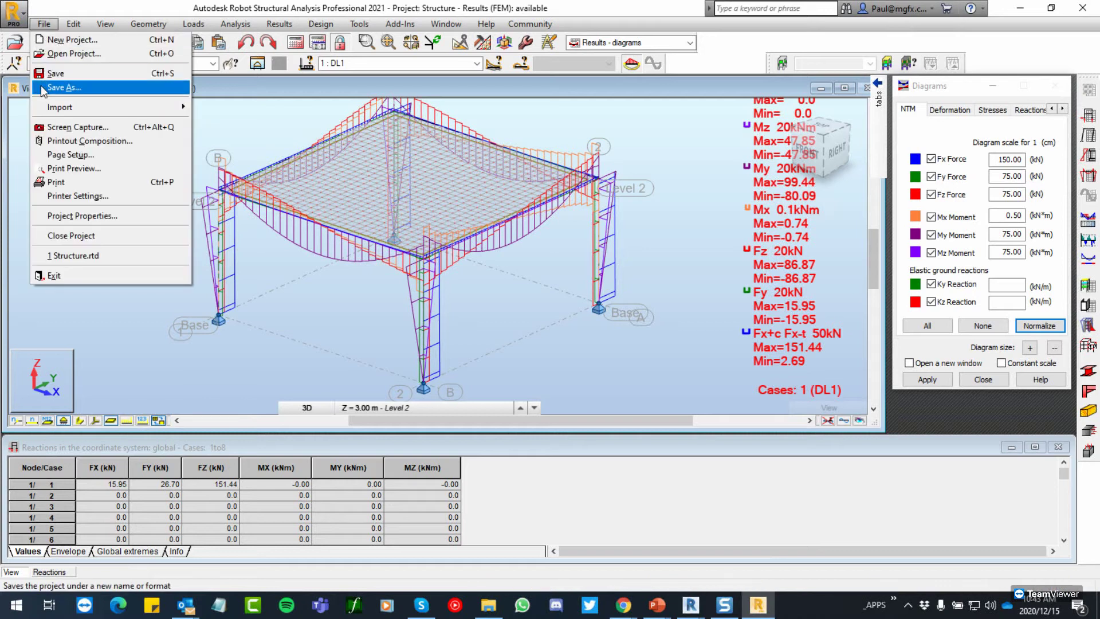
click(64, 87)
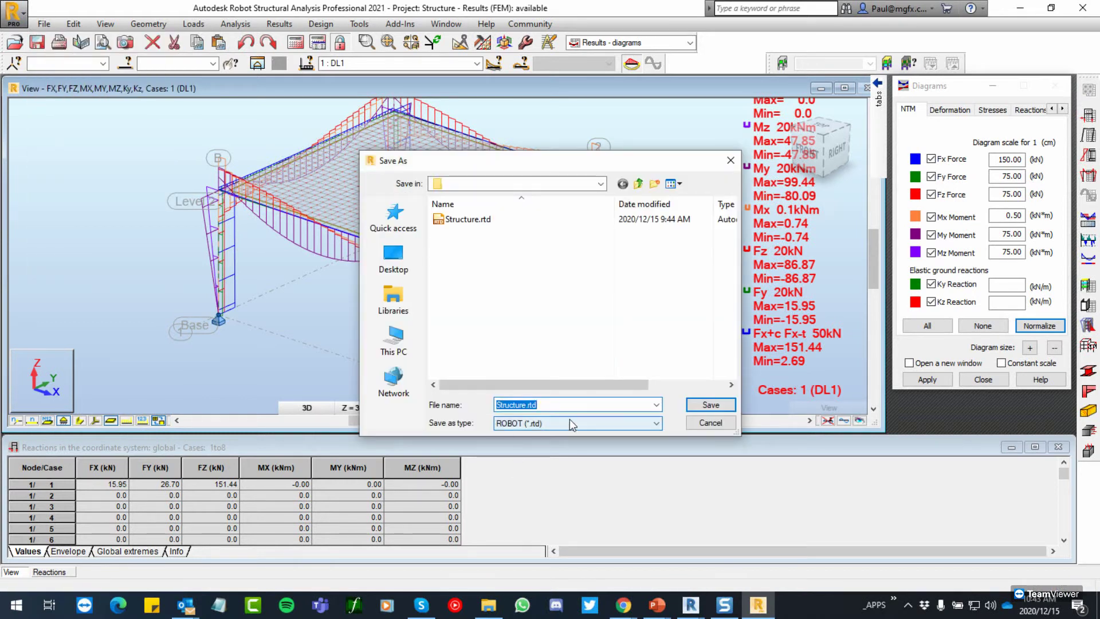
click(526, 404)
click(412, 267)
scroll(516, 343, down, 5)
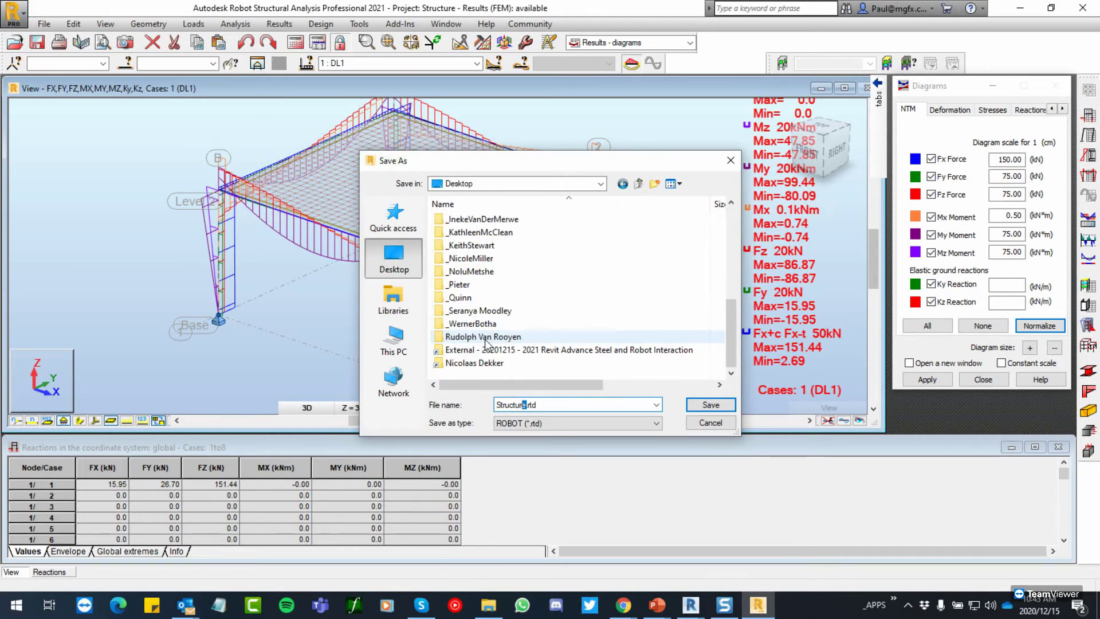
double_click(487, 350)
click(523, 405)
drag(526, 404, 522, 404)
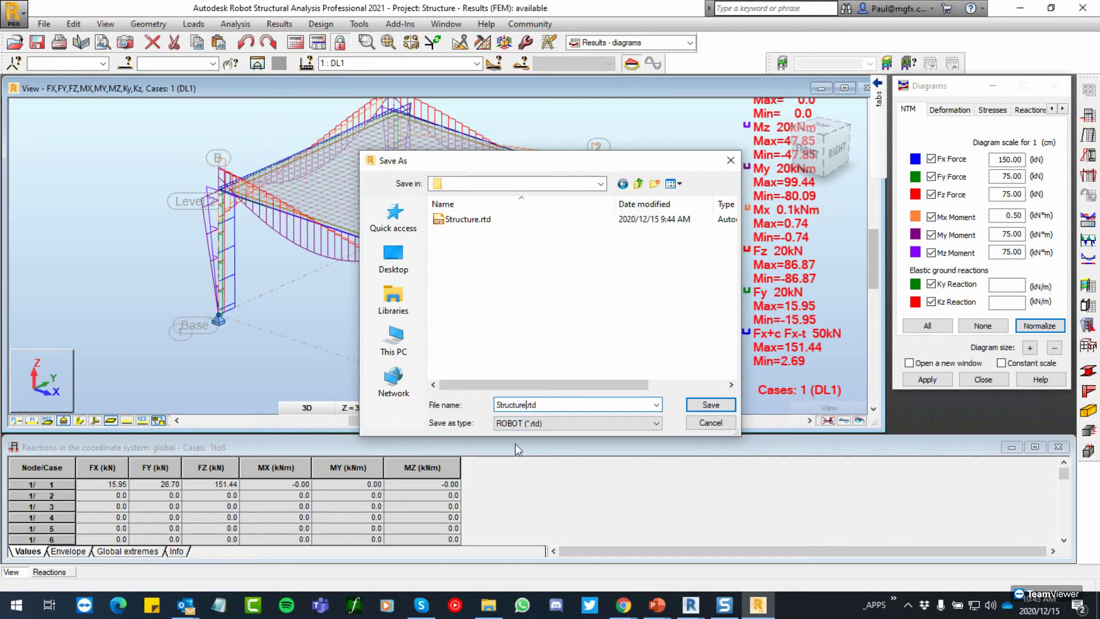
text(2)
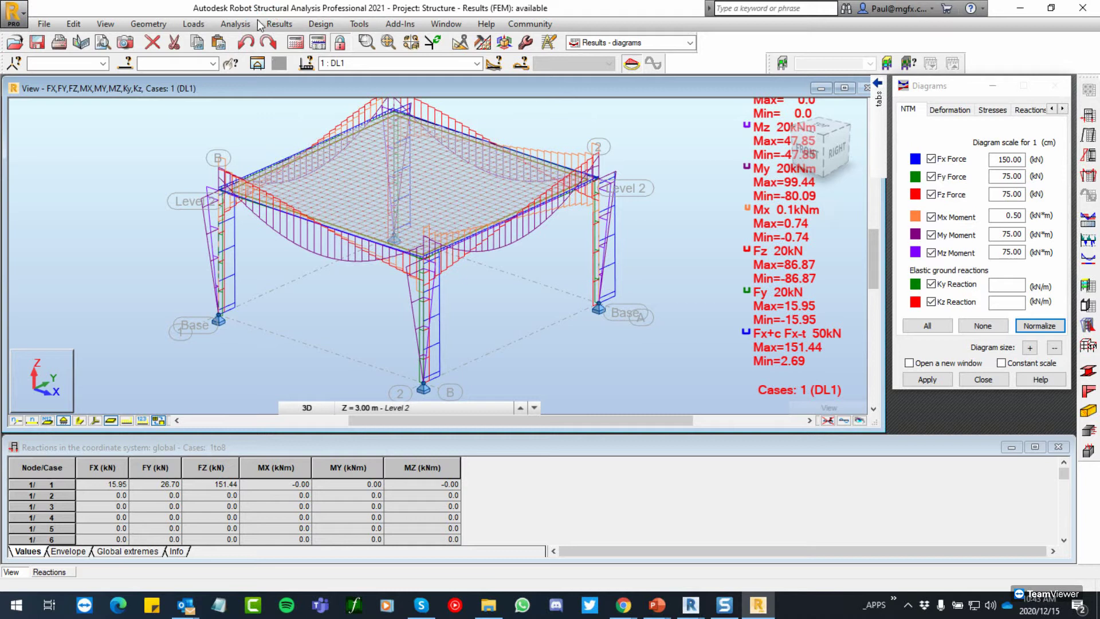
Step: Set the Revit Structure integration to Update model with Direct integration, accepting the existing update options
click(401, 25)
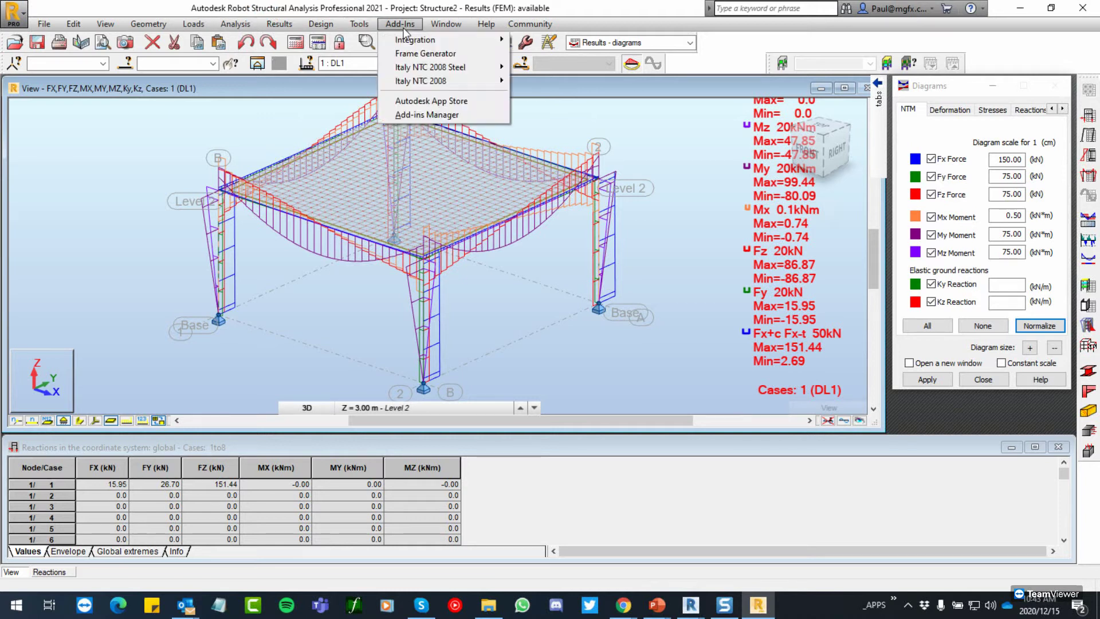
mouse_move(432, 38)
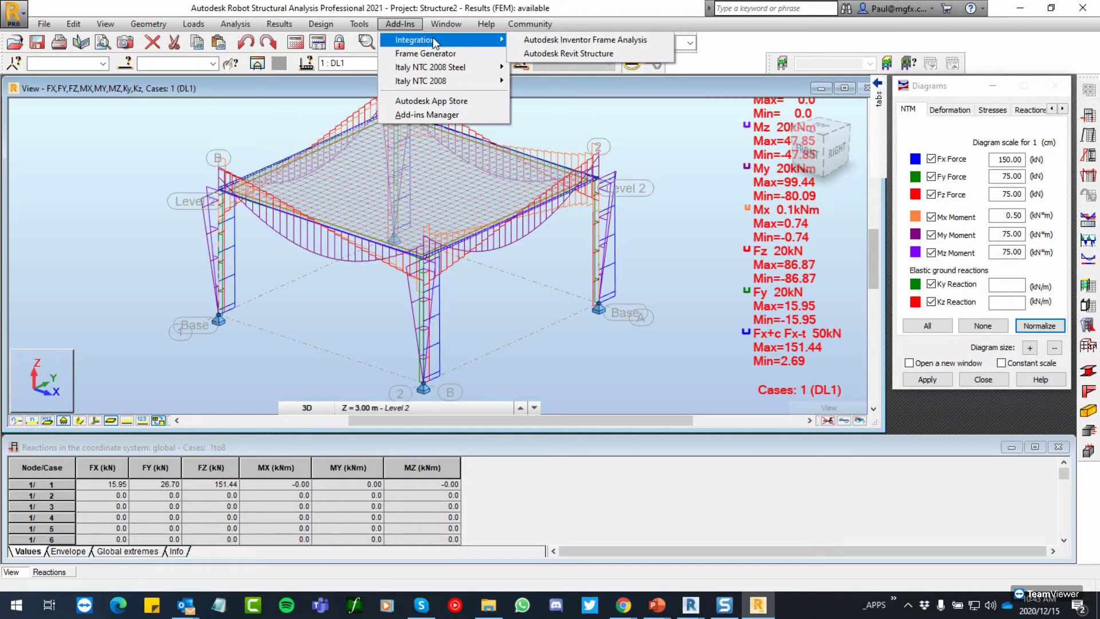
click(570, 53)
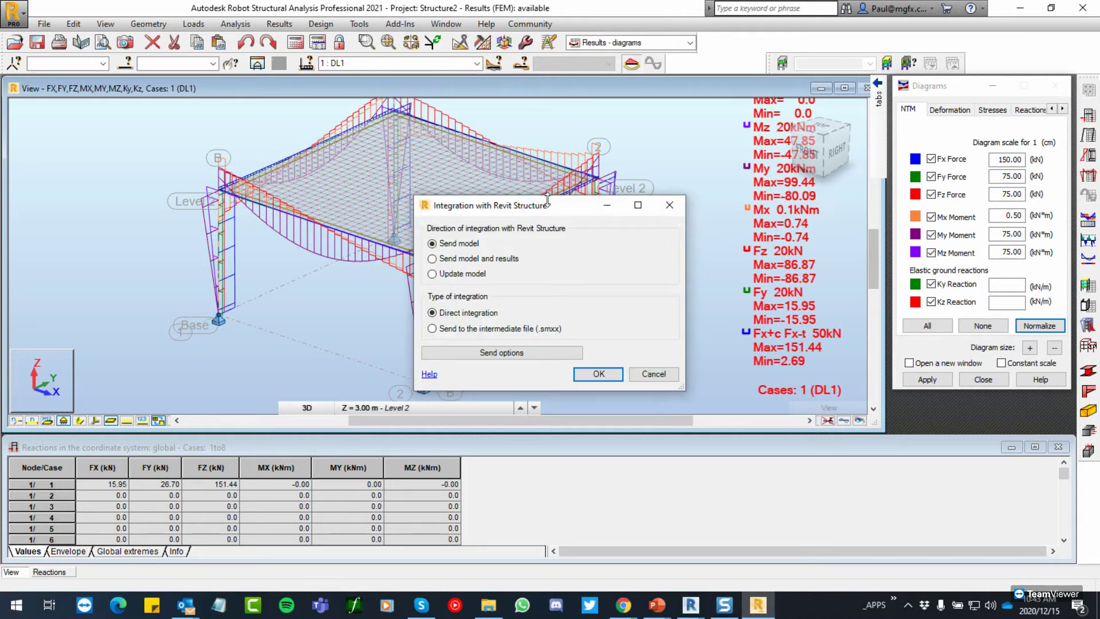
click(432, 274)
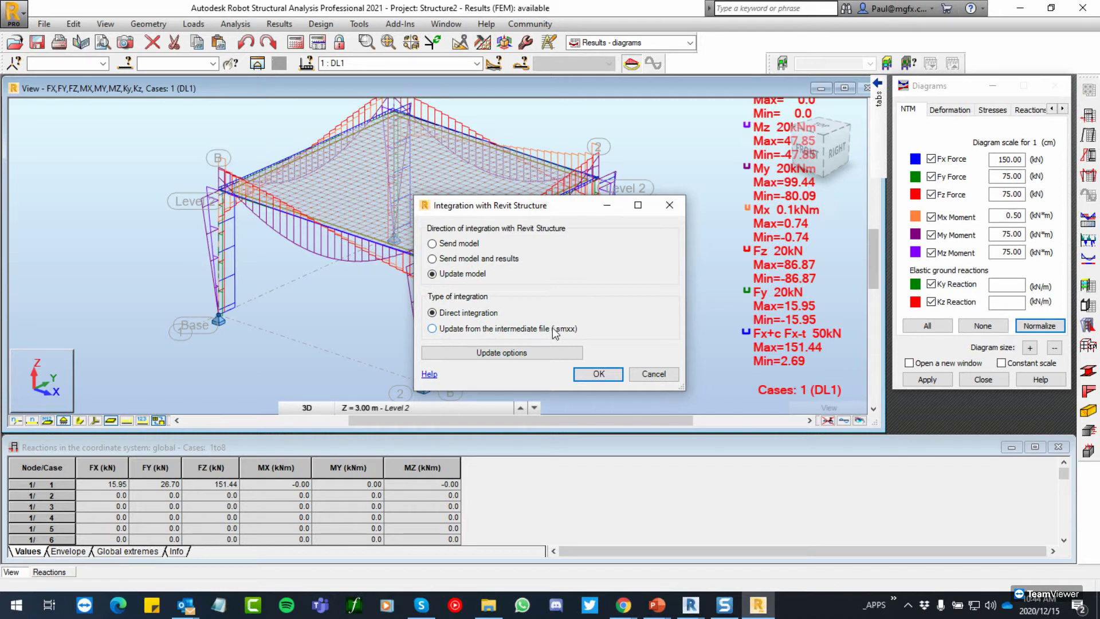
click(498, 353)
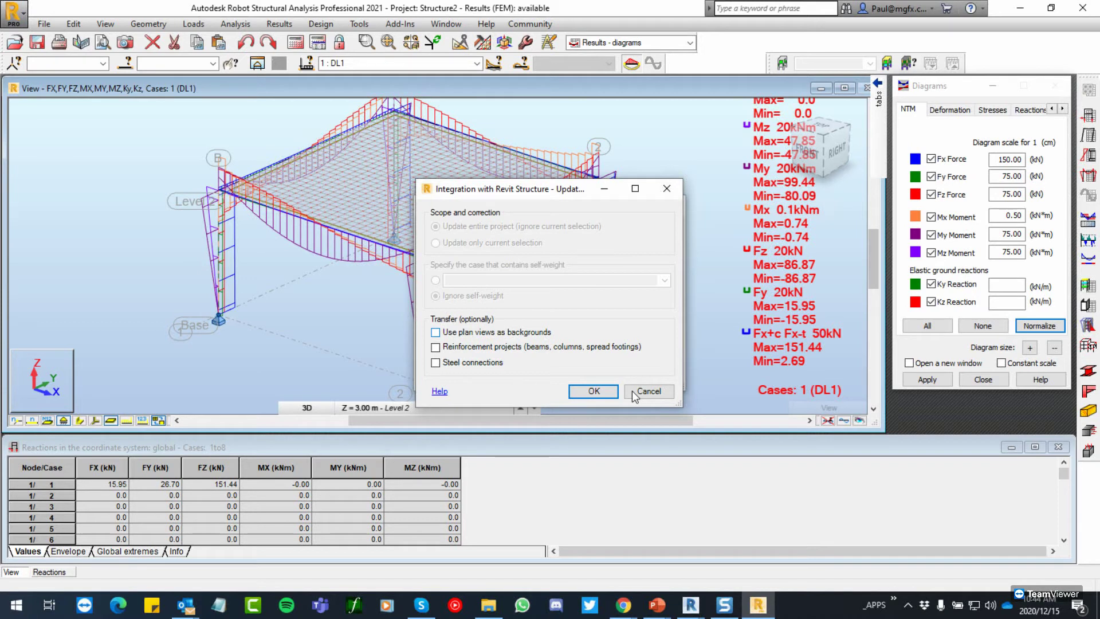
click(599, 392)
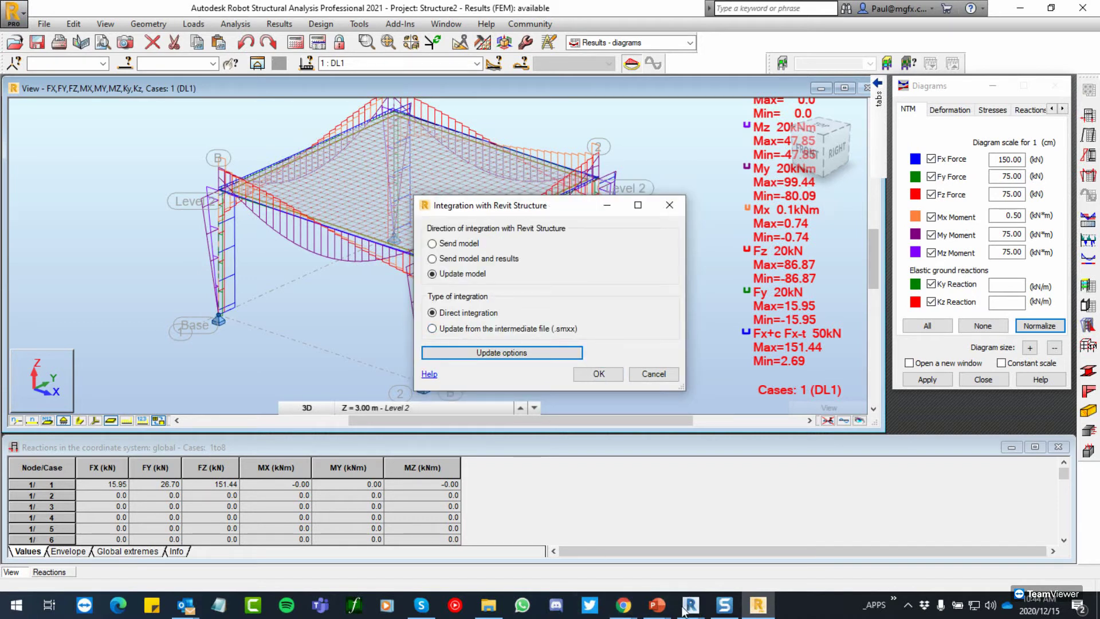
Step: Check the structural model open in Revit, return to Robot and run the model update from Revit Structure
mouse_move(686, 609)
click(648, 560)
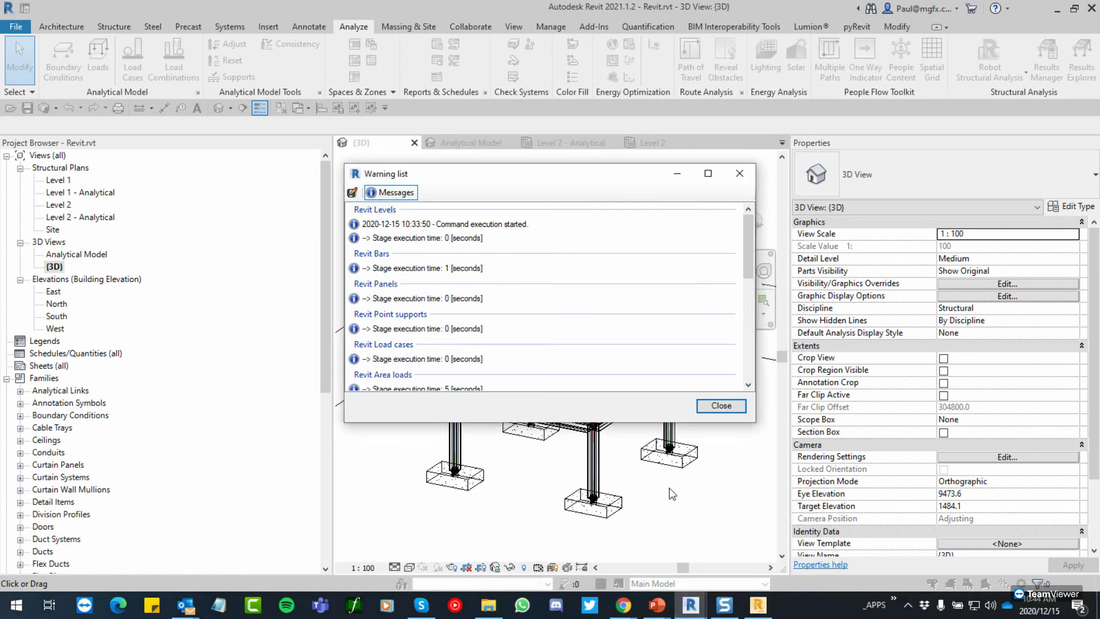
click(690, 606)
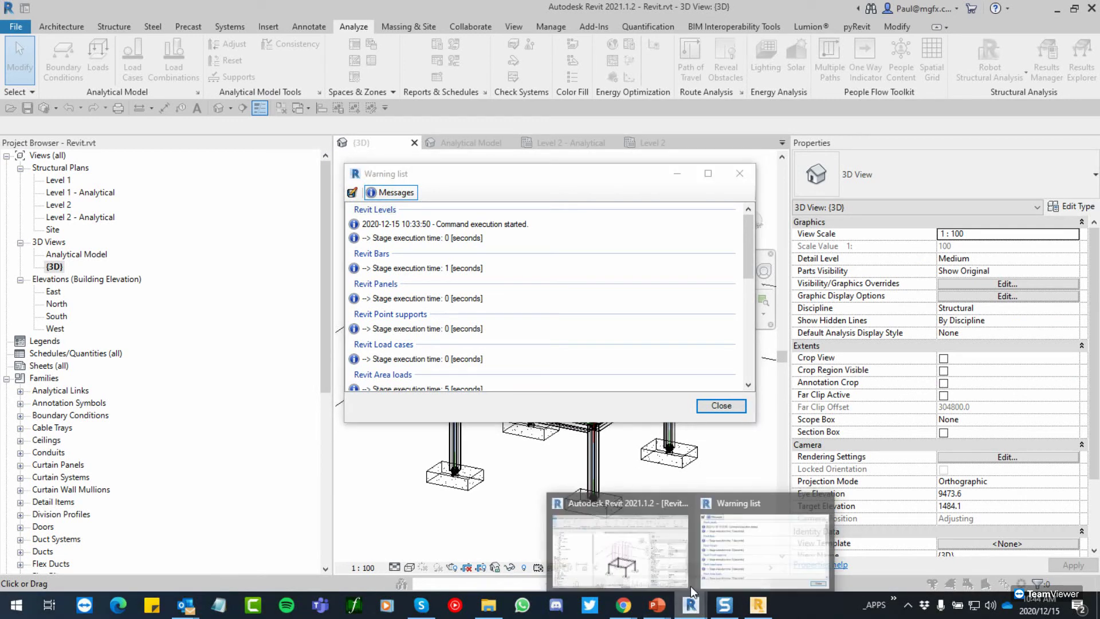
click(758, 605)
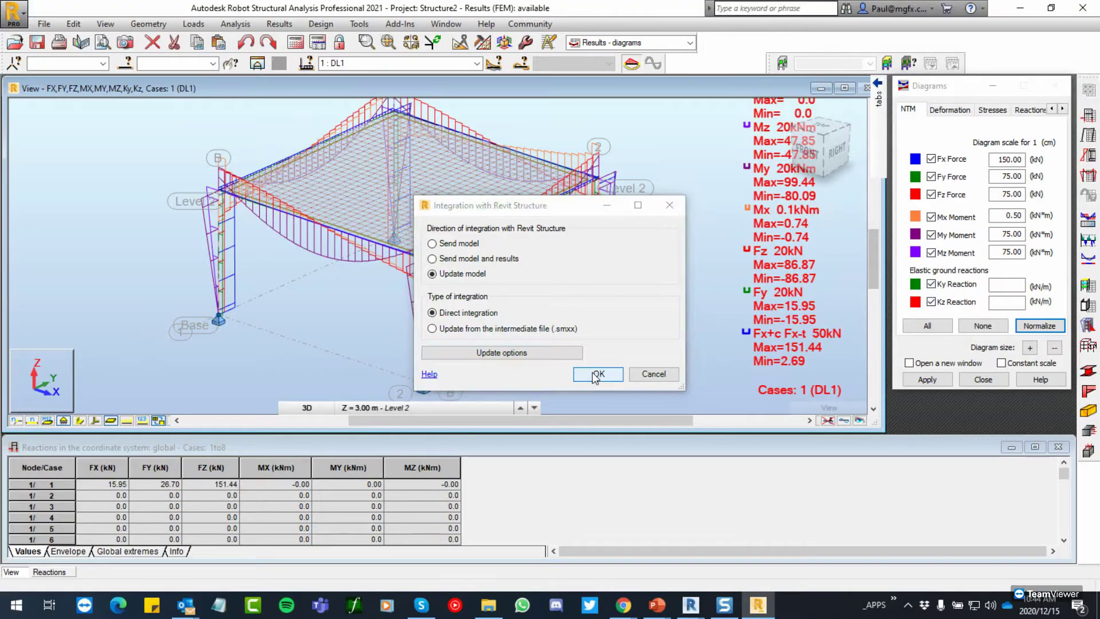
click(592, 373)
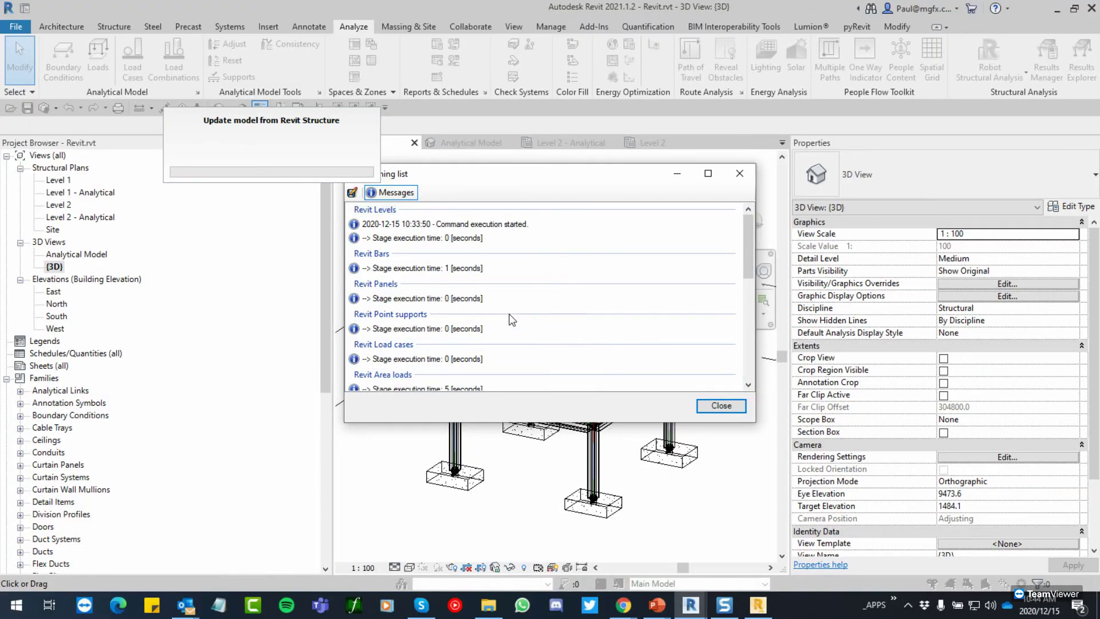
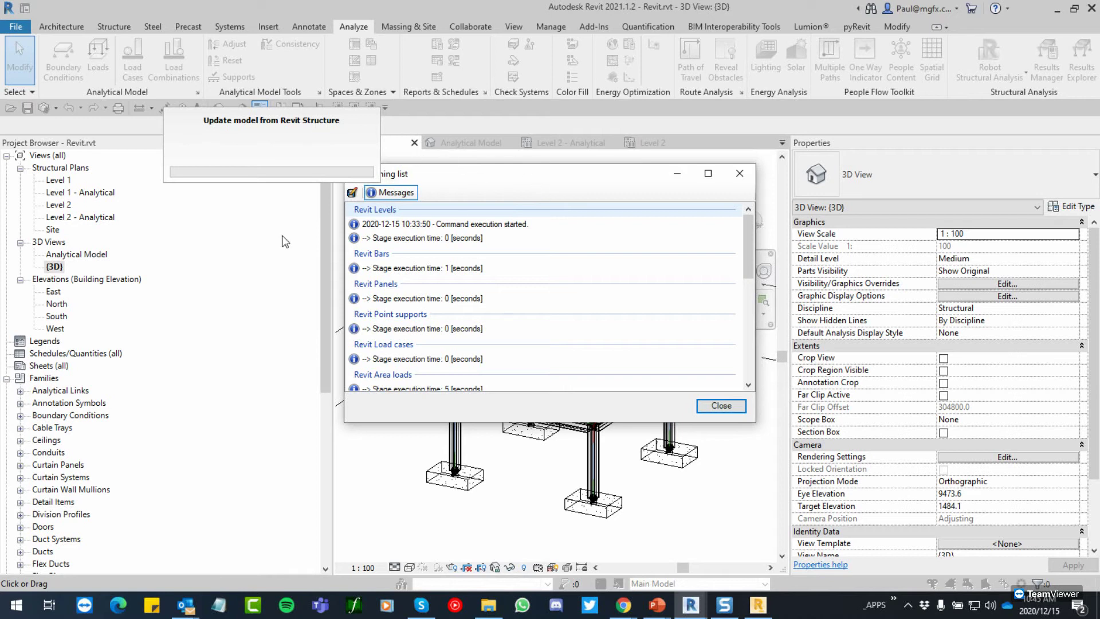
Step: Dismiss Revit's warning list and view the integration events report in Robot, closing it when done
drag(484, 169, 648, 177)
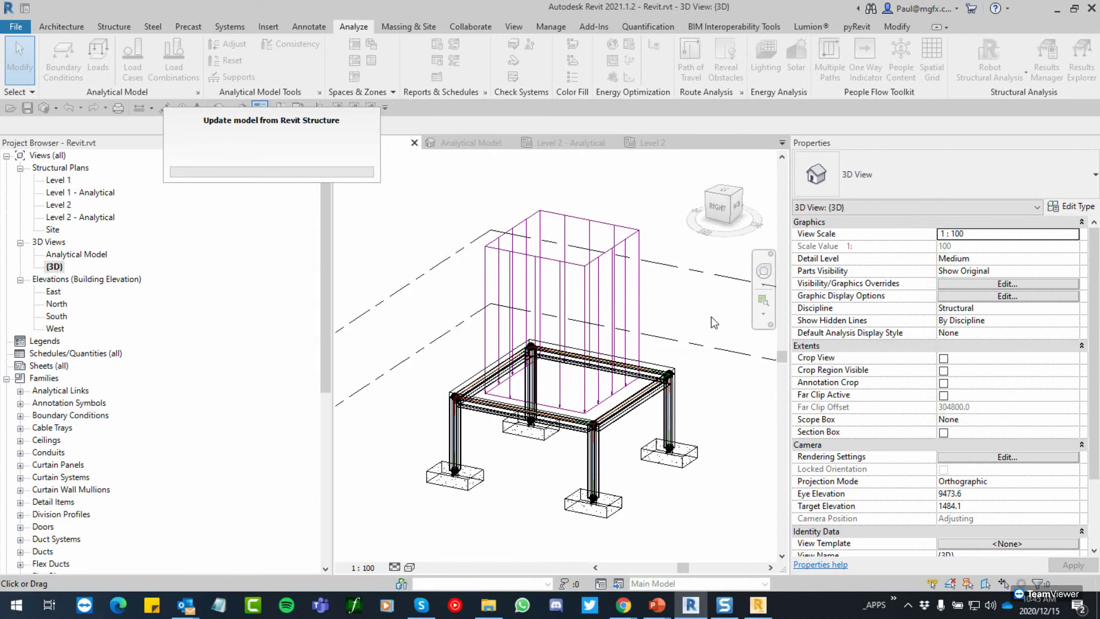
click(886, 414)
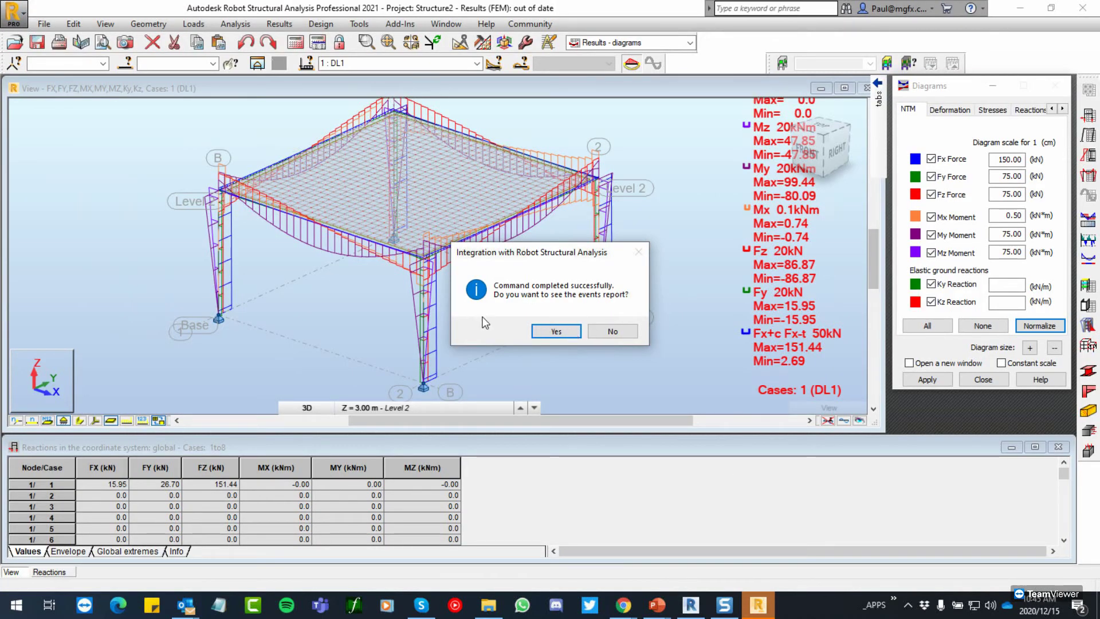
click(556, 331)
click(719, 405)
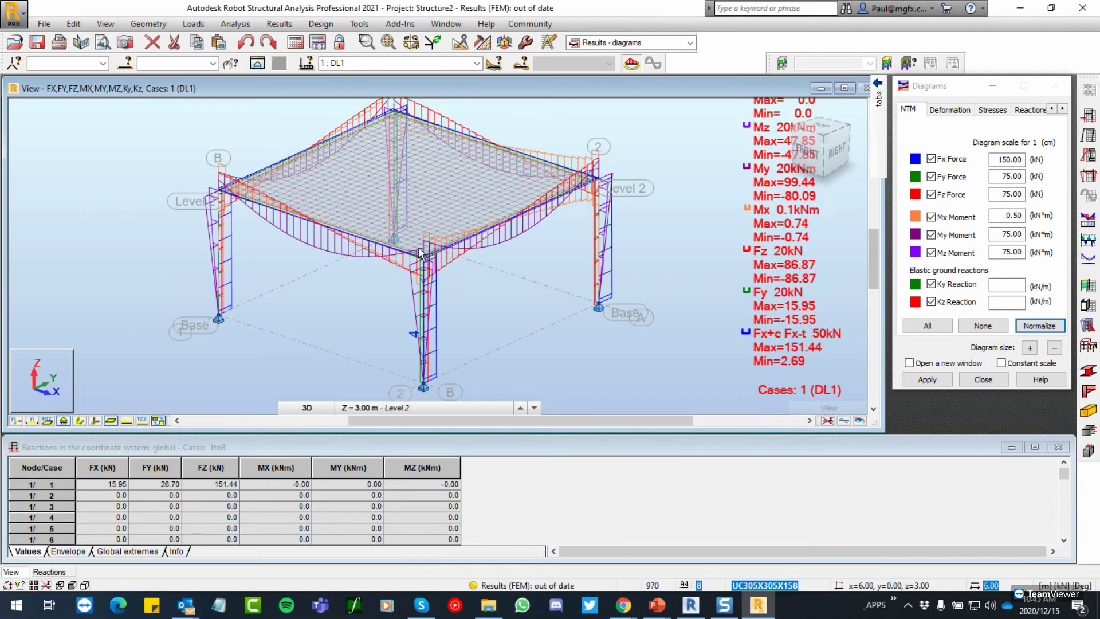
Step: View the updated frame in the Geometry layout and return to the Results - diagrams layout
scroll(224, 268, up, 1)
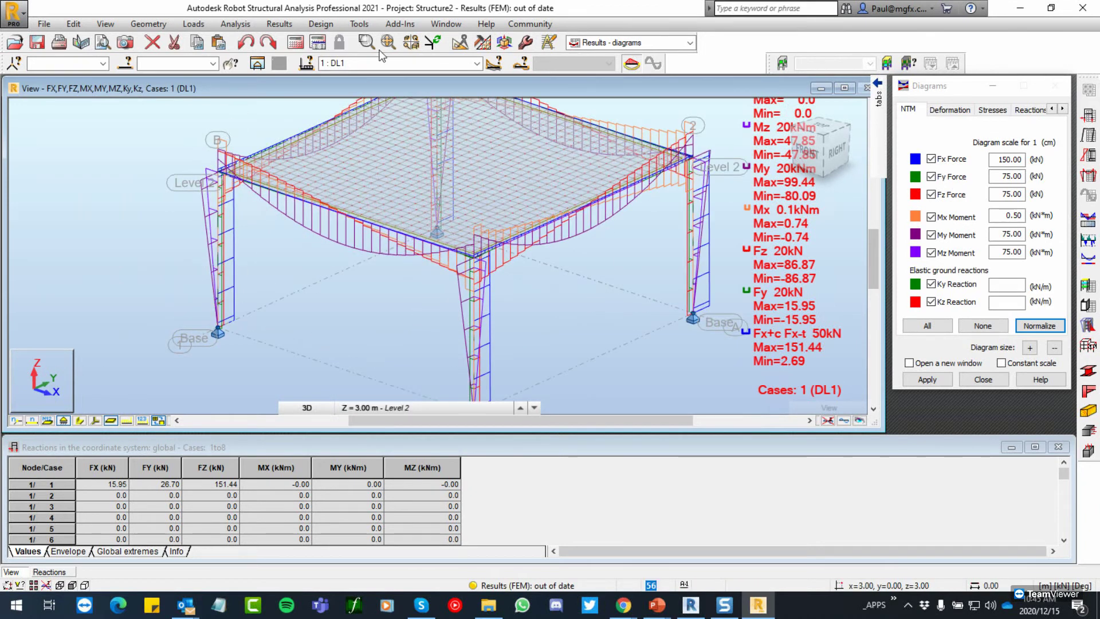
mouse_move(878, 97)
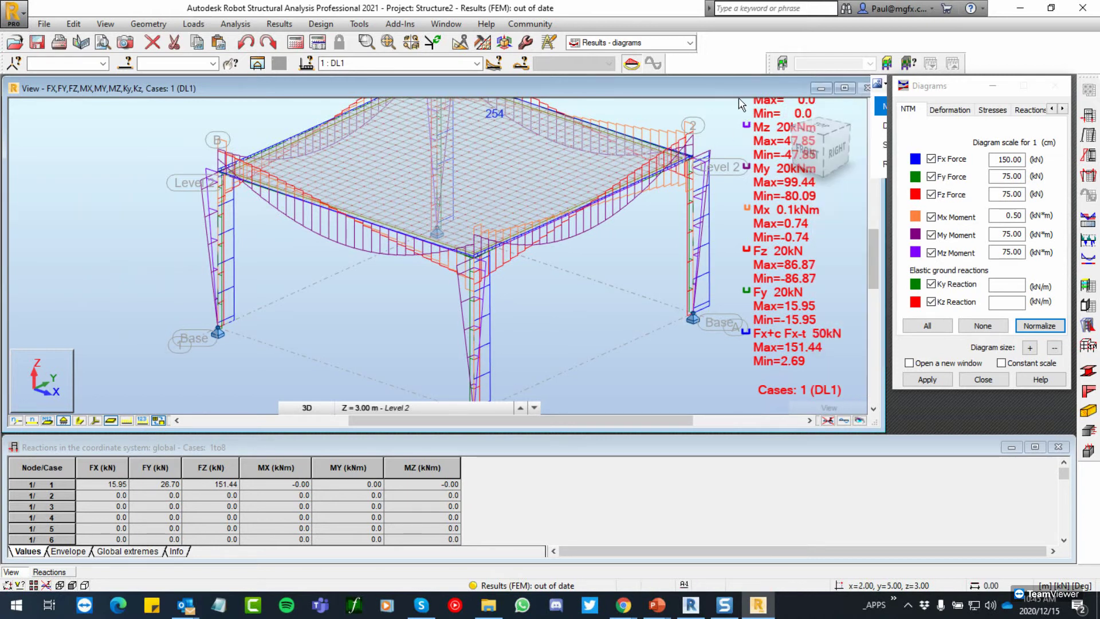
click(621, 43)
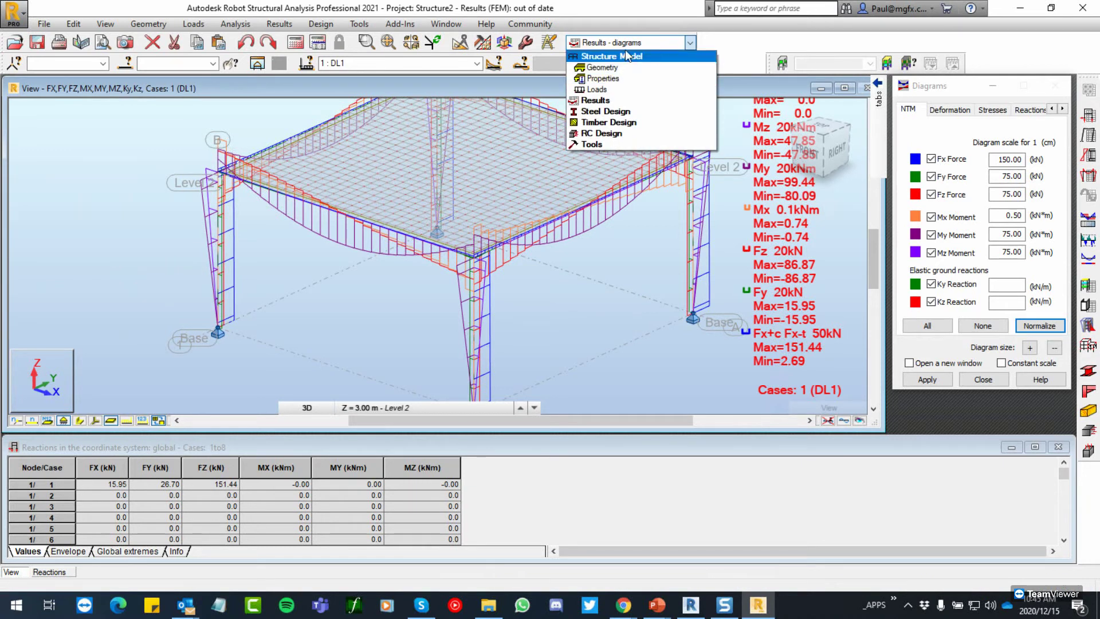
click(602, 67)
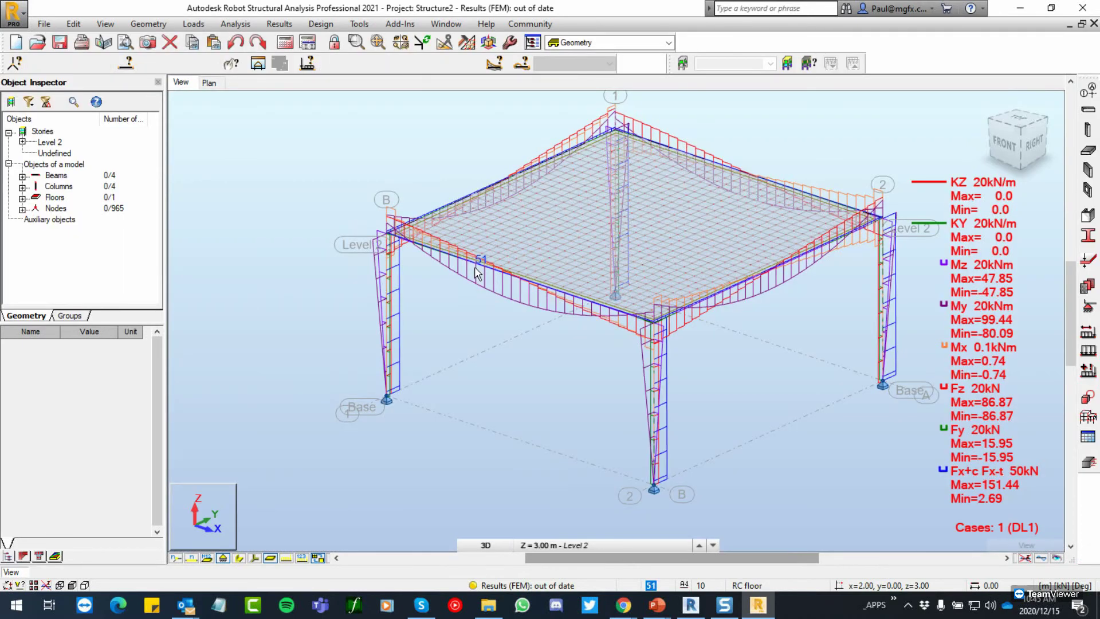
click(576, 43)
click(573, 100)
click(586, 82)
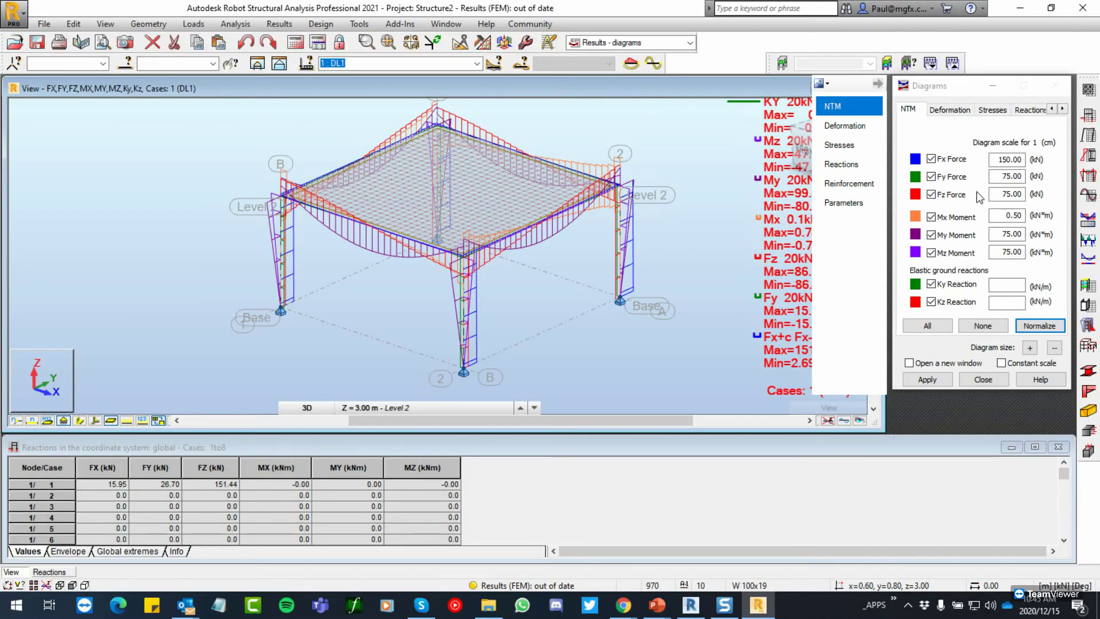
Step: Turn off the Fx, Fy, Fz, My, Mz, Ky and Kz diagrams and apply, leaving only Mx Moment displayed
click(931, 159)
click(931, 176)
click(931, 194)
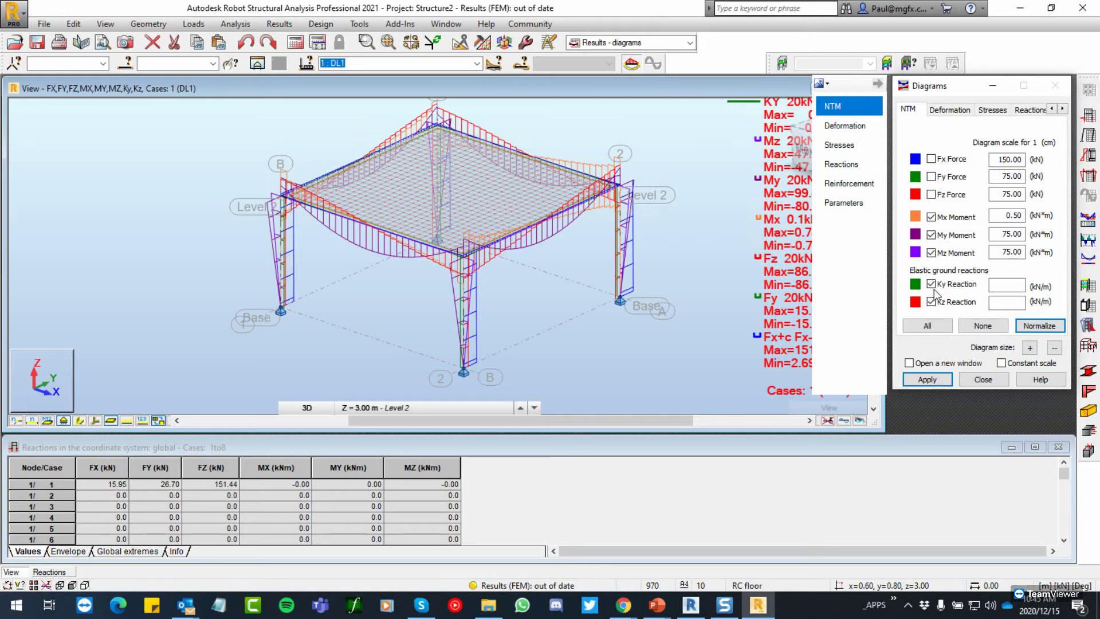
click(931, 235)
click(931, 252)
click(931, 283)
click(931, 302)
click(927, 379)
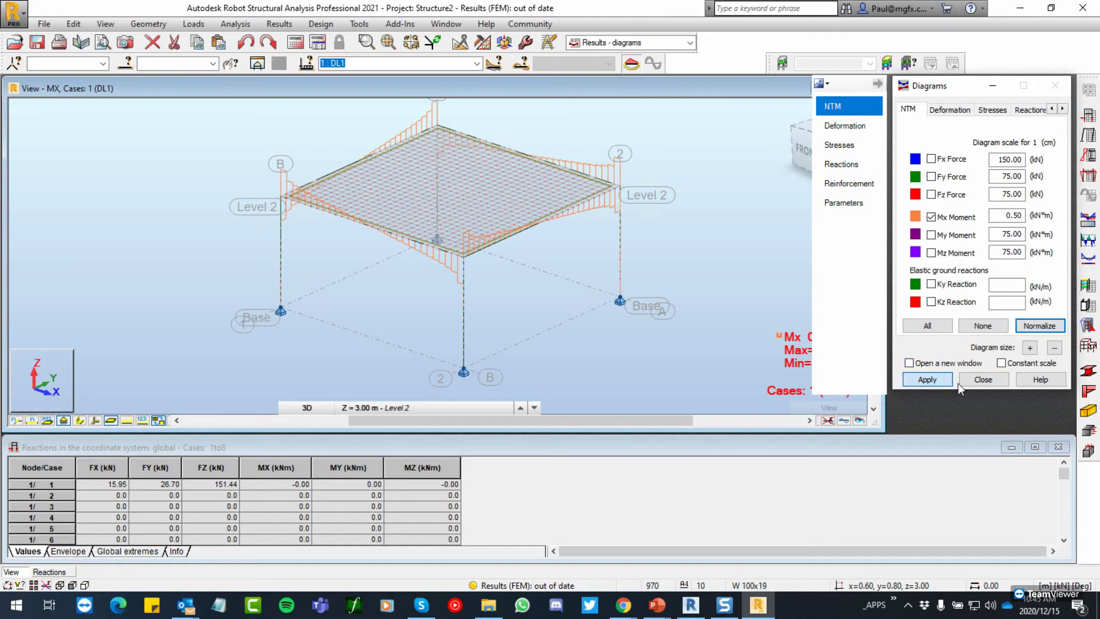
click(983, 379)
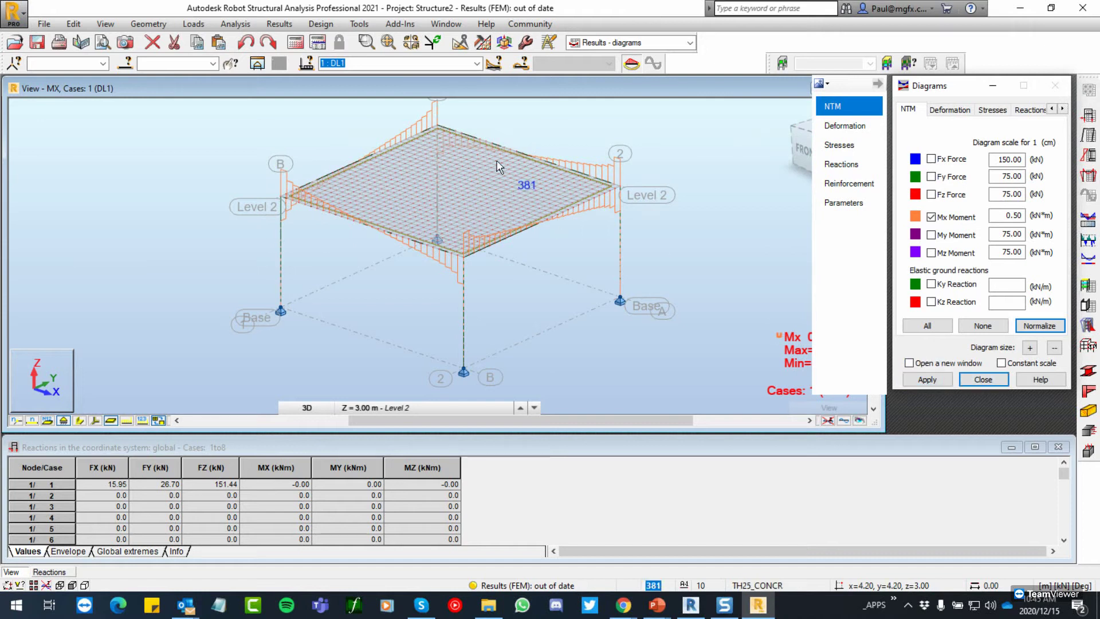
Step: Change the layout to Steel/Aluminum Design
click(610, 42)
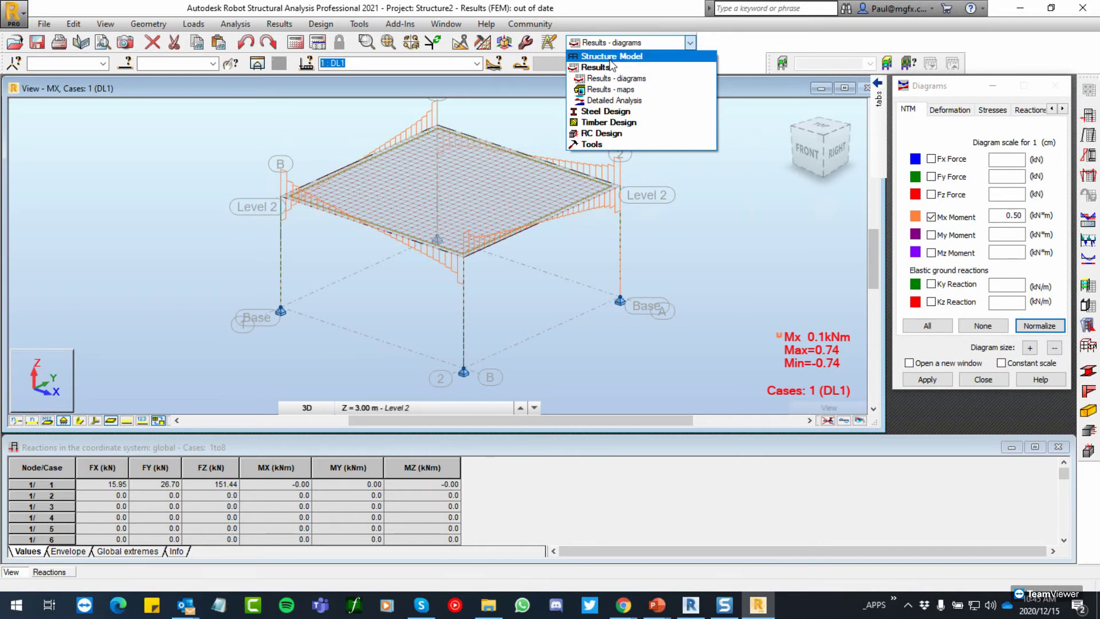
click(592, 112)
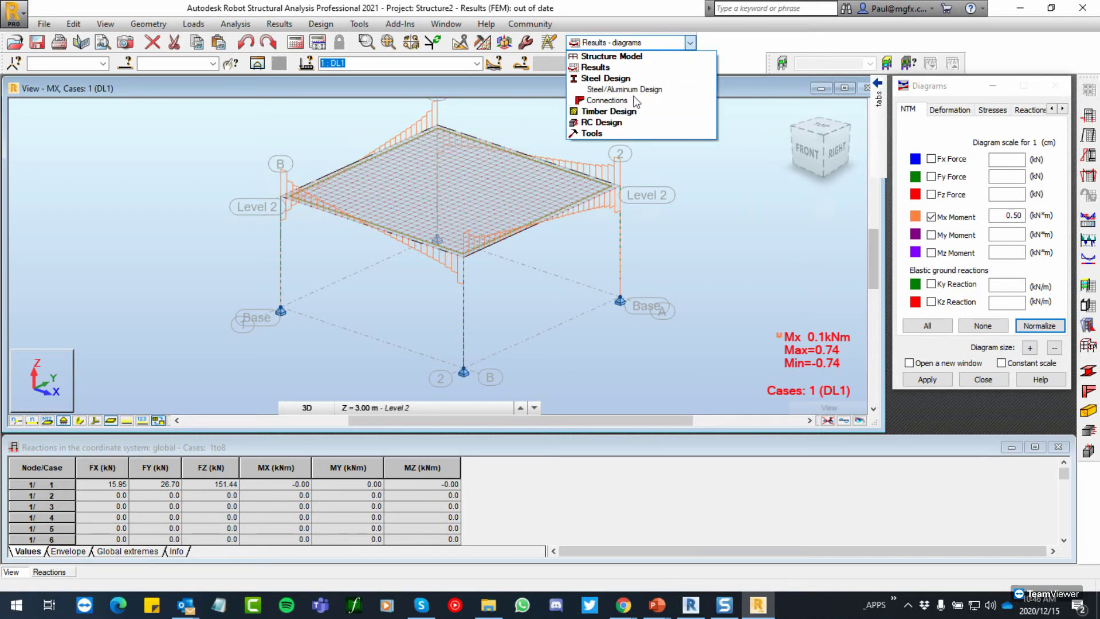
click(625, 90)
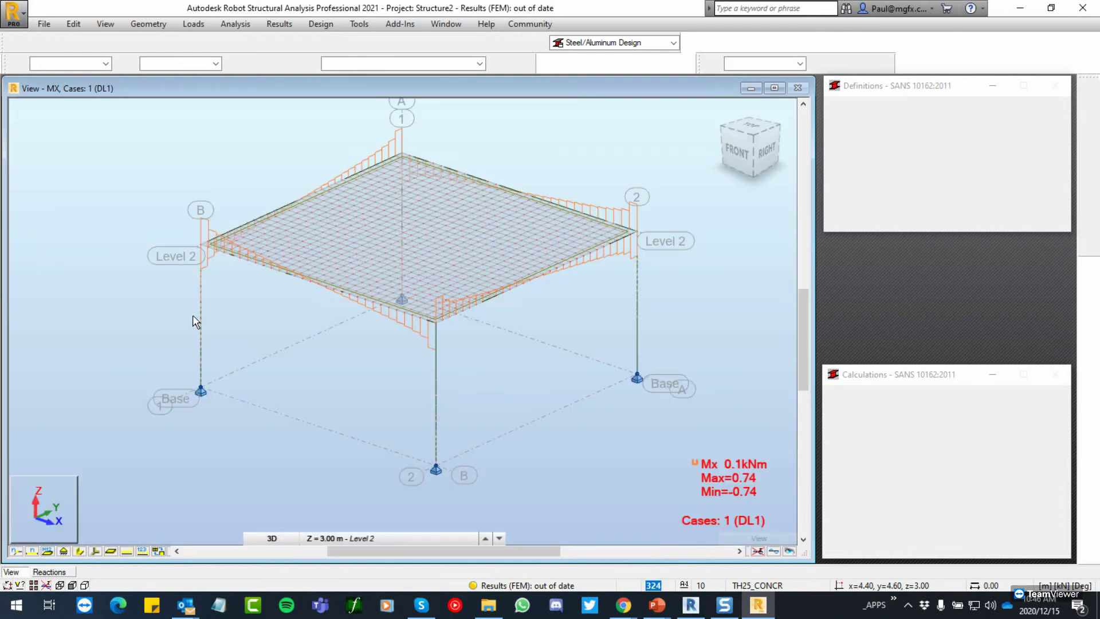
Step: Select the column at grid intersection B-1 and open the definition of a new column
scroll(206, 304, up, 3)
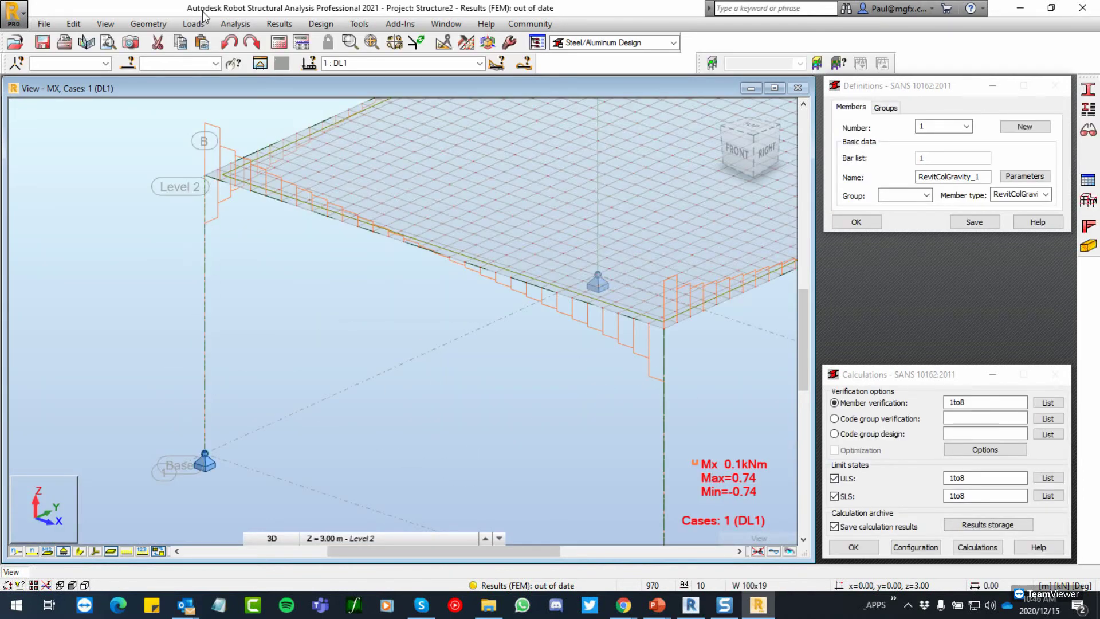
click(205, 277)
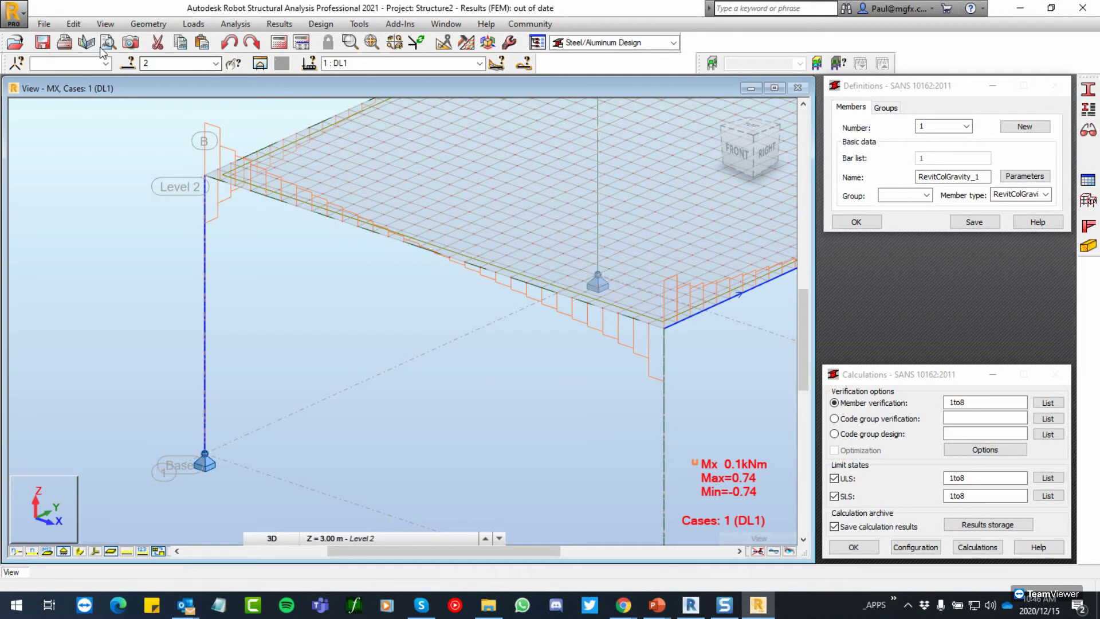
click(152, 24)
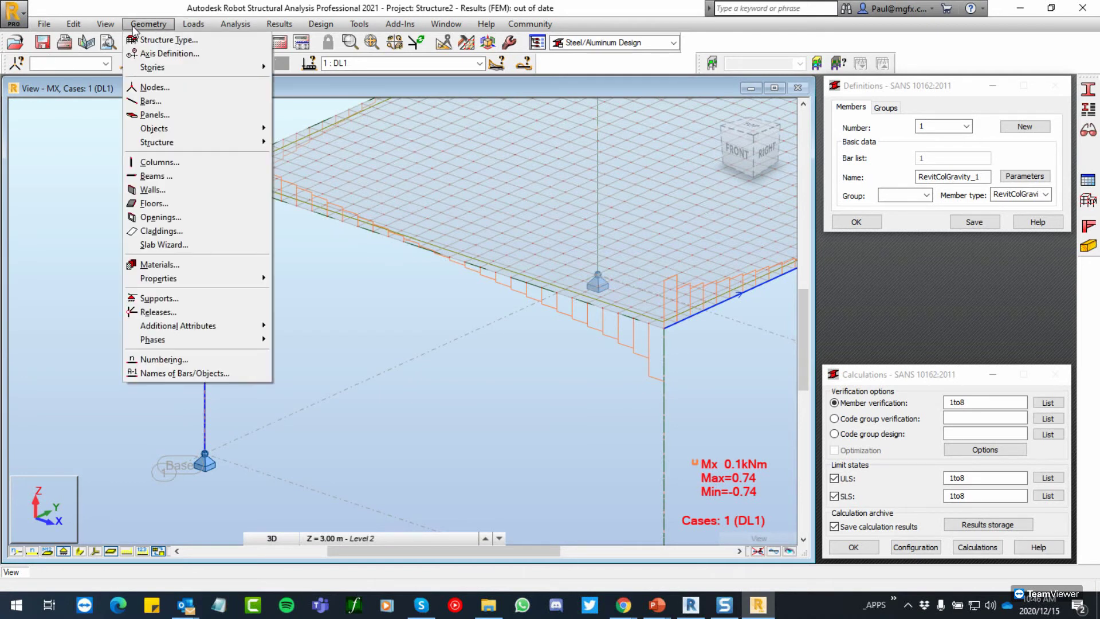
click(164, 161)
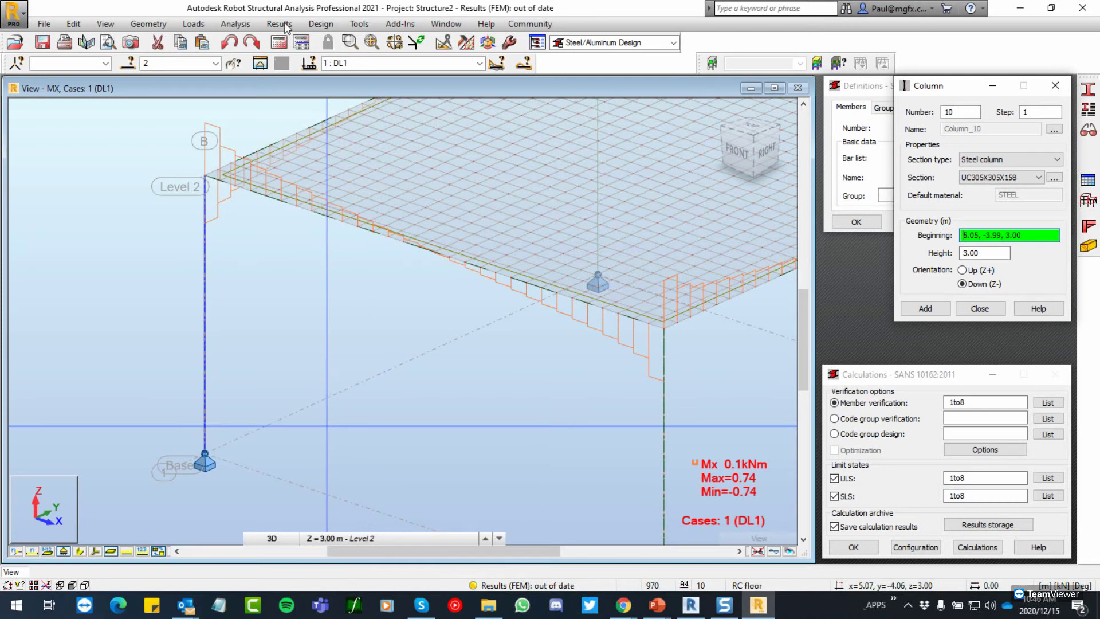
Step: Add a UC305X305X158 steel beam at base level from 0.00, 0.00, 0.00 to the foot of the column at grid B-2
click(165, 25)
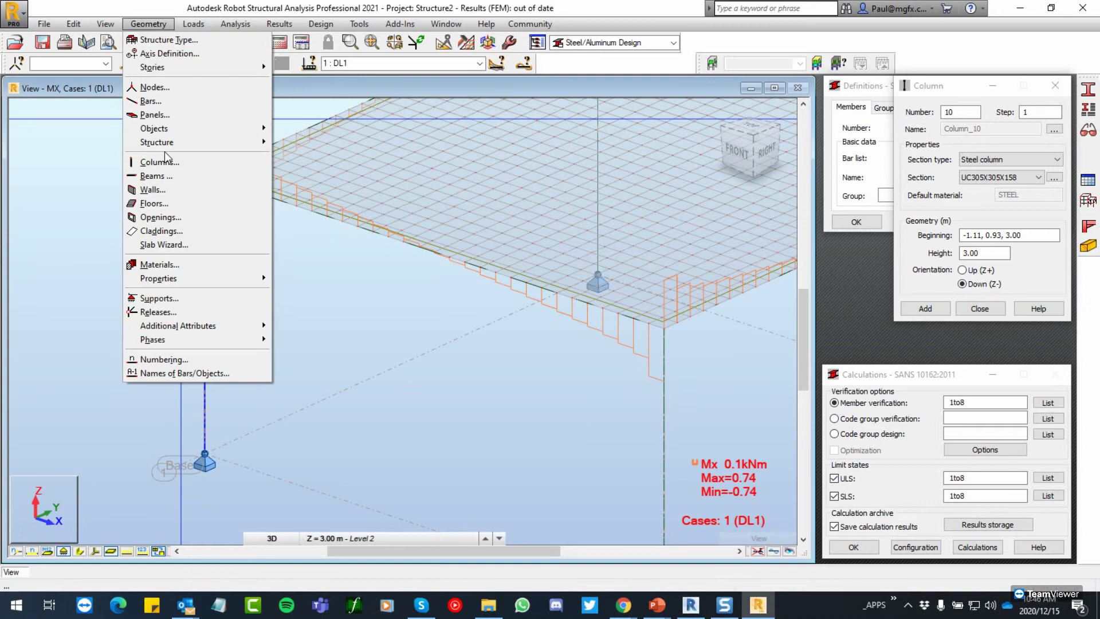
click(158, 176)
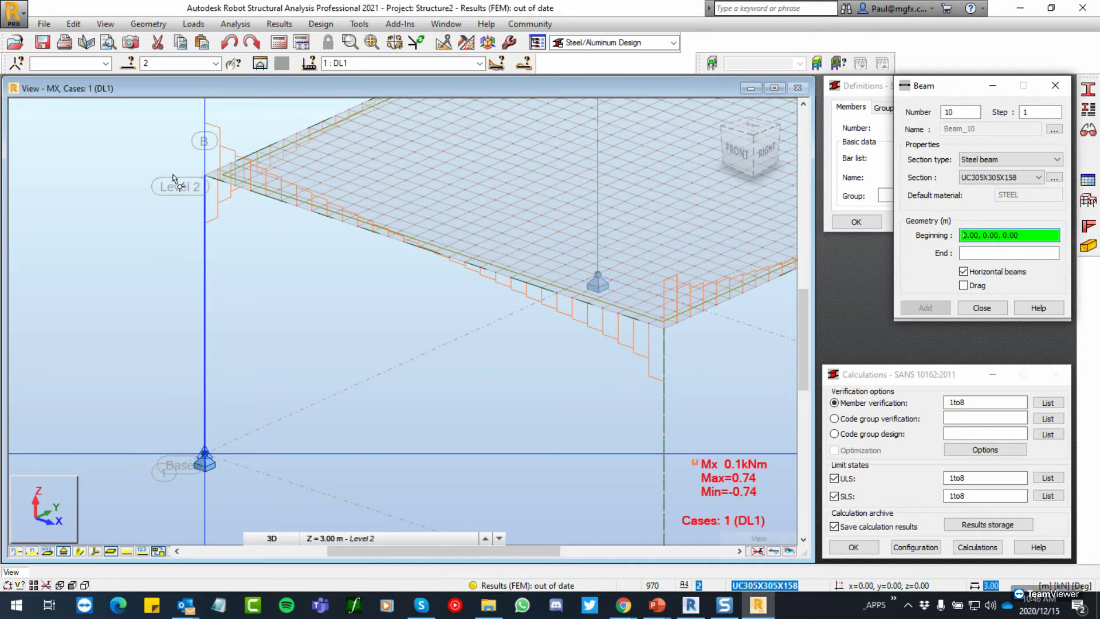
click(177, 182)
click(181, 184)
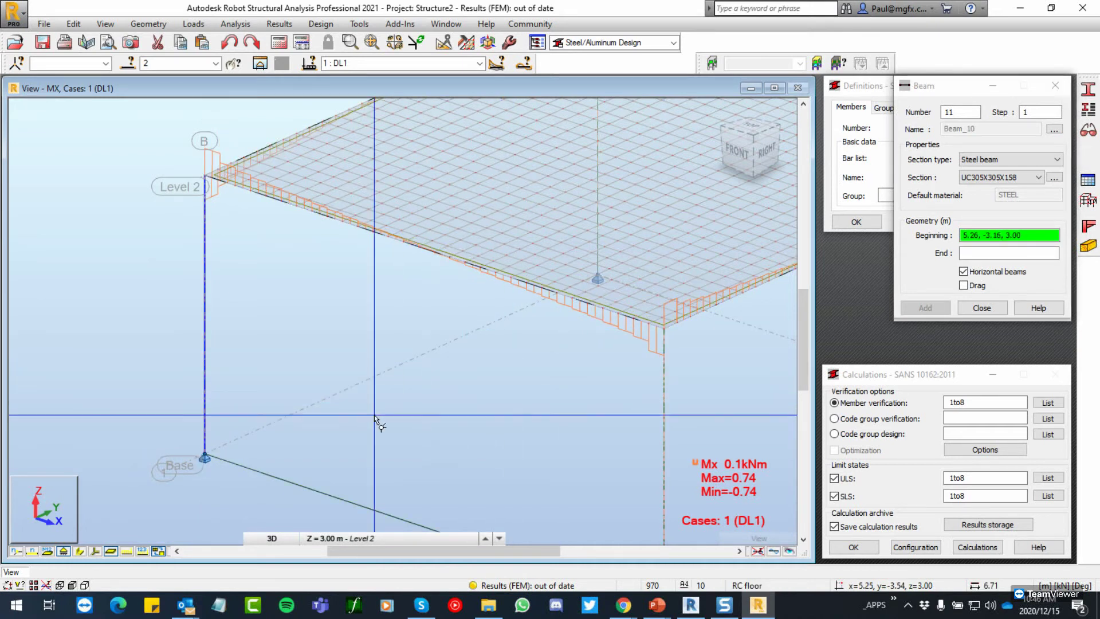
scroll(375, 421, down, 4)
scroll(375, 421, up, 5)
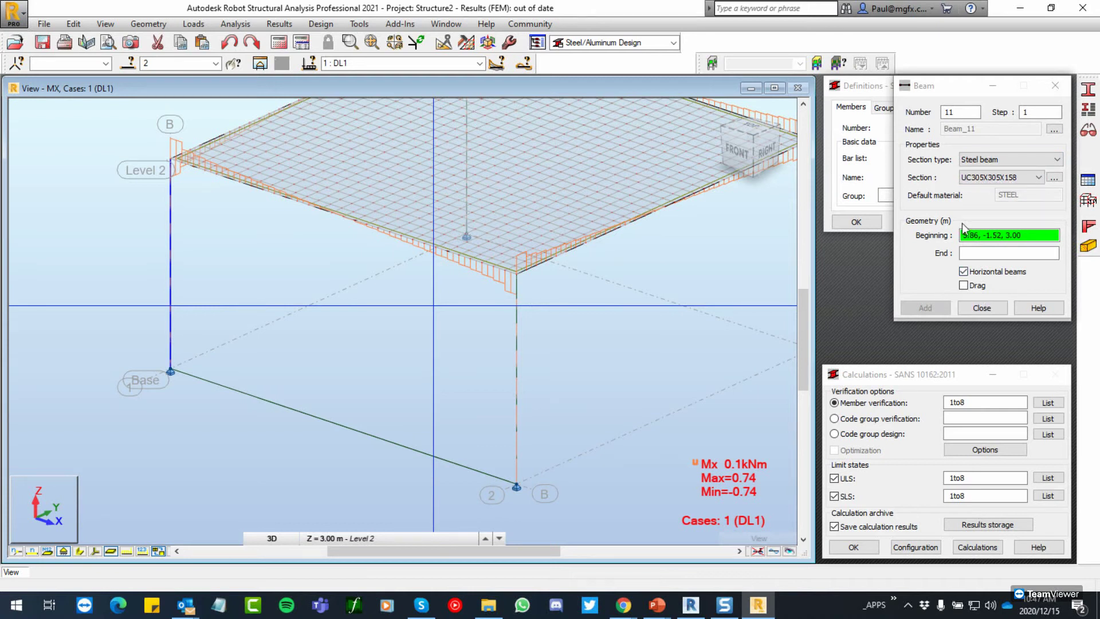
click(982, 308)
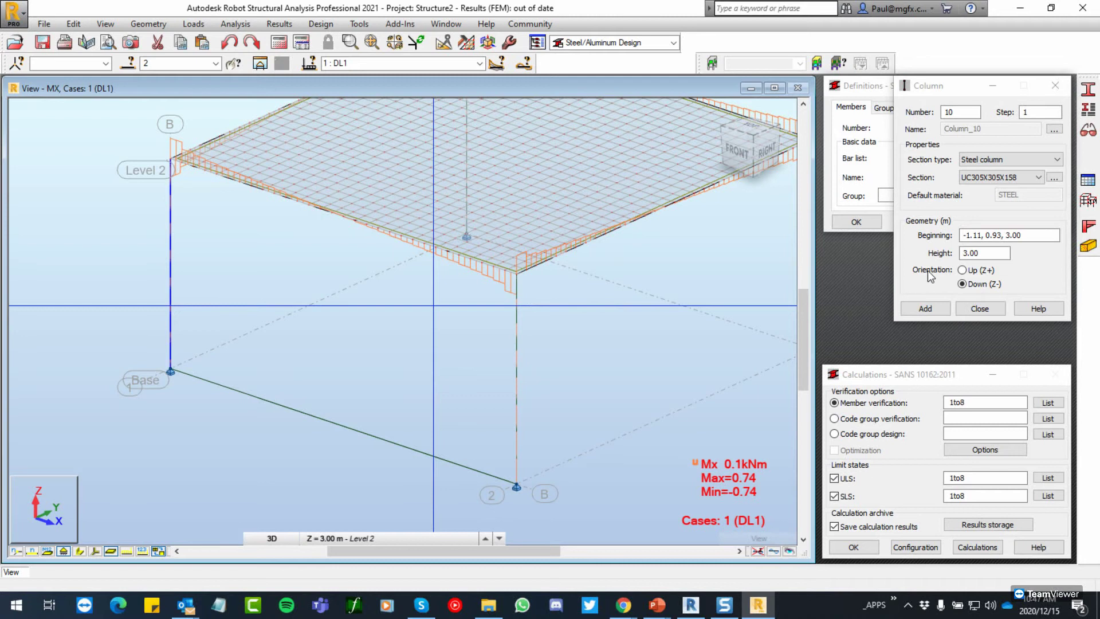
Step: Add a UC305X305X158 steel column at -1.11, 0.93, 3.00, with a height of 3.00 m and Down (Z-) orientation
click(925, 308)
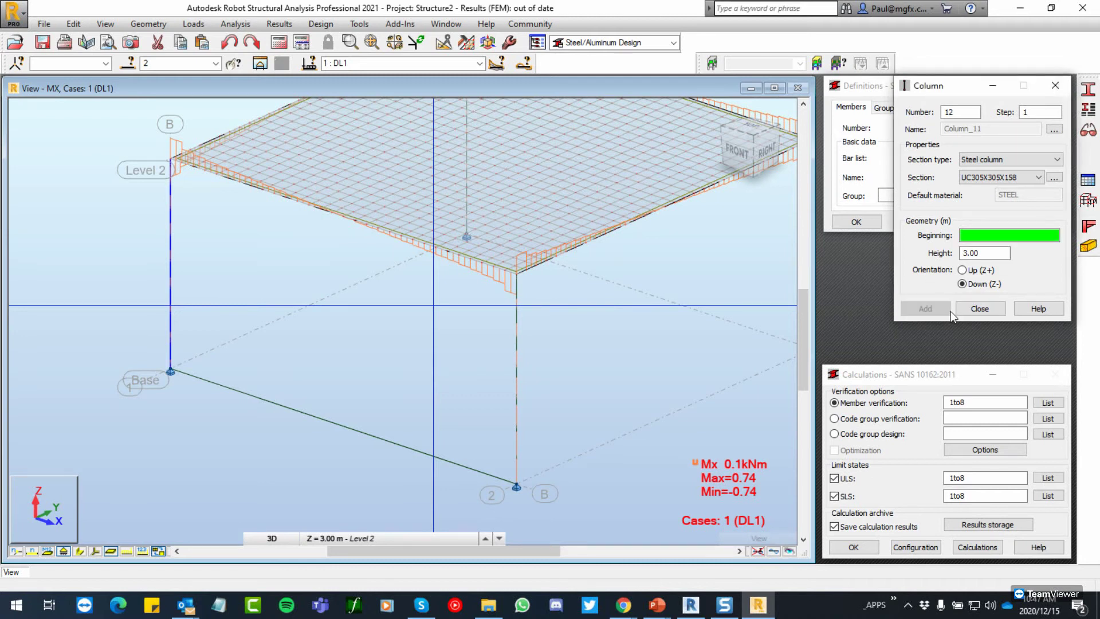
Step: Finish adding columns, update the model from Revit Structure by direct integration, and open the events report
click(980, 308)
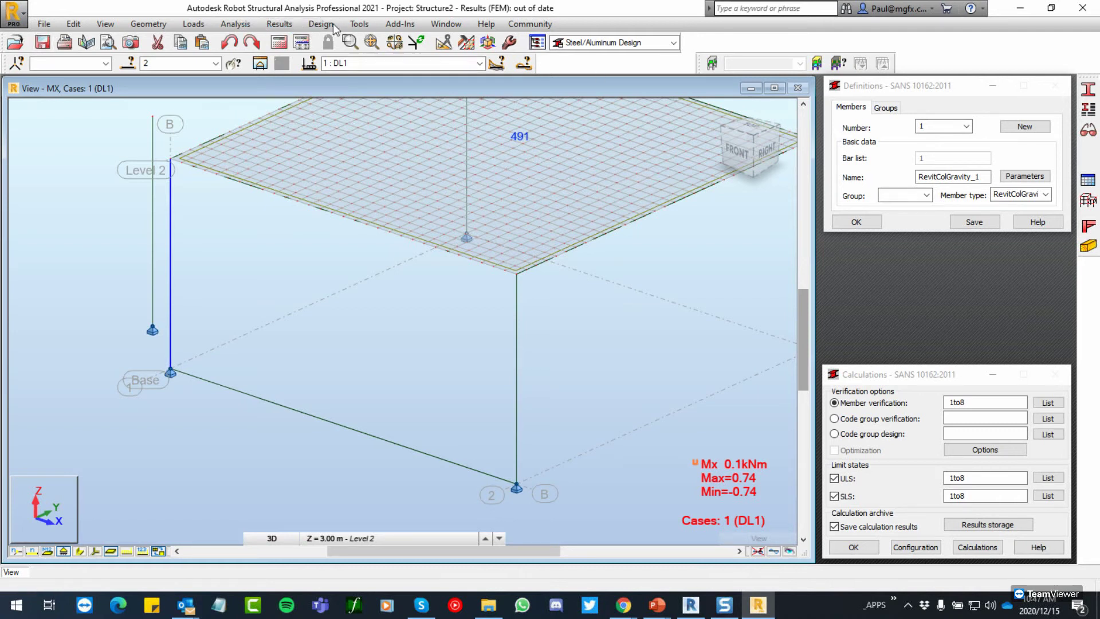
click(396, 24)
mouse_move(424, 40)
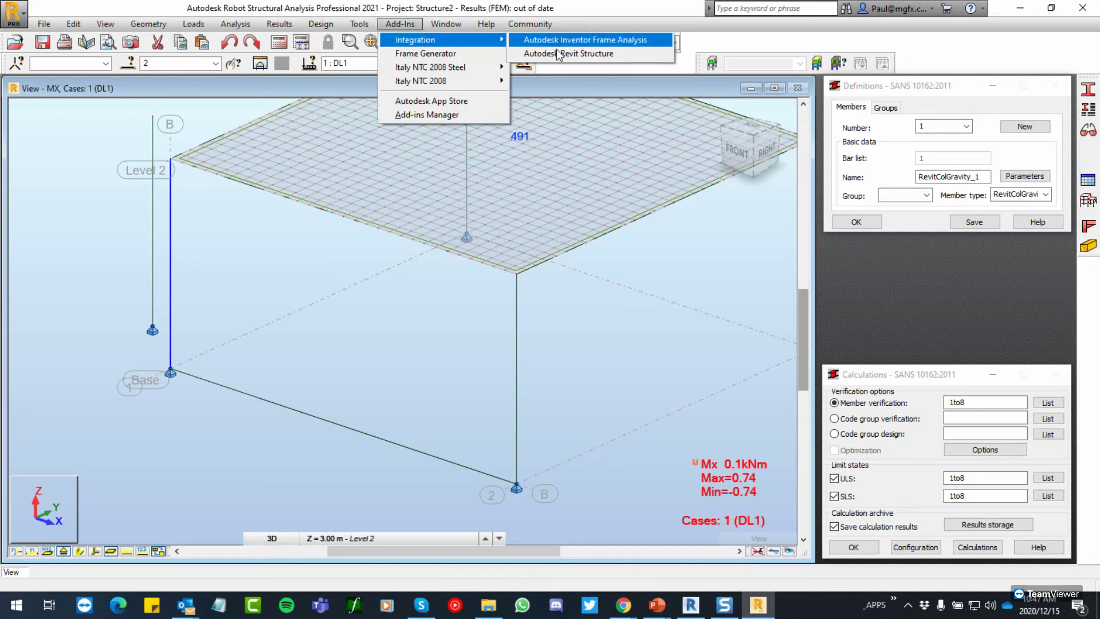
click(558, 52)
click(433, 274)
click(598, 374)
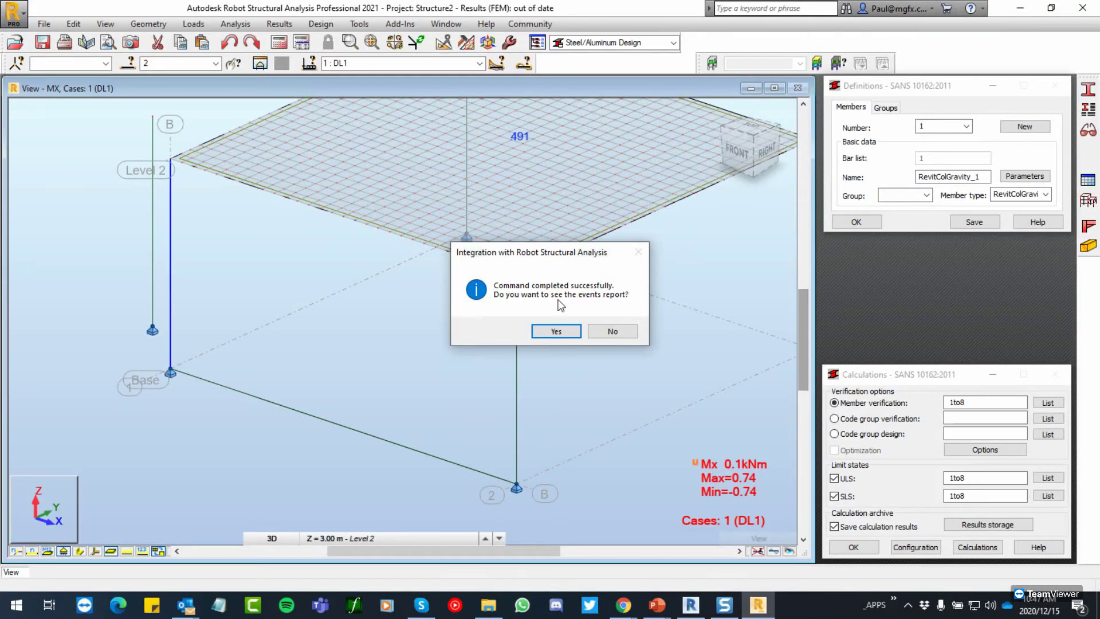
click(551, 332)
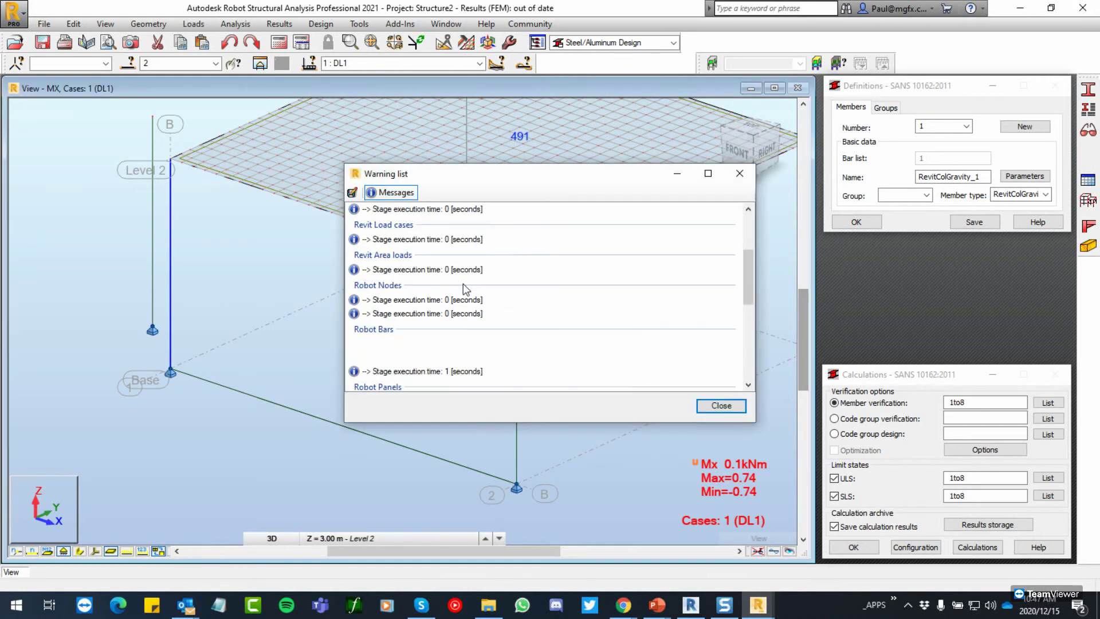
Step: Switch to Revit and examine the structure in the {3D} and Analytical Model views
click(692, 607)
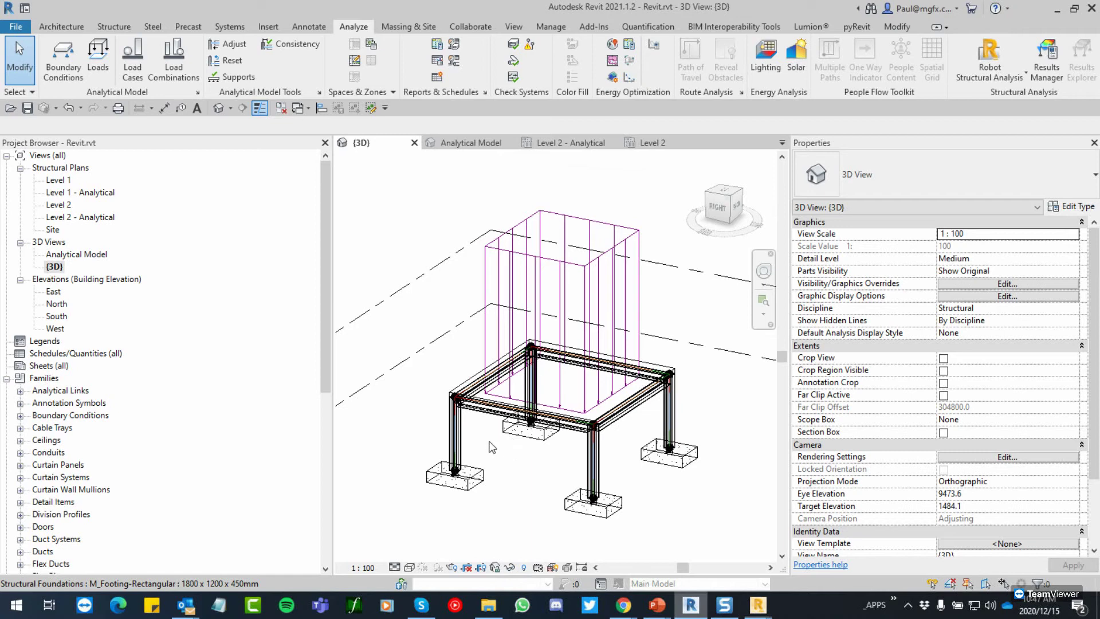
shift+middle_drag(482, 433, 567, 447)
scroll(455, 405, up, 3)
scroll(563, 381, down, 3)
scroll(564, 381, up, 3)
scroll(450, 381, down, 3)
click(86, 254)
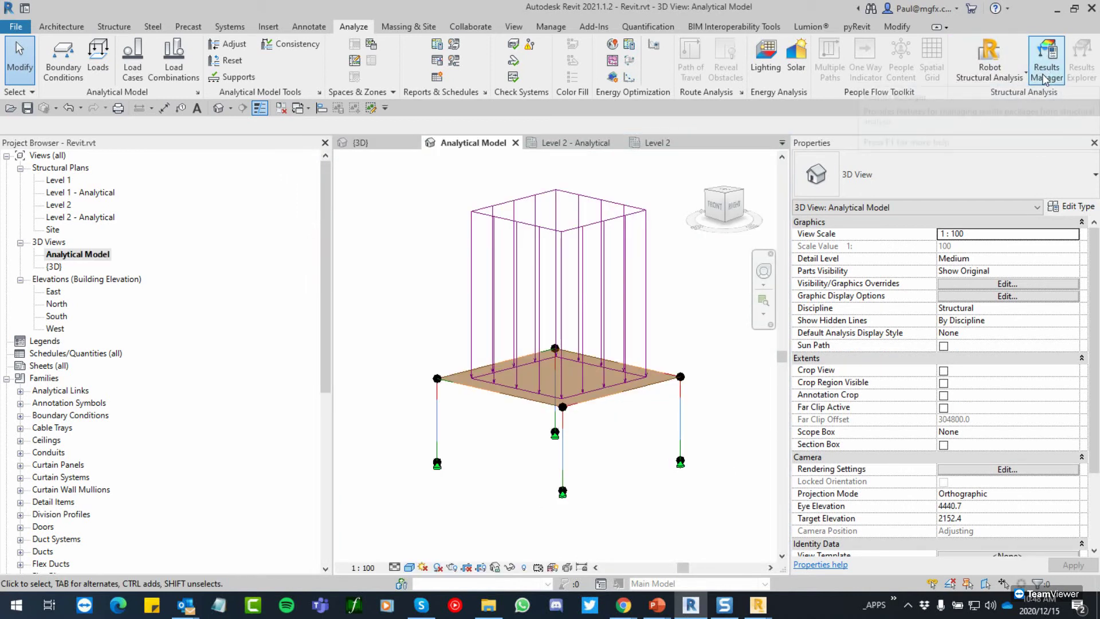
double_click(54, 267)
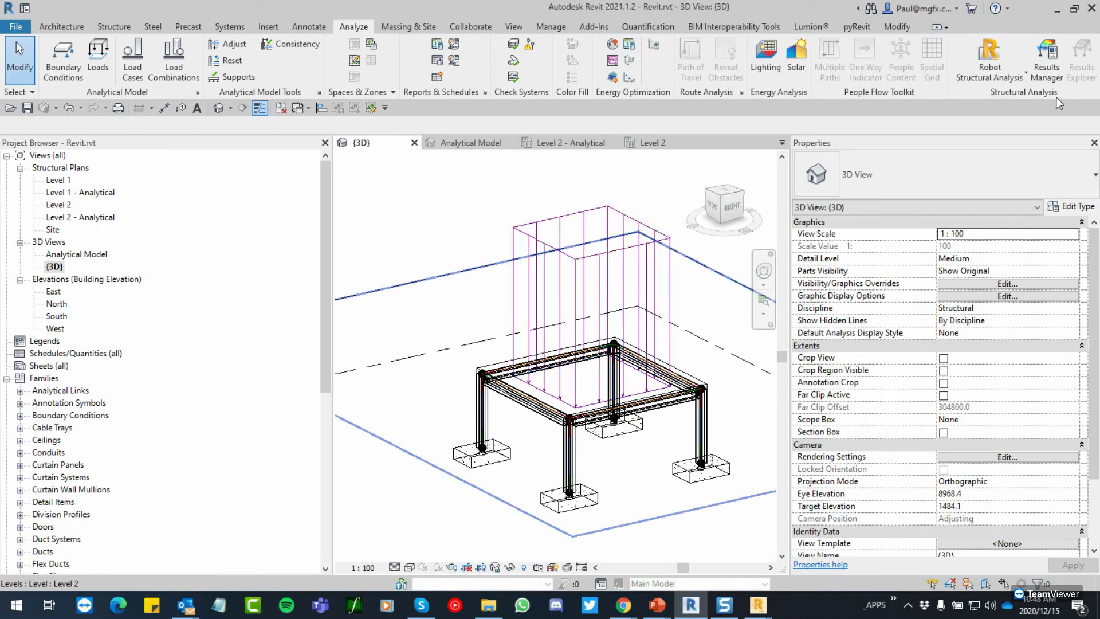
click(1052, 75)
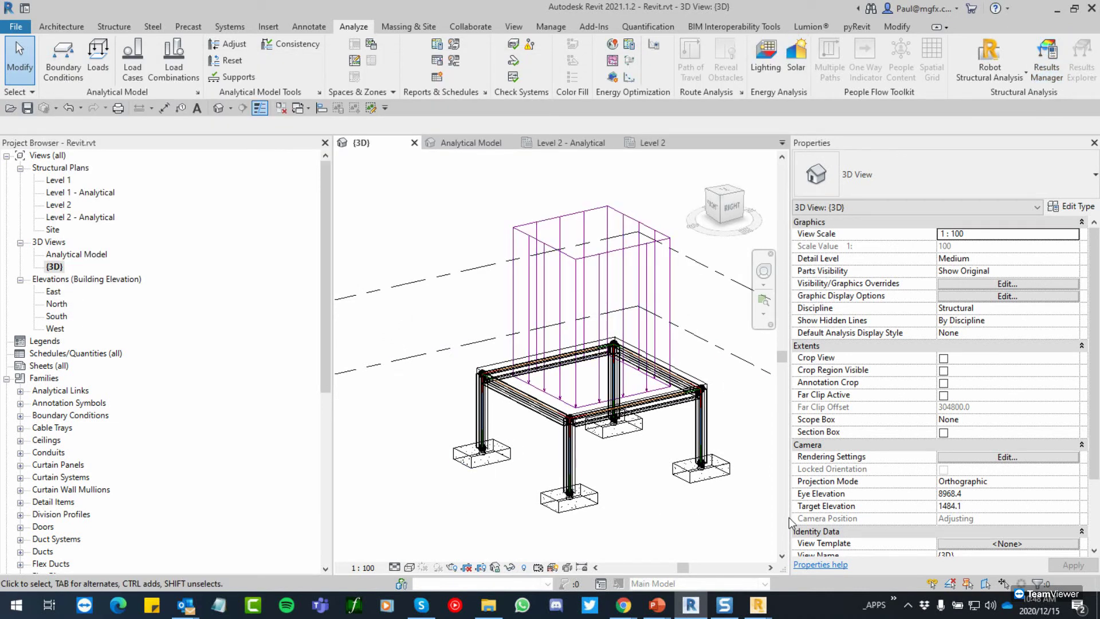
Step: Return to Robot, dismiss the events report and change the layout to Results - diagrams
mouse_move(758, 604)
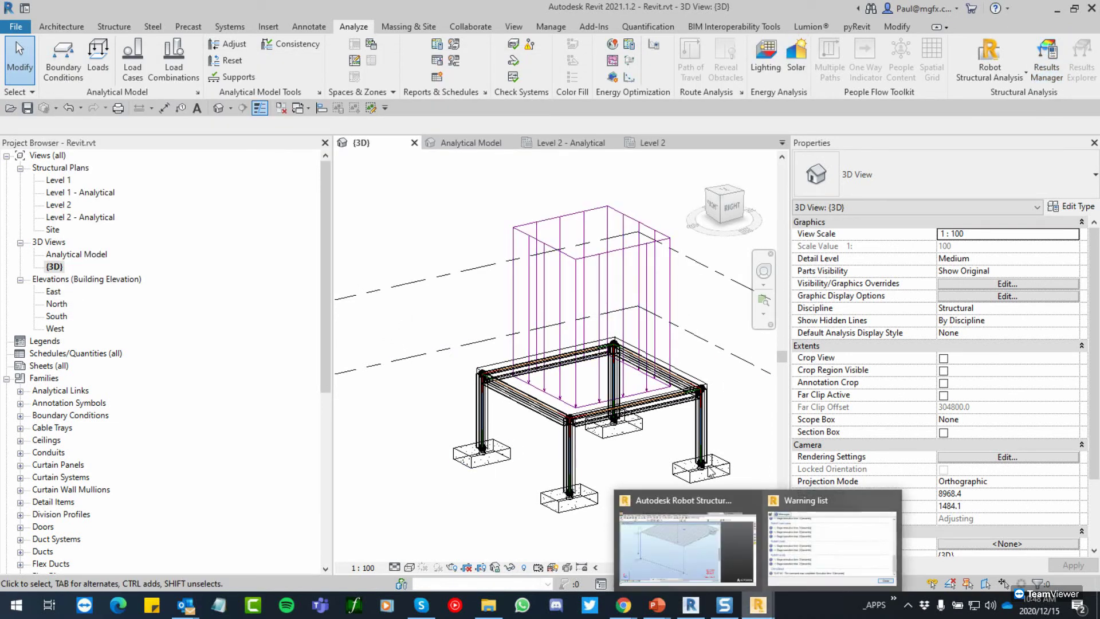
click(804, 535)
click(749, 175)
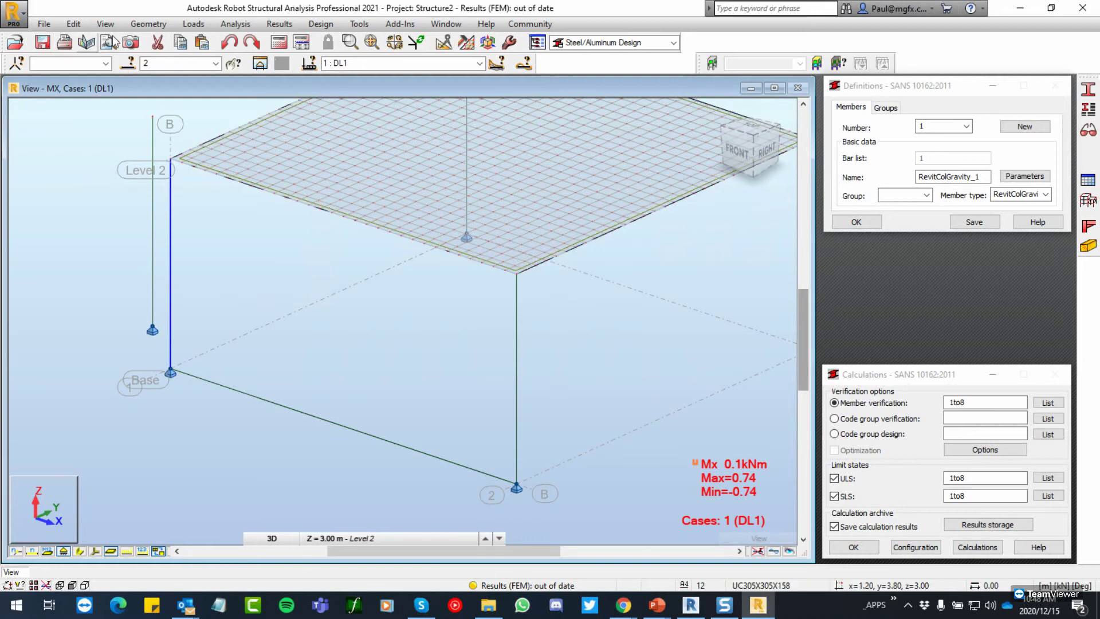
click(637, 44)
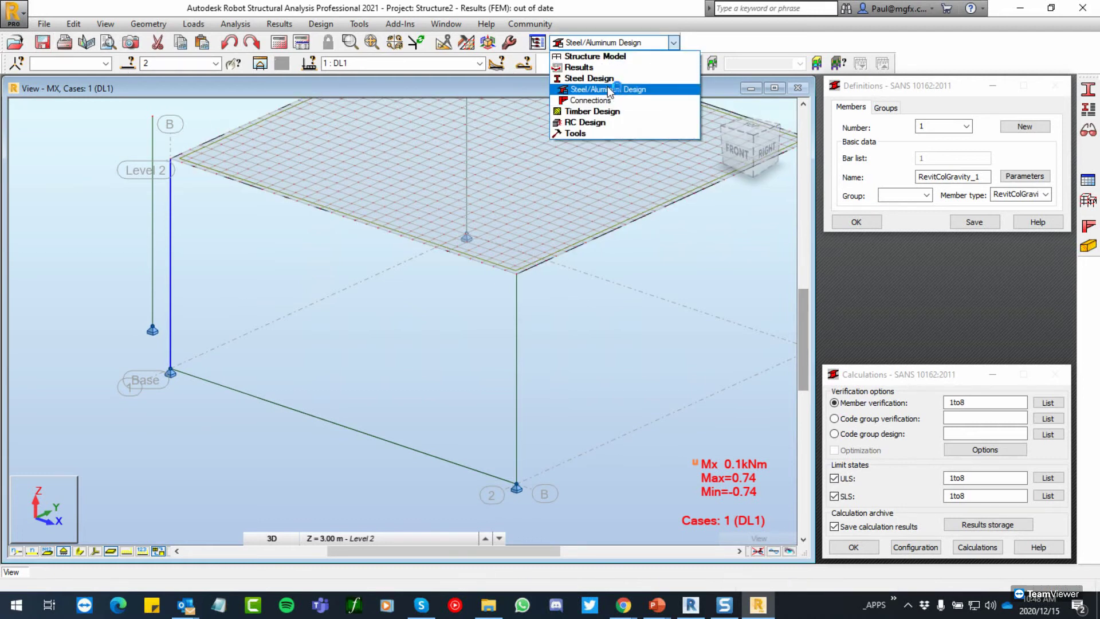
mouse_move(590, 67)
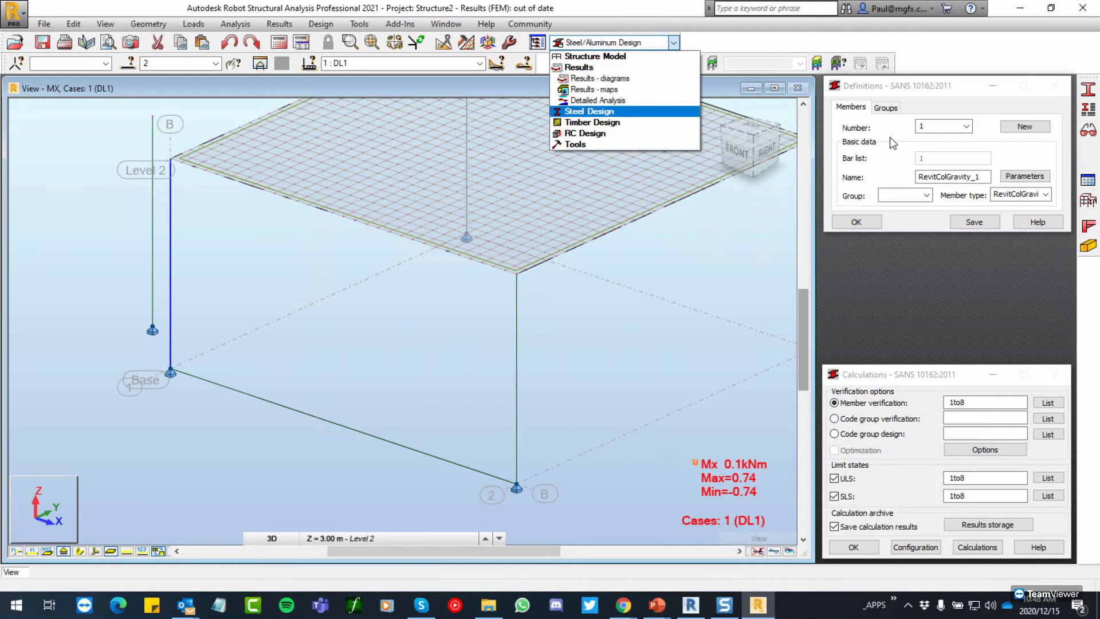
click(600, 79)
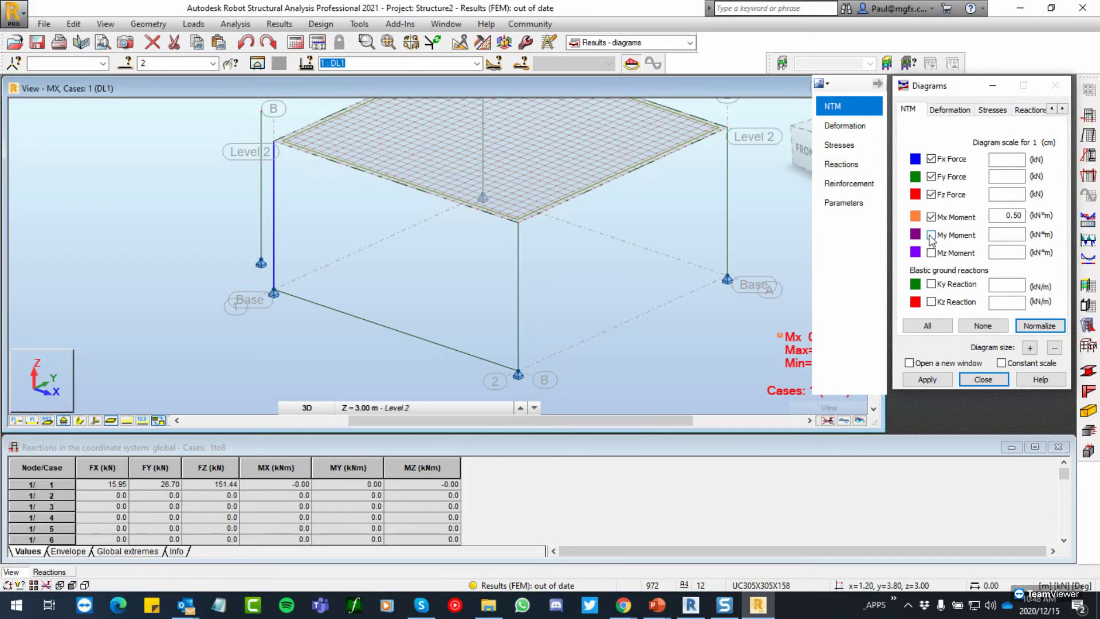
Step: Display all NTM force, moment and elastic ground reaction diagrams on the structure
click(931, 235)
click(930, 253)
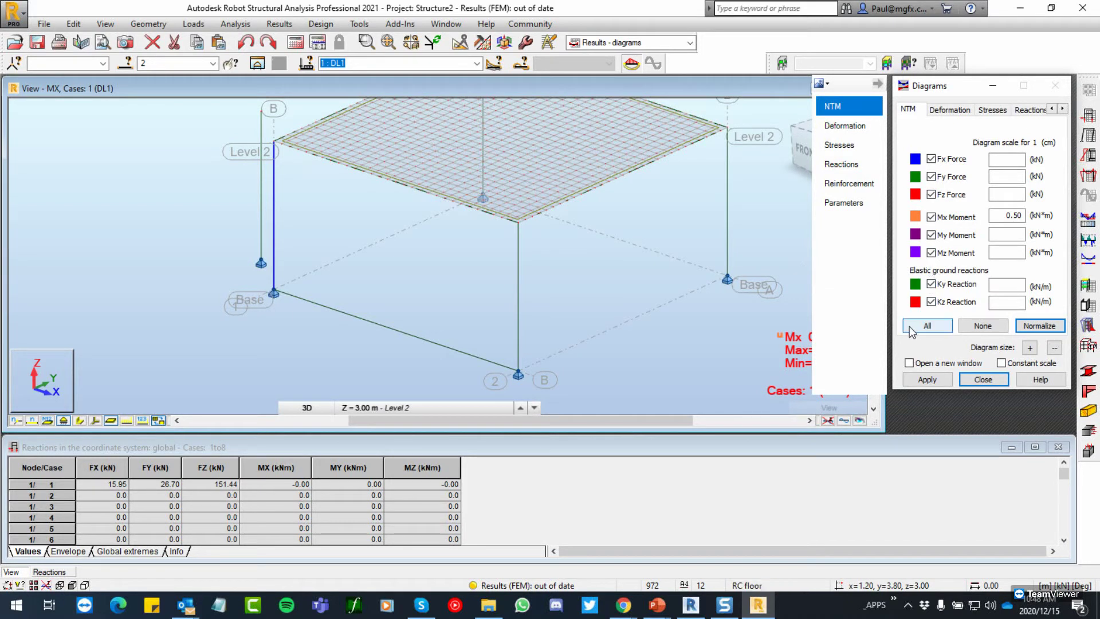
click(931, 327)
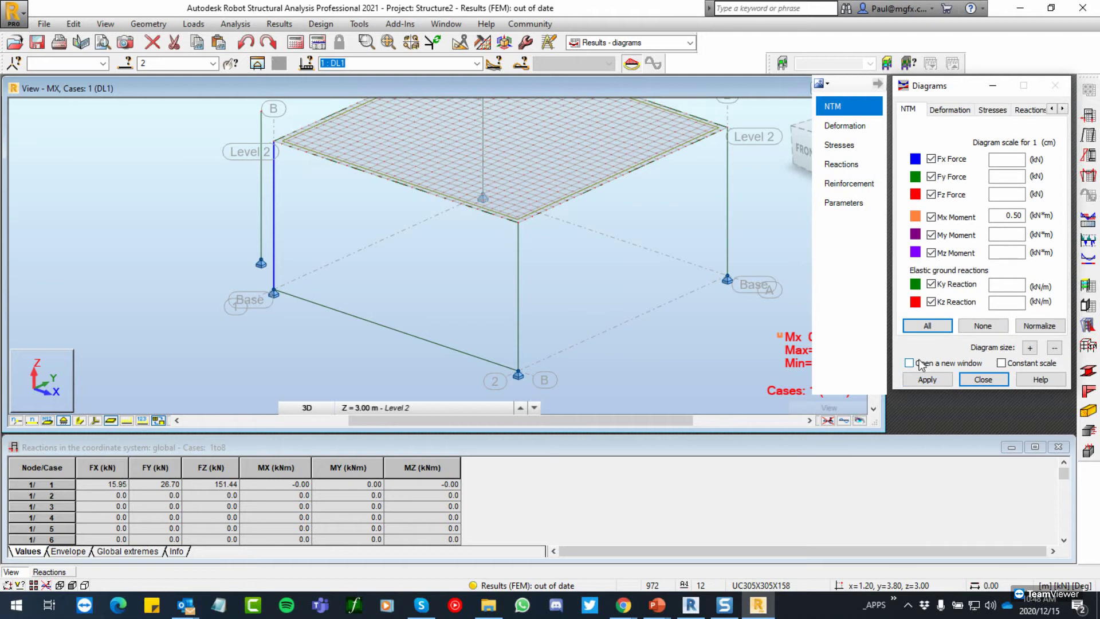
click(927, 377)
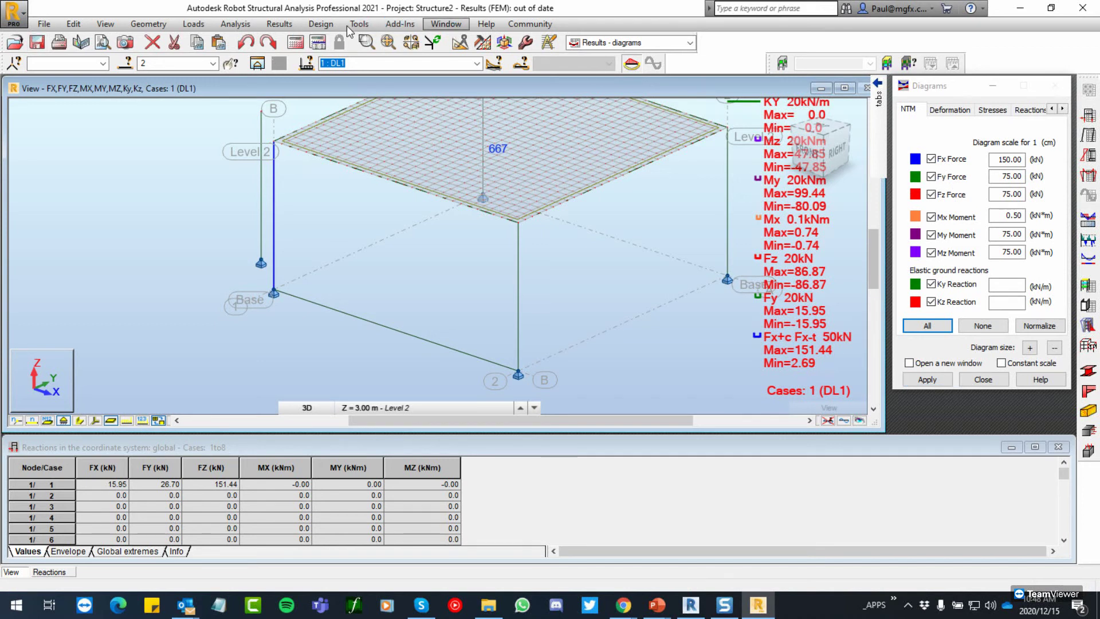
Step: Update the entire project from Revit Structure by direct integration, ignoring the current selection, and decline the events report
click(400, 23)
mouse_move(450, 41)
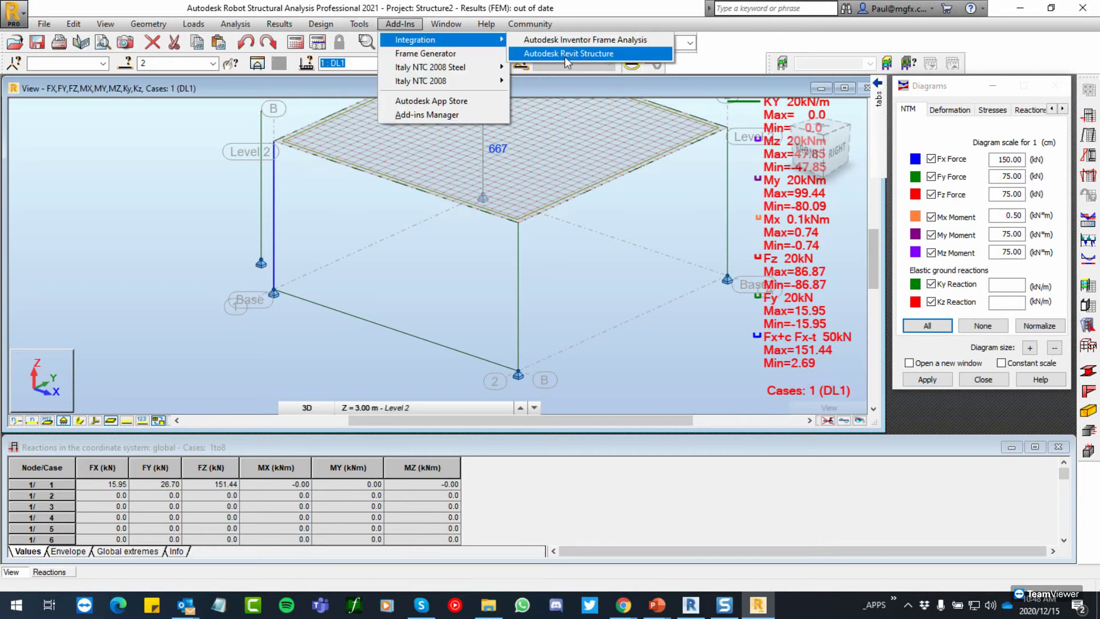
click(565, 55)
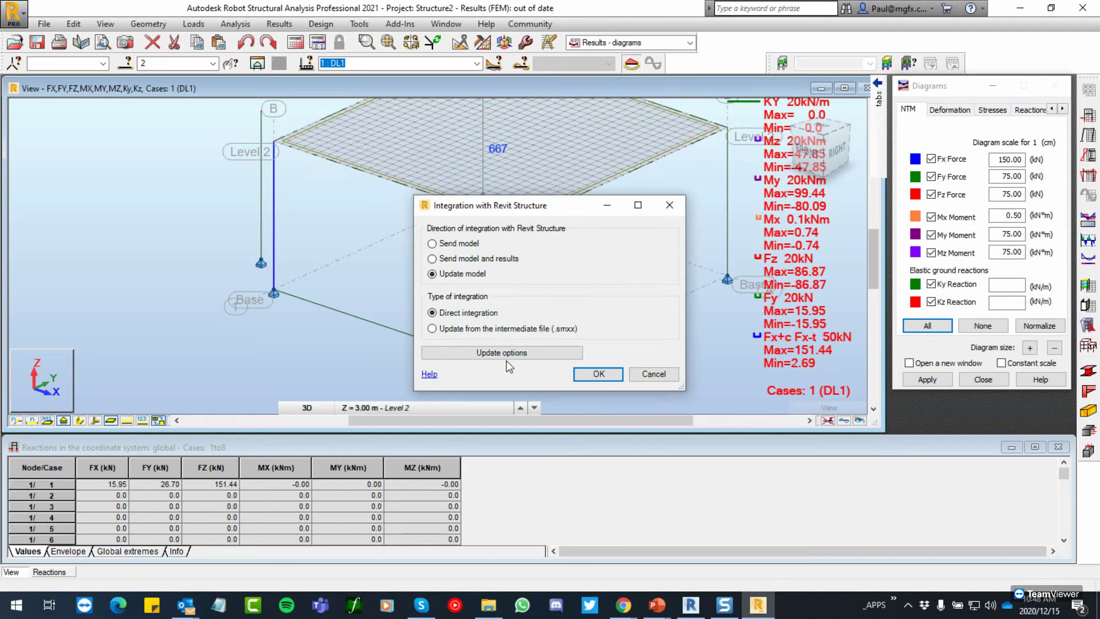
click(501, 354)
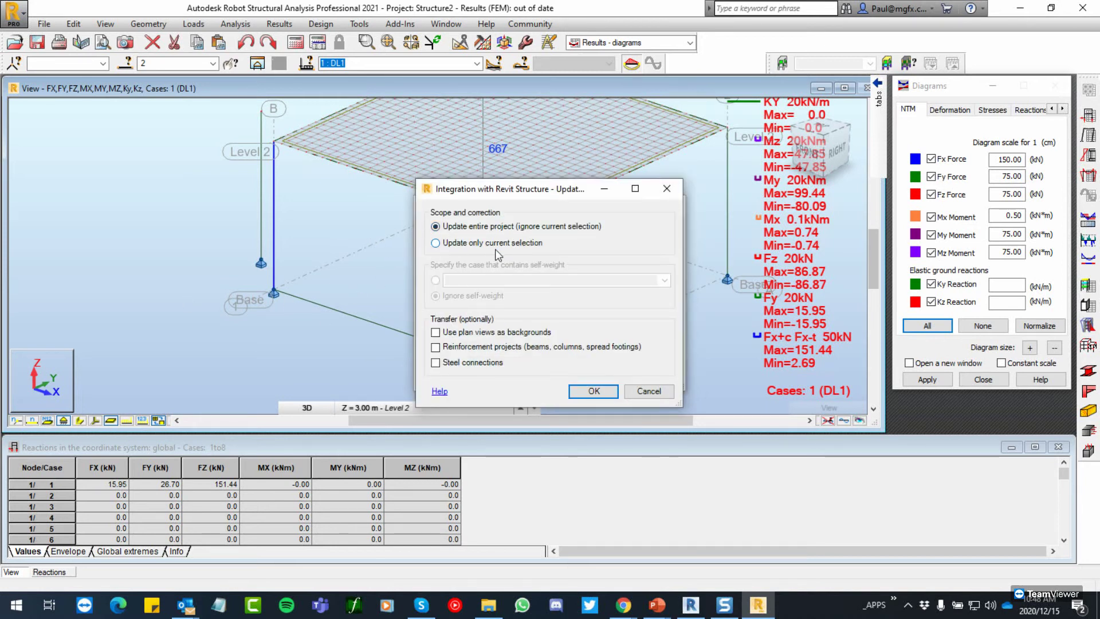
click(593, 391)
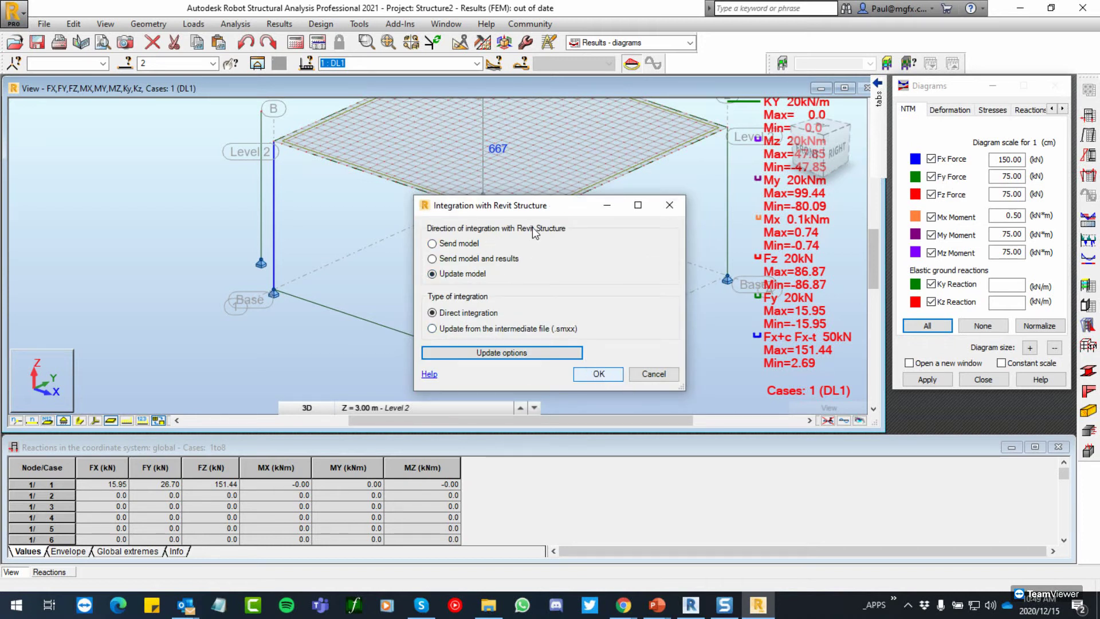
key(Return)
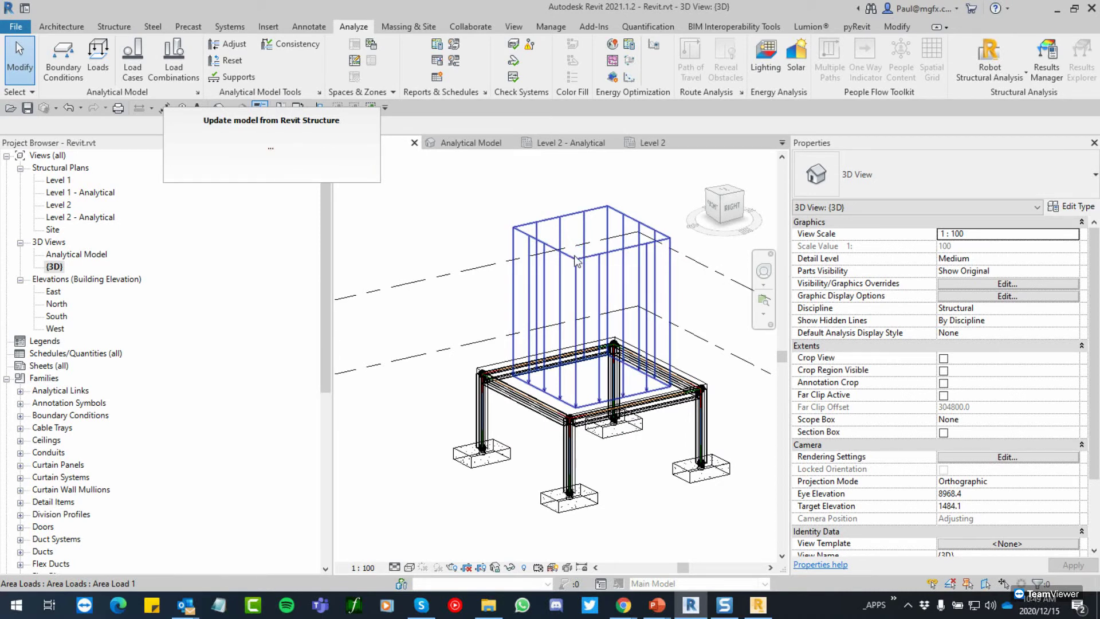
key(Tab)
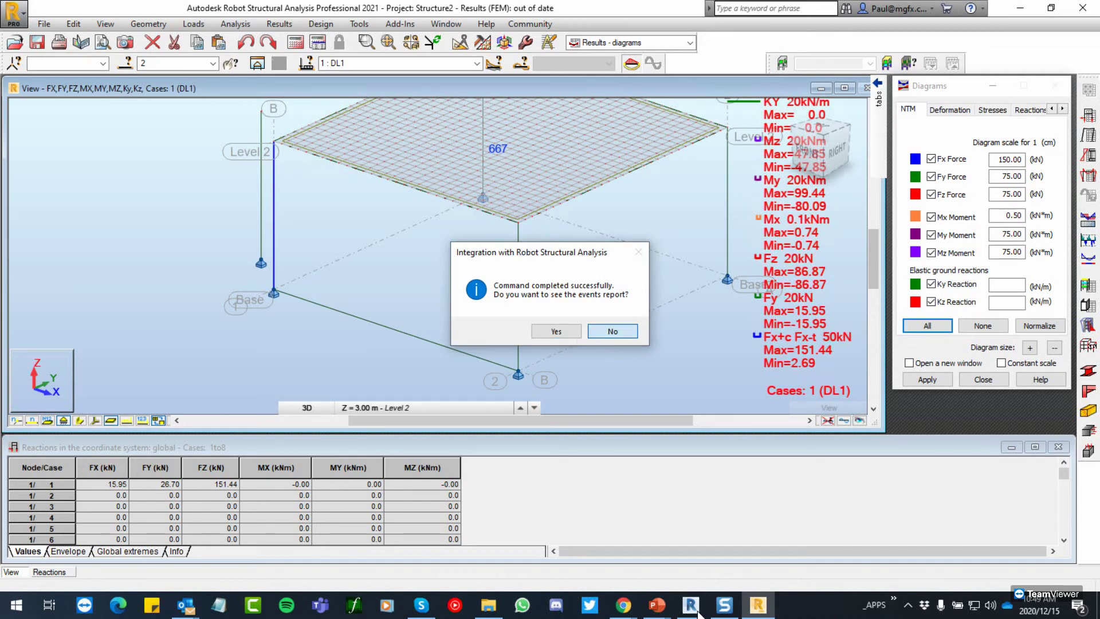
key(Return)
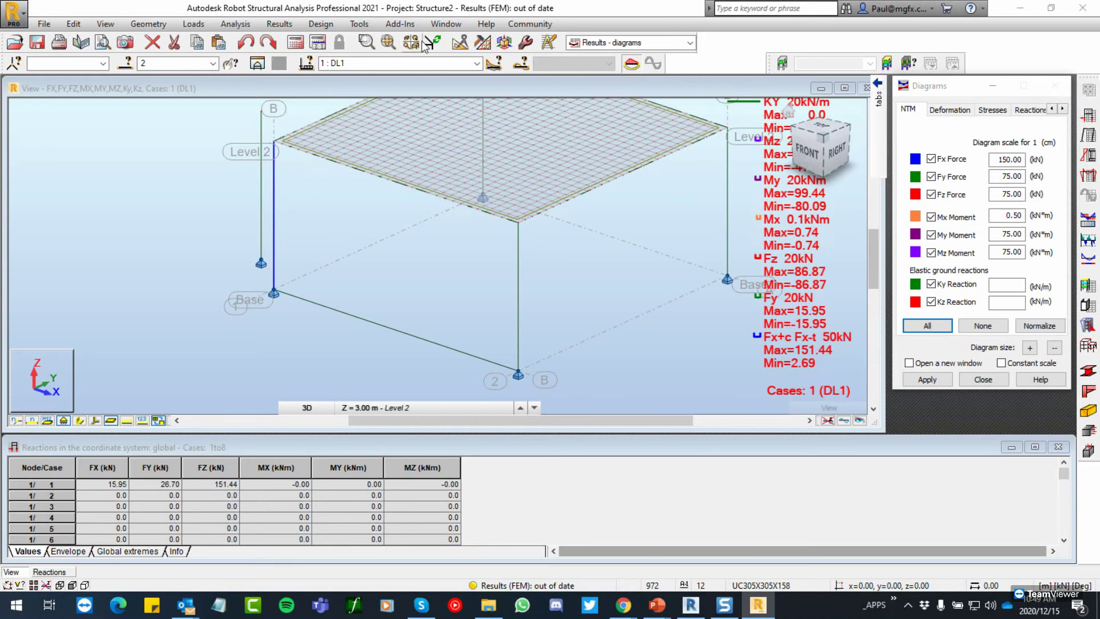
Step: Send the whole project's model and results to Revit by direct integration and inspect the added steel members in Revit's 3D view
click(359, 23)
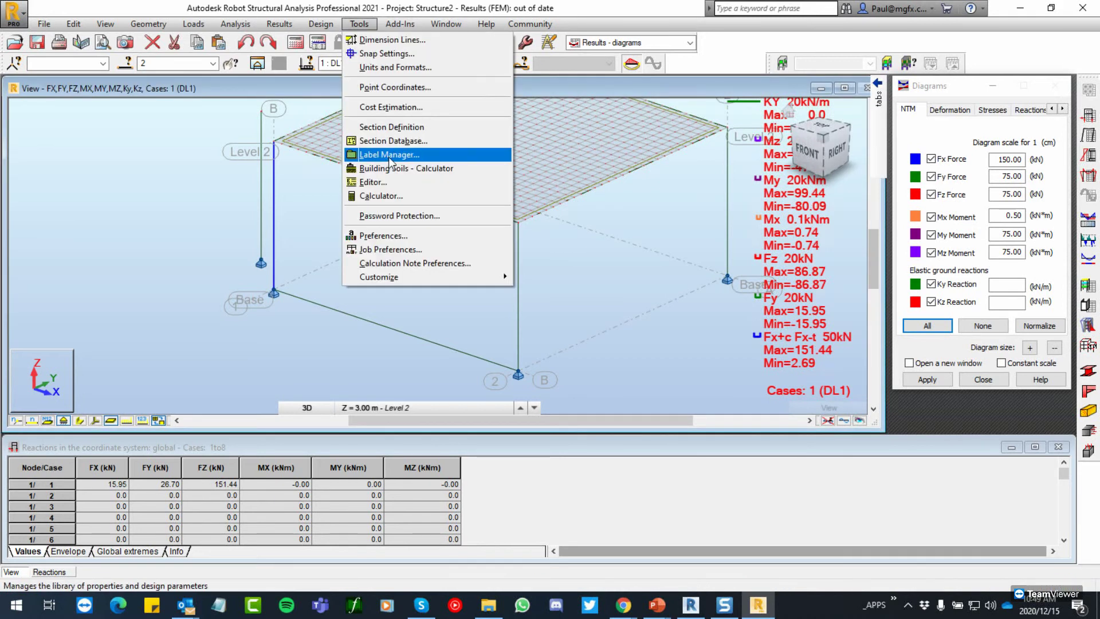
mouse_move(453, 39)
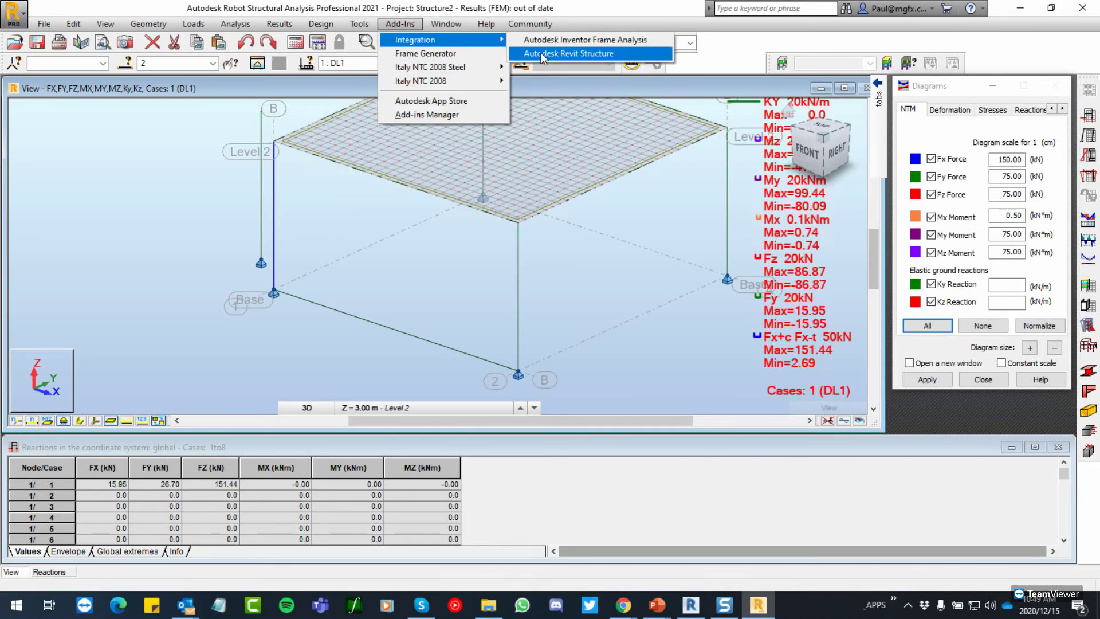
click(559, 57)
click(433, 258)
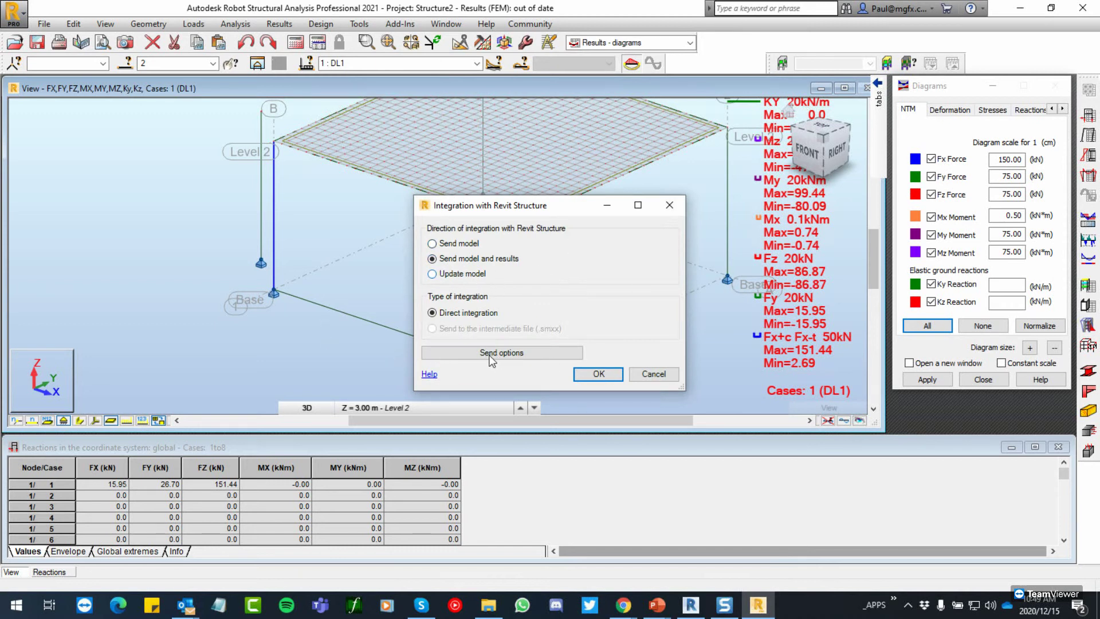
click(473, 348)
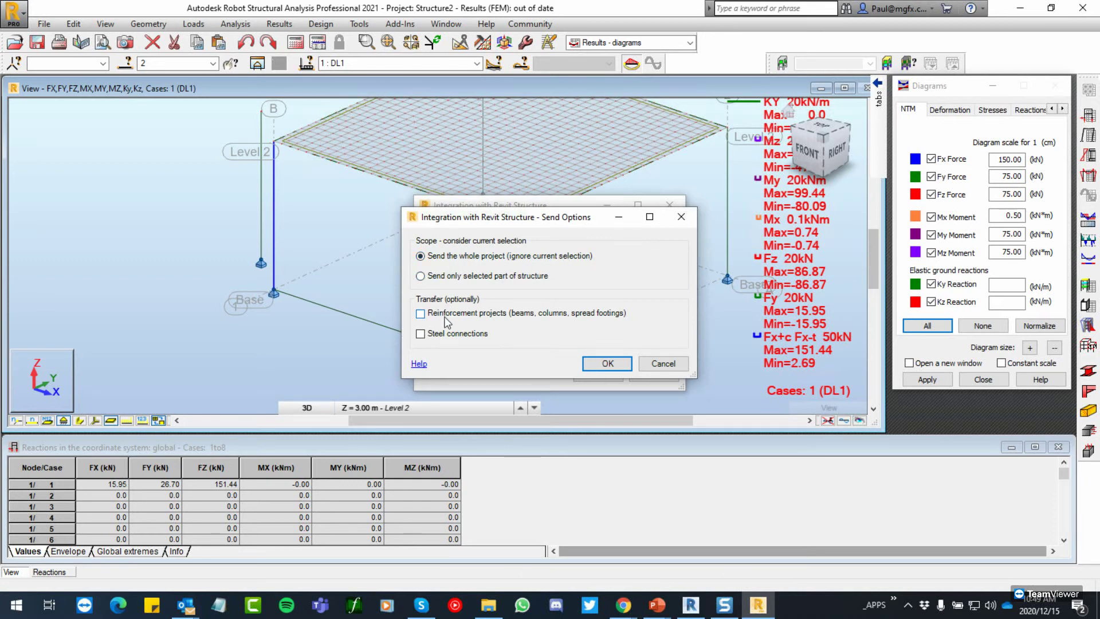
click(608, 365)
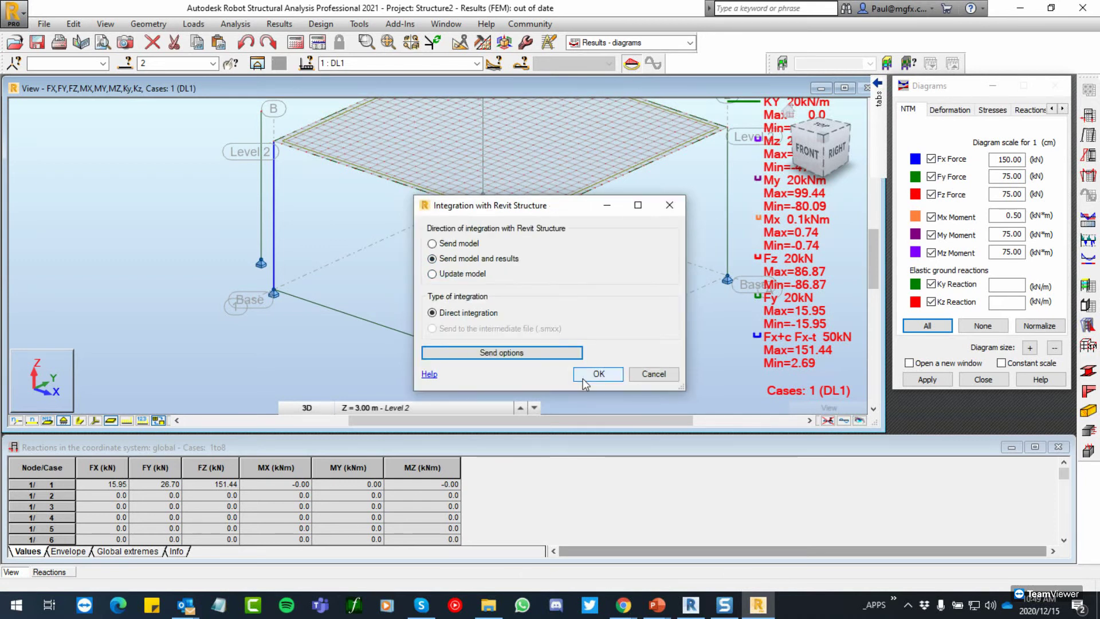
click(586, 370)
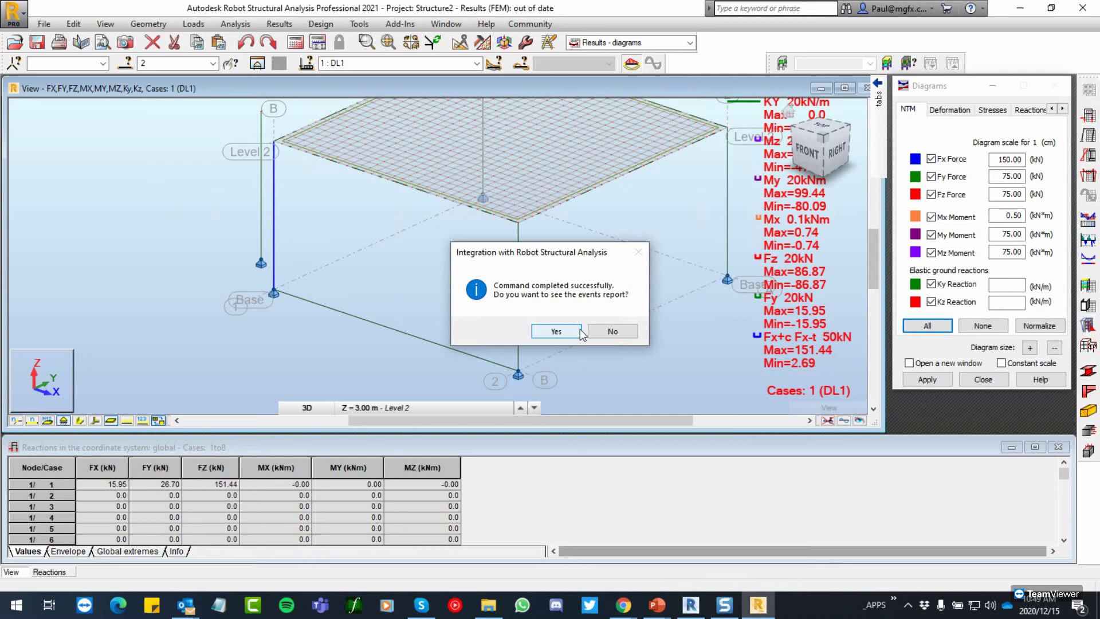
click(579, 330)
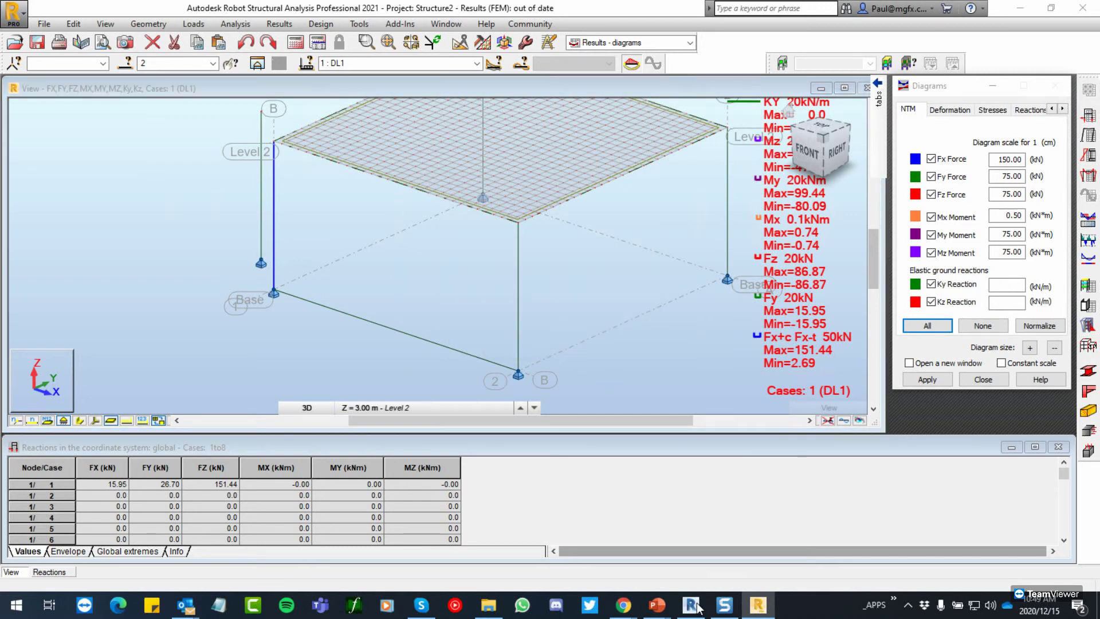
scroll(524, 493, up, 5)
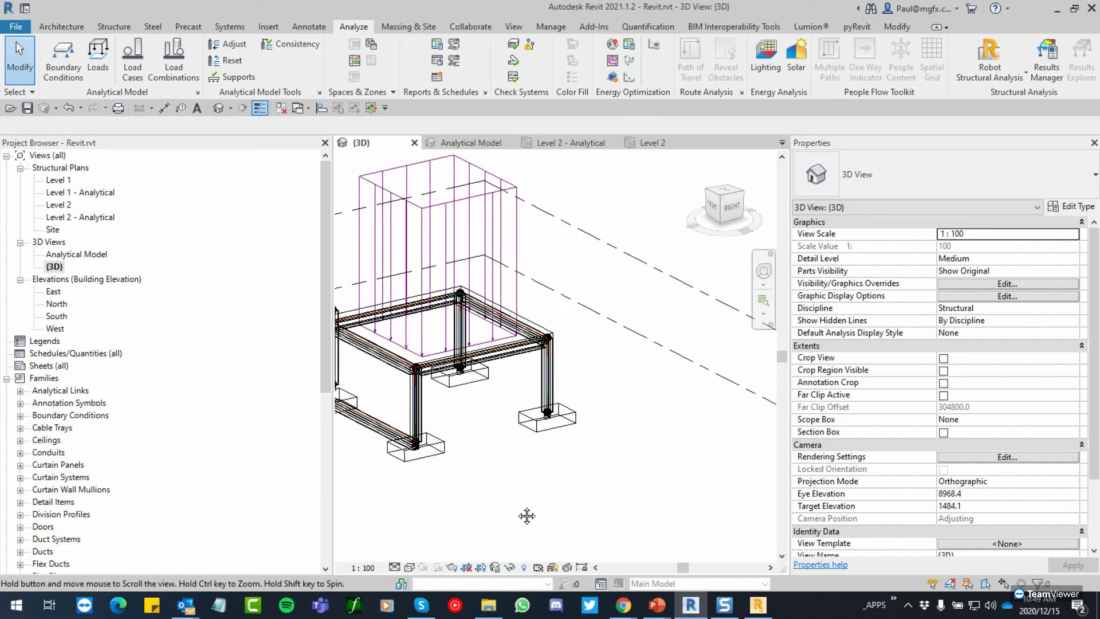
scroll(422, 418, up, 4)
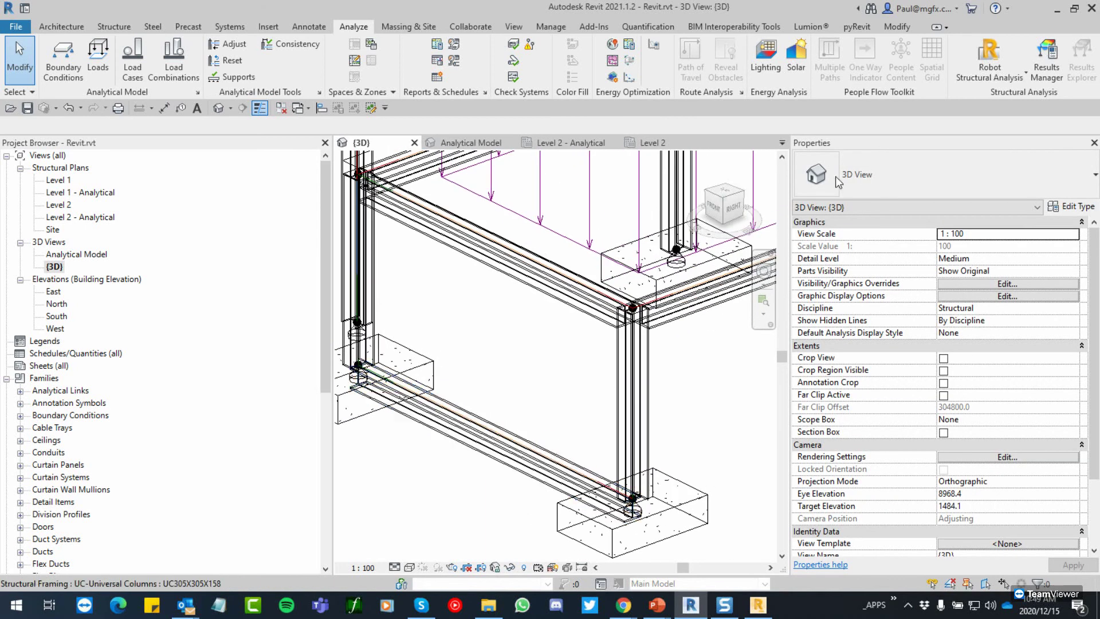
Step: Switch back to Robot and reapply the complete set of NTM diagrams
mouse_move(629, 613)
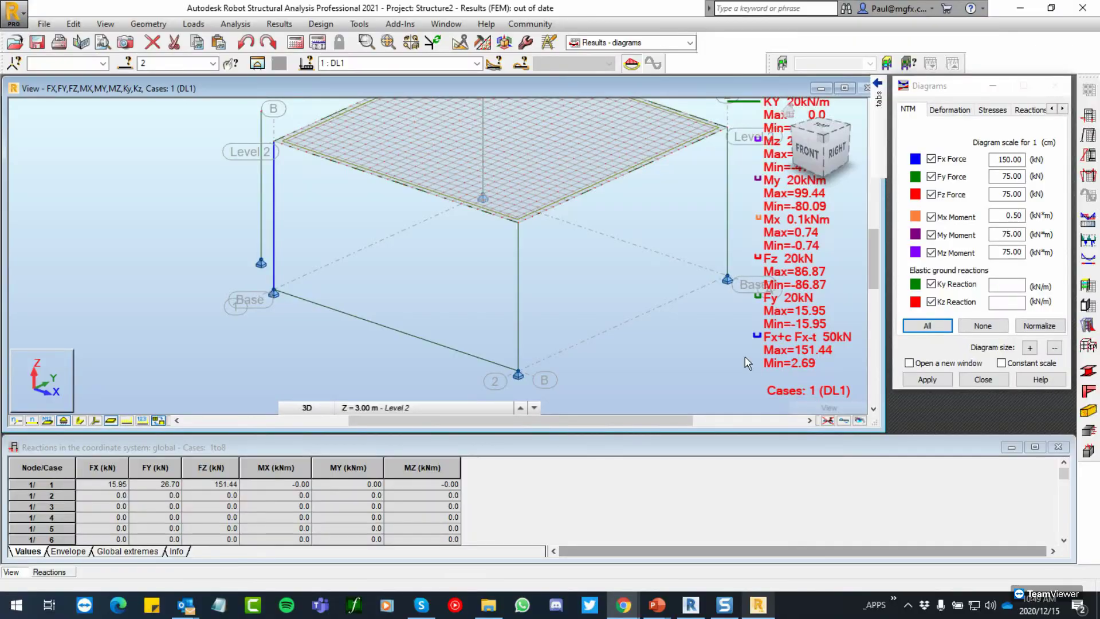
click(758, 605)
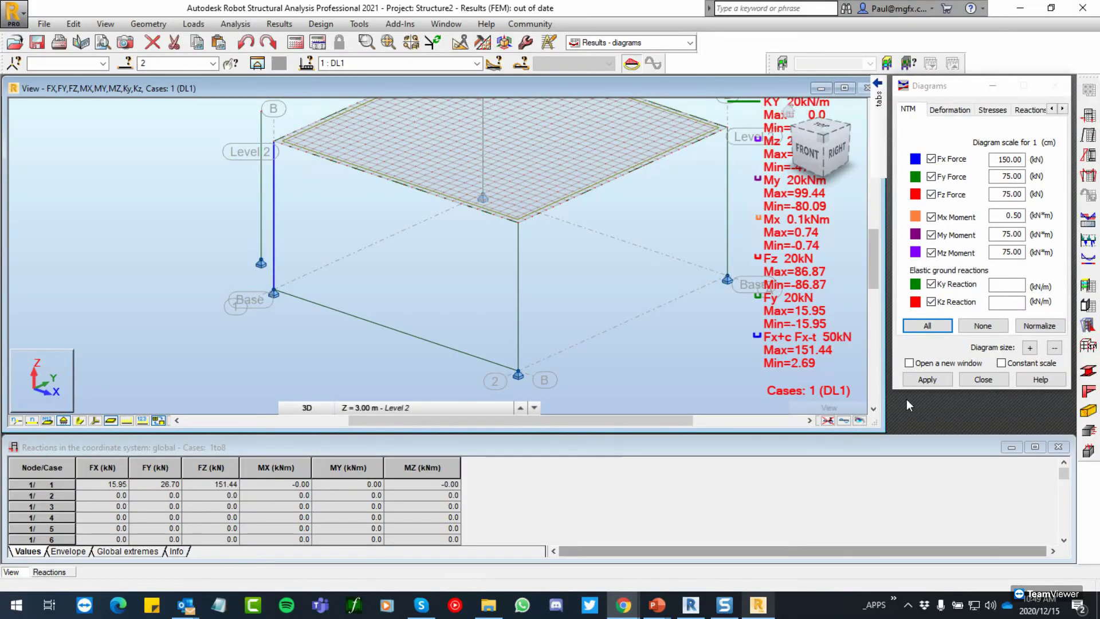
click(940, 380)
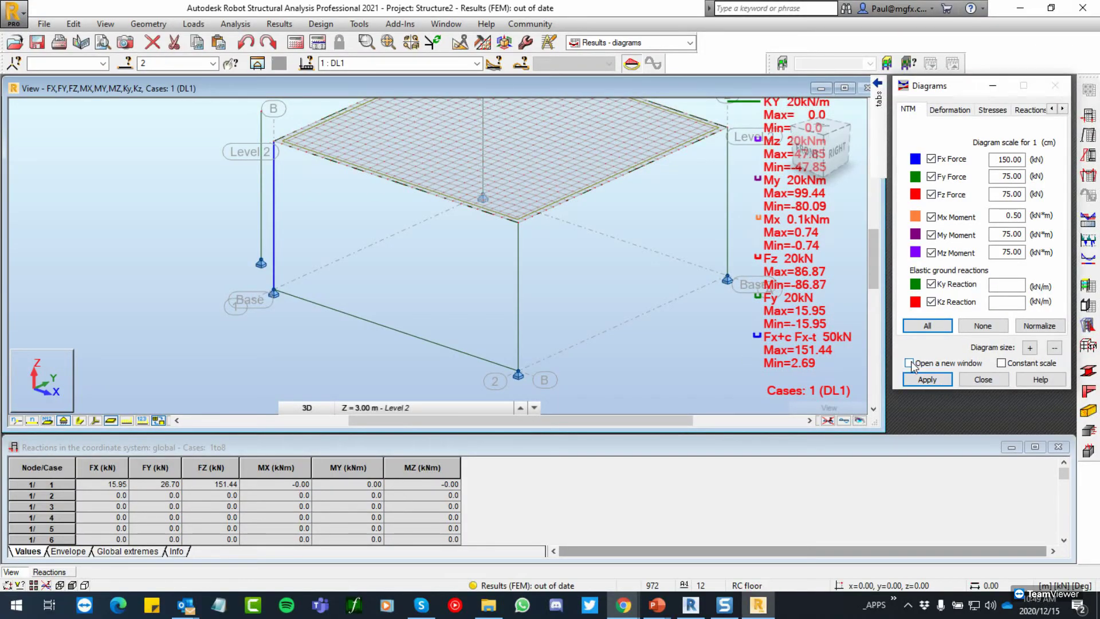
Step: Open the selected column's NTM diagrams in a separate window, inspect them, and close that window
click(928, 381)
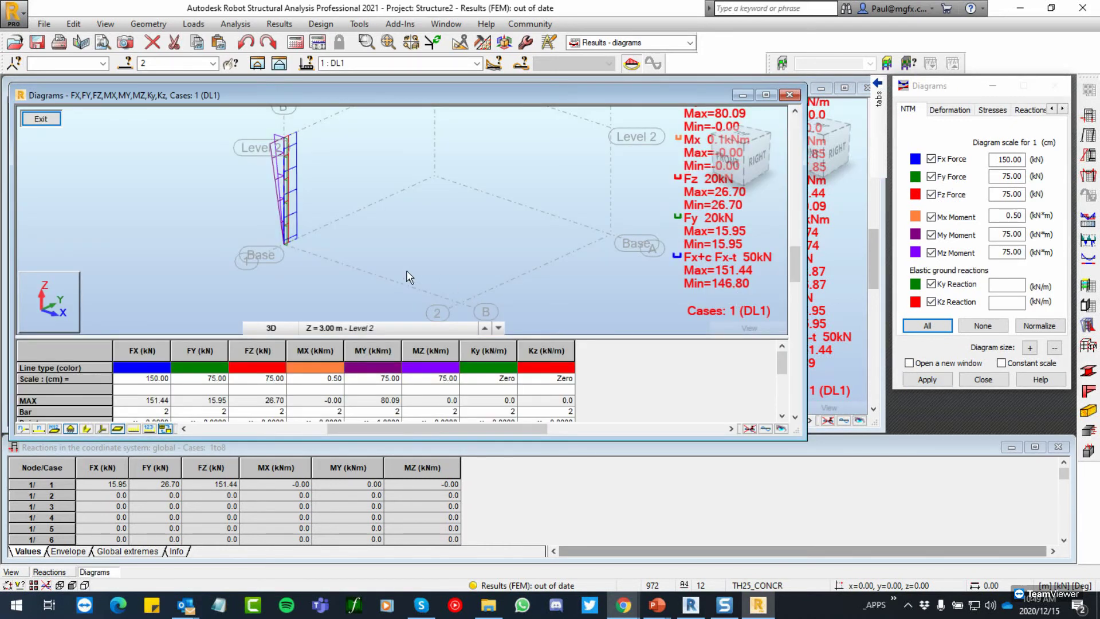
scroll(392, 291, down, 2)
scroll(387, 295, up, 1)
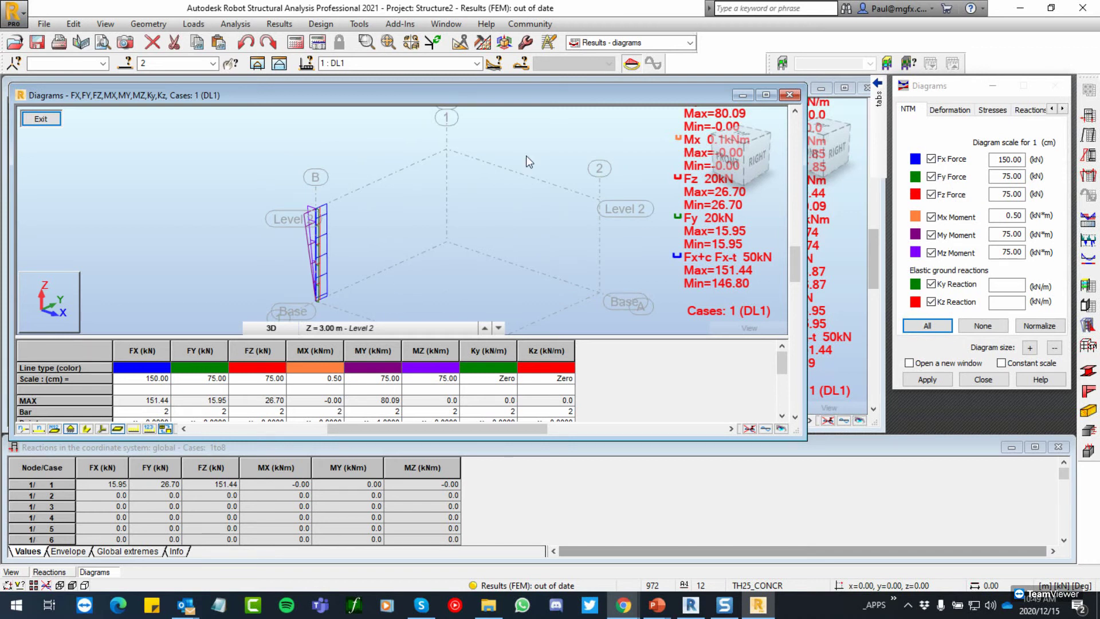
scroll(225, 128, up, 1)
drag(574, 96, 532, 235)
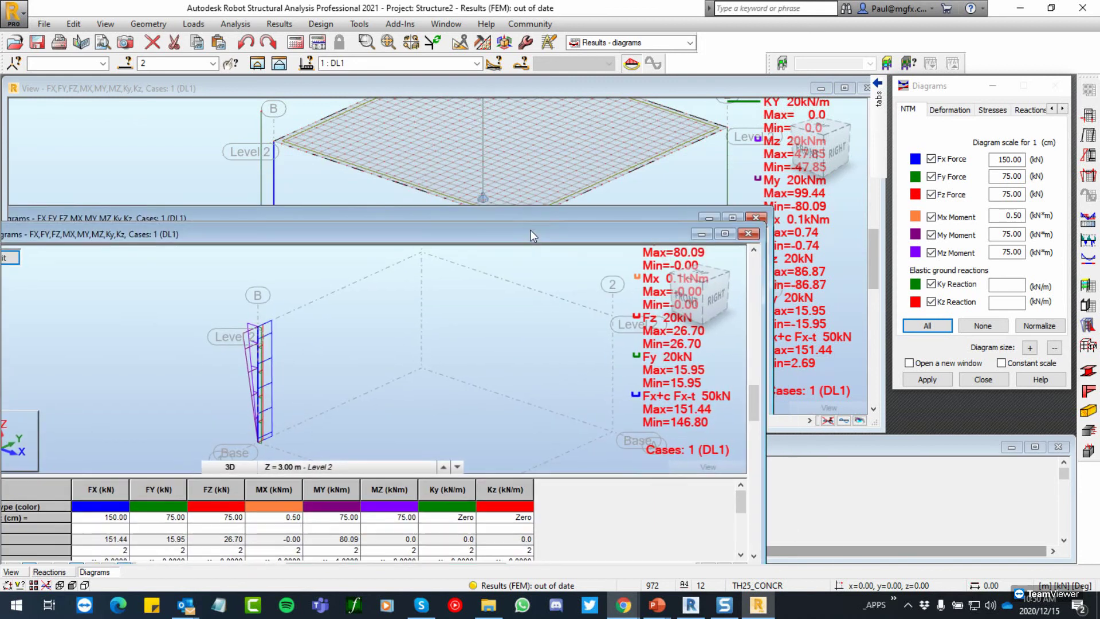
click(750, 235)
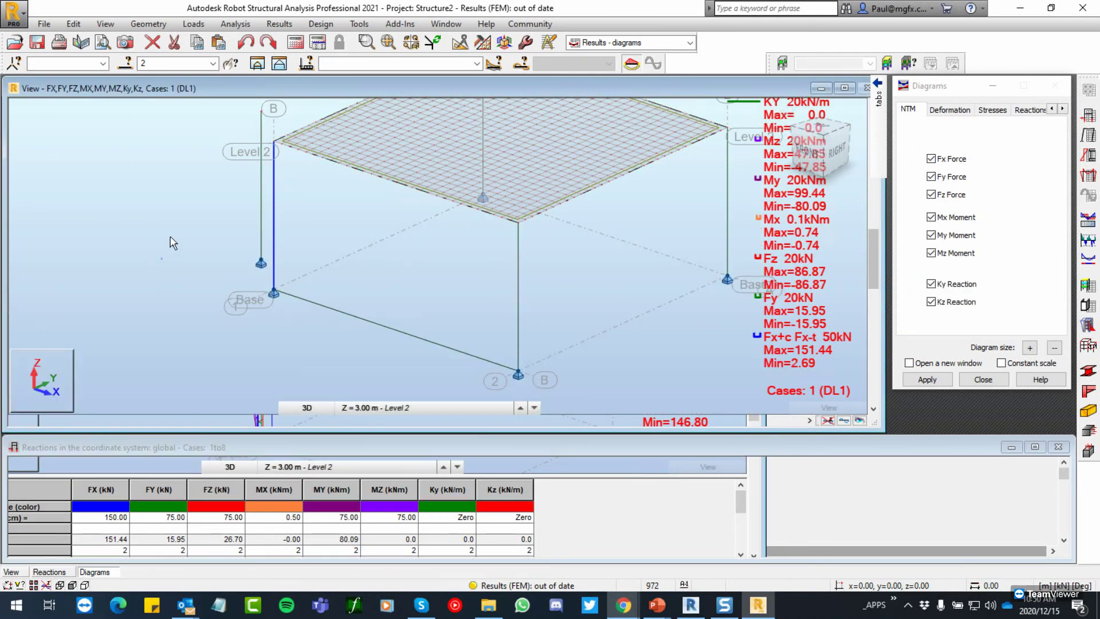
Step: Delete the extra column standing beside the corner column near grid B, together with its leftover base support
scroll(205, 239, up, 3)
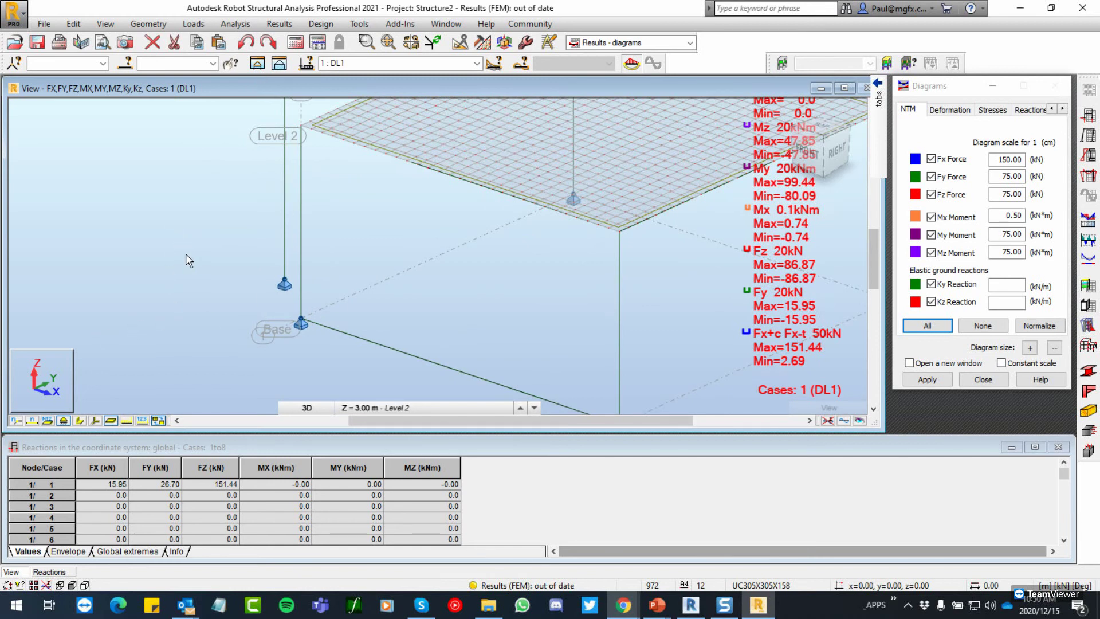
scroll(195, 269, down, 3)
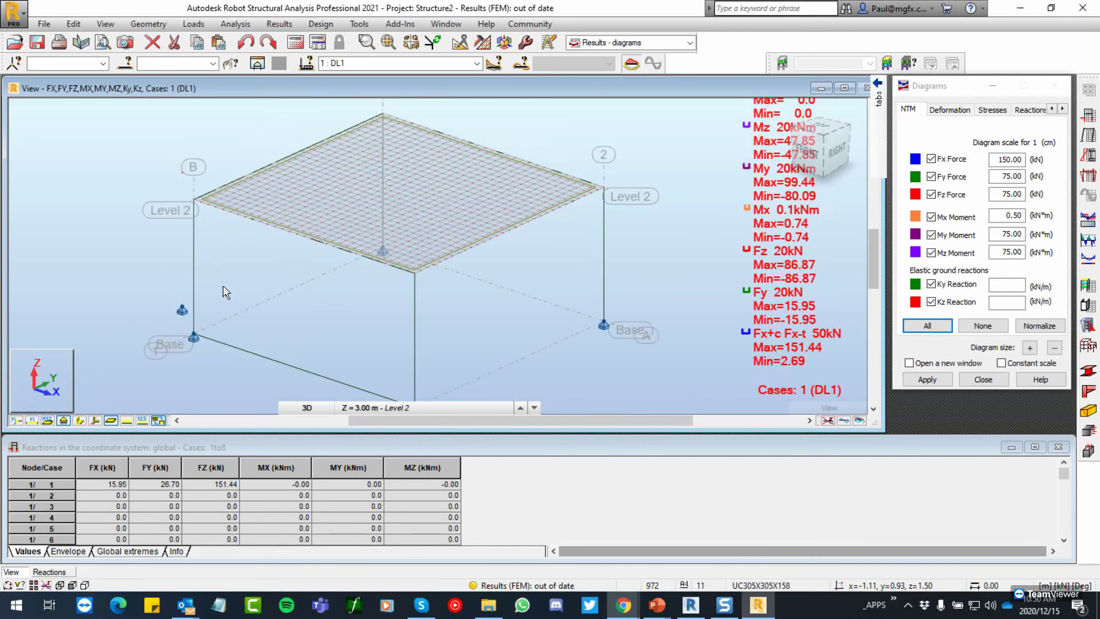
click(181, 313)
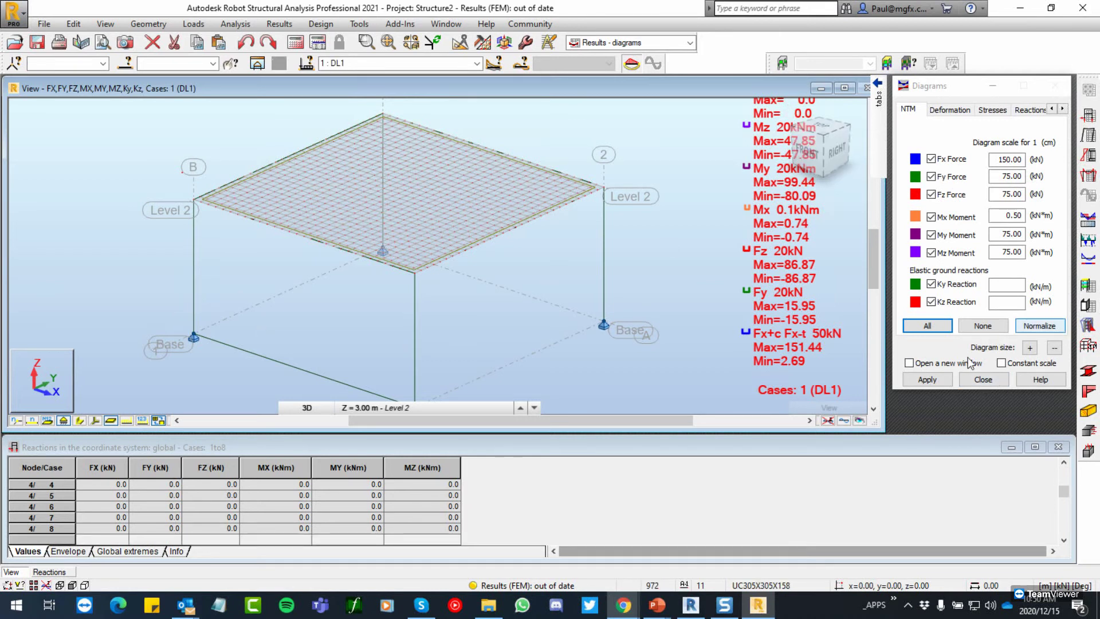
Step: Normalize the scales of all NTM diagrams and reapply them to the structure
click(927, 380)
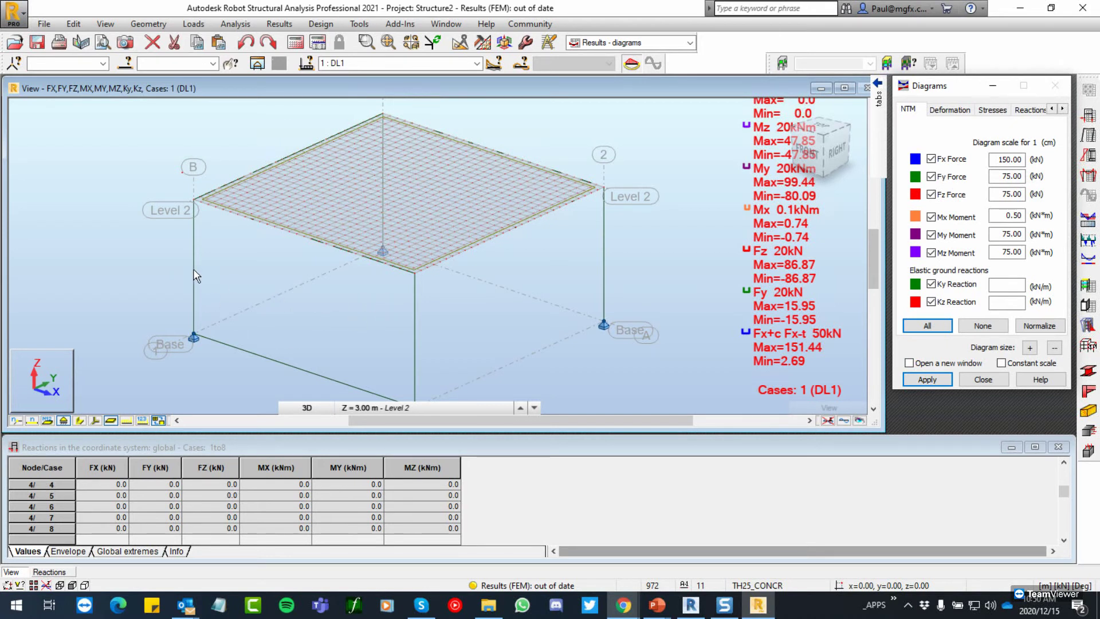
click(1039, 326)
click(927, 380)
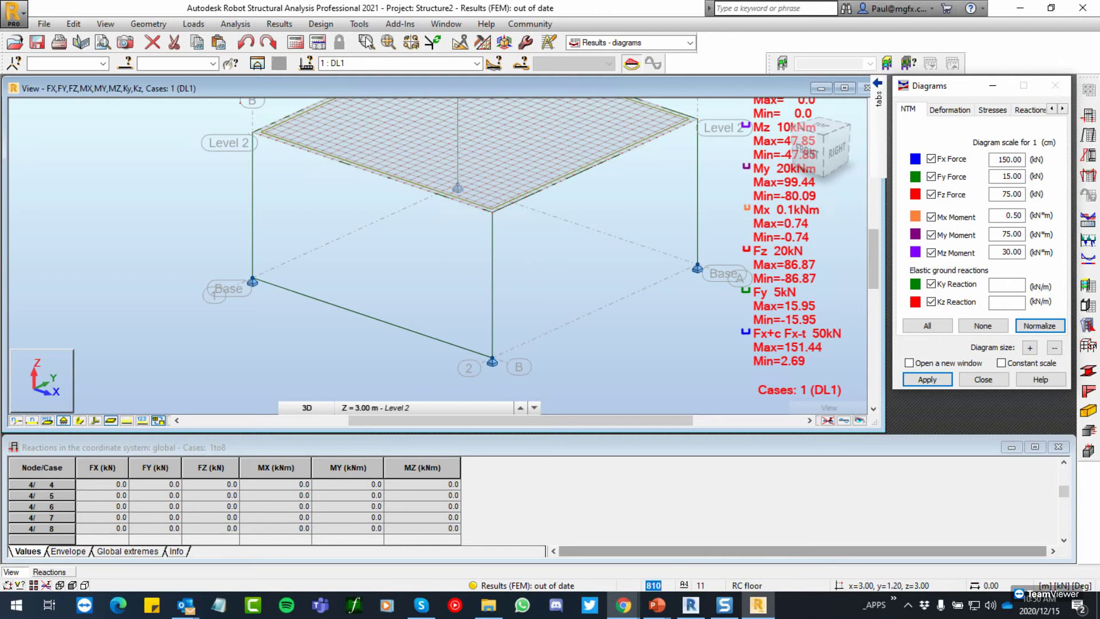
click(147, 24)
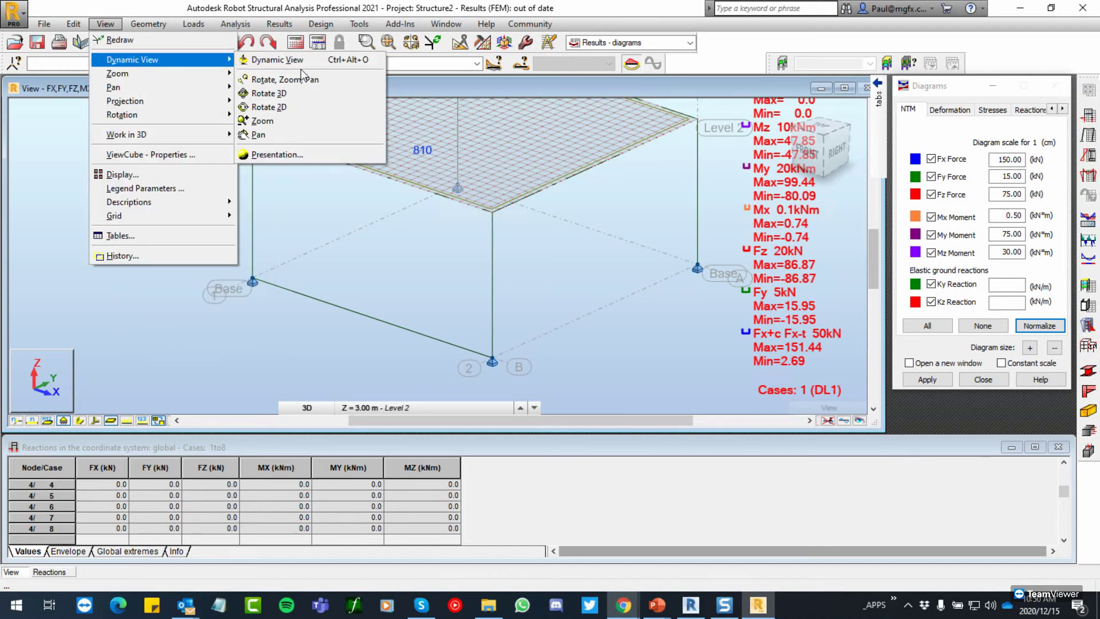
mouse_move(131, 205)
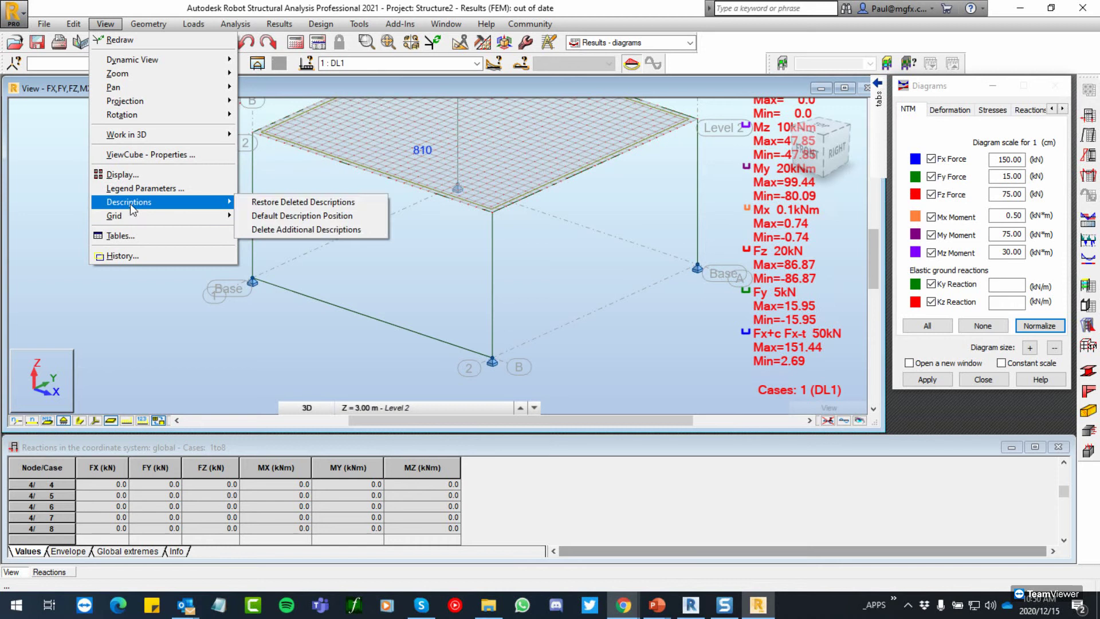
key(Right)
key(Left)
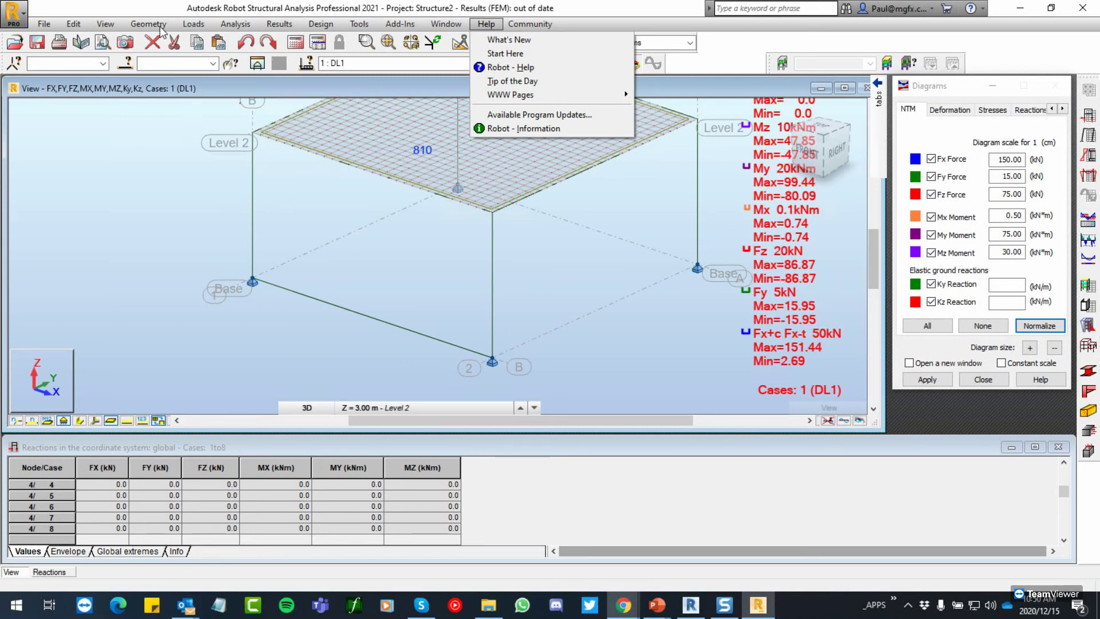
key(Escape)
Step: Run the structure calculations, dismiss the calculation messages, and reapply the NTM diagrams
click(235, 24)
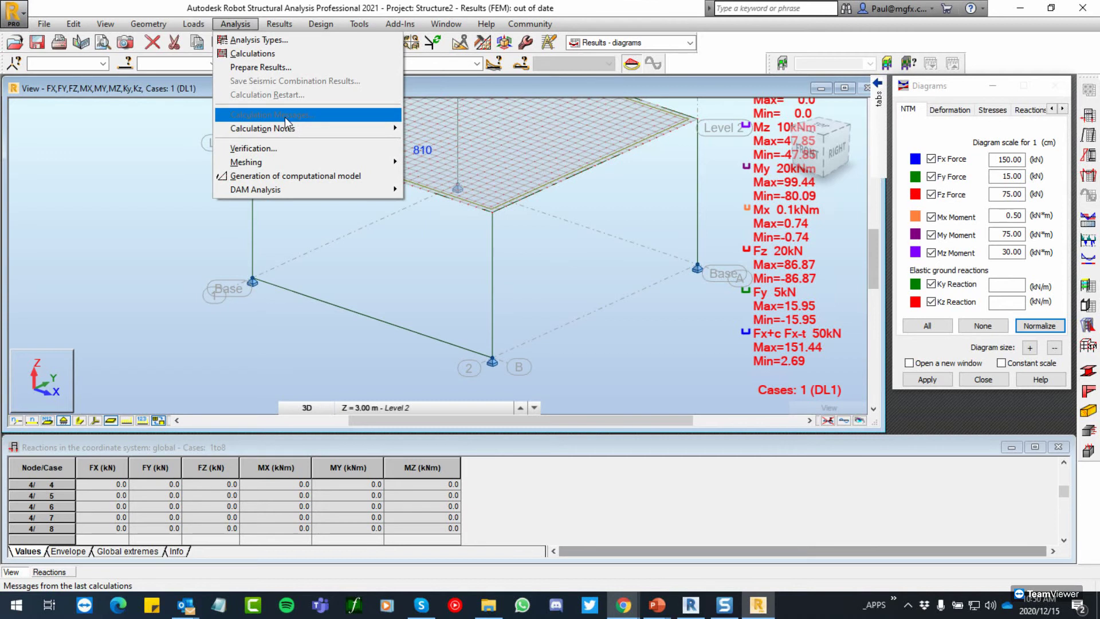
click(252, 53)
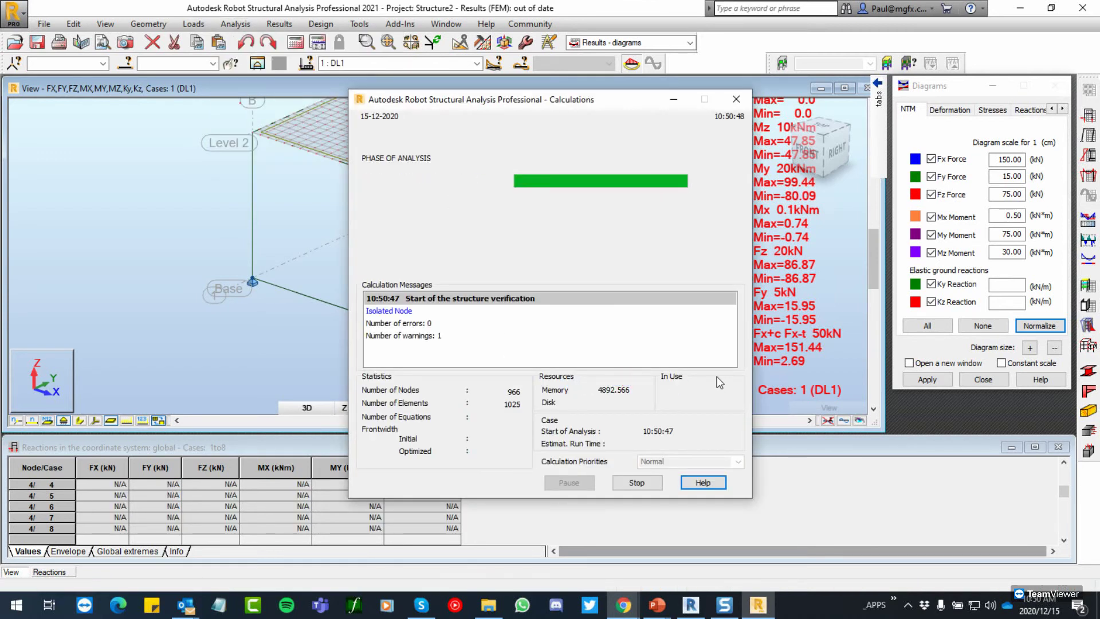
click(573, 351)
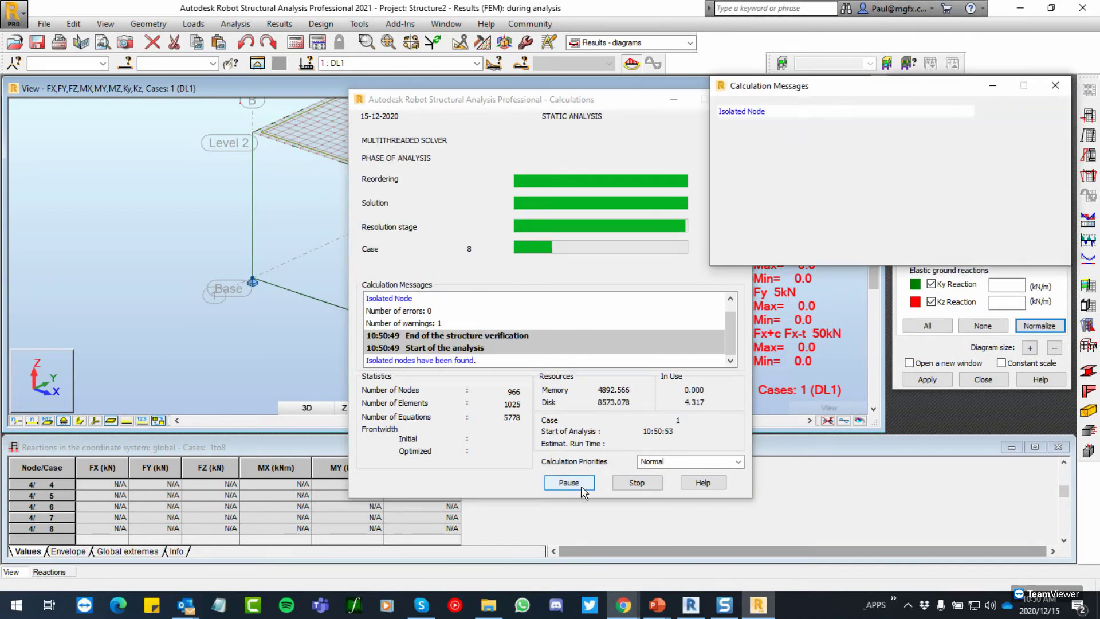
click(1055, 85)
click(923, 381)
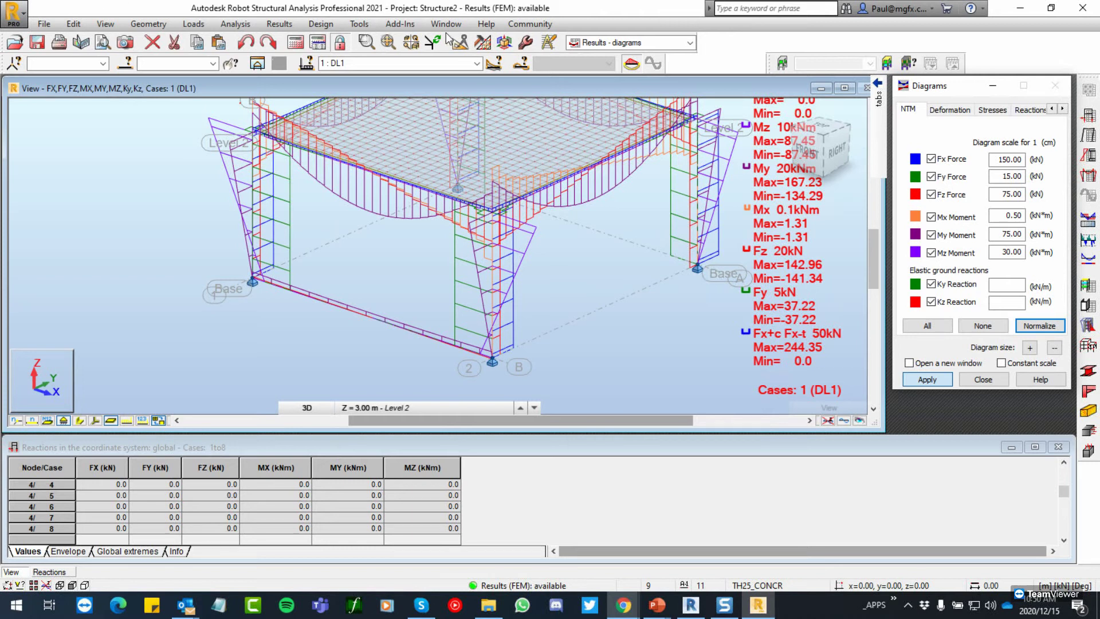
Step: Update the model from Revit Structure by direct integration and decline the events report
click(400, 24)
mouse_move(424, 40)
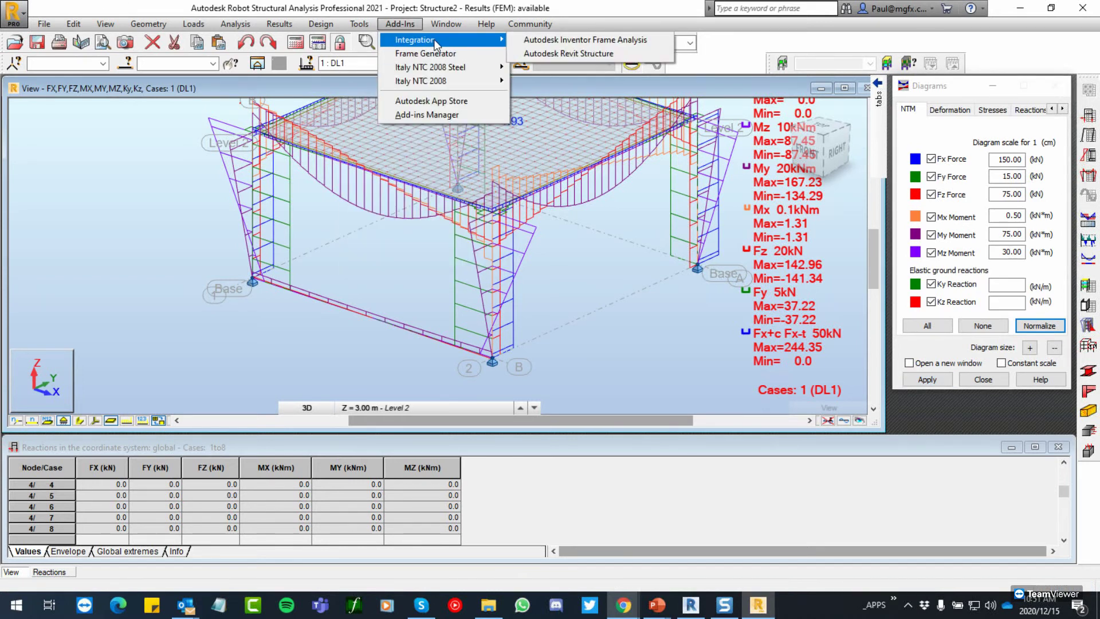
click(562, 54)
click(450, 275)
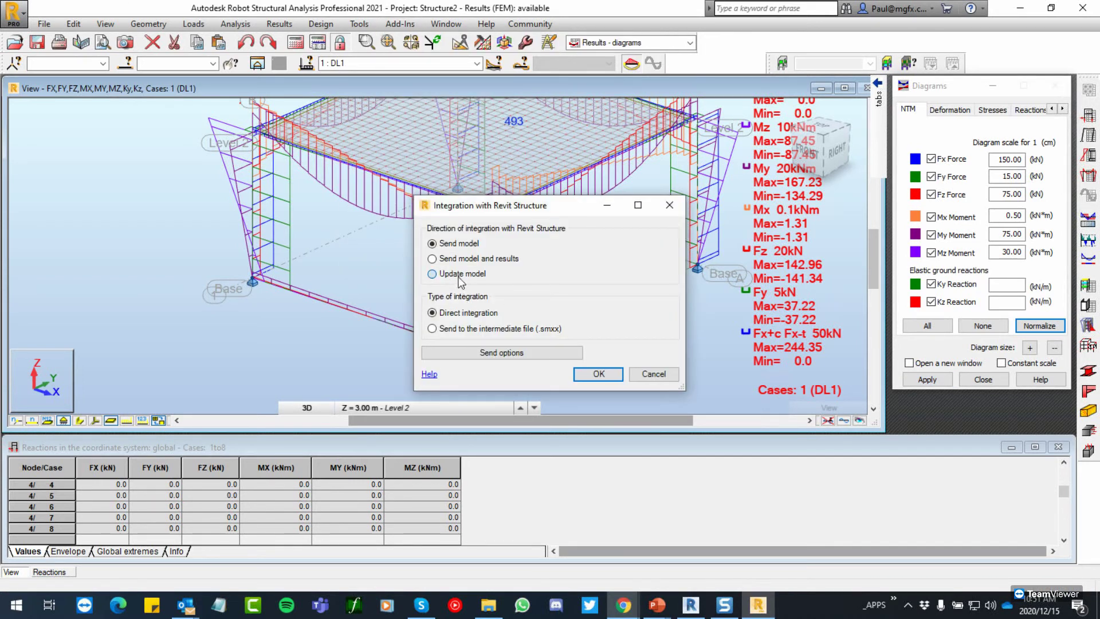
click(598, 374)
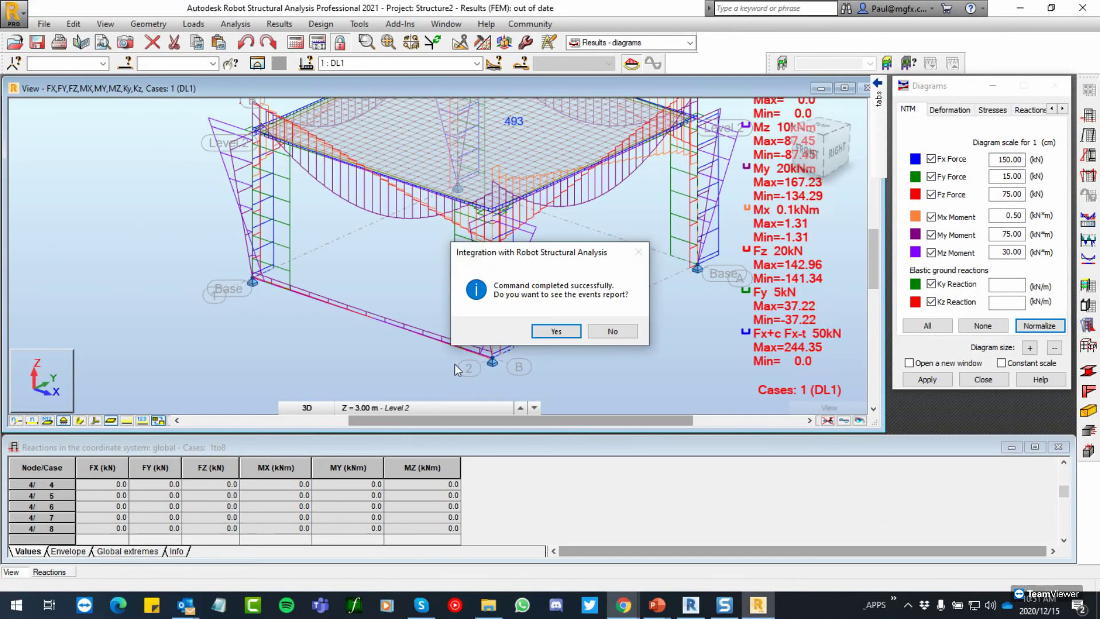
click(611, 332)
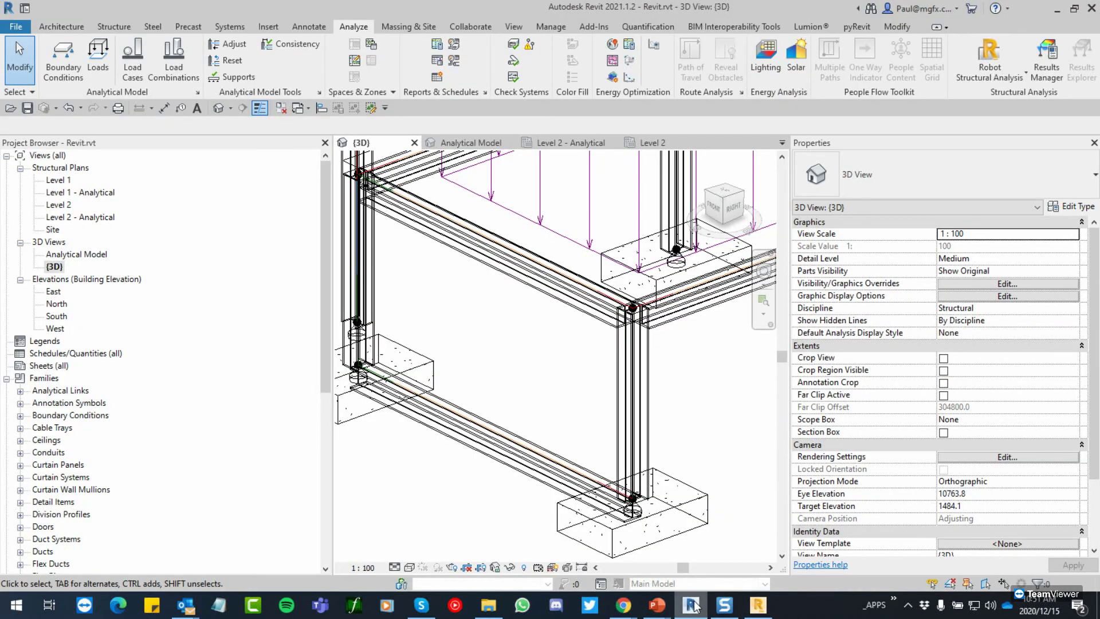
Step: In Revit, check the structure in the 3D and Analytical Model views and look for results packages in Results Manager
scroll(635, 332, down, 10)
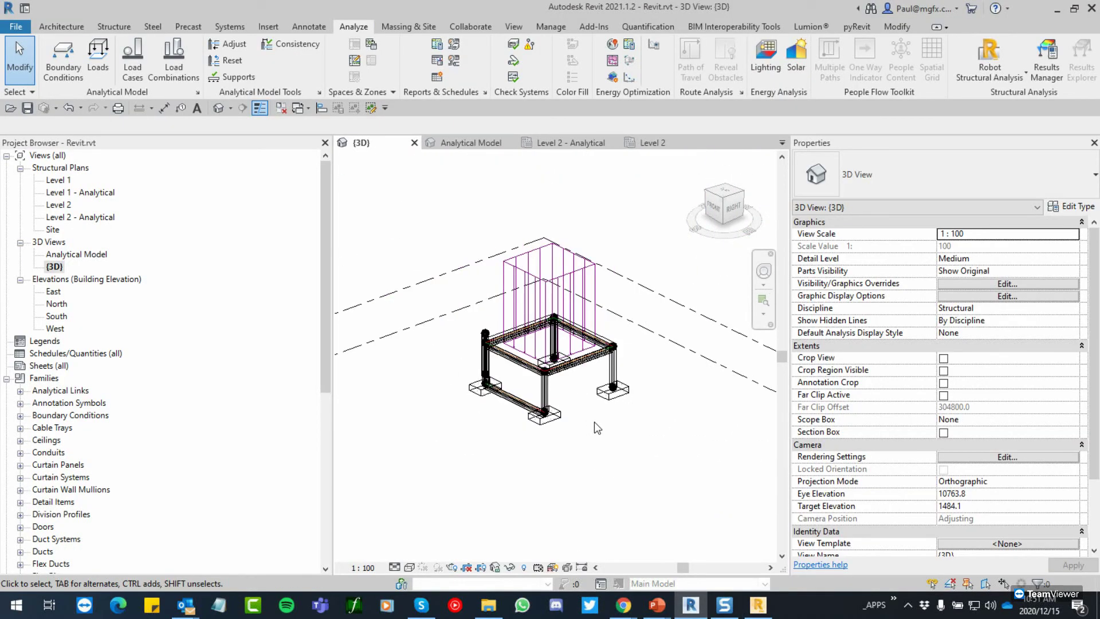
double_click(70, 256)
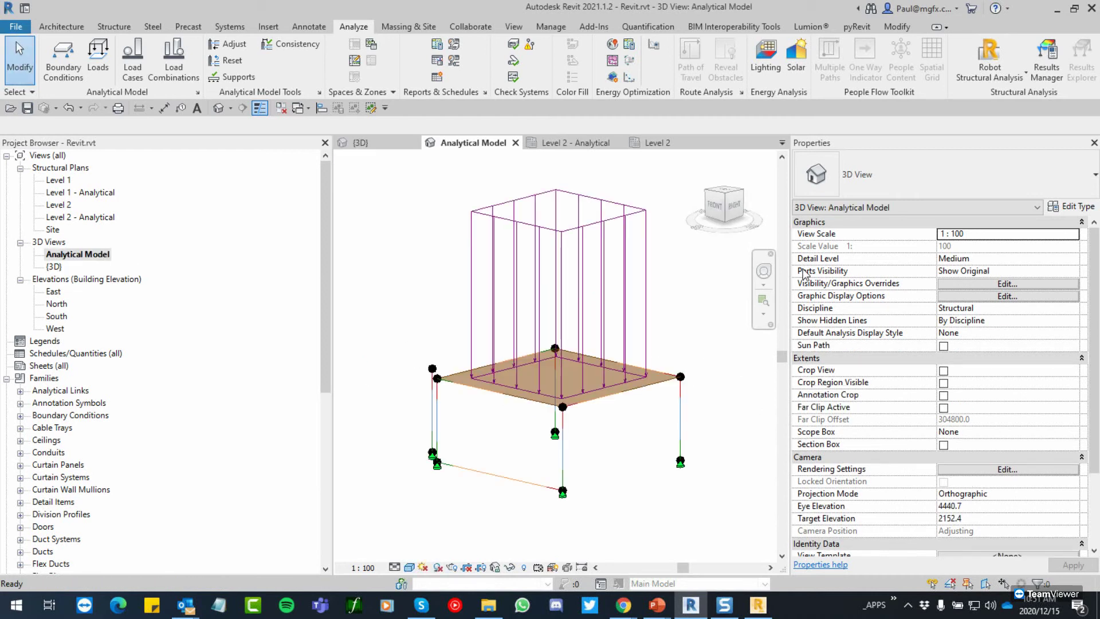
click(1046, 60)
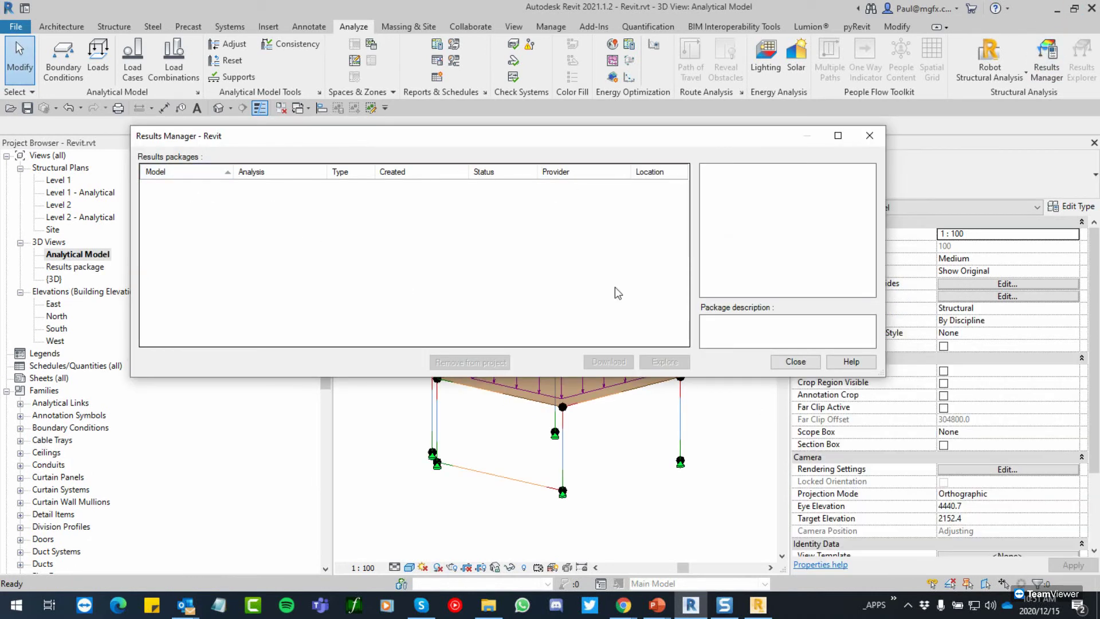
click(795, 362)
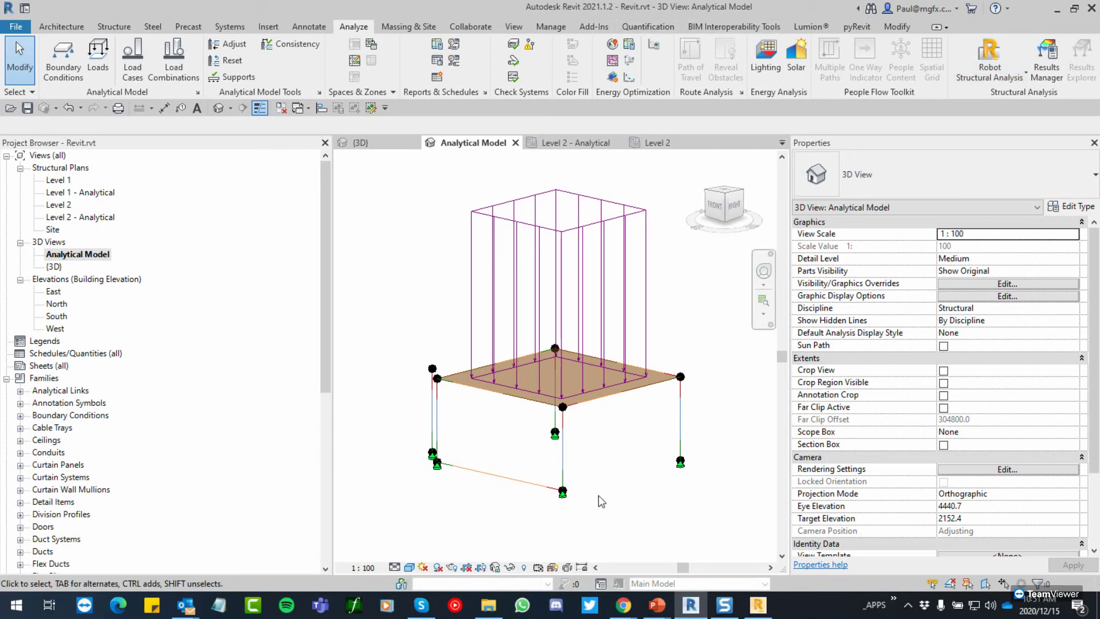
Step: Delete the extra column beside the corner column in Revit's Analytical Model view and inspect the remaining frame
scroll(599, 496, up, 3)
shift+middle_drag(596, 459, 374, 380)
click(373, 377)
key(Delete)
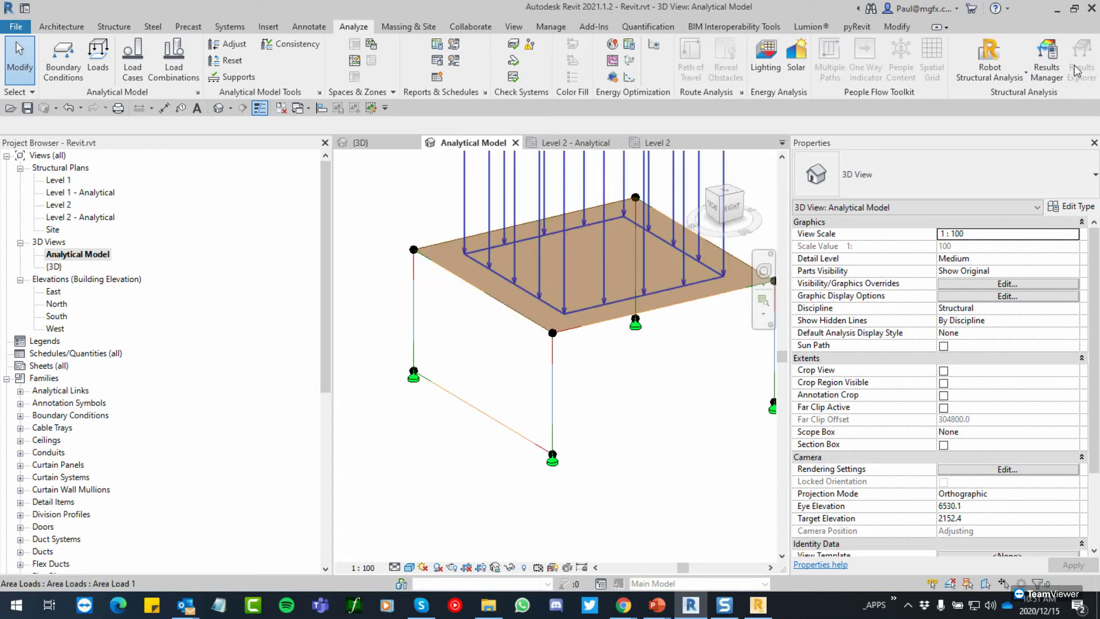
shift+middle_drag(479, 352, 515, 321)
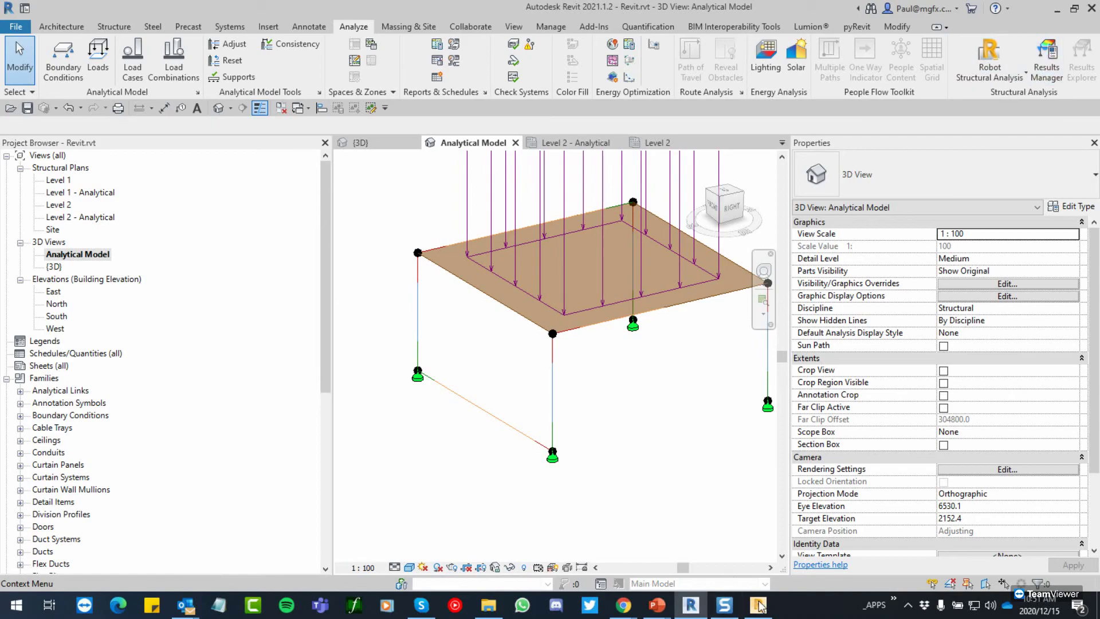
Step: Switch back to Robot and display the deformation and exact bar deformation diagrams, including in a separate diagrams window
click(758, 605)
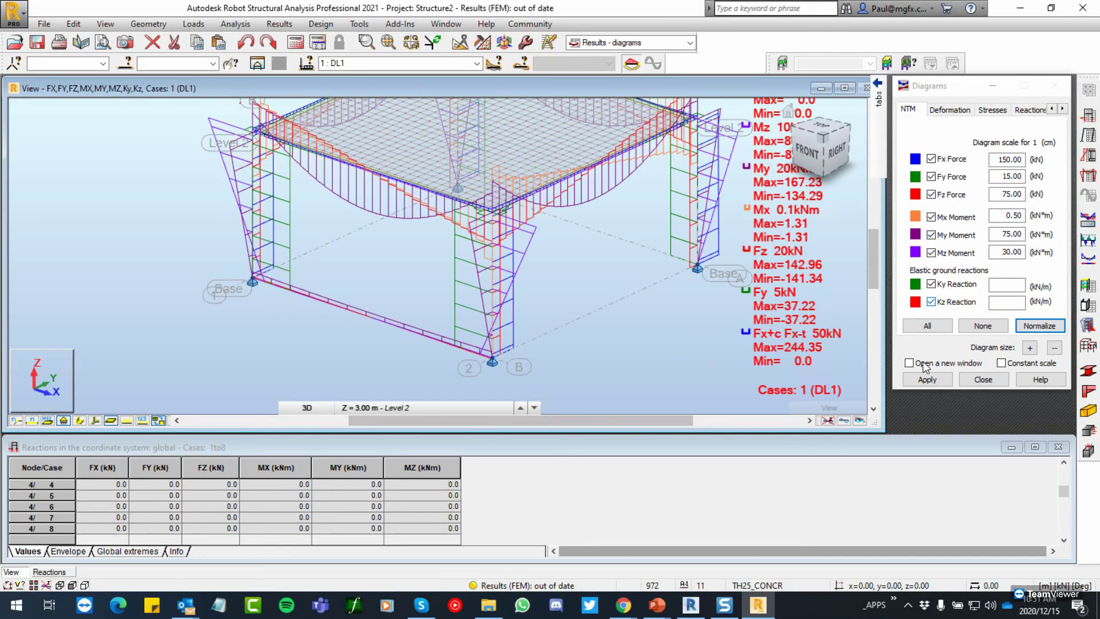
click(937, 325)
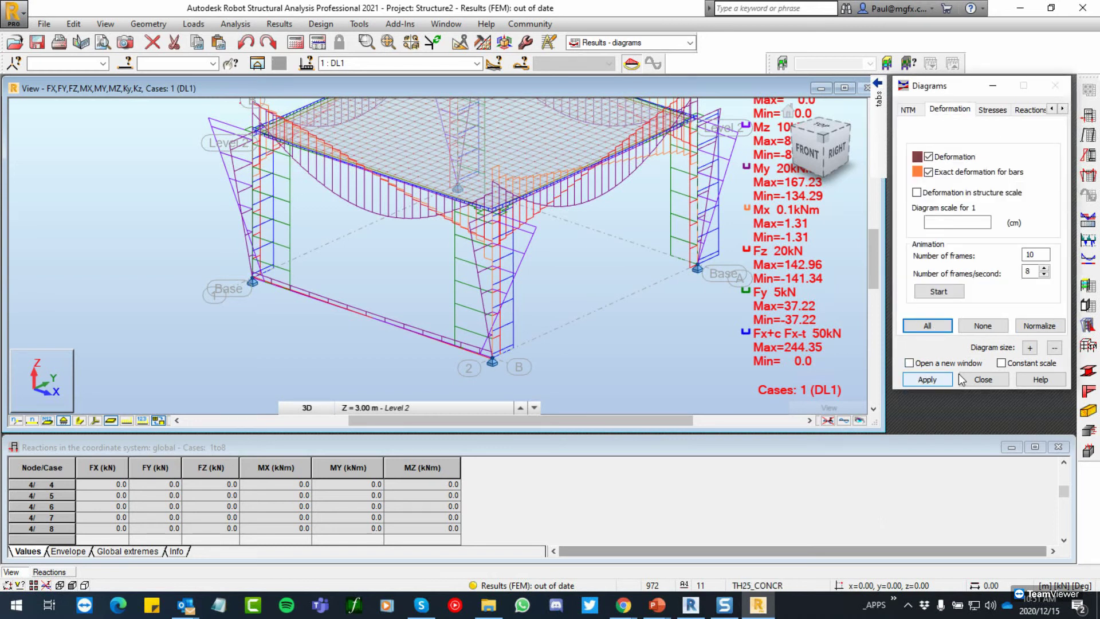
click(934, 379)
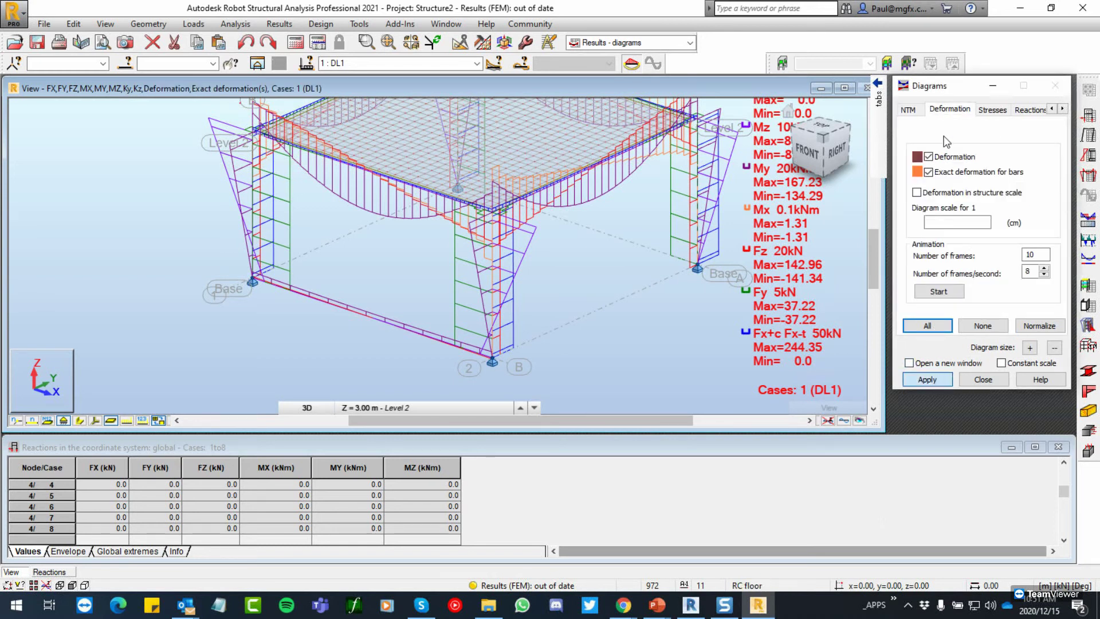
click(992, 109)
click(927, 380)
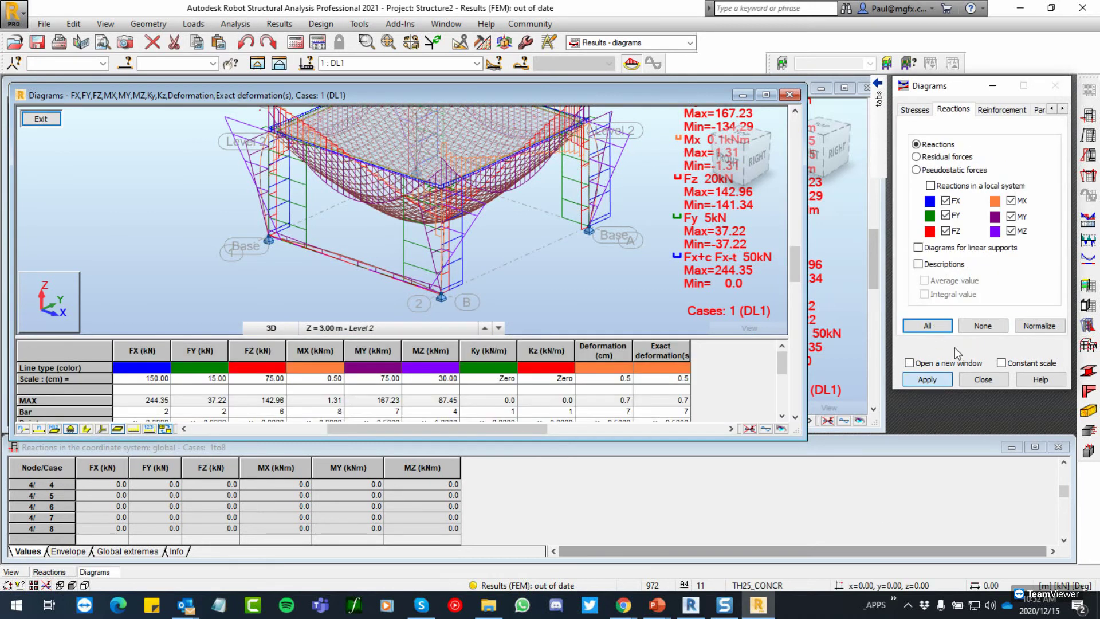
Step: Apply all reaction force and moment diagrams with no descriptions, undifferentiated values and fence filling
click(1037, 110)
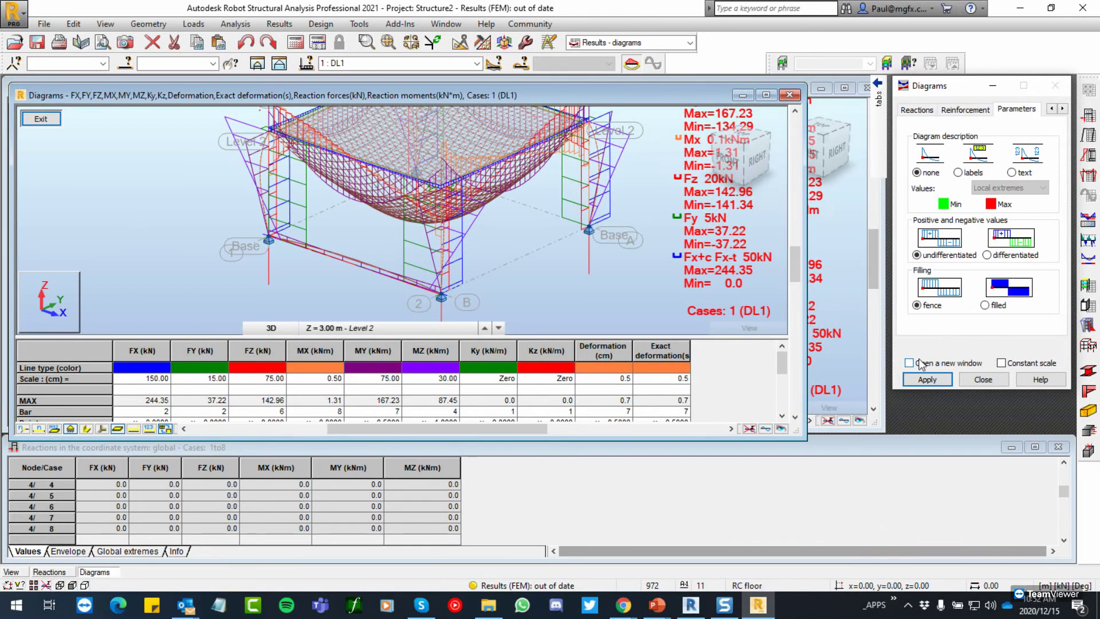
click(927, 380)
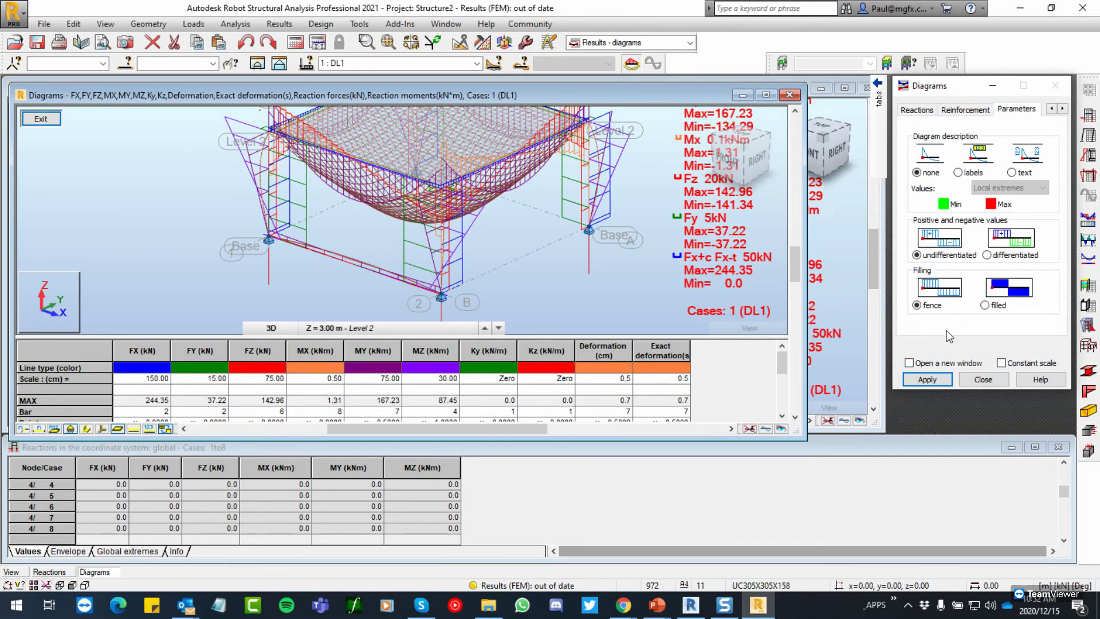
click(917, 378)
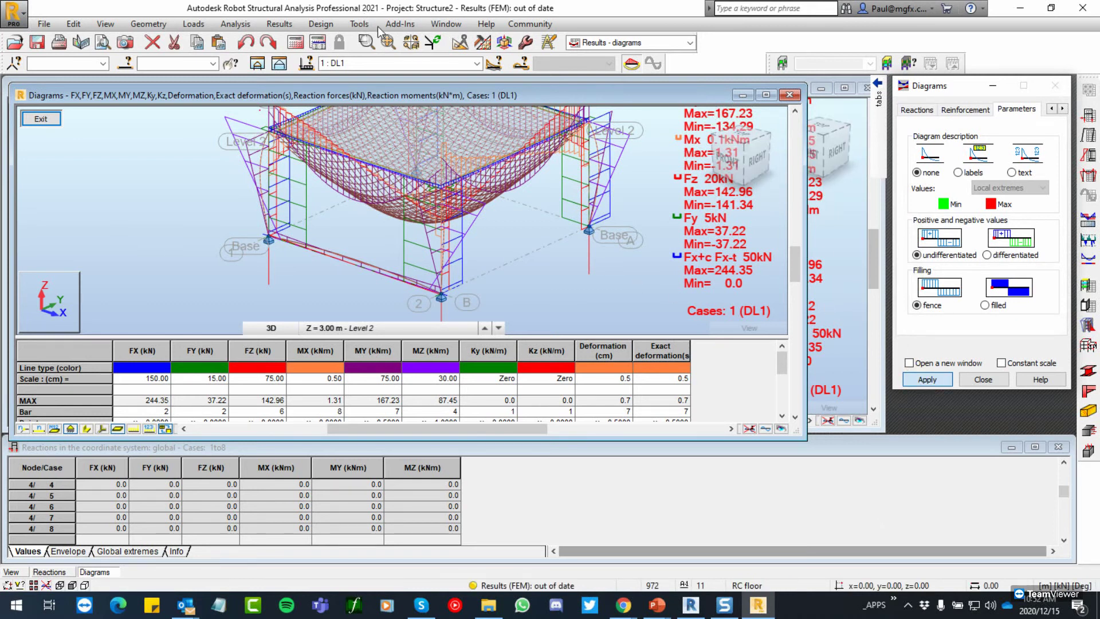
Step: Update the Robot model from Revit Structure using direct integration
click(400, 23)
mouse_move(442, 35)
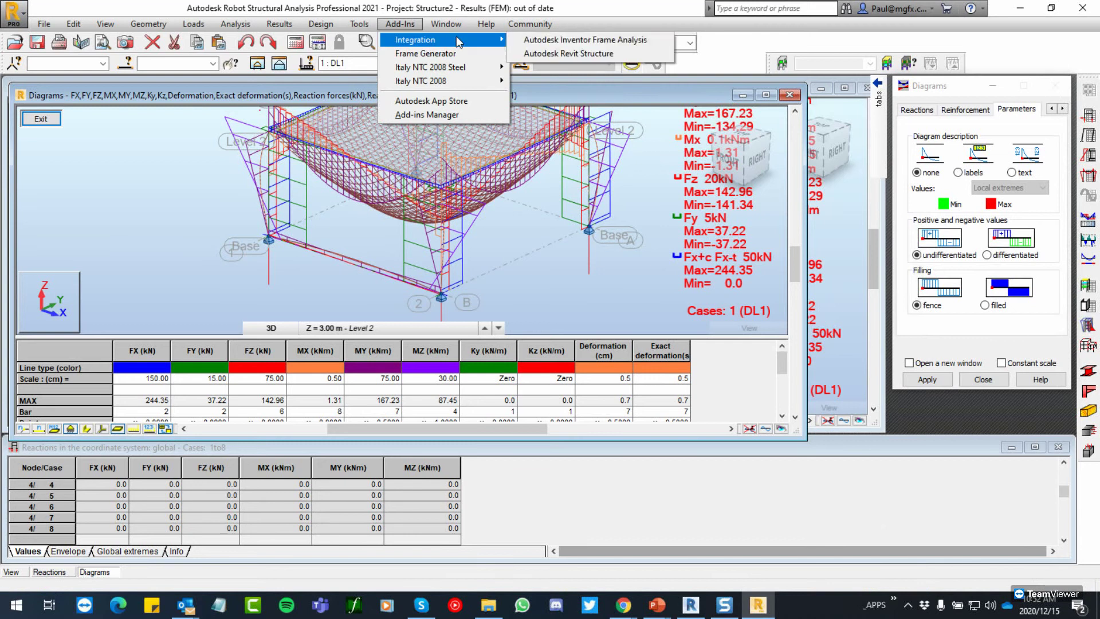
click(577, 56)
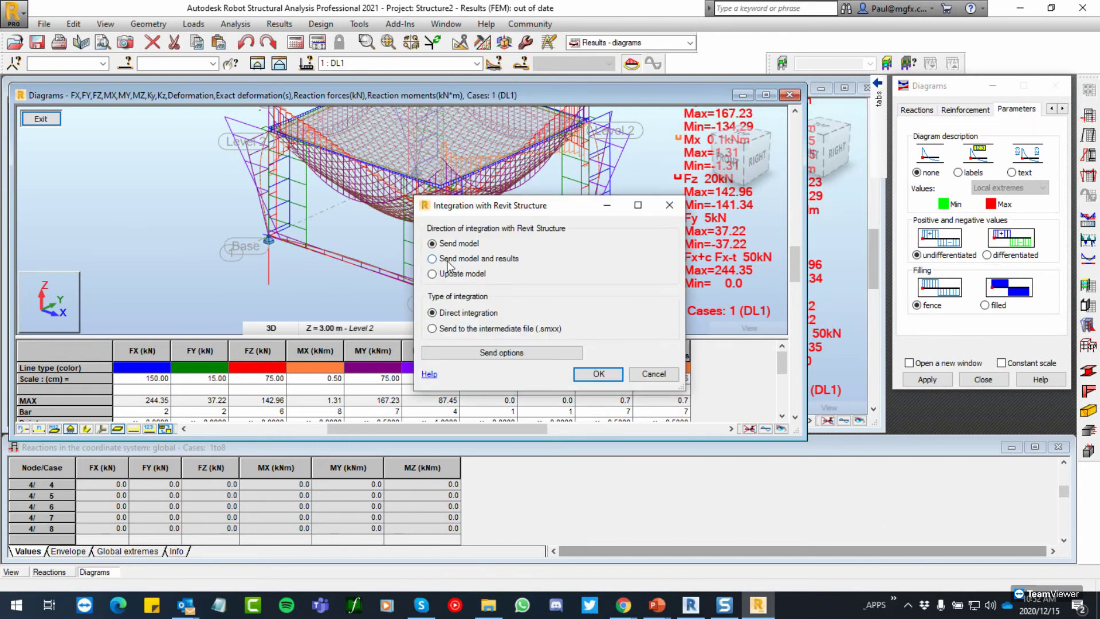
click(445, 274)
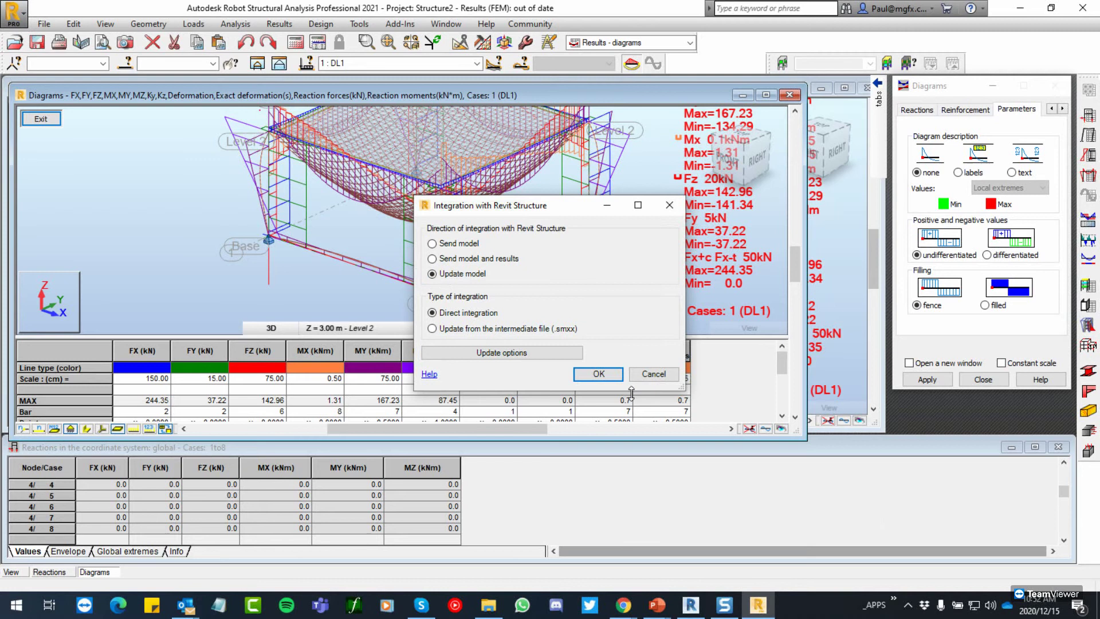
click(598, 375)
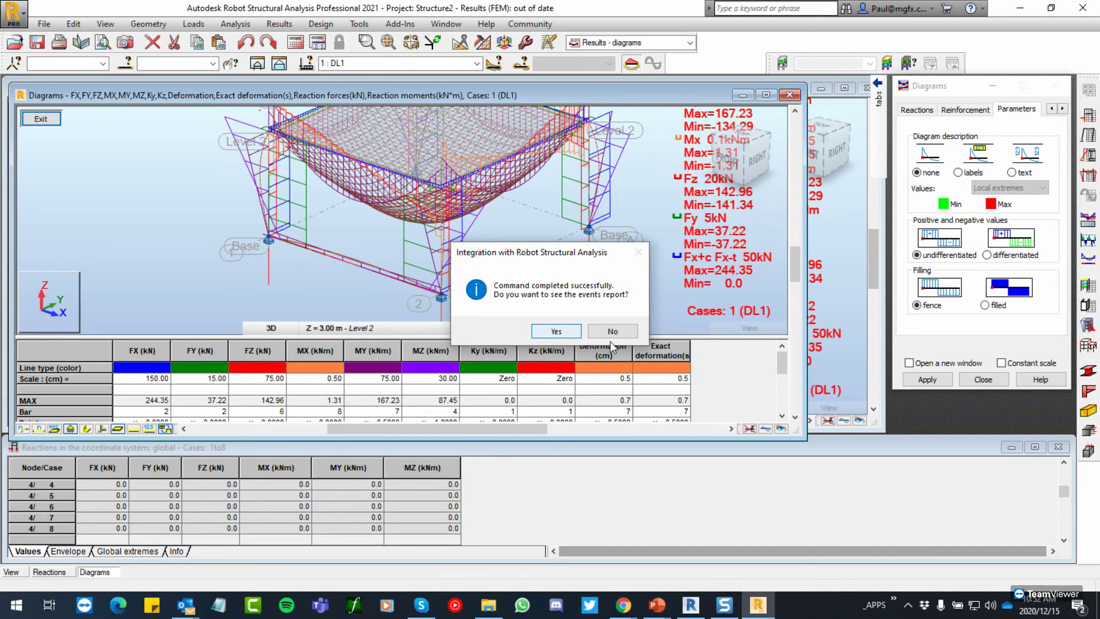
Step: Switch to Revit, check the frame in the Analytical Model view and save the project
click(691, 605)
mouse_move(619, 416)
shift+middle_down()
mouse_move(677, 440)
mouse_move(635, 429)
shift+middle_up()
click(28, 109)
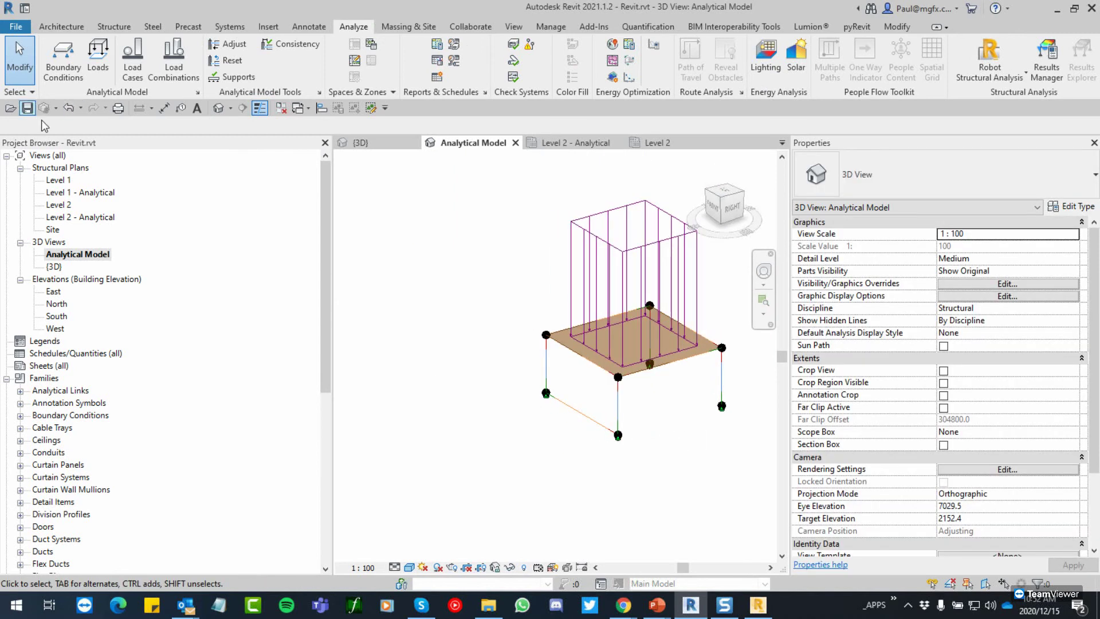
Step: Switch back to Robot and send the model and results to Revit Structure by direct integration, declining the events report
click(758, 605)
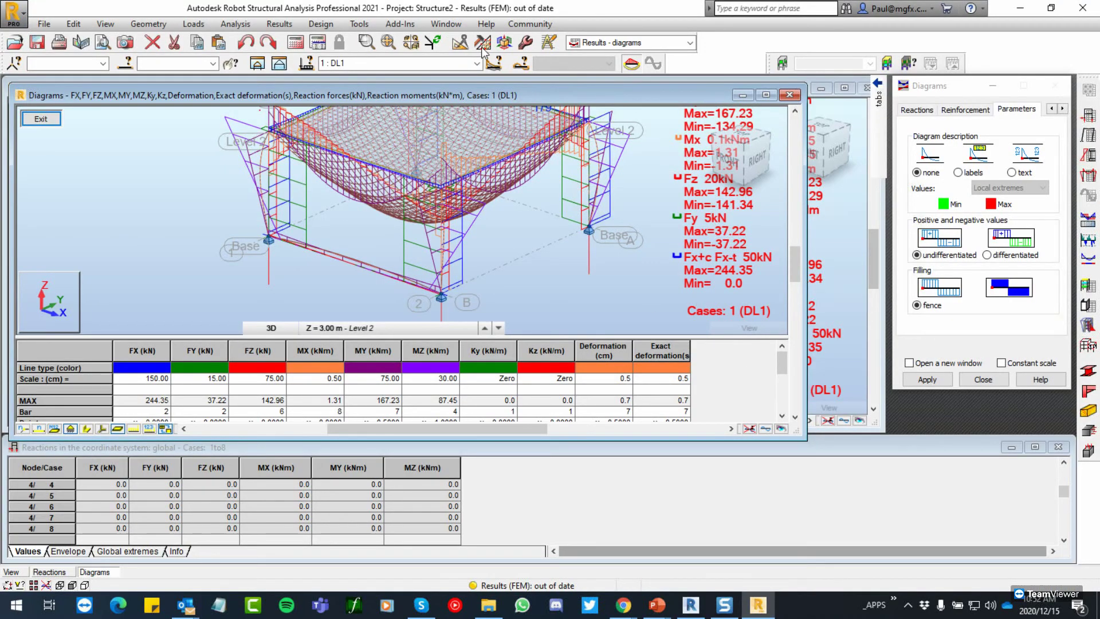
click(400, 24)
mouse_move(436, 40)
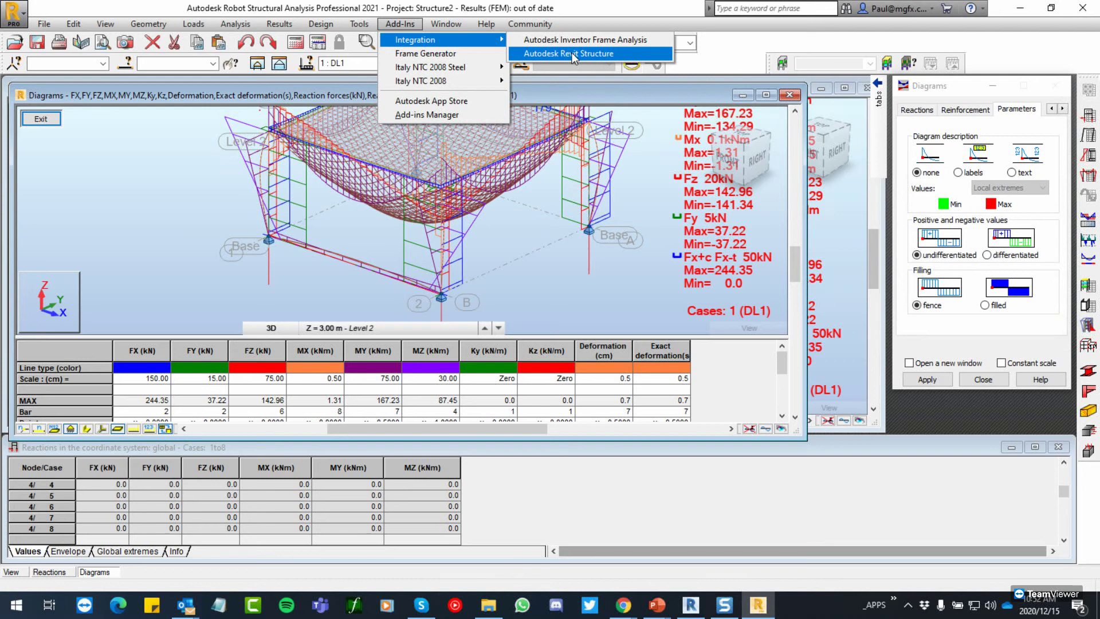
click(572, 53)
click(458, 258)
click(598, 373)
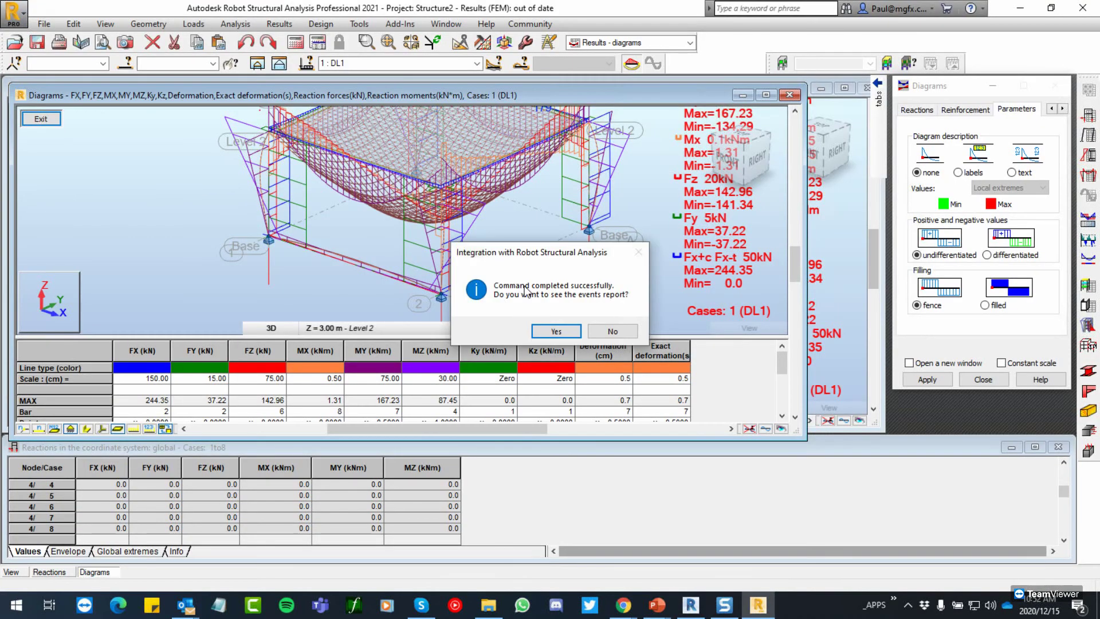
click(606, 334)
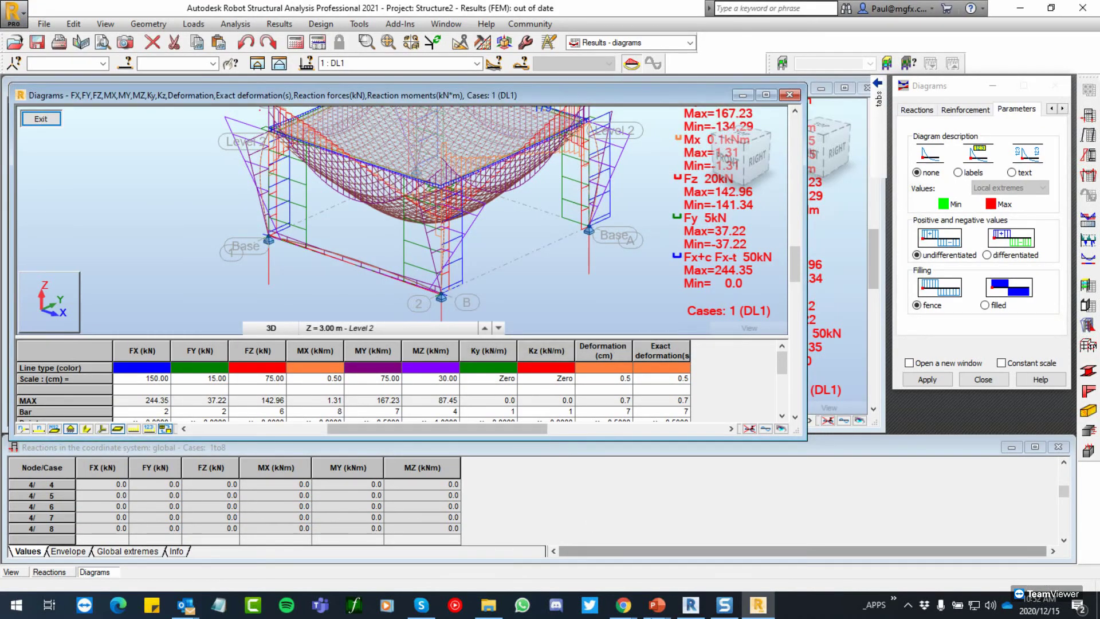
Step: Switch to Revit and inspect the {3D} view, including the front corner column and the availability of Results Explorer
click(690, 605)
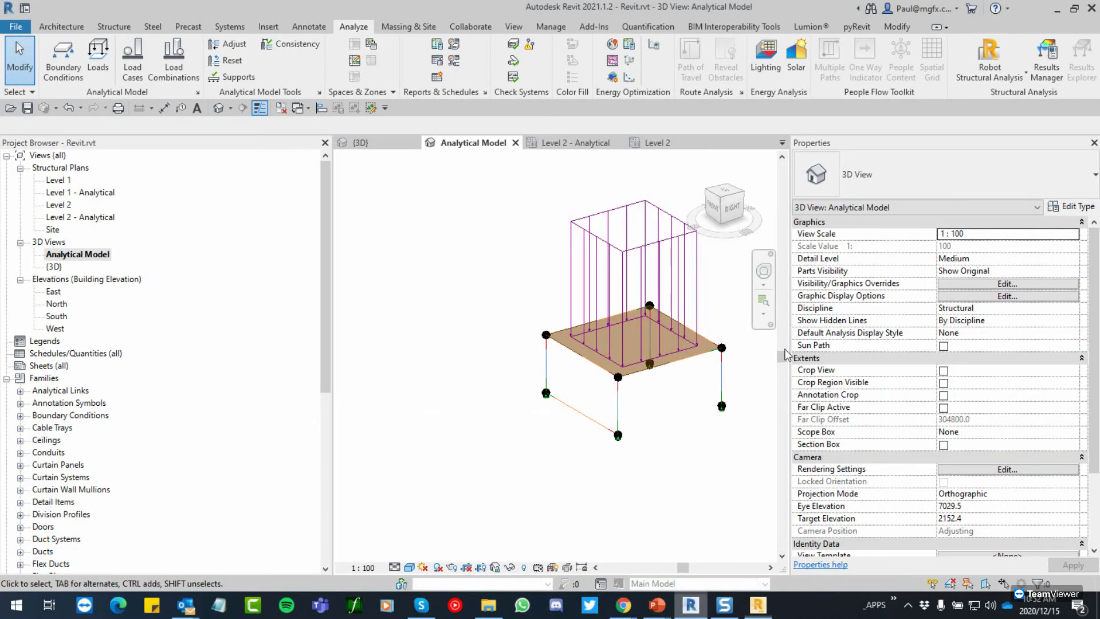
double_click(54, 267)
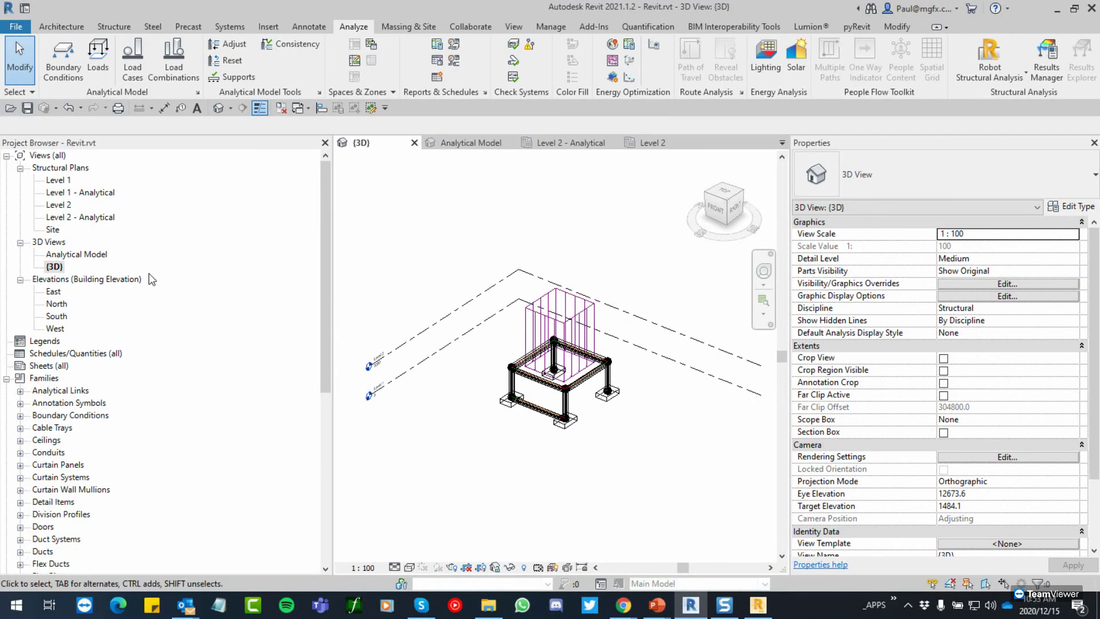
scroll(573, 412, up, 5)
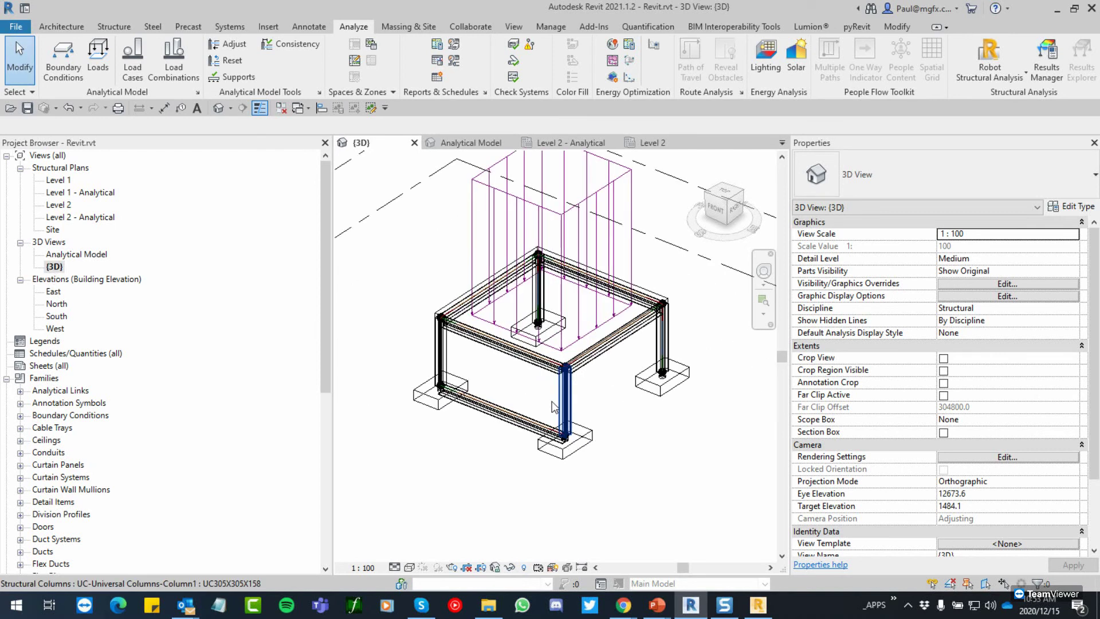
click(581, 401)
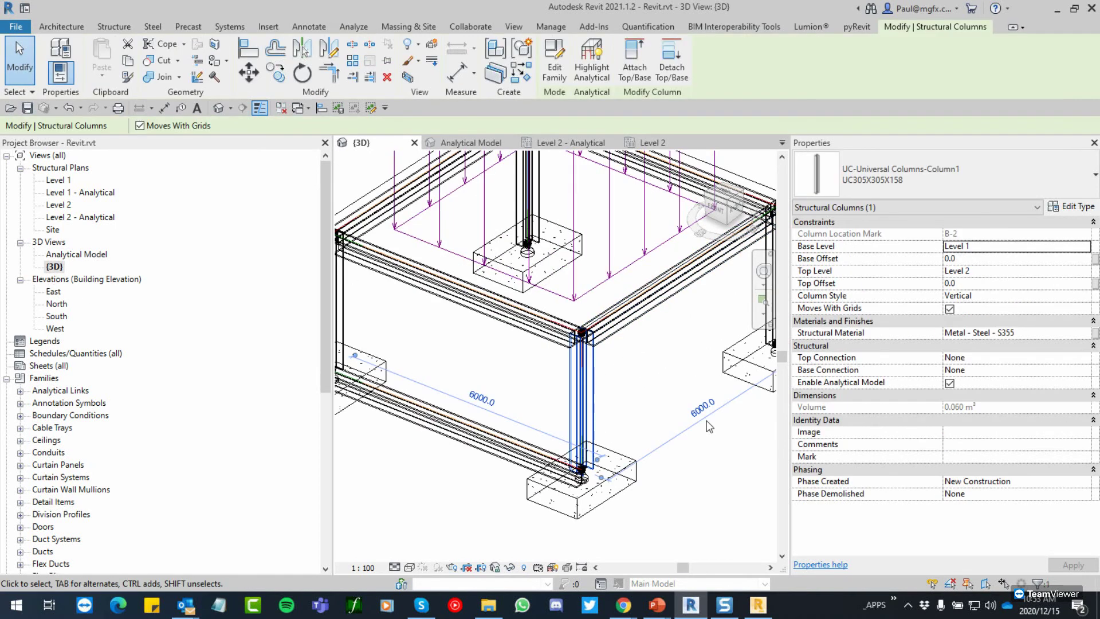
click(709, 539)
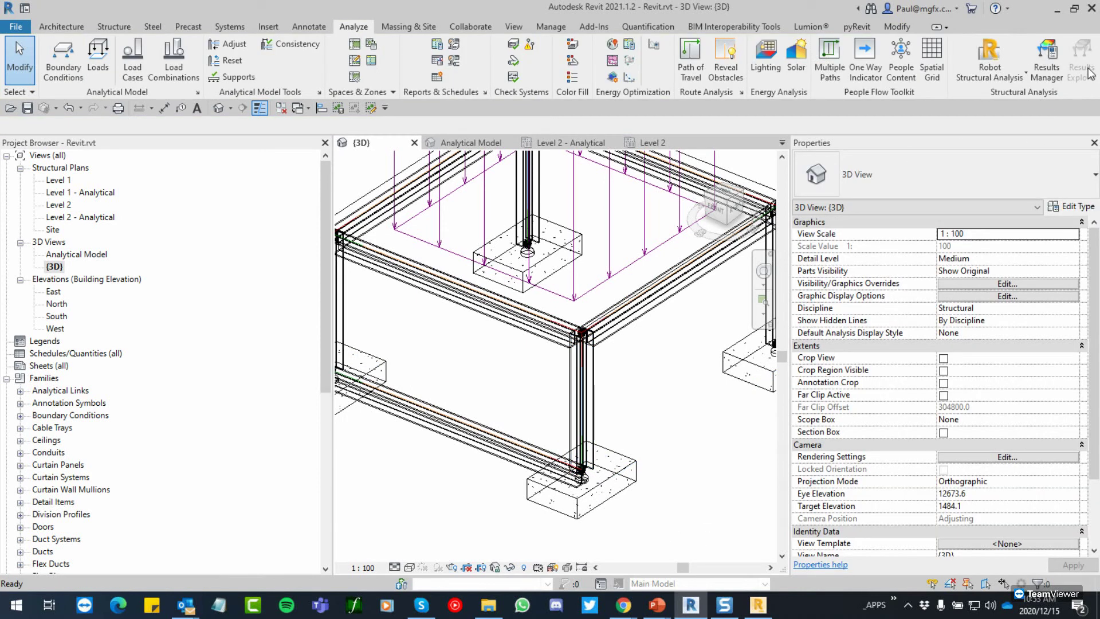
key(z)
key(f)
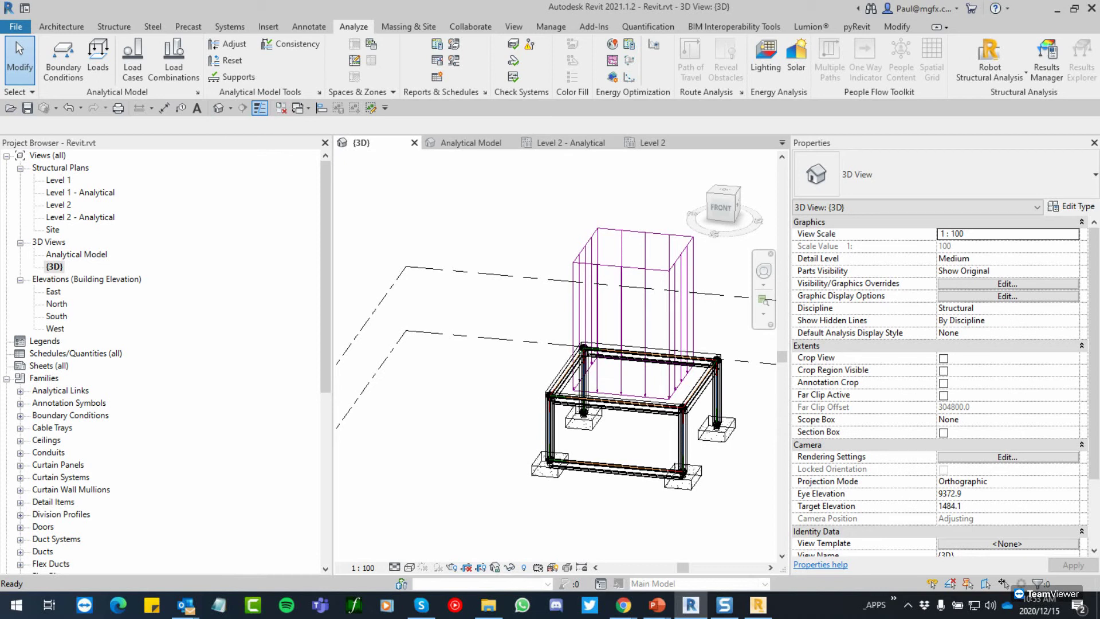
Step: Switch to Chrome and examine the example image of Results Explorer in the "autodesk revit robot results explorer" image search
key(alt+Tab)
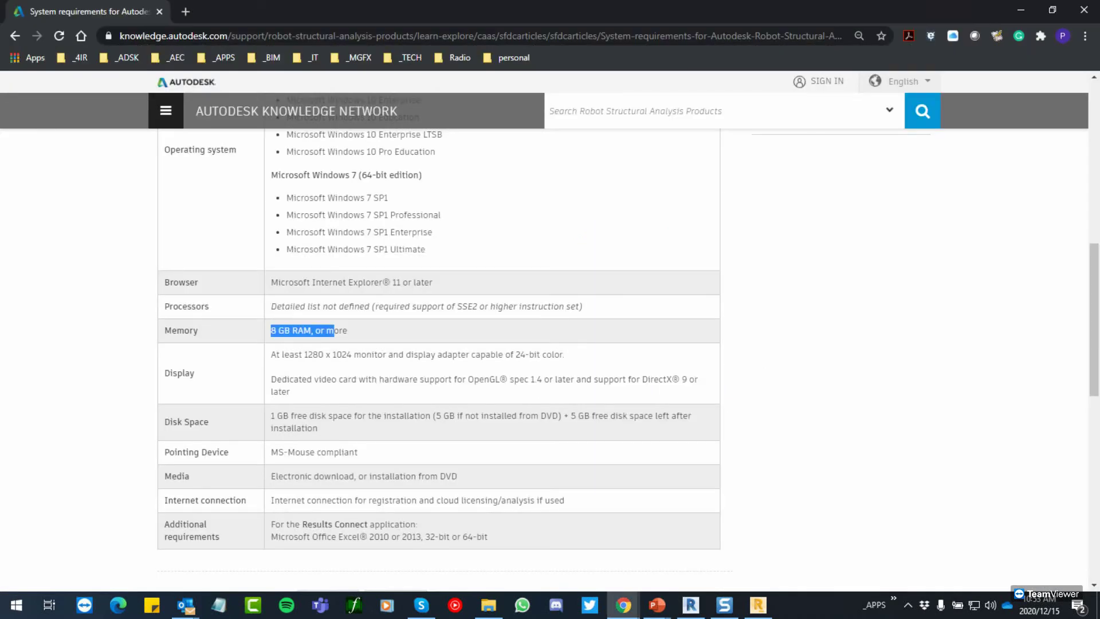
key(alt+Tab)
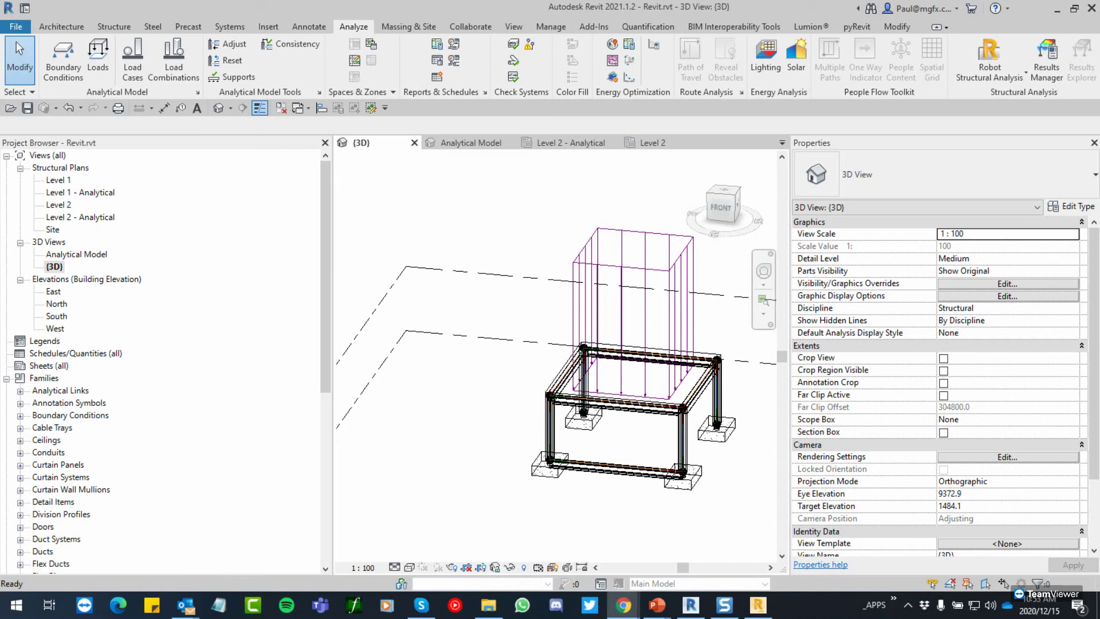
click(623, 605)
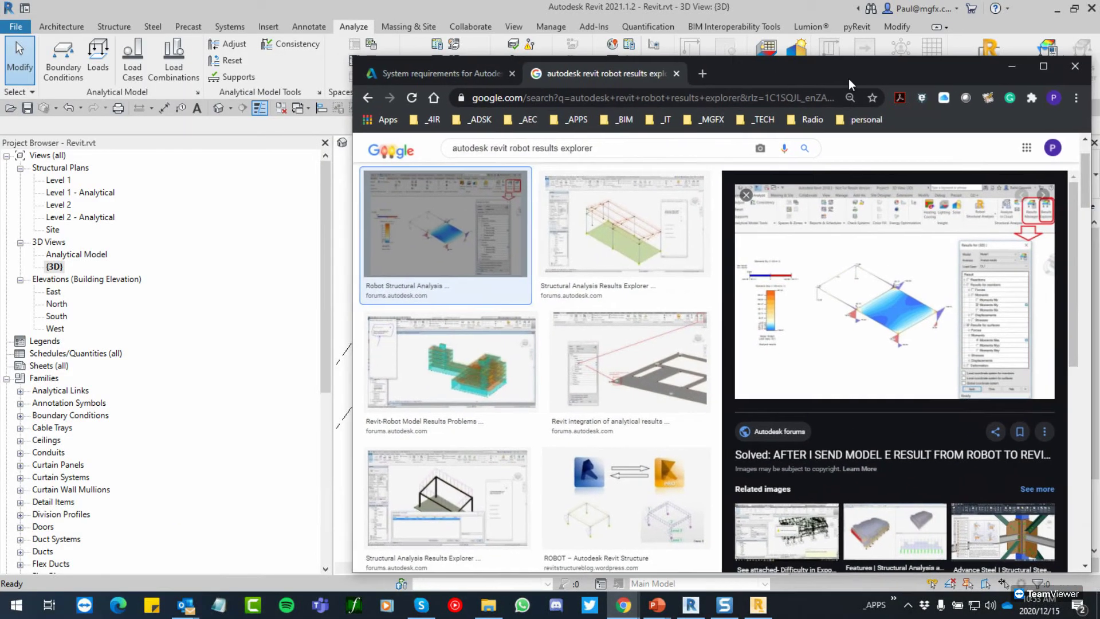
double_click(725, 84)
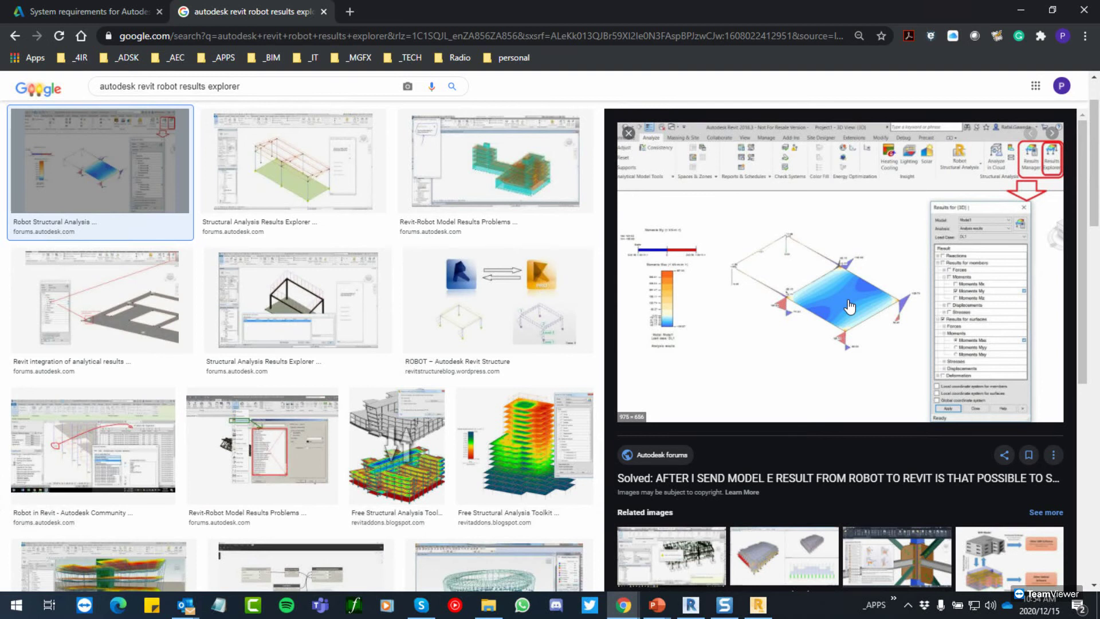
Step: Check the frame in Revit's {3D} view, switch to Robot, and show the whole structure in a maximised diagrams window
click(691, 605)
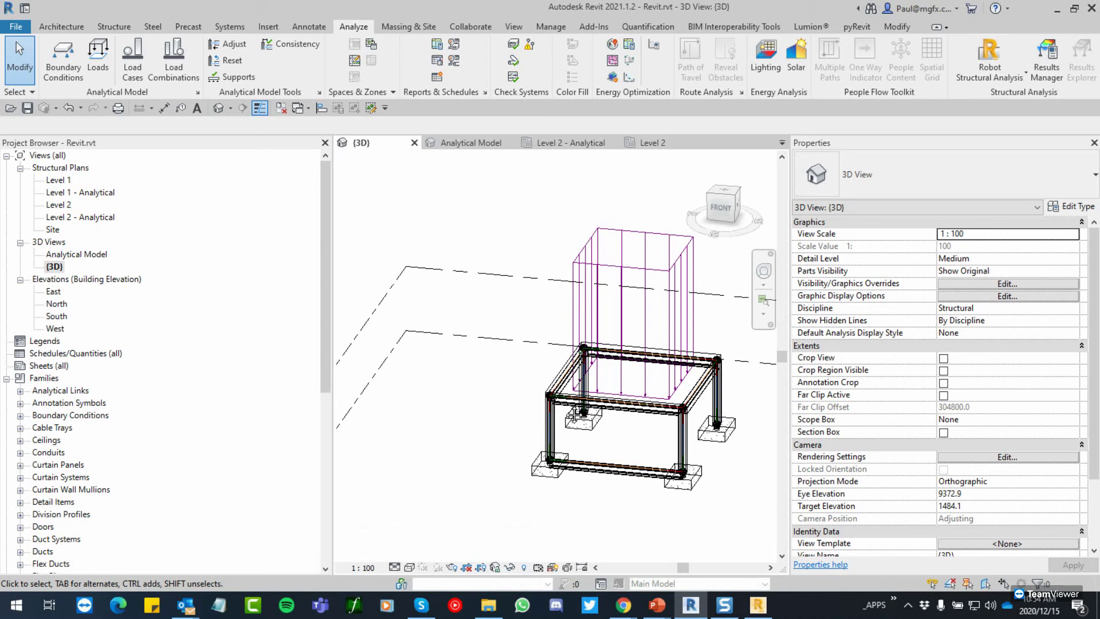
scroll(703, 453, up, 2)
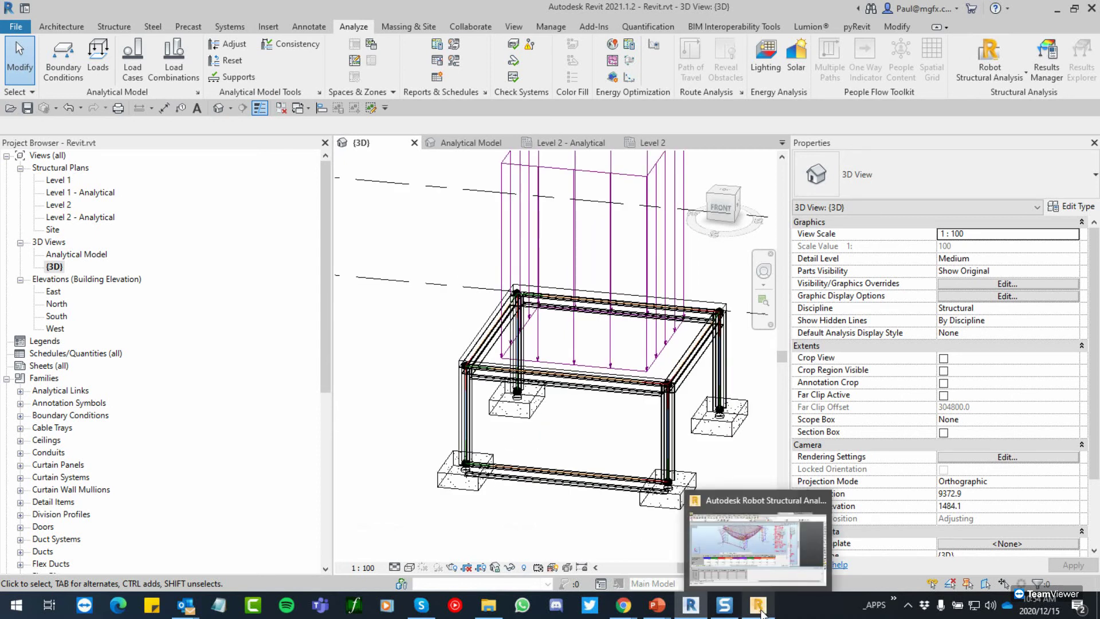
click(759, 608)
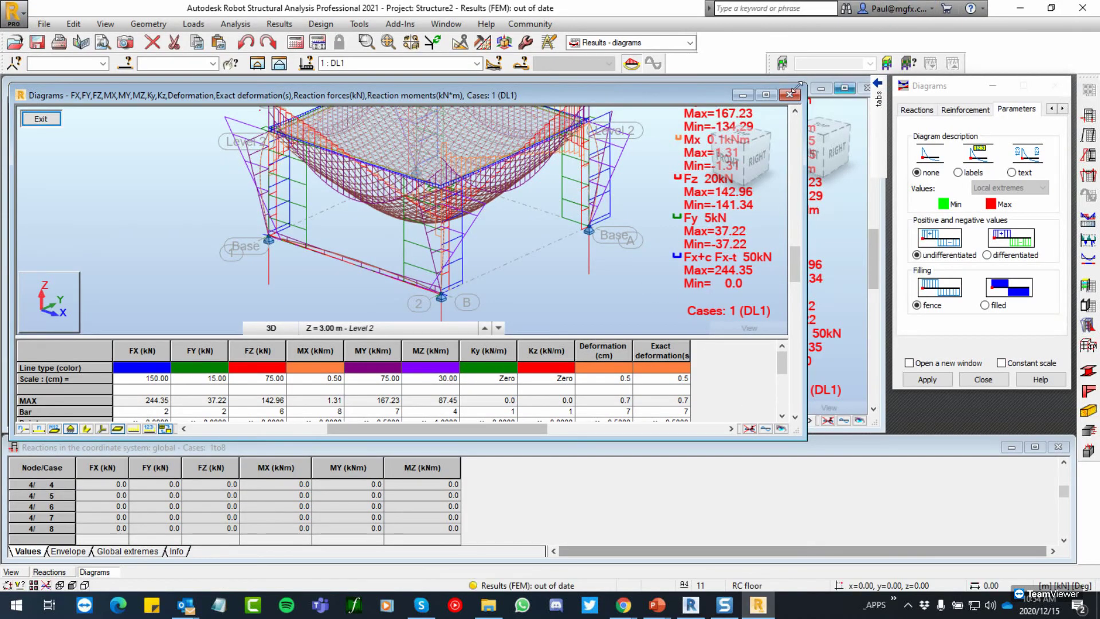
click(767, 95)
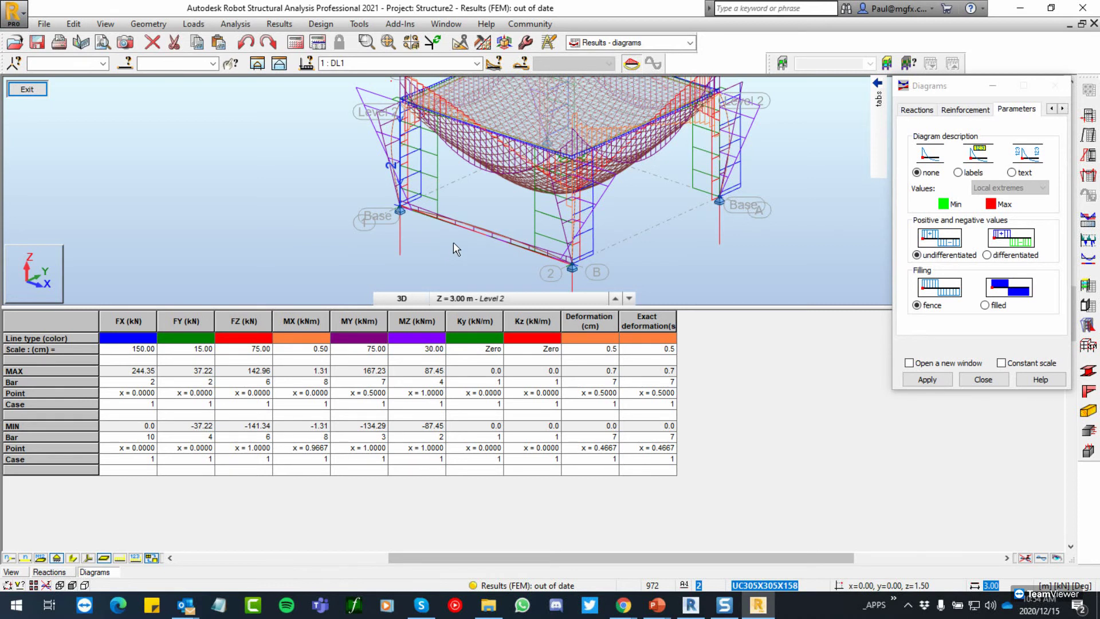
key(ctrl+alt+d)
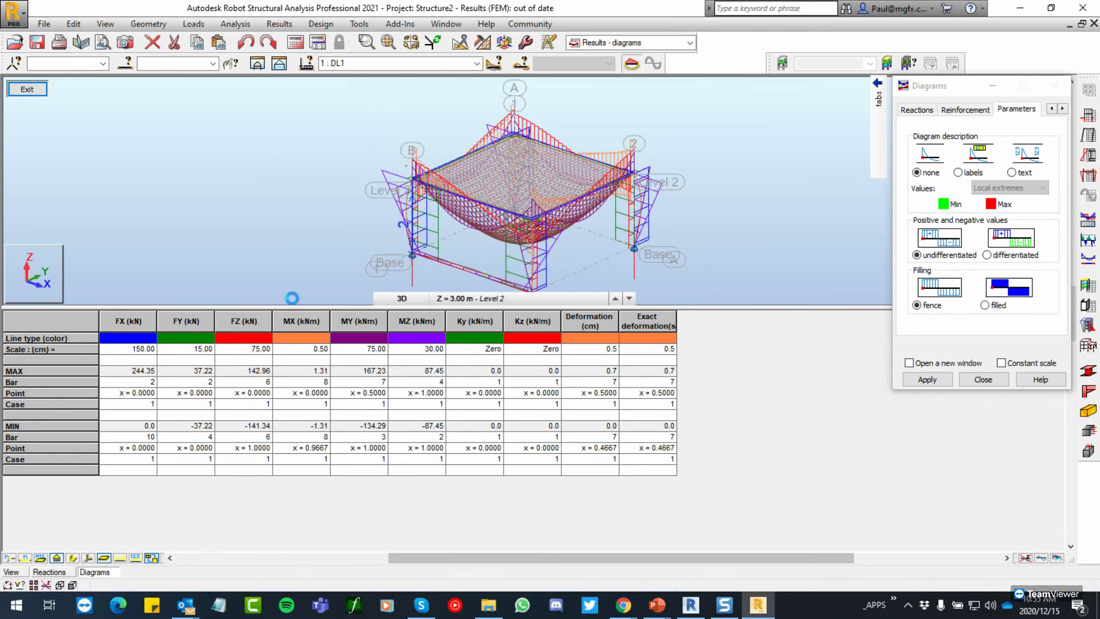
click(195, 24)
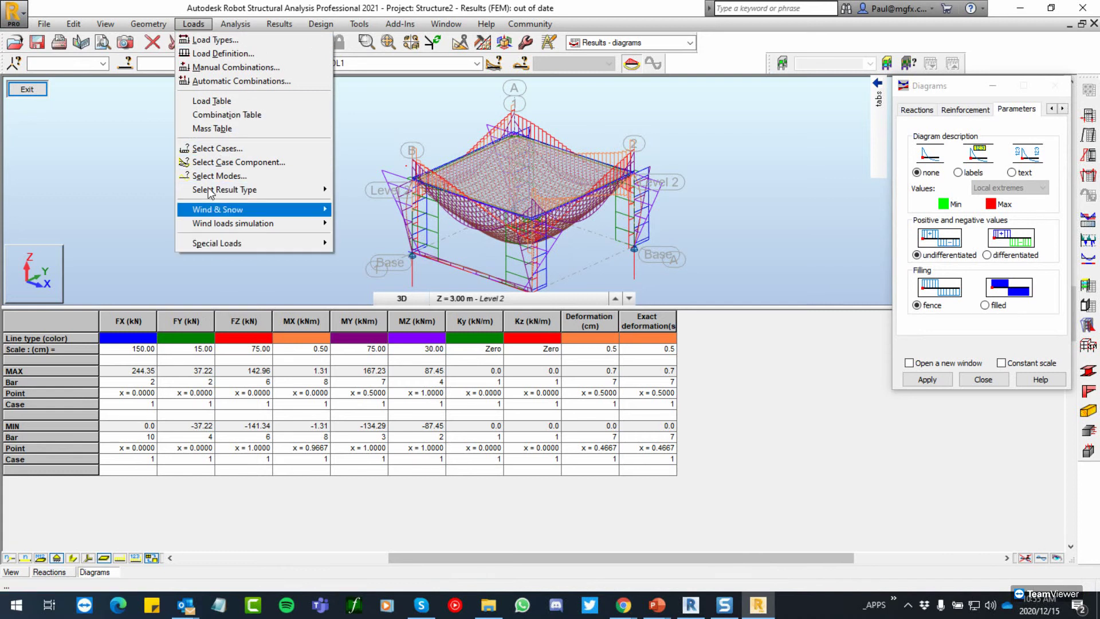
mouse_move(318, 24)
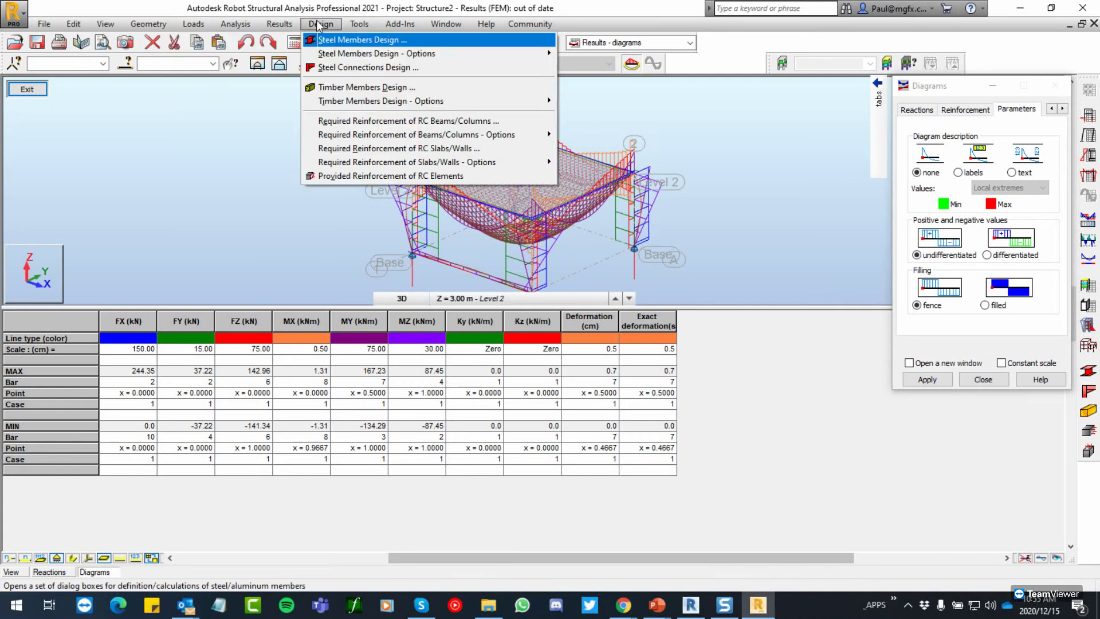
mouse_move(401, 27)
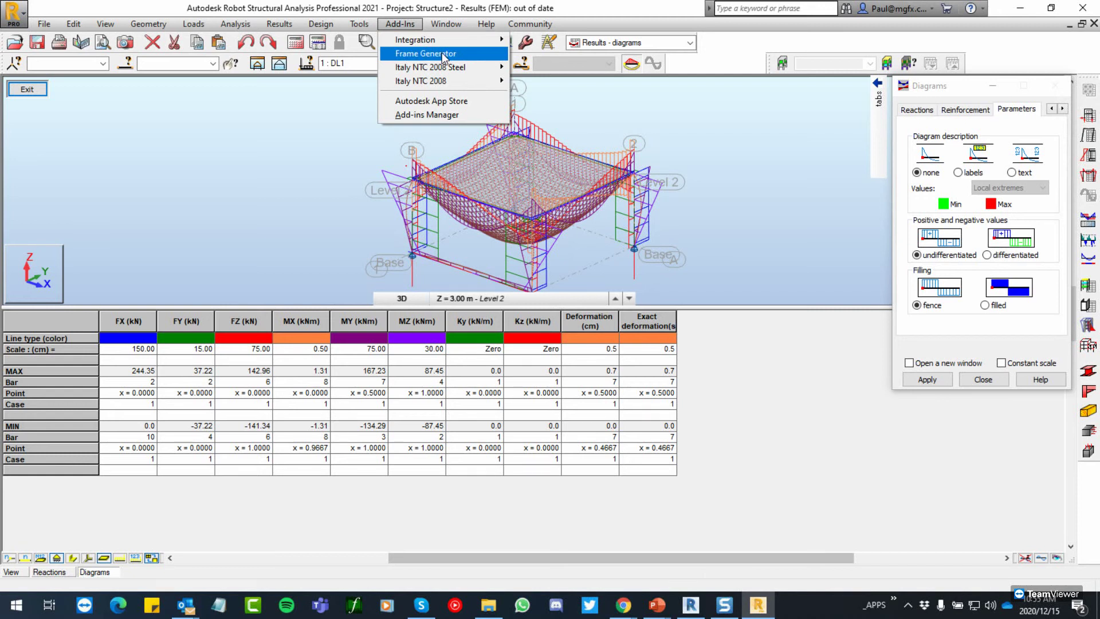
mouse_move(475, 30)
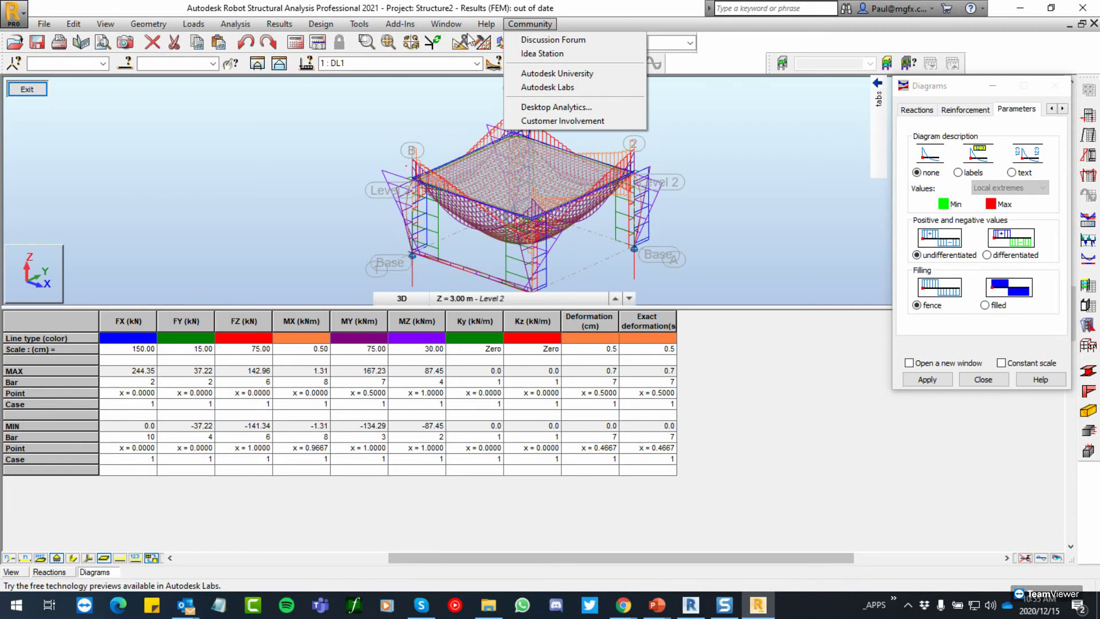
click(595, 29)
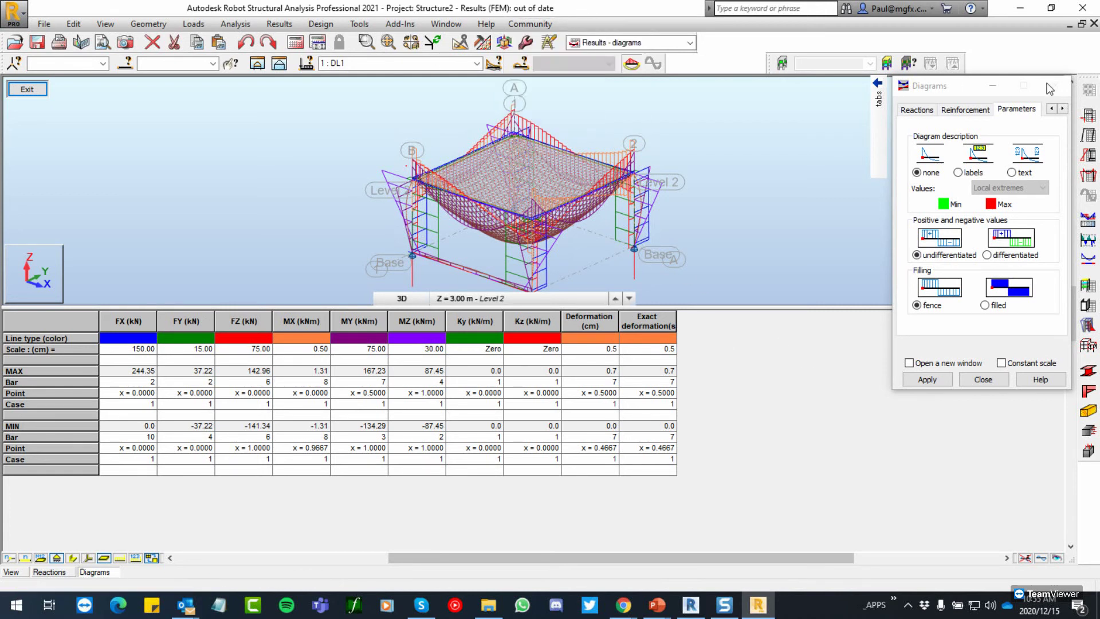
click(878, 143)
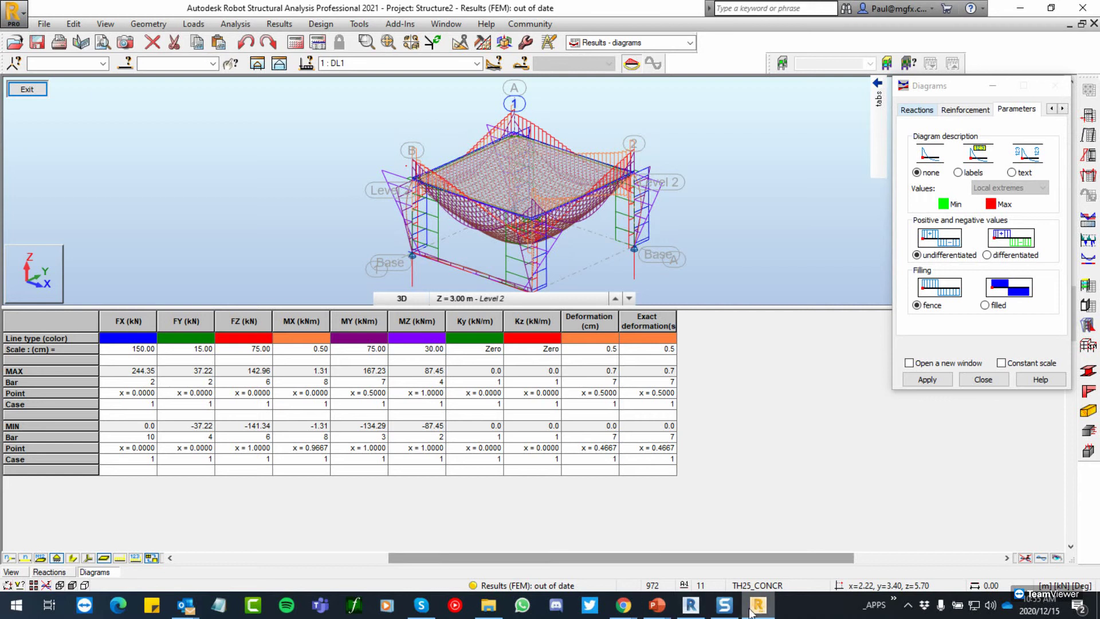
Step: Switch to Revit, look over the frame's column and beam joints, and open the Home screen with the recent files
click(690, 605)
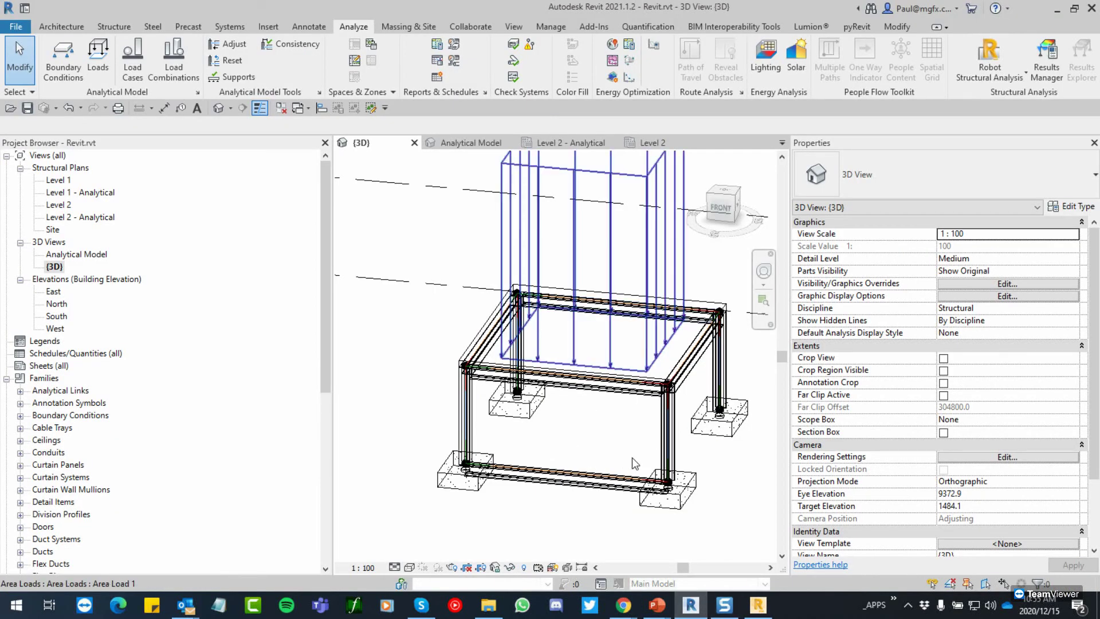
scroll(636, 461, up, 5)
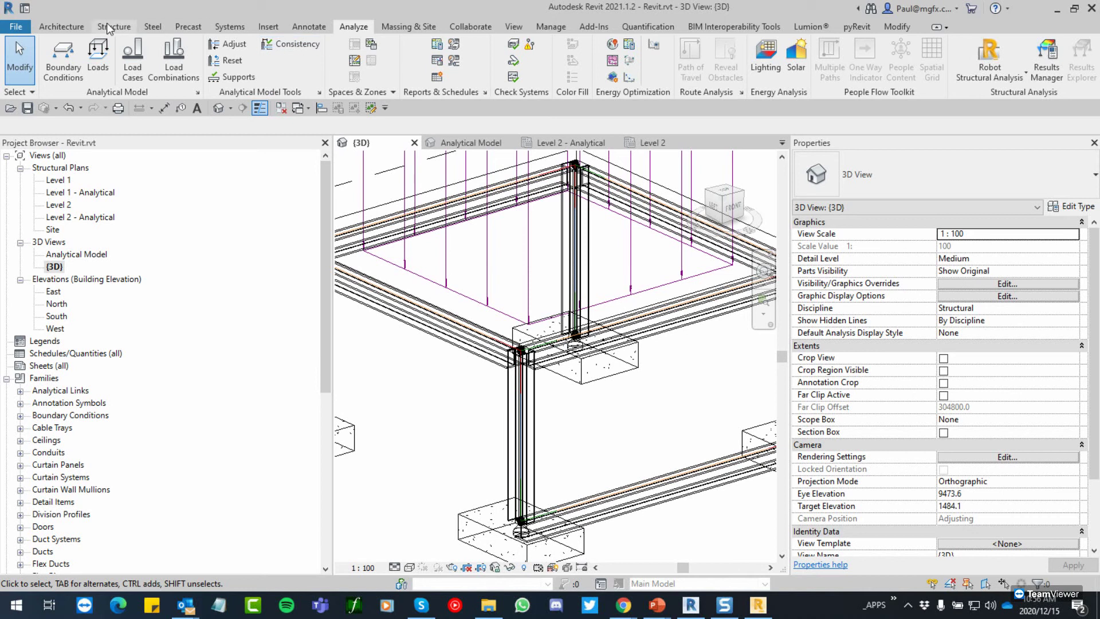
click(17, 27)
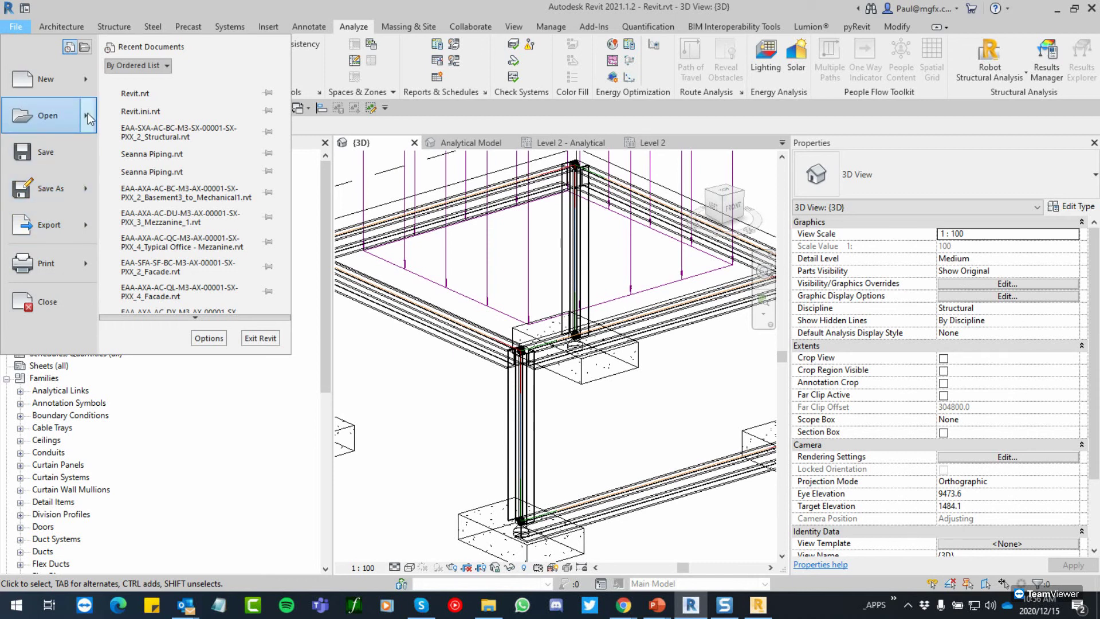
mouse_move(89, 105)
double_click(39, 9)
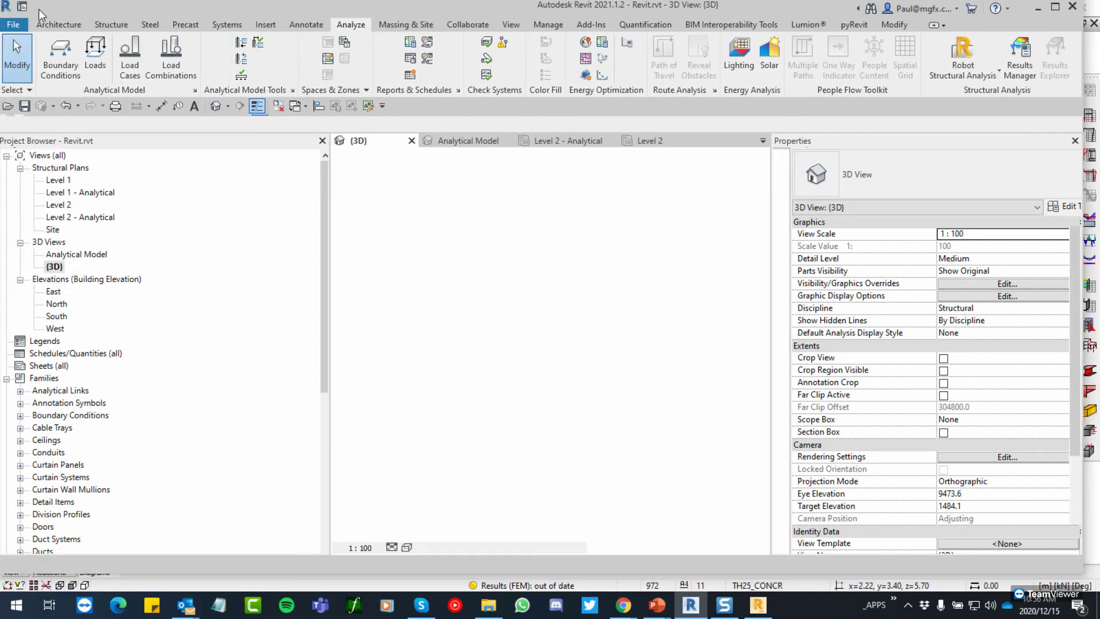
click(23, 7)
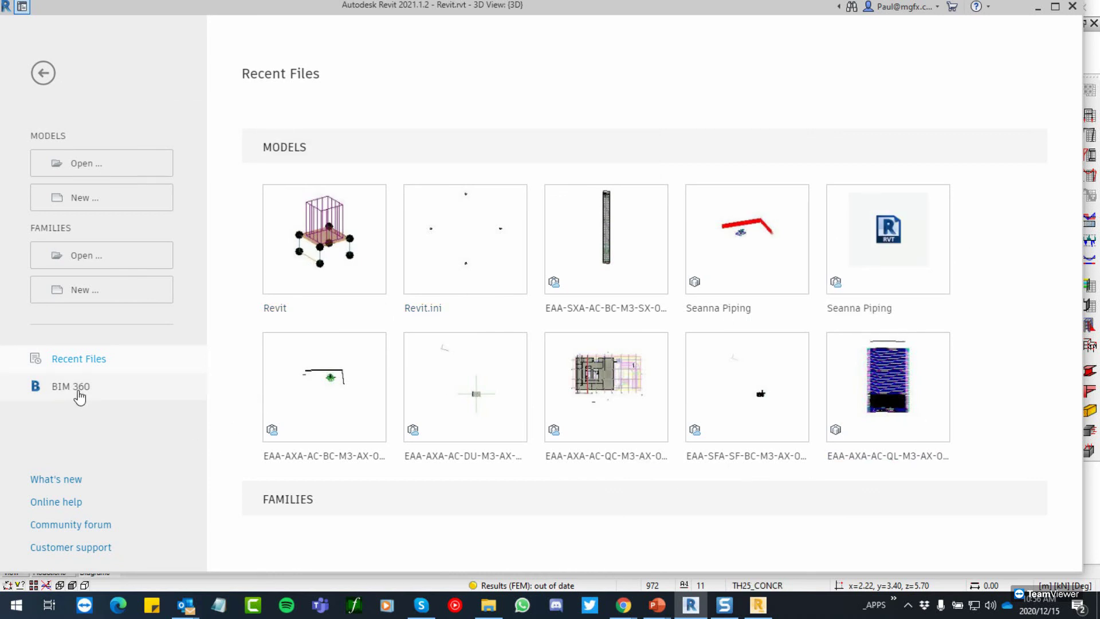
Step: Browse the Project Files of the Glue 2021 project in BIM 360 and switch to the NEW_GEN_AEC_UK_2021_01 project
click(79, 386)
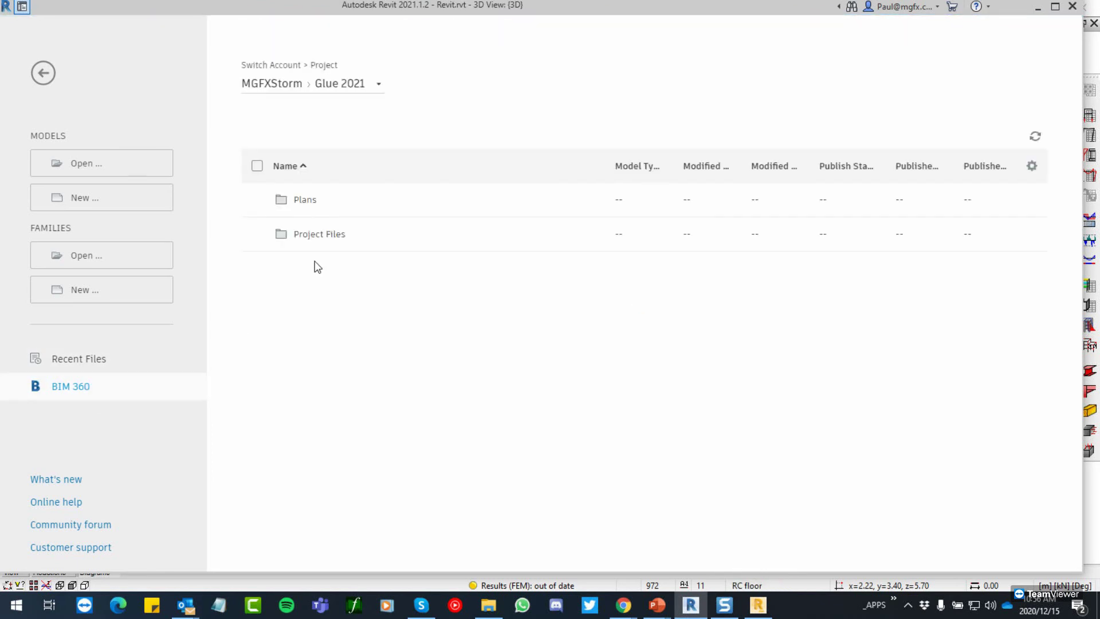
click(319, 234)
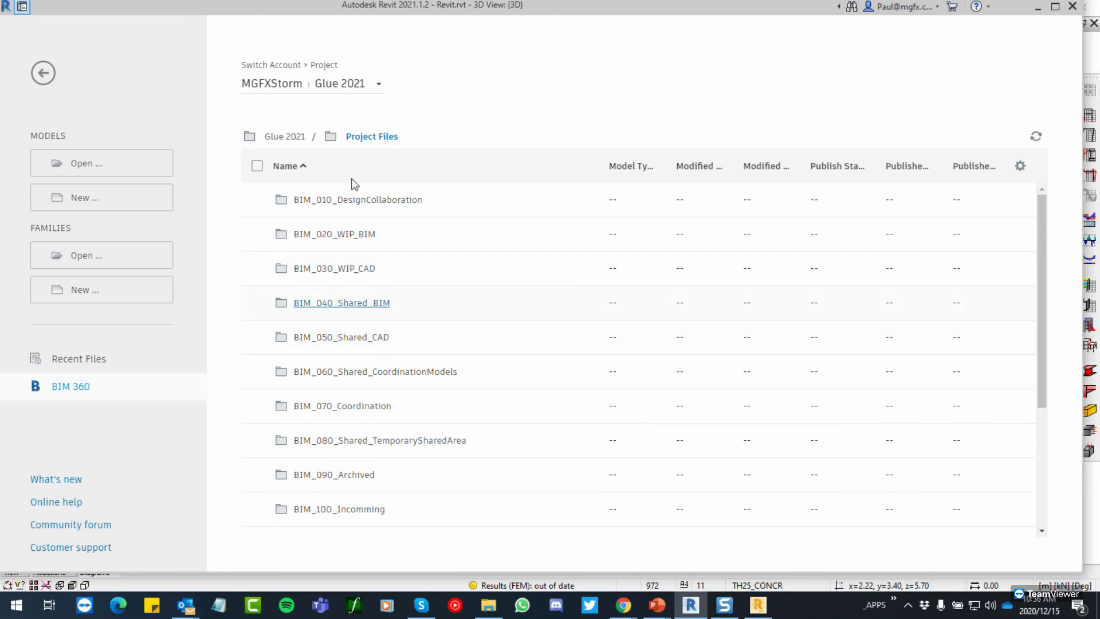
click(338, 91)
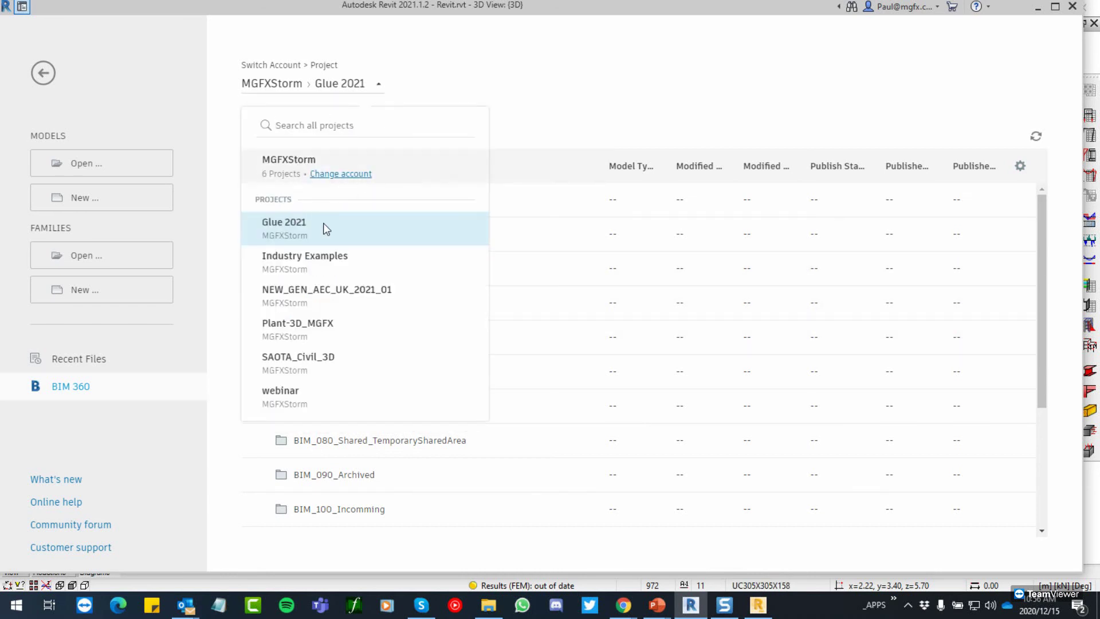
click(338, 297)
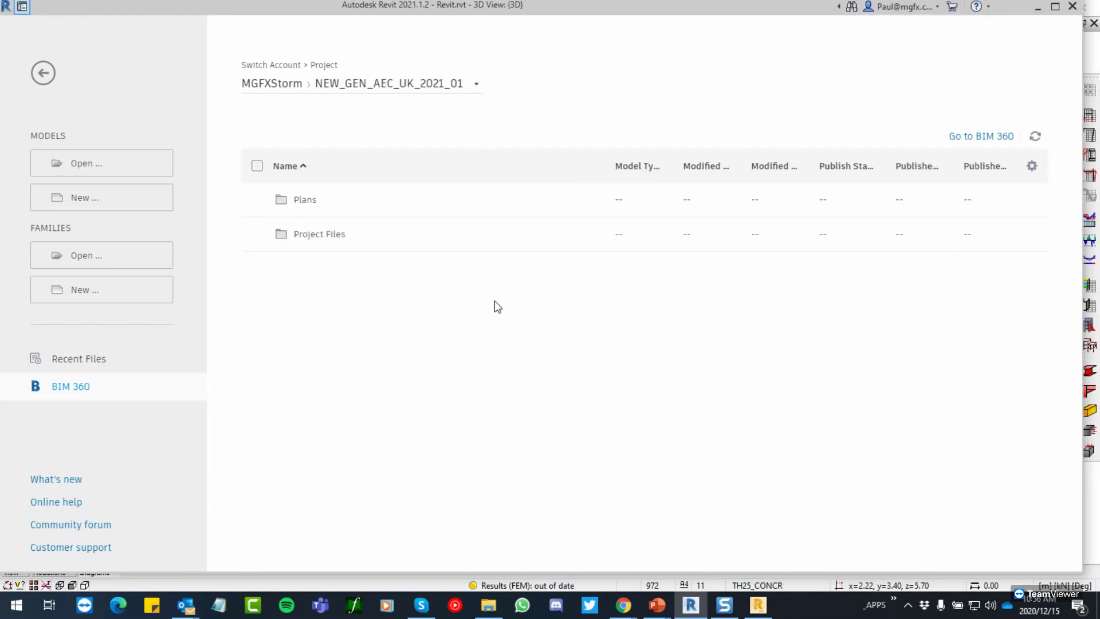
Step: Open EAA-SXA-AC-BC-M3-SX-00001-SX-PXX_2_Structural from the Project Files, in BIM_020_DC_SX1 under BIM_010_DesignCollaboration
click(315, 234)
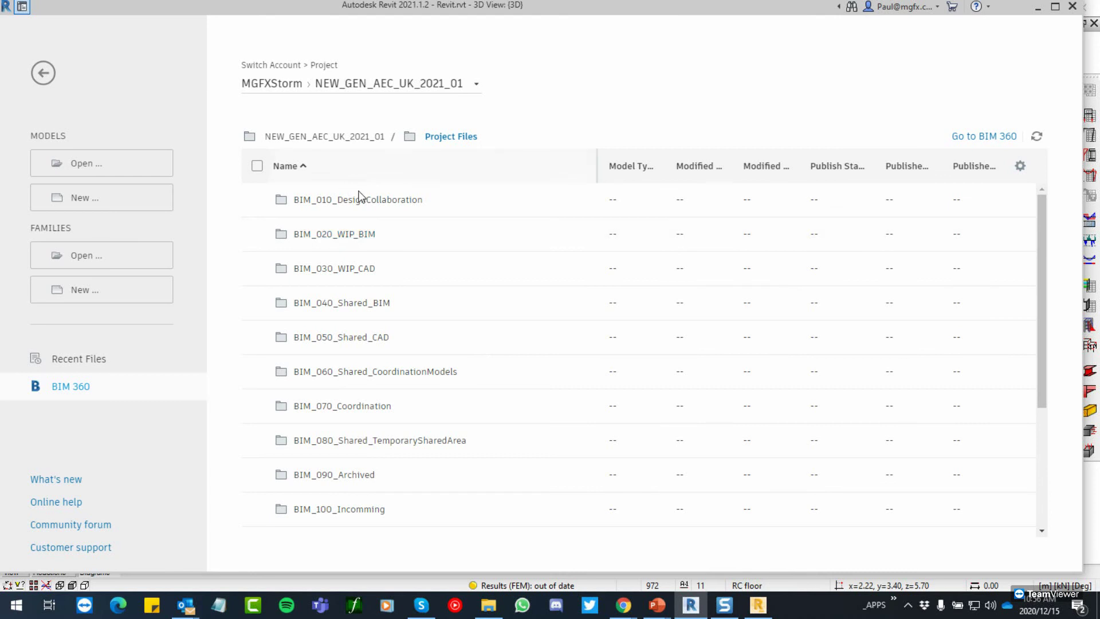
click(370, 200)
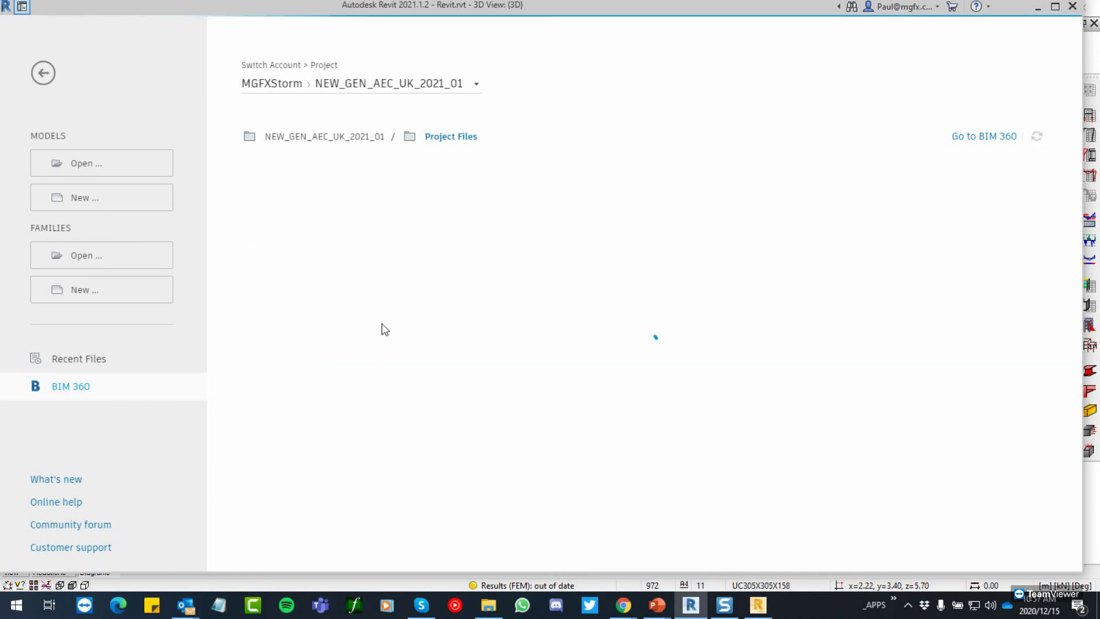
click(351, 372)
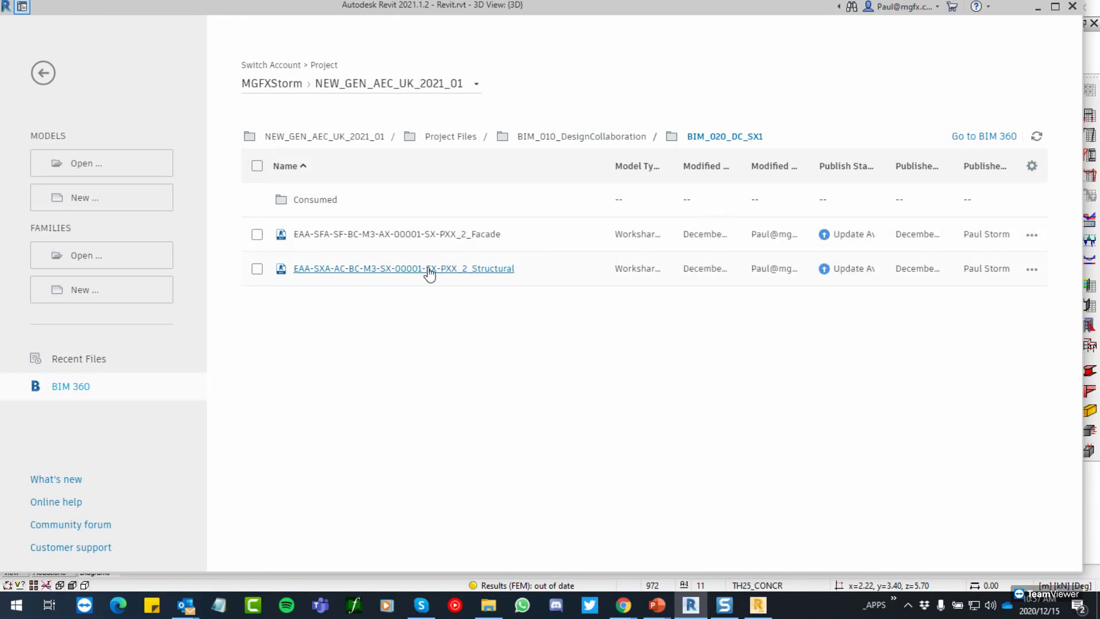
click(426, 269)
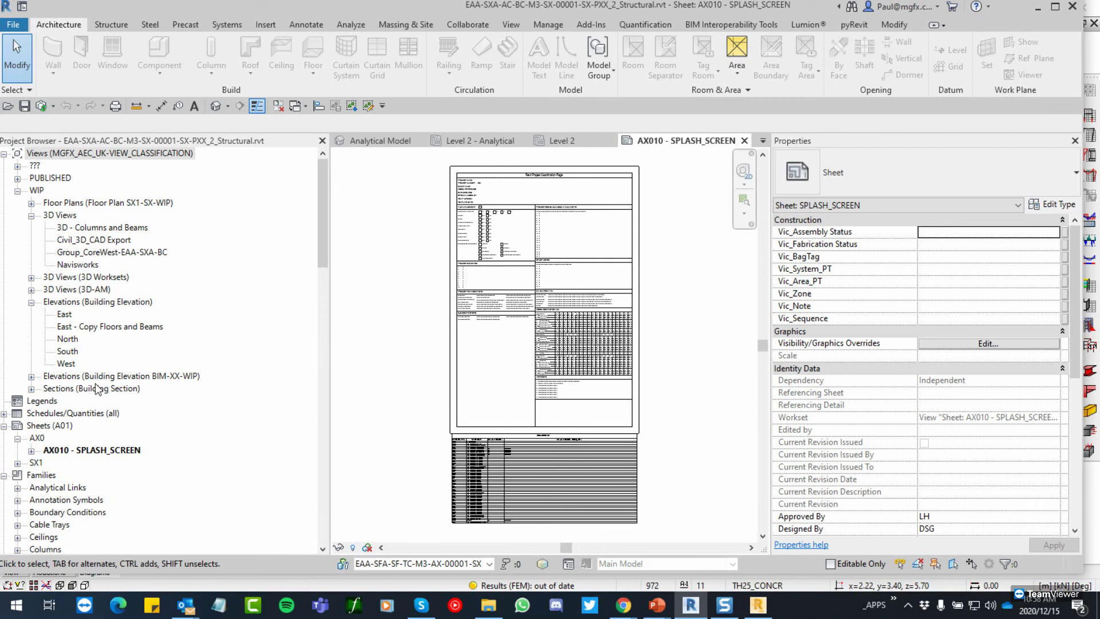
Step: Find the WIP 3D Views (3D-AM) group in the project's views and open its 3D AM view
click(17, 165)
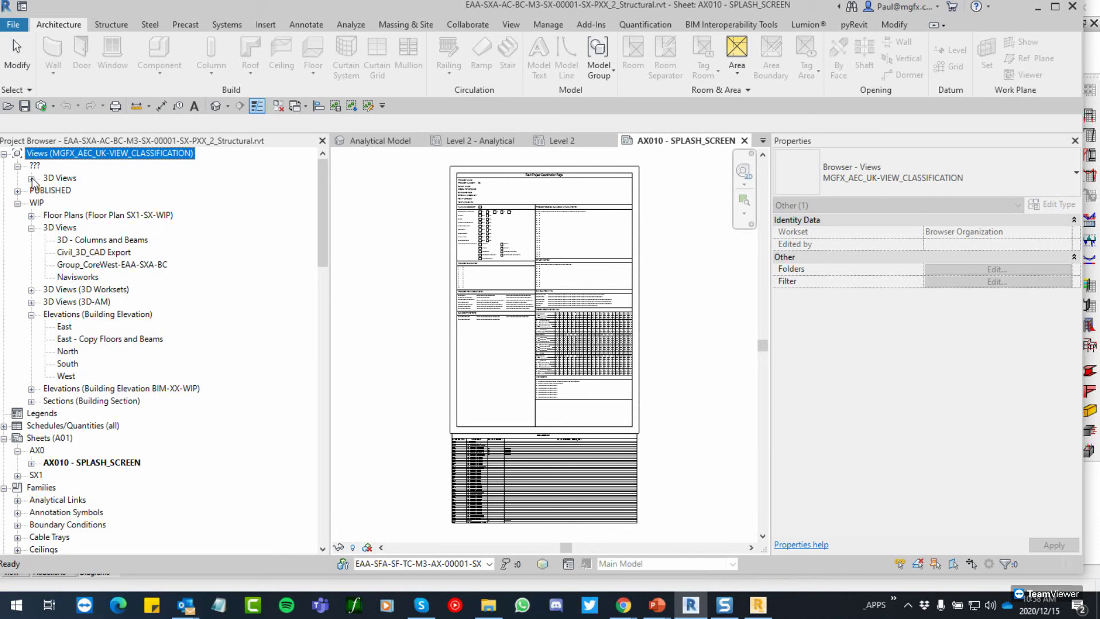
click(32, 179)
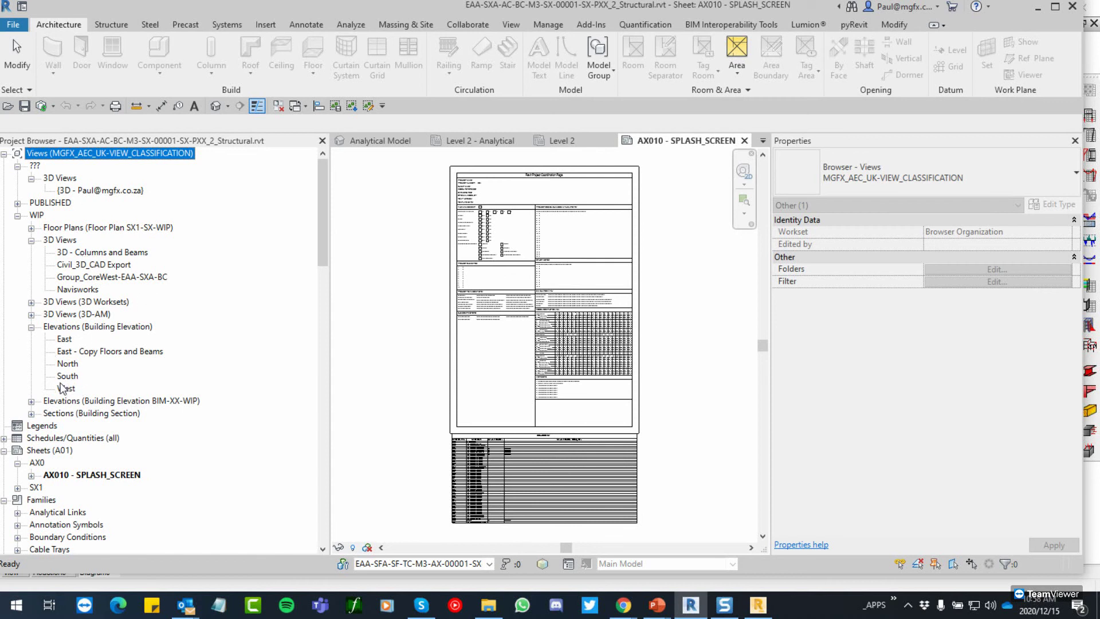
click(33, 242)
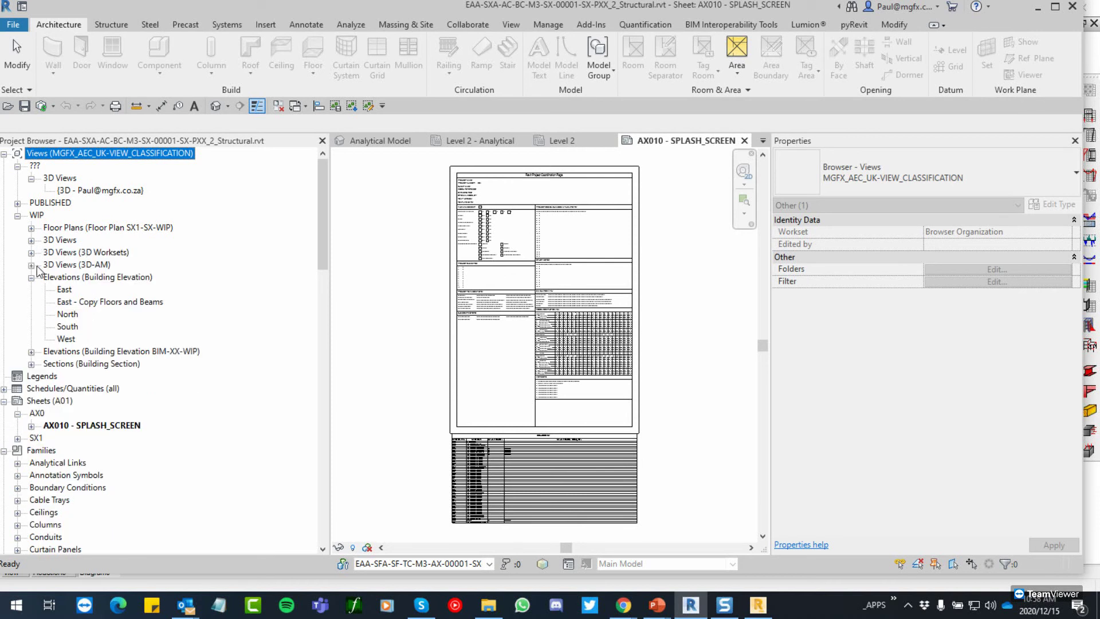
click(32, 264)
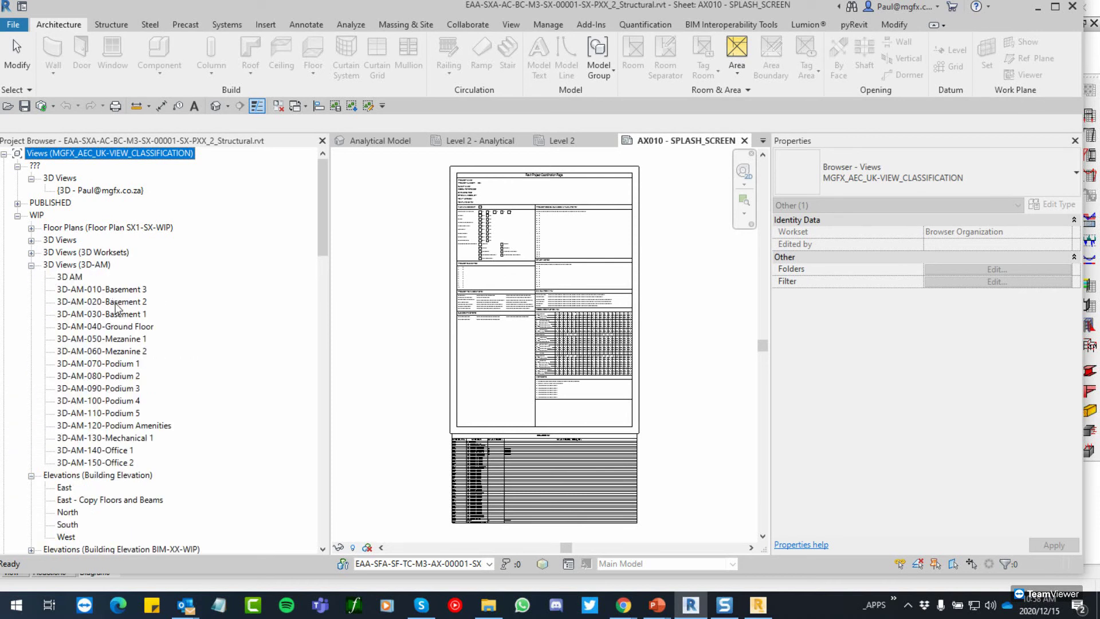
click(76, 277)
double_click(70, 277)
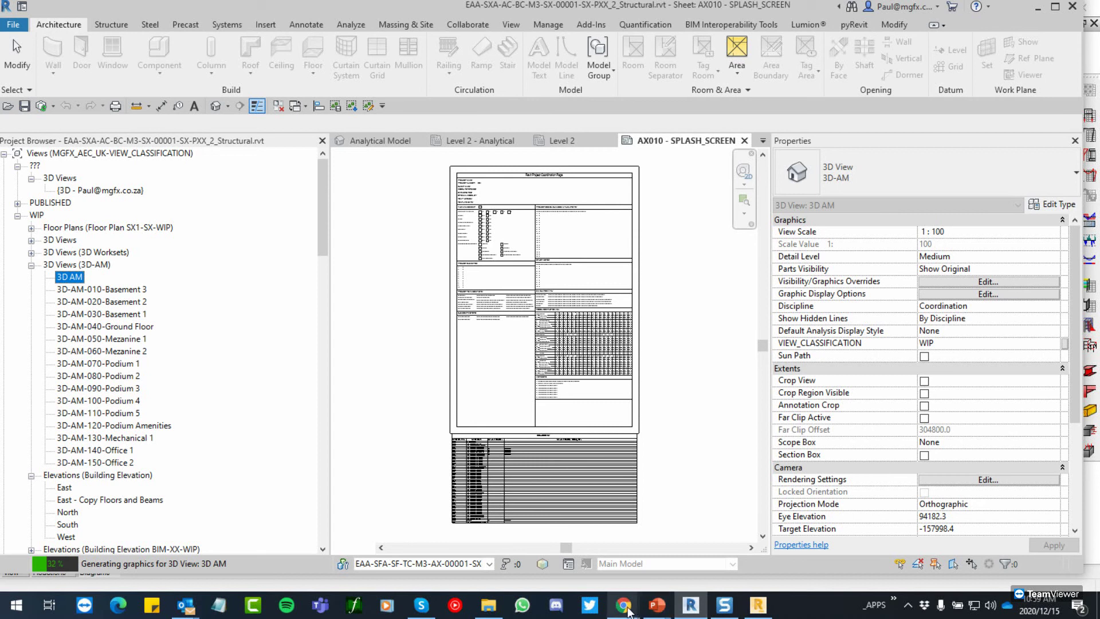
Step: Check the Autodesk Revit 2021 Content page in Chrome, return to Revit, and look closer at the tower in the 3D AM view
mouse_move(624, 604)
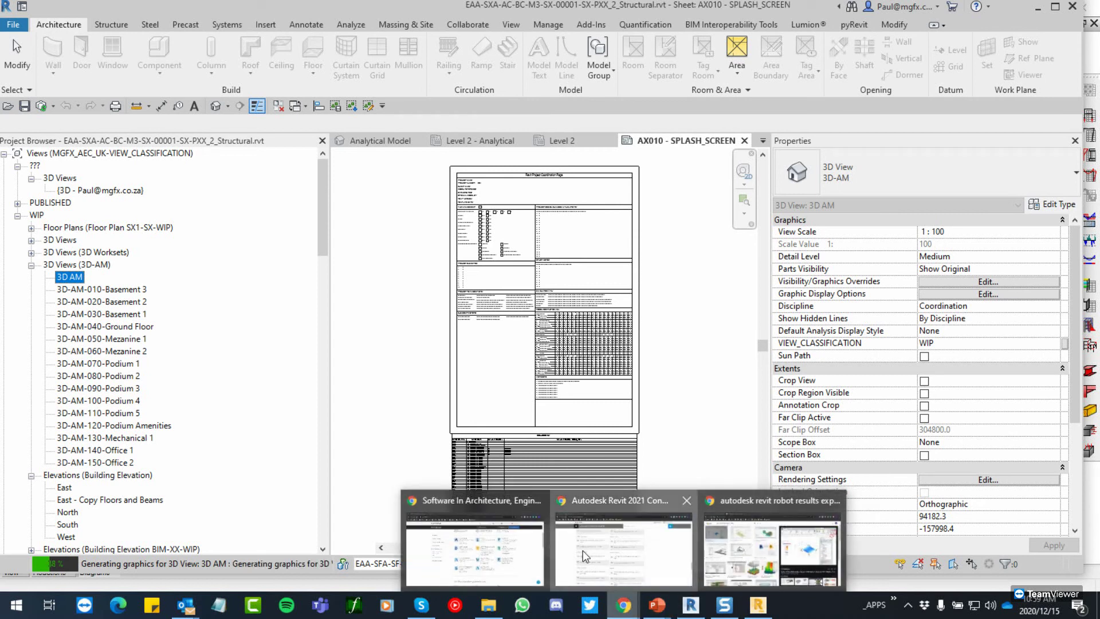
click(623, 547)
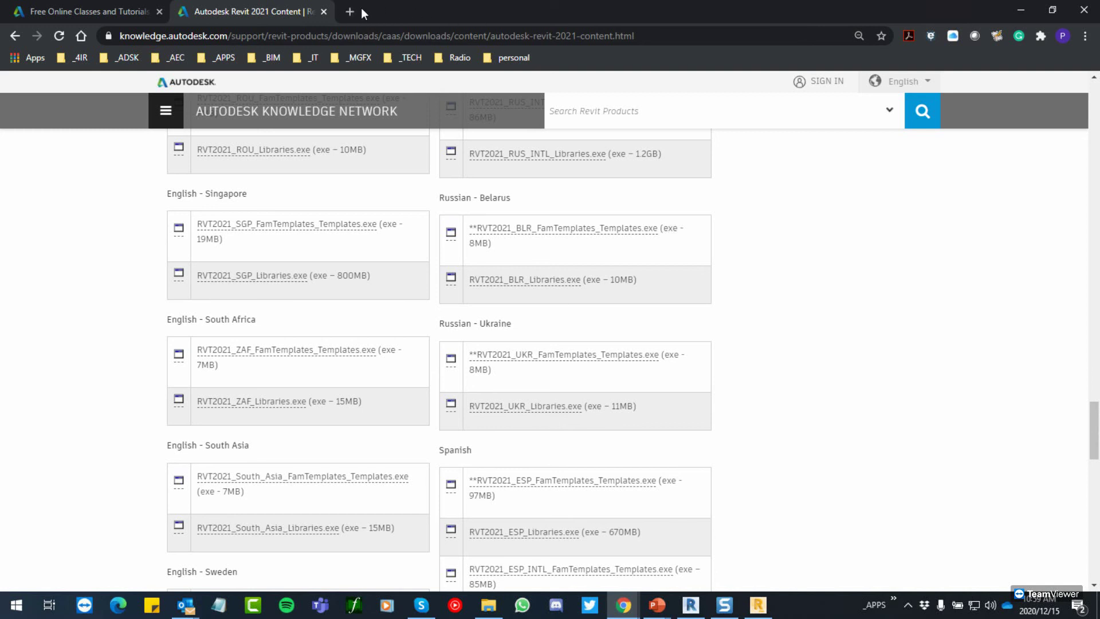
click(1021, 9)
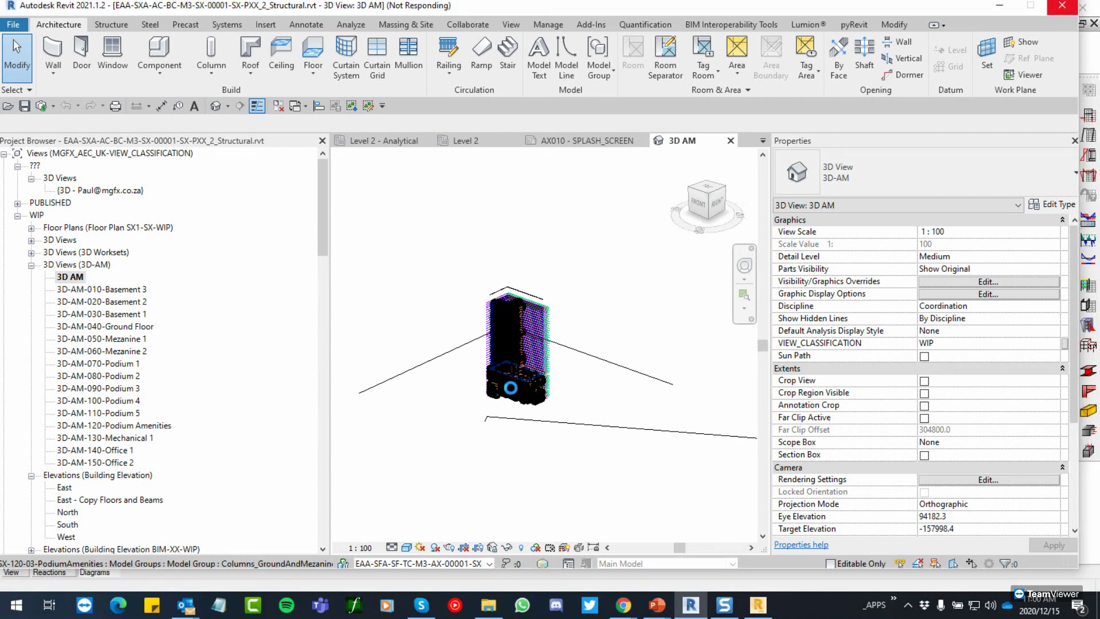
scroll(511, 387, up, 3)
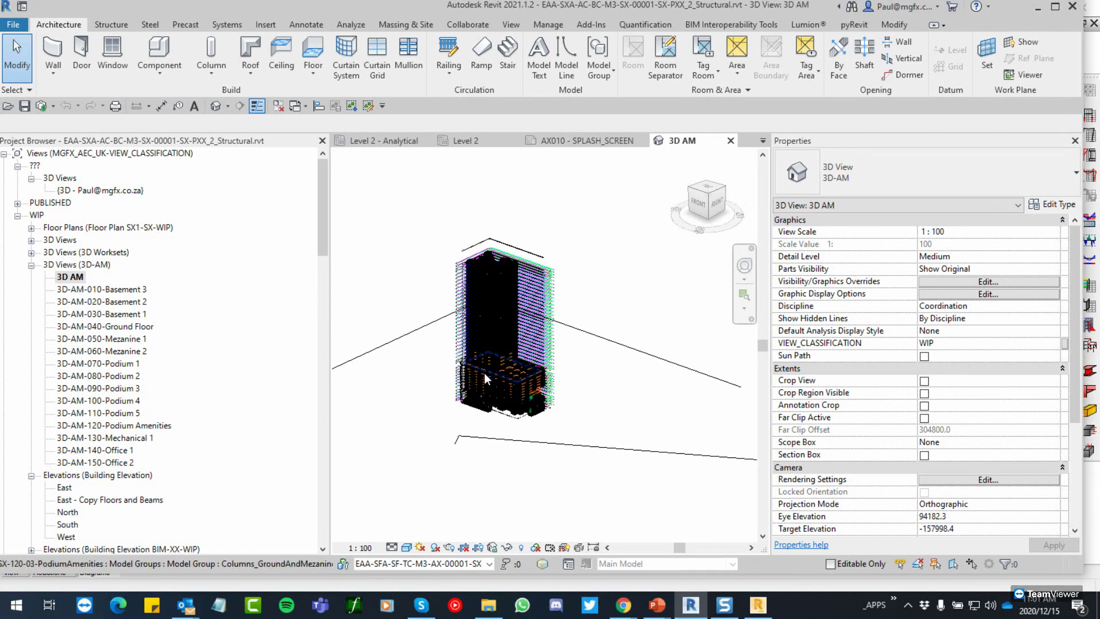
scroll(484, 373, up, 4)
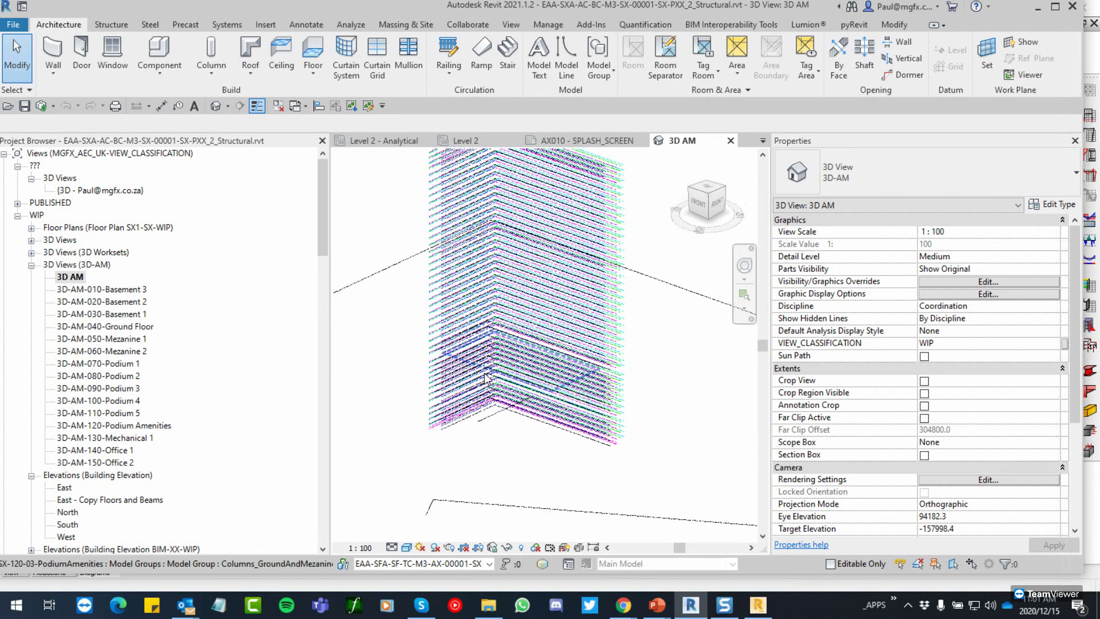
Step: Open Windows Task Manager, show the computer's CPU performance, and move its window aside to uncover the Revit model
right_click(30, 607)
click(115, 449)
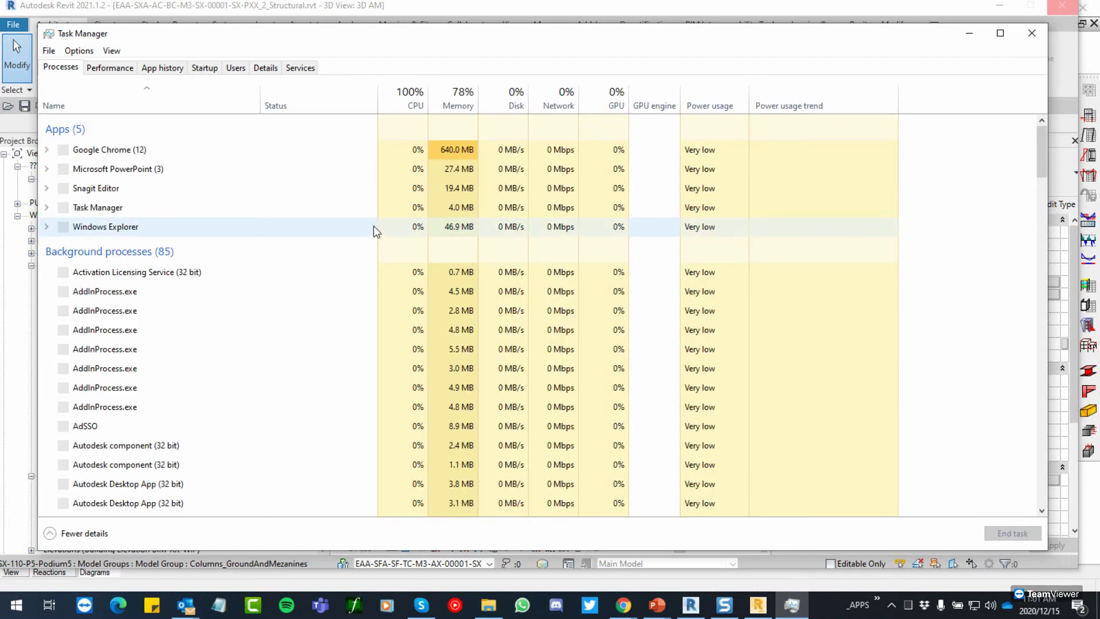
click(115, 69)
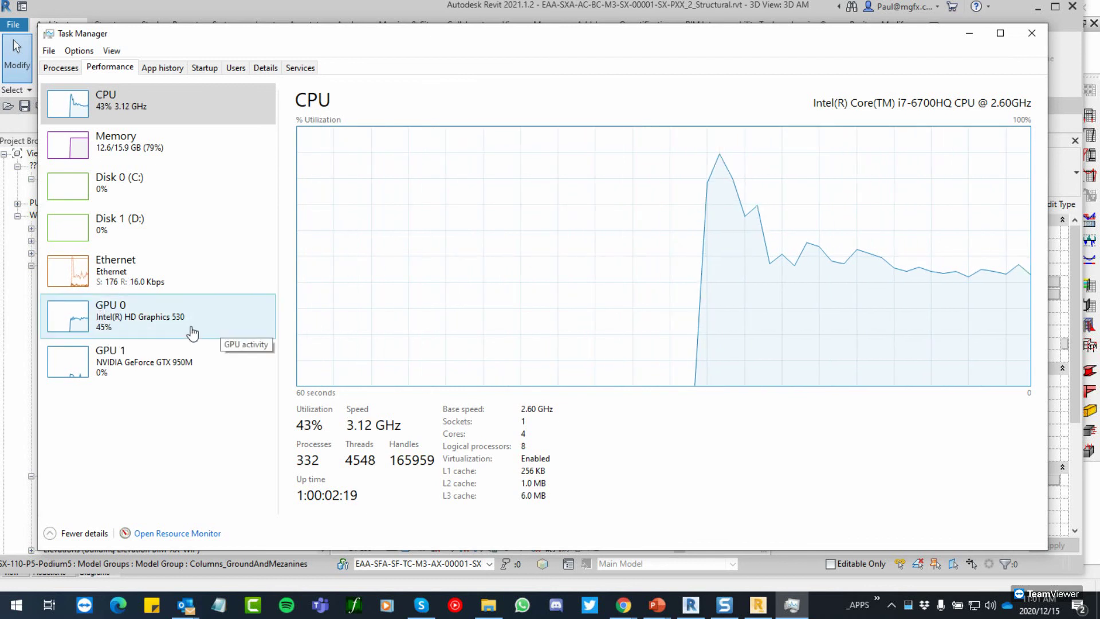
drag(416, 34, 0, 34)
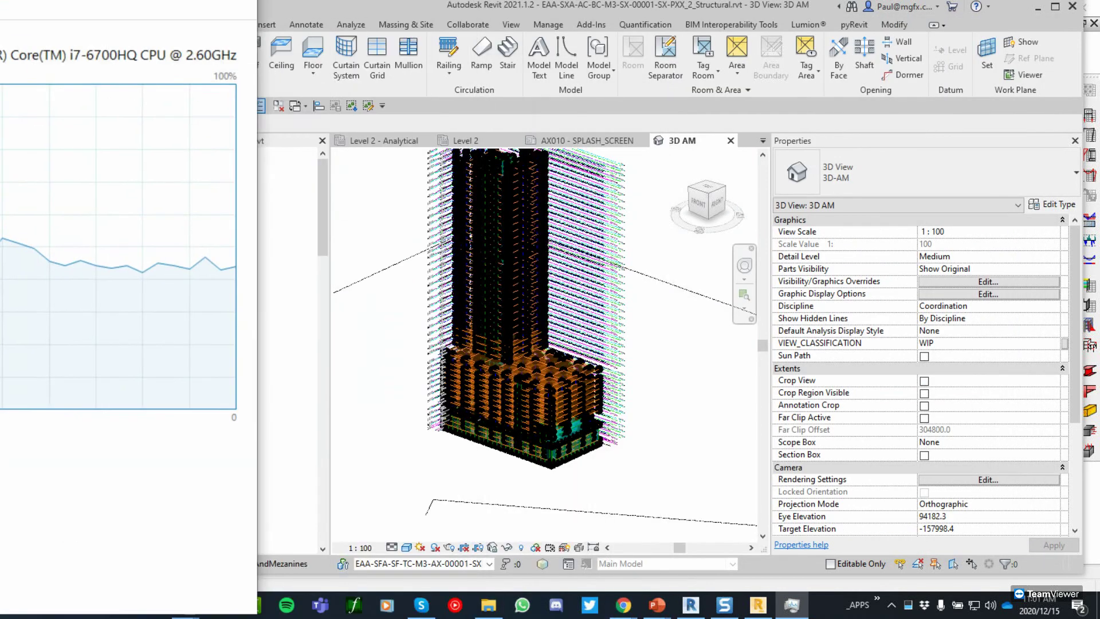
Step: Switch to Revit and inspect the tower's analytical model in the 3D AM view, from the podium members to the overall building
click(638, 440)
scroll(577, 459, up, 5)
scroll(428, 397, up, 3)
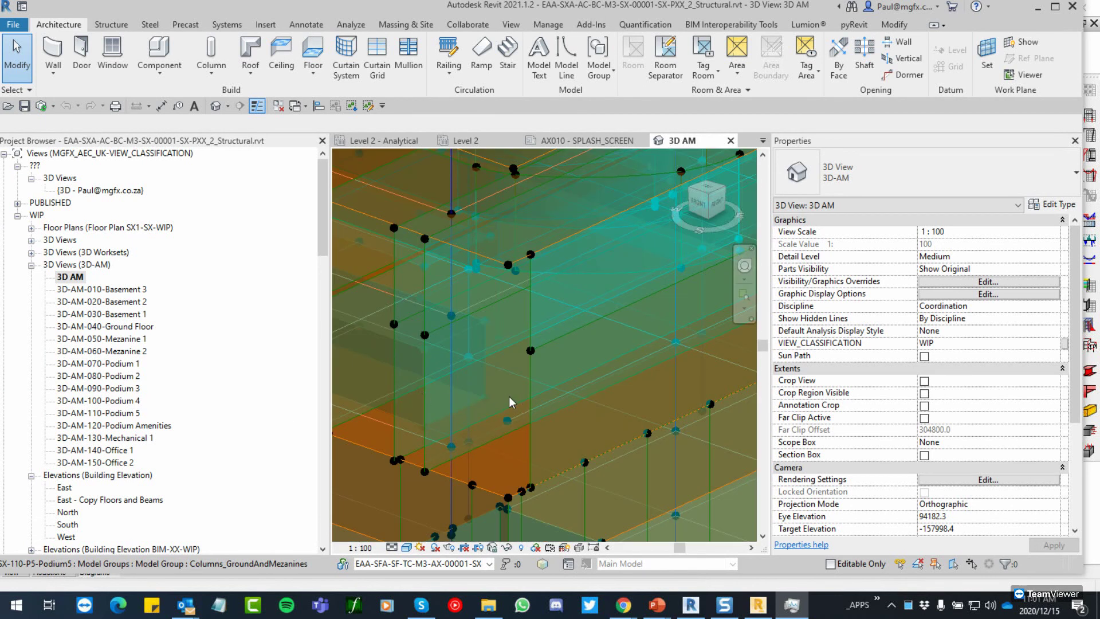
scroll(544, 427, down, 3)
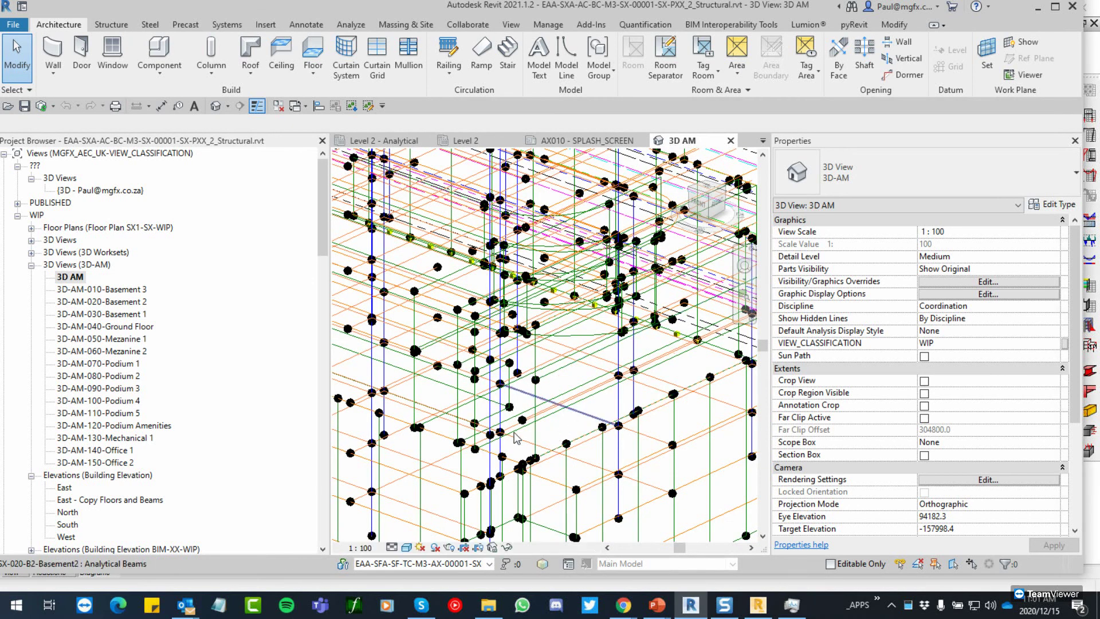
scroll(519, 439, up, 5)
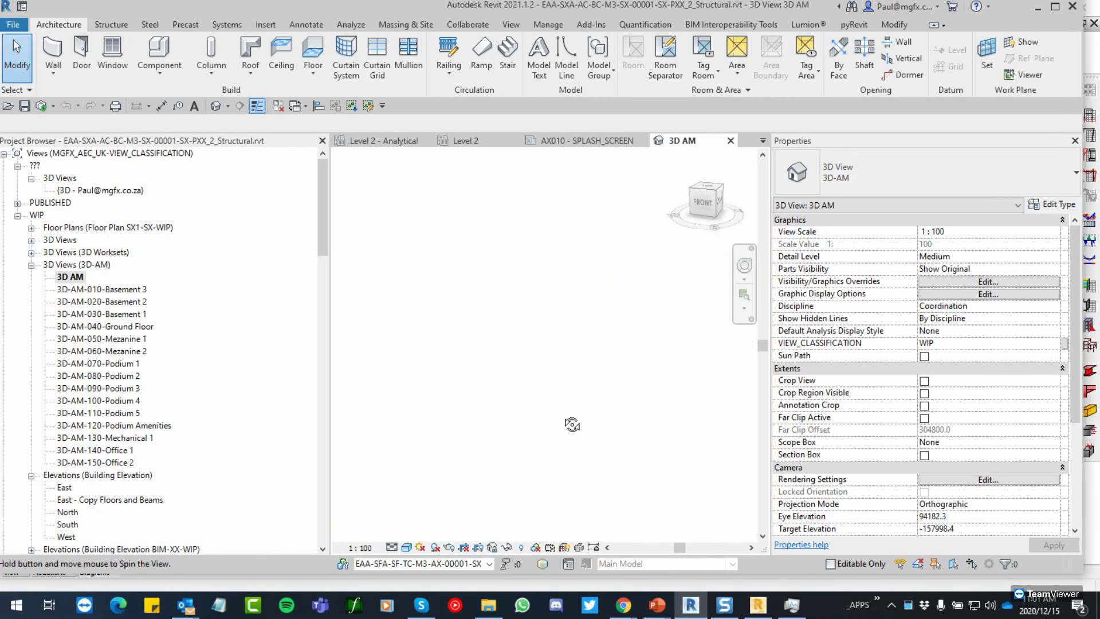
scroll(539, 381, up, 2)
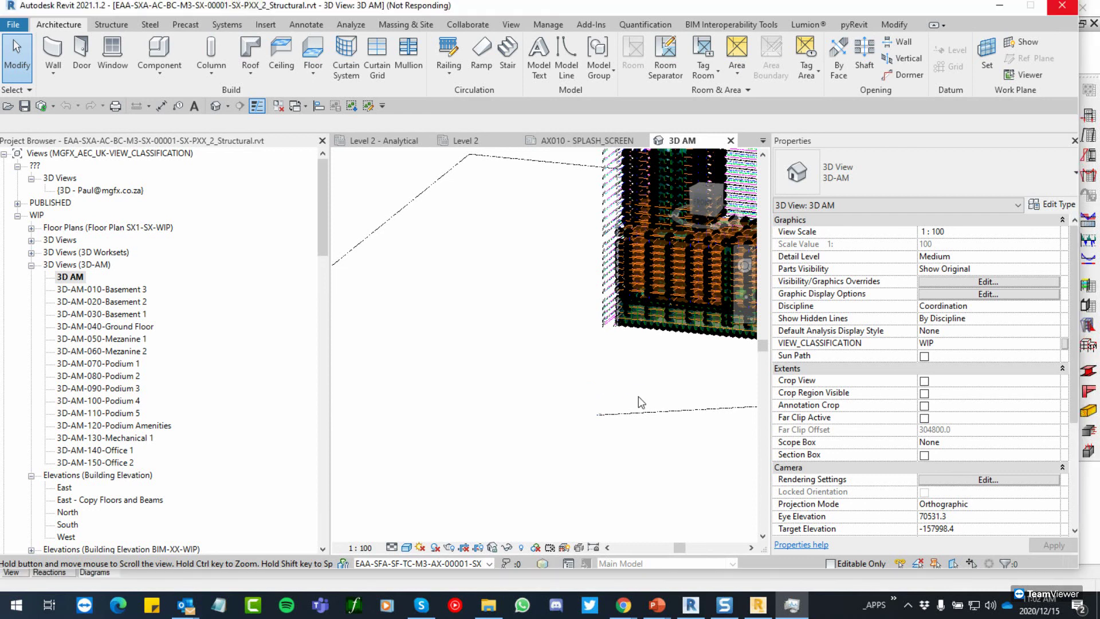
scroll(638, 397, up, 3)
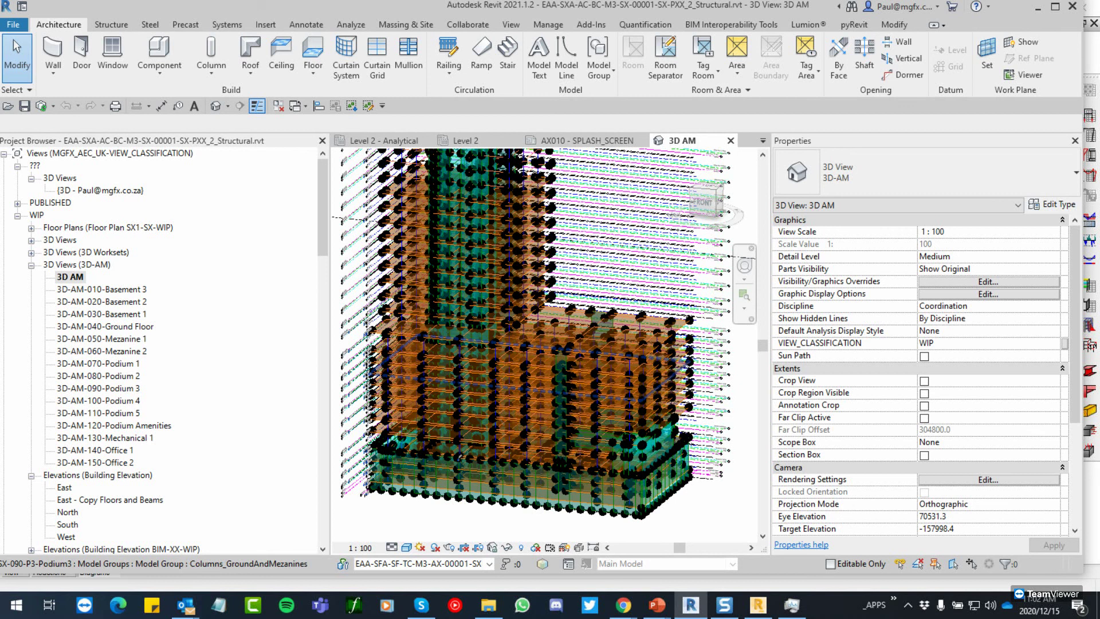
Step: Switch to Chrome, search for "autodesk advance steel" in a new tab, and open the official Autodesk Advance Steel overview page
key(alt+Tab)
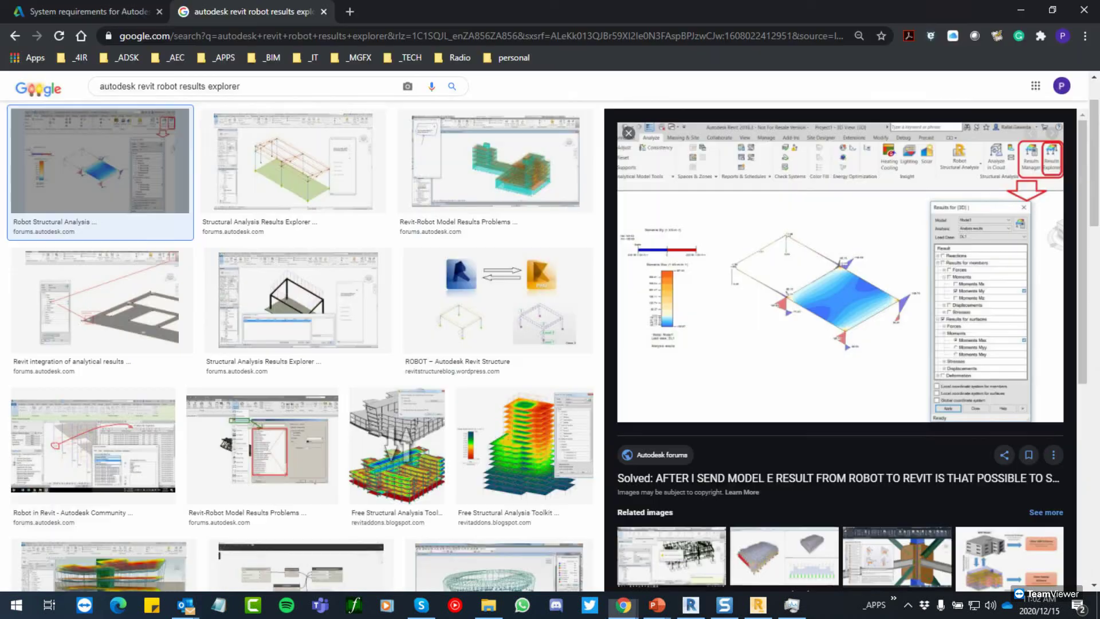
click(350, 12)
text(autodesk )
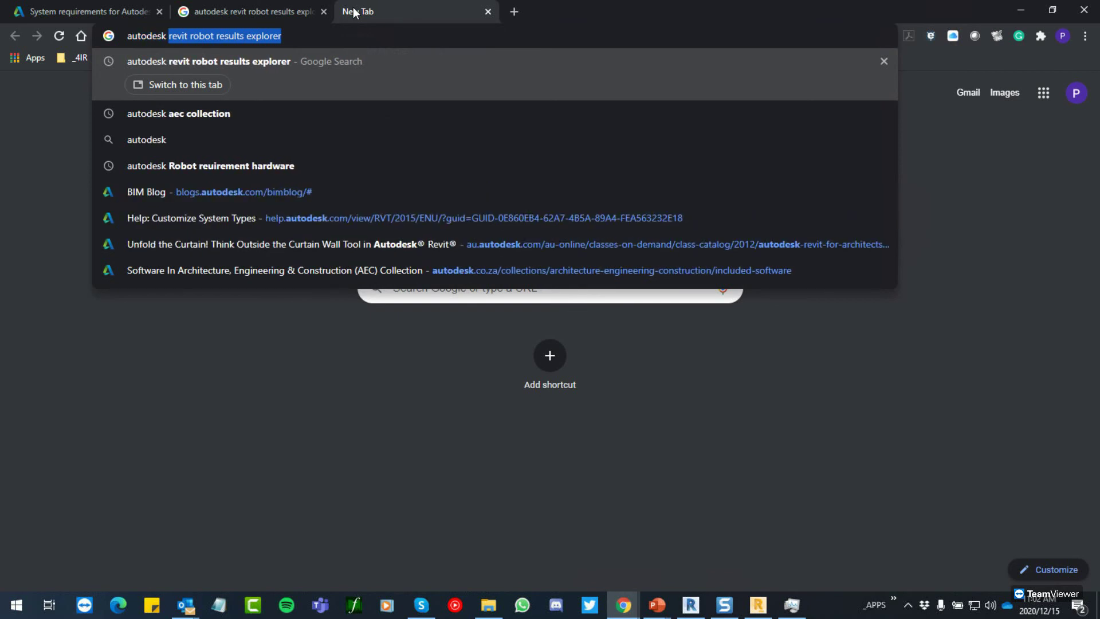
text(advance s)
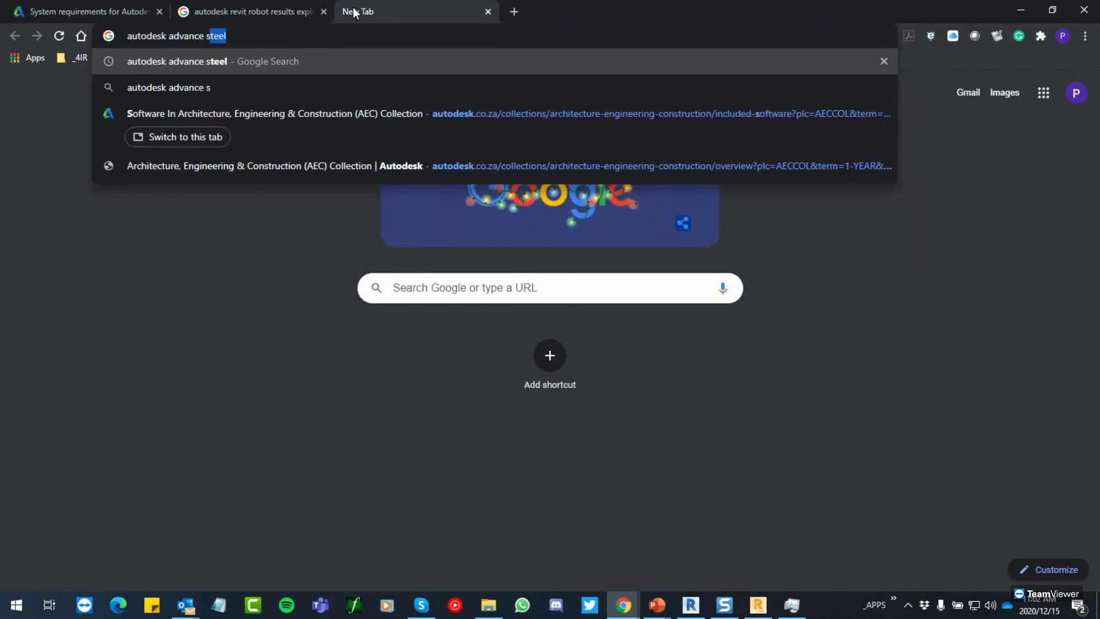
text(teel)
key(Return)
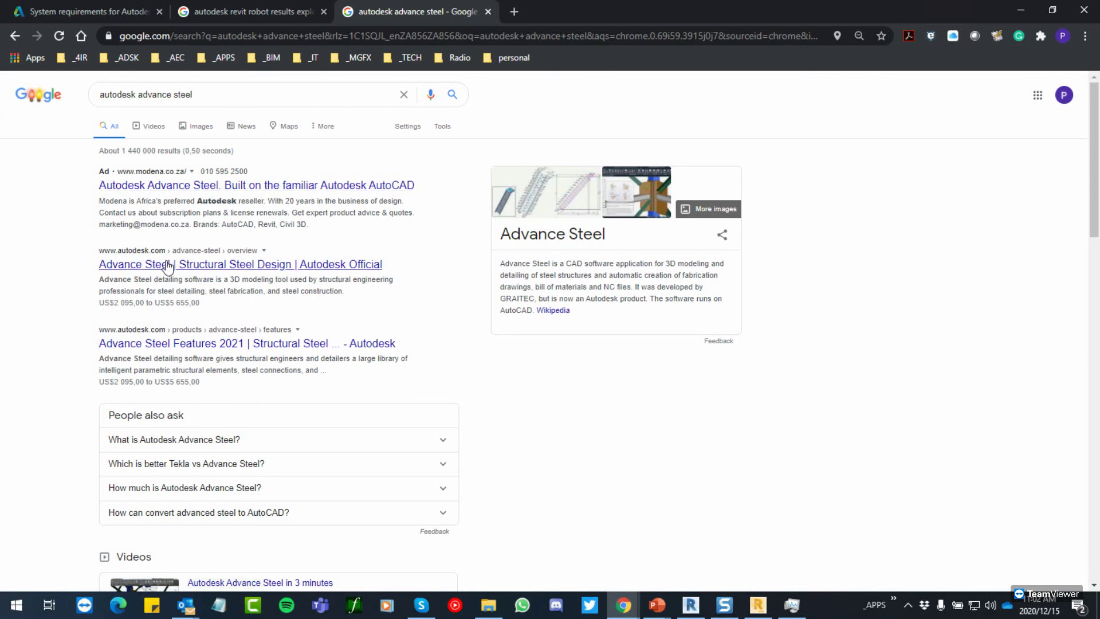
click(231, 267)
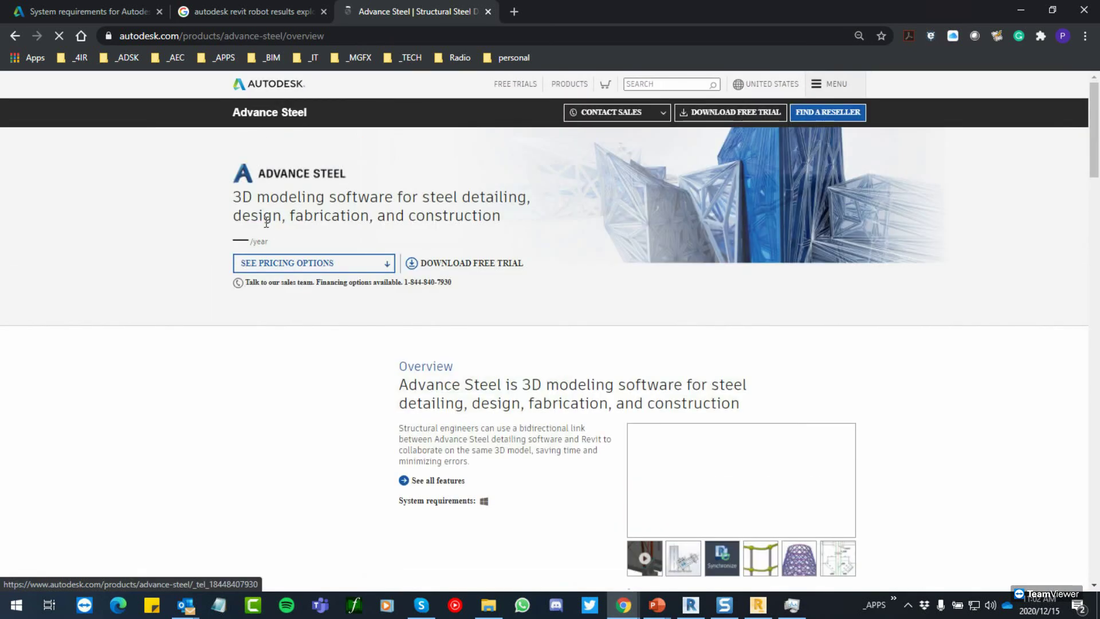
Step: Look through the Advance Steel overview page down to Workflows, and view the Advance Steel + Revit video
scroll(420, 412, down, 3)
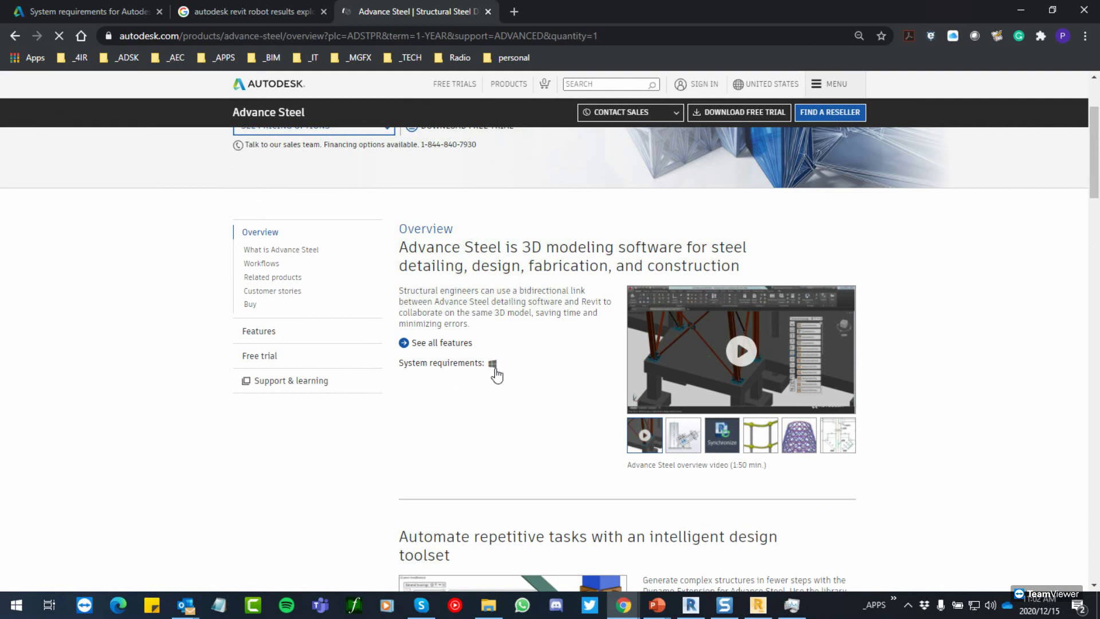
scroll(494, 376, down, 5)
scroll(495, 371, down, 6)
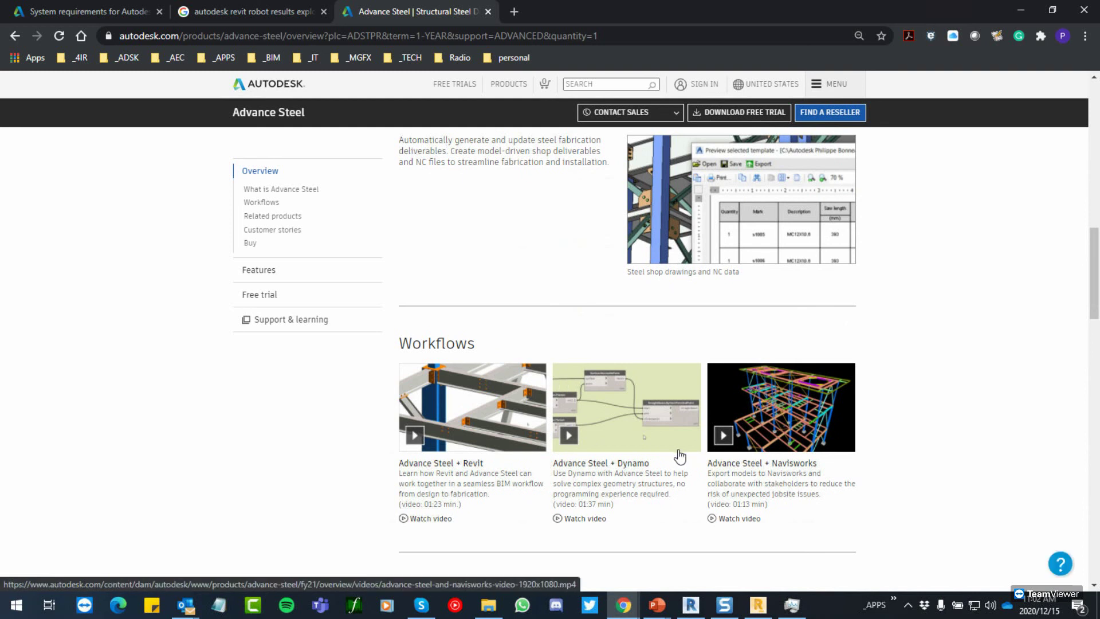
scroll(628, 397, down, 1)
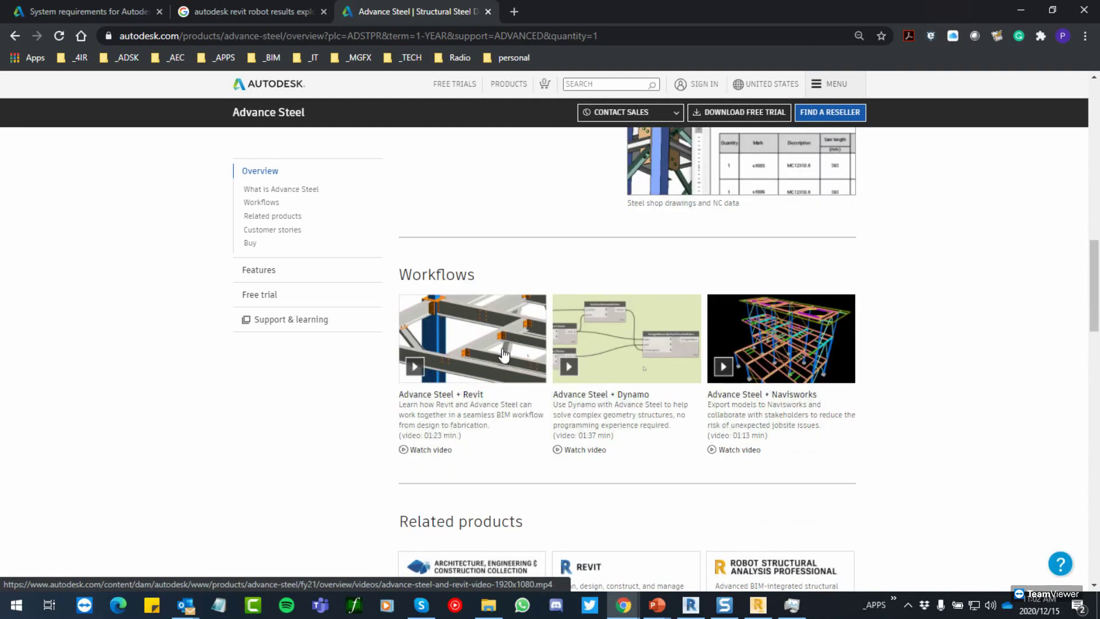
click(437, 306)
click(431, 309)
scroll(458, 315, up, 10)
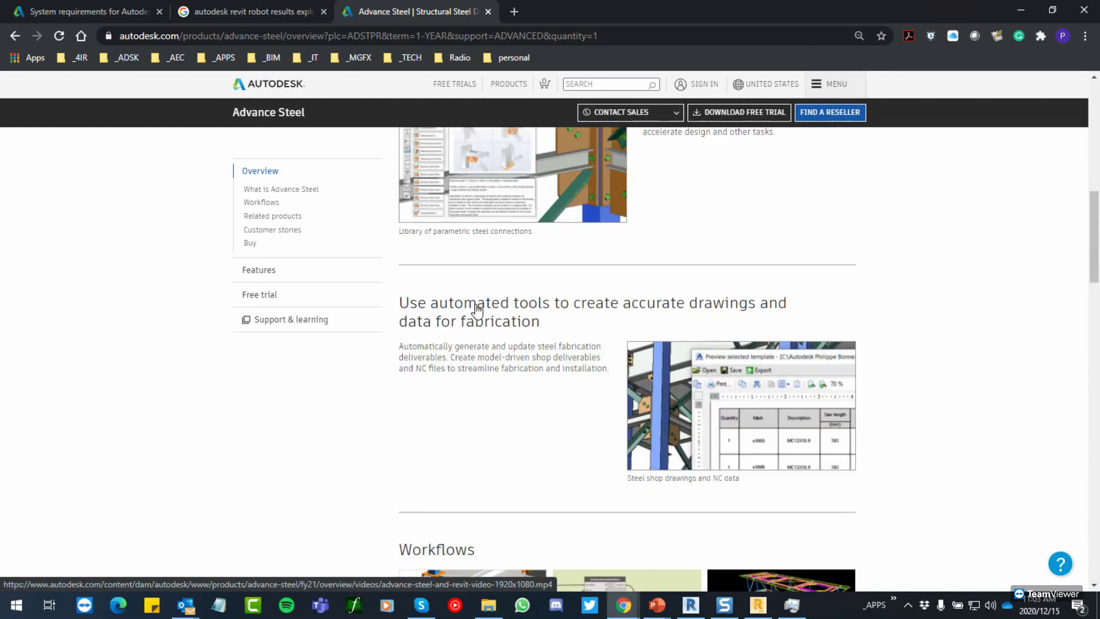
Step: Open the Micrographics website at mgfx.co.za in a new browser tab
scroll(475, 312, up, 3)
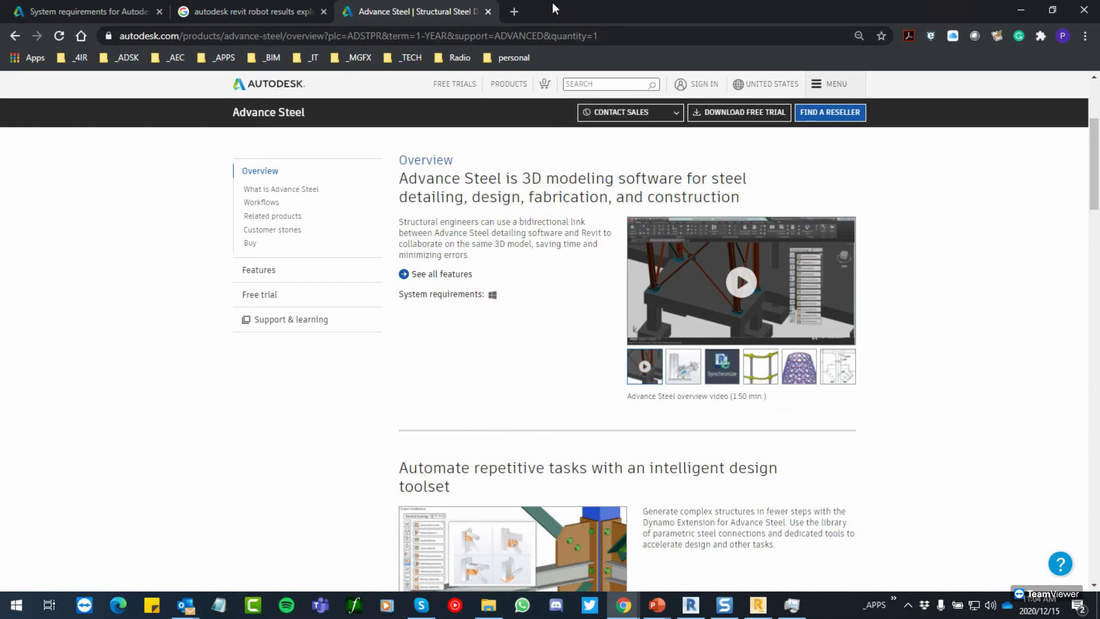
click(518, 15)
click(156, 33)
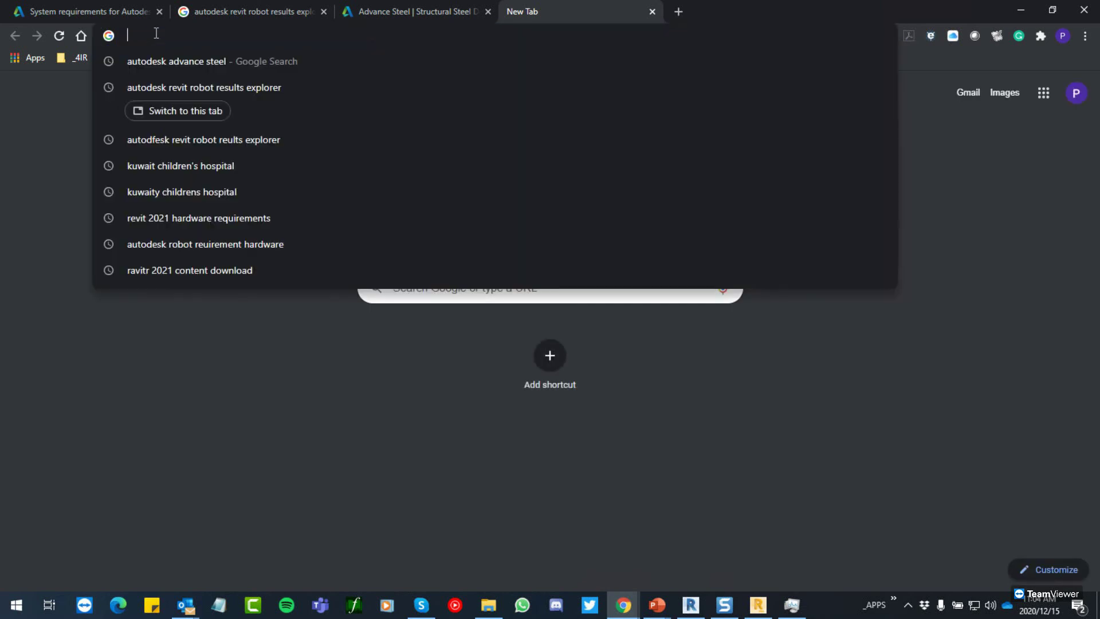
text(mgfx.co.z)
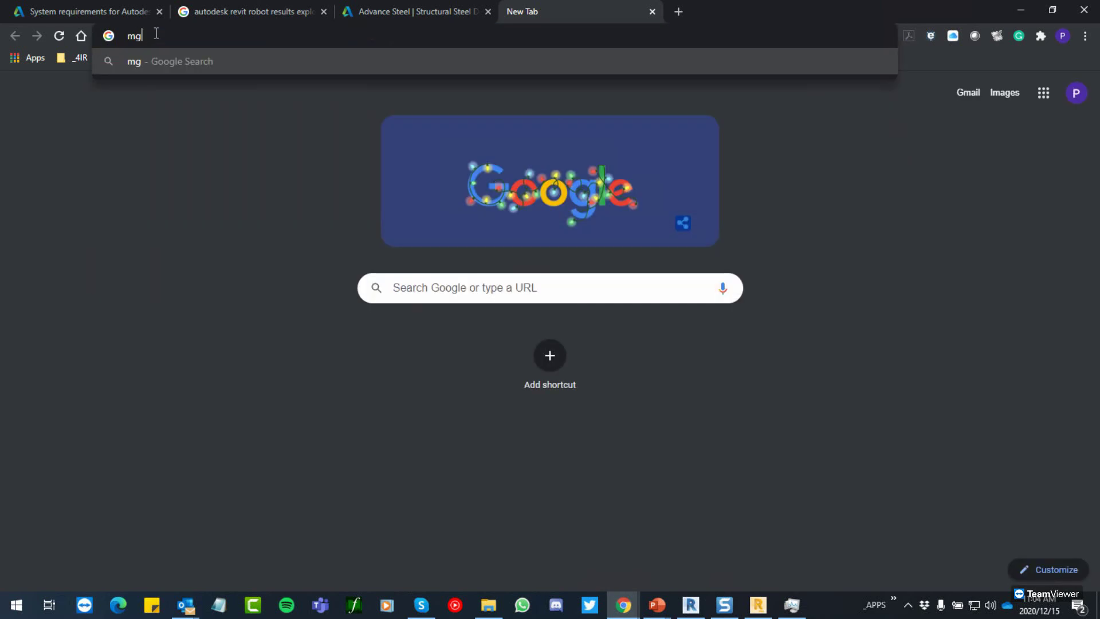
text(a)
key(Return)
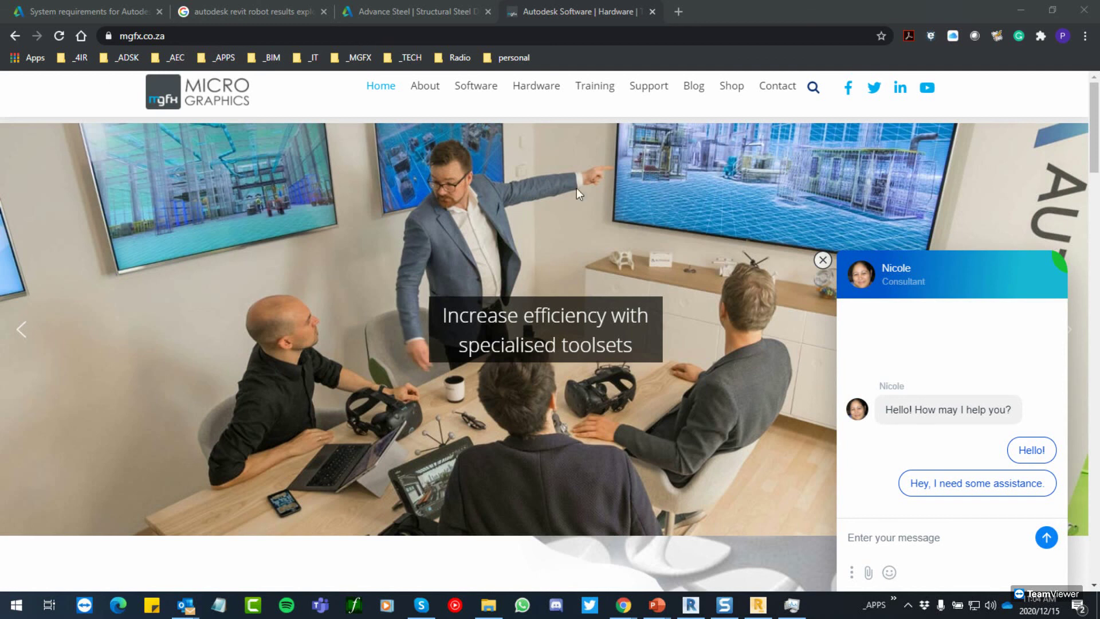
Step: Search the Micrographics website for "webinars"
click(811, 86)
text(webinars)
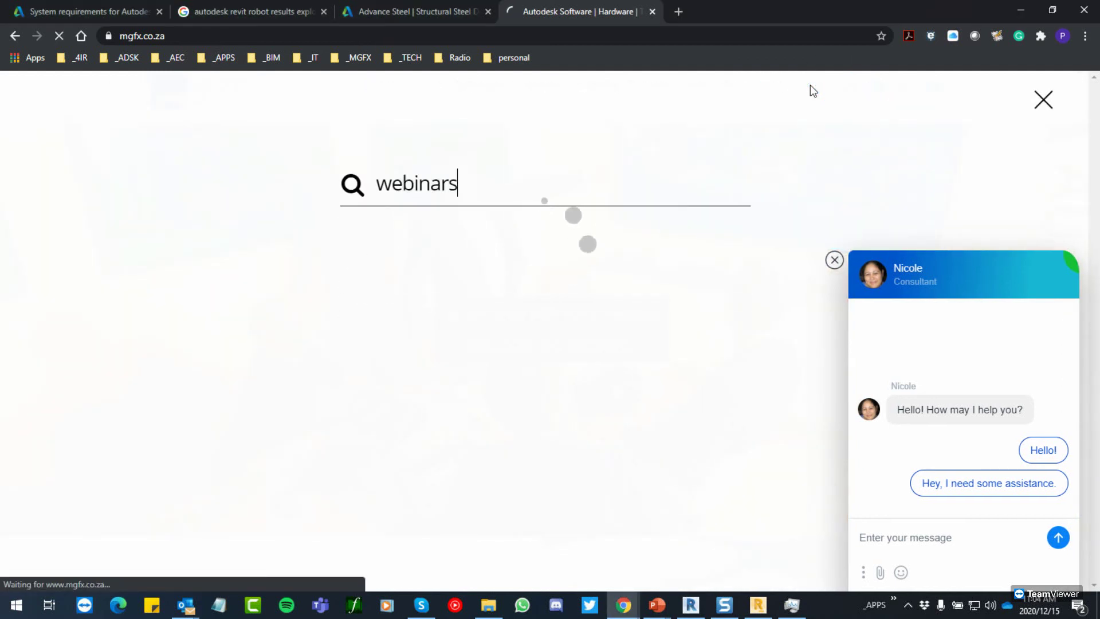
key(Return)
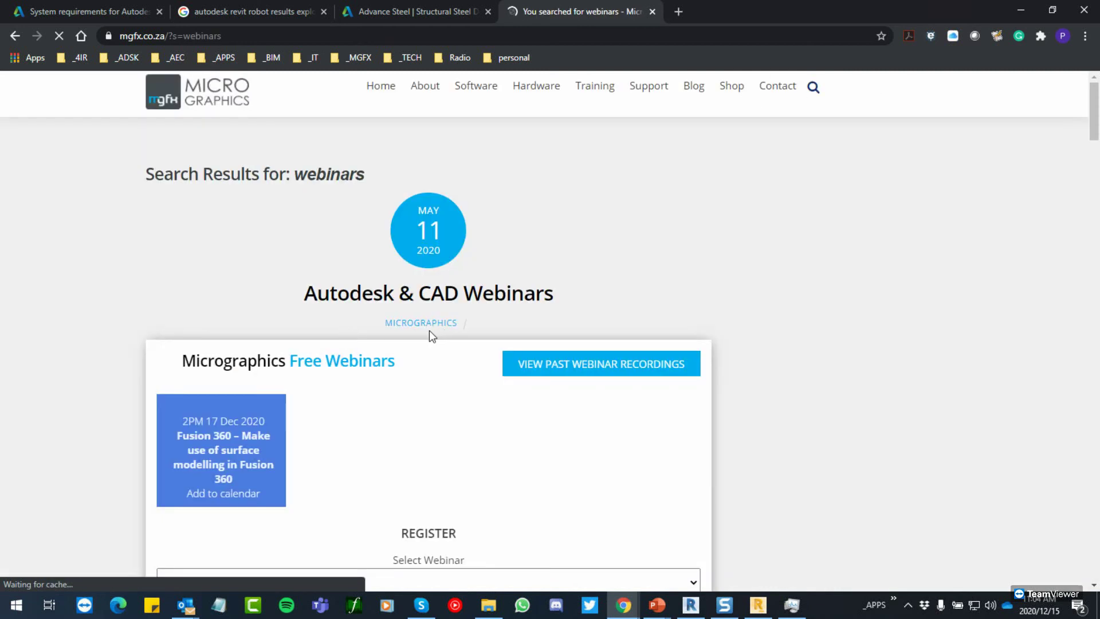
Step: Open the past webinar recordings, look through the Micrographics YouTube playlists, and close them to return to the webinars page
scroll(482, 221, down, 2)
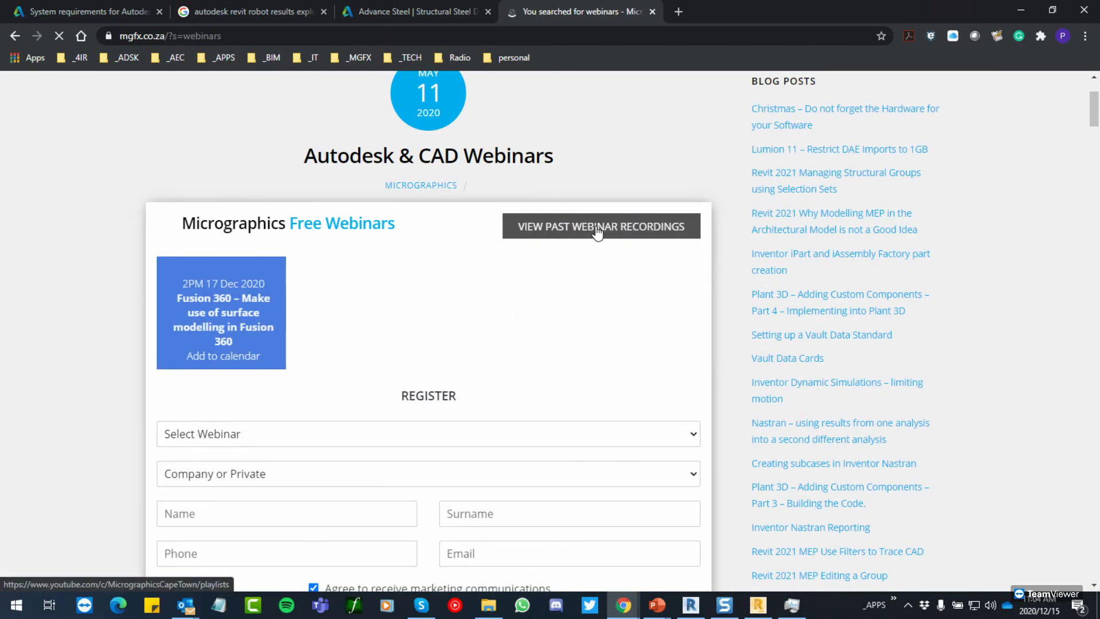
click(603, 223)
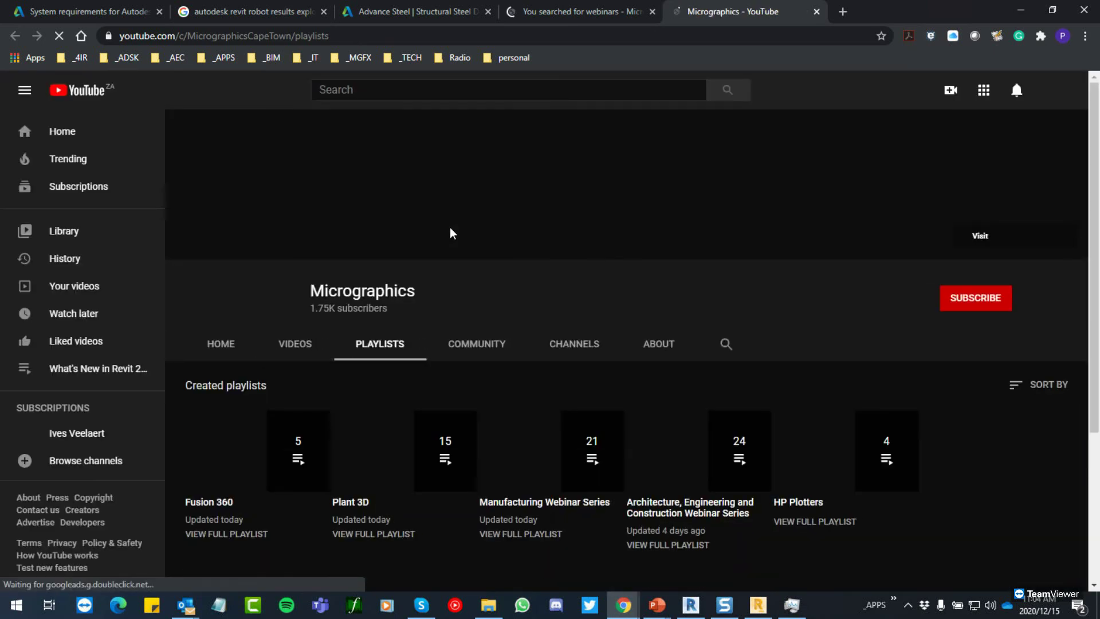
scroll(497, 332, down, 3)
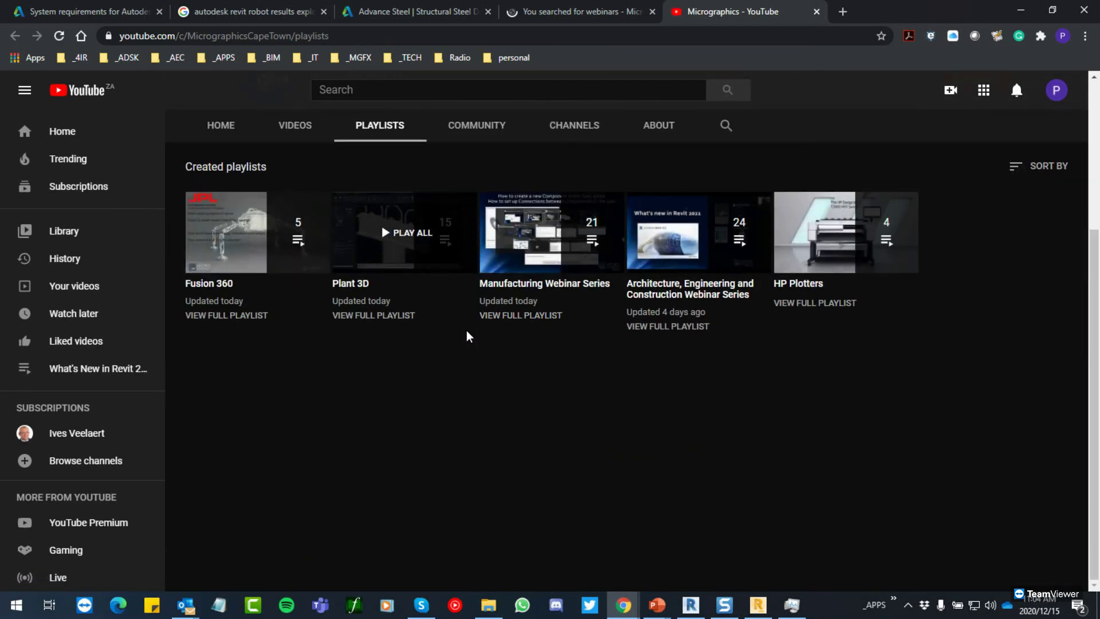
scroll(467, 335, up, 3)
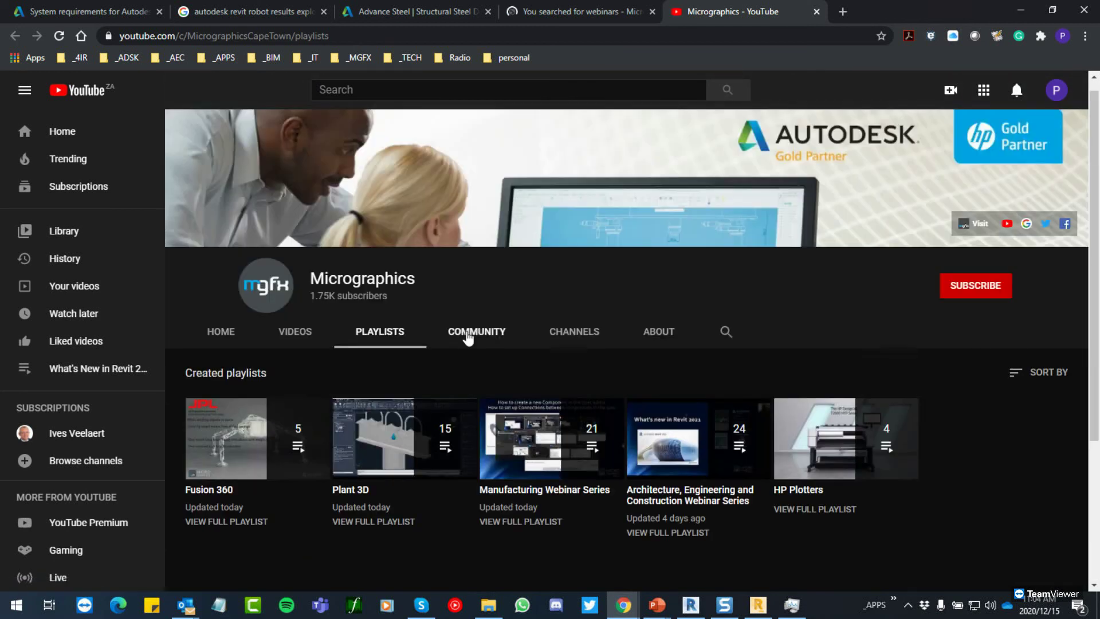
click(816, 11)
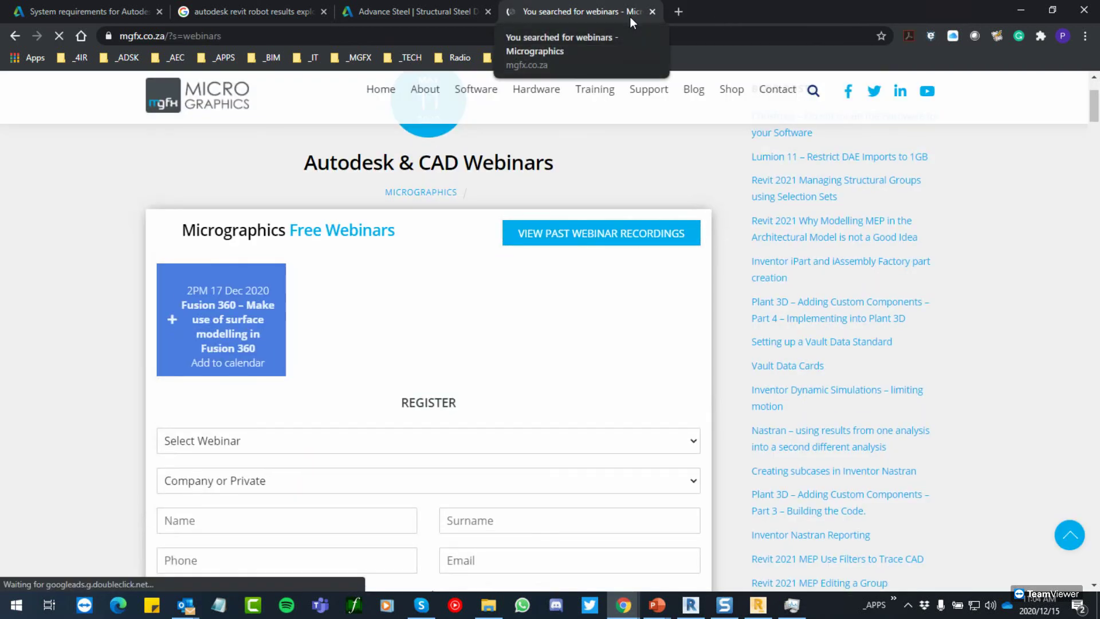